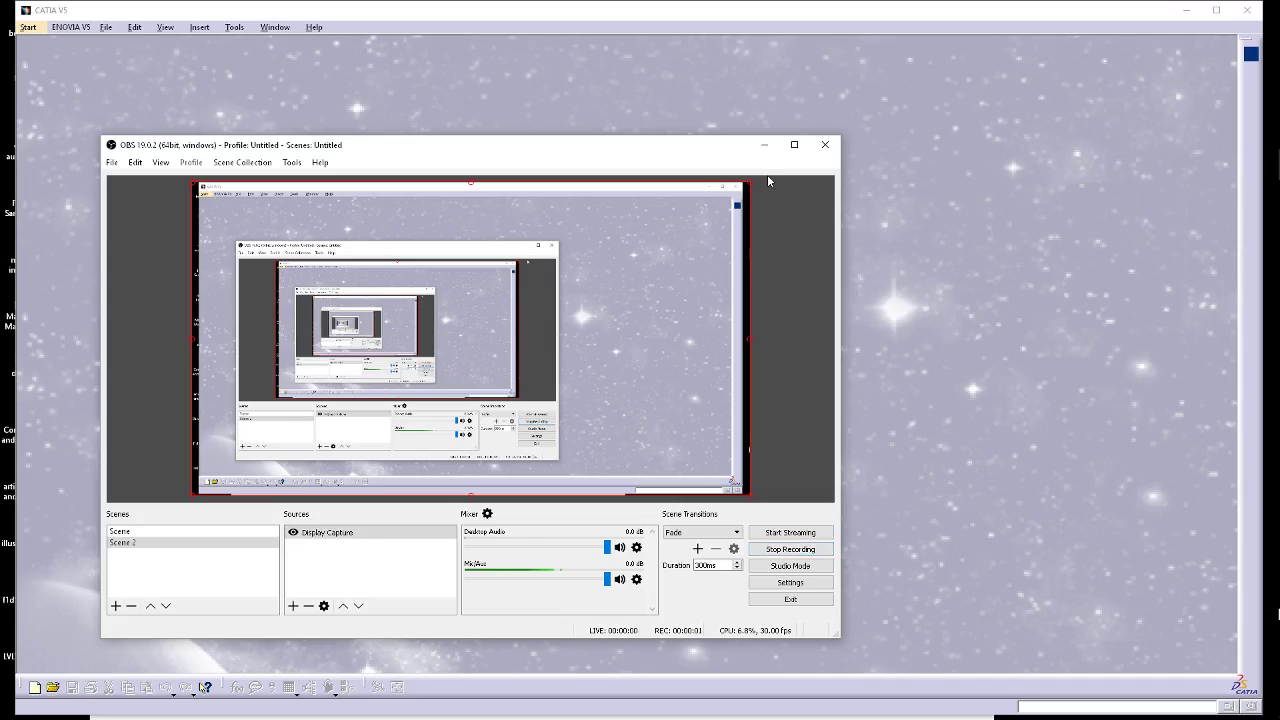
- Minimize the screen recorder to reveal the empty CATIA V5 start screen
{"action": "left_click", "coordinate": [764, 145]}
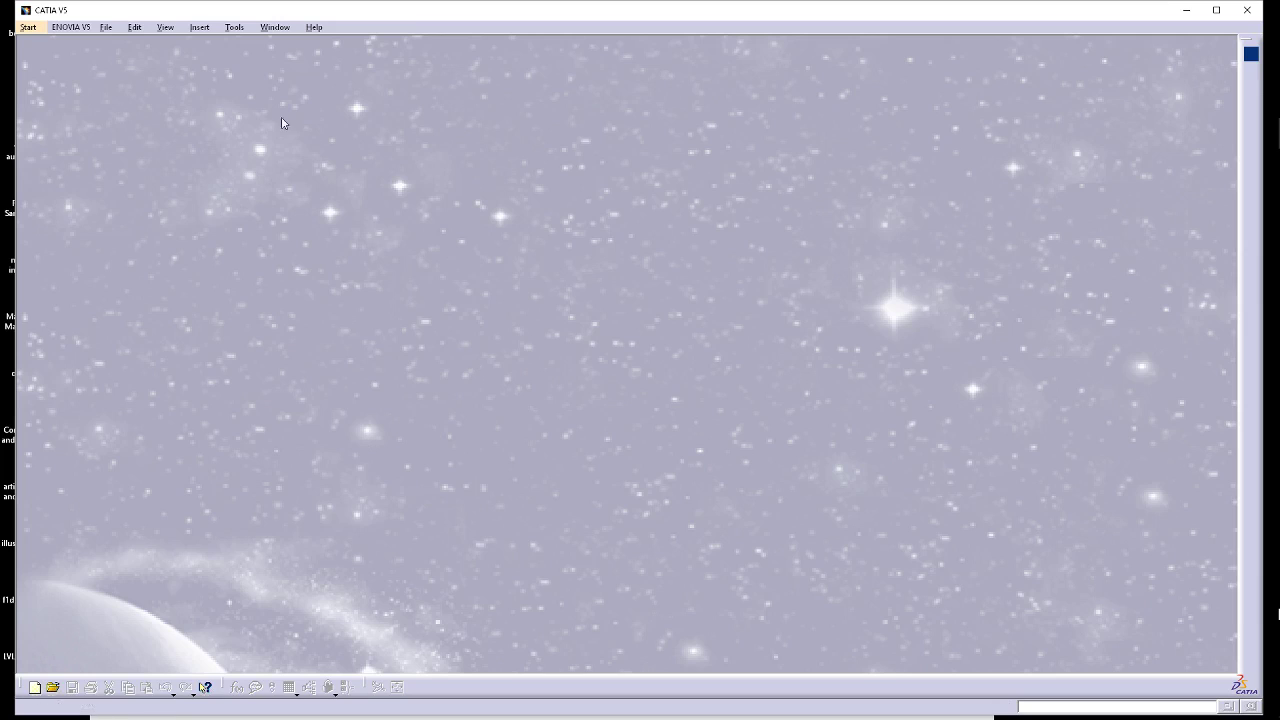
- Create a new Part document named 'Ch6 tut 2'
{"action": "left_click", "coordinate": [106, 28]}
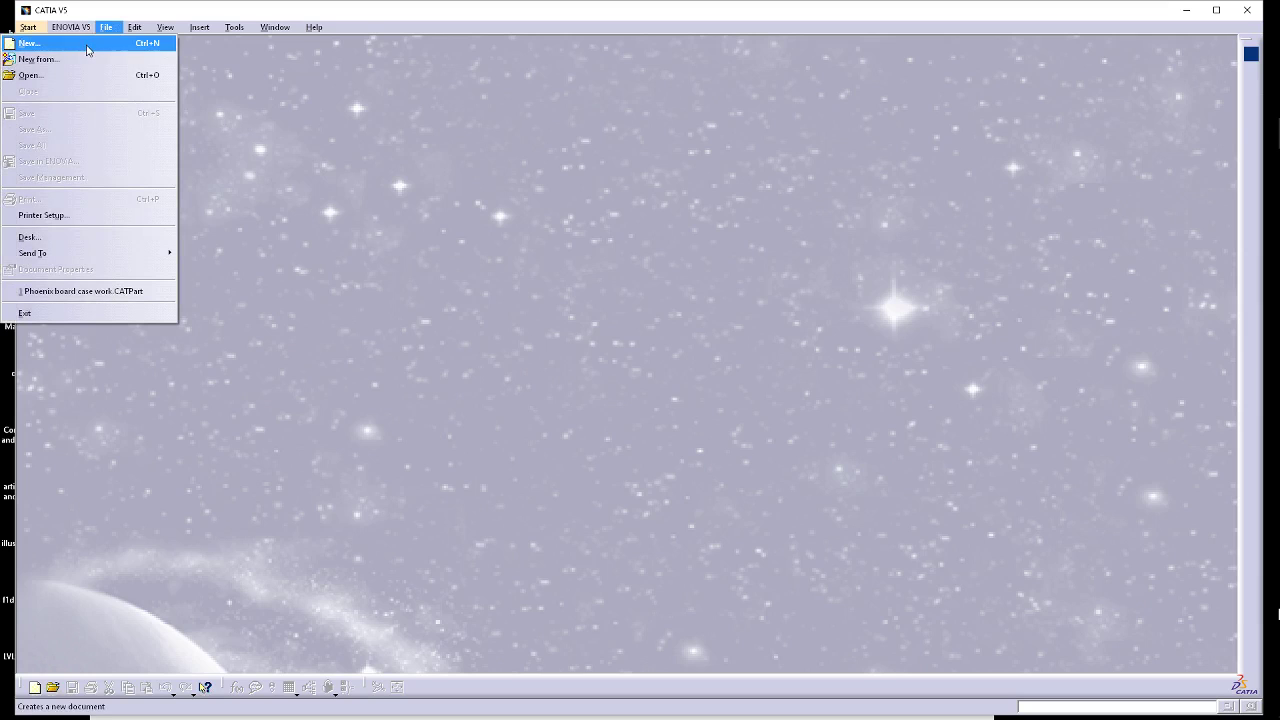
{"action": "left_click", "coordinate": [87, 44]}
{"action": "left_click", "coordinate": [1217, 612]}
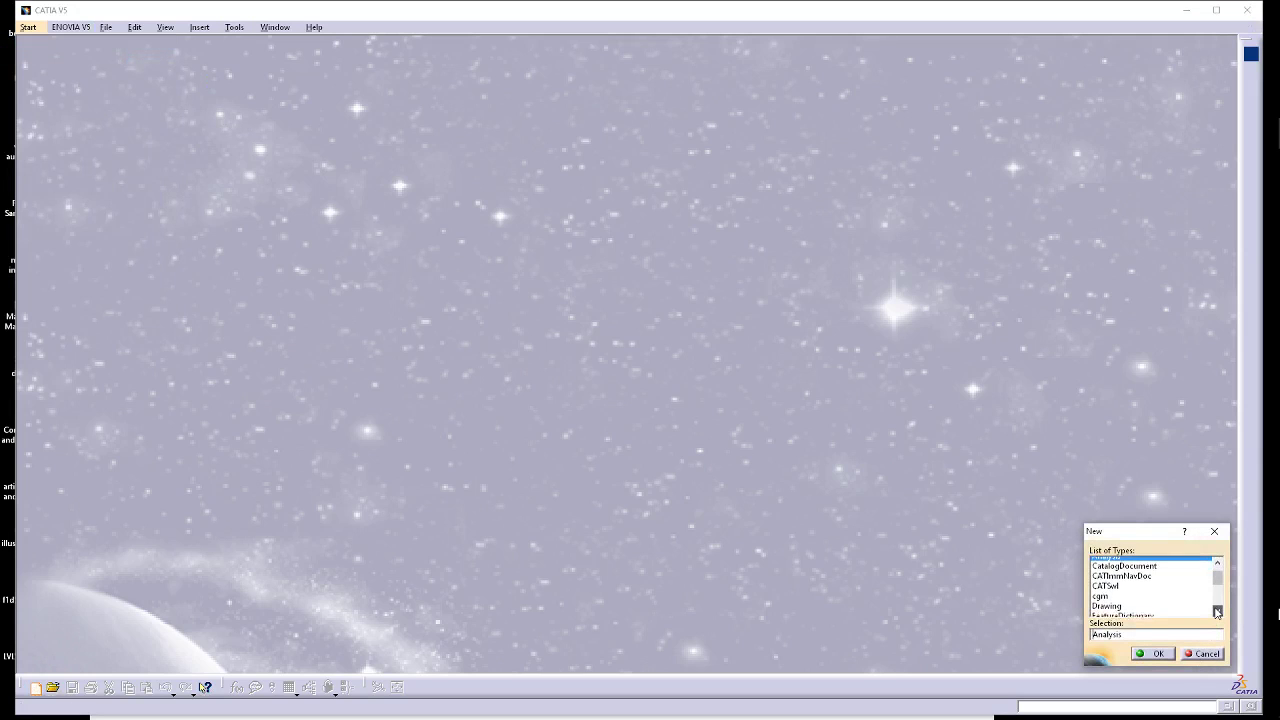
{"action": "left_click", "coordinate": [1217, 612]}
{"action": "left_click", "coordinate": [1217, 612]}
{"action": "left_click", "coordinate": [1217, 612]}
{"action": "left_click", "coordinate": [1217, 612]}
{"action": "left_click", "coordinate": [1100, 562]}
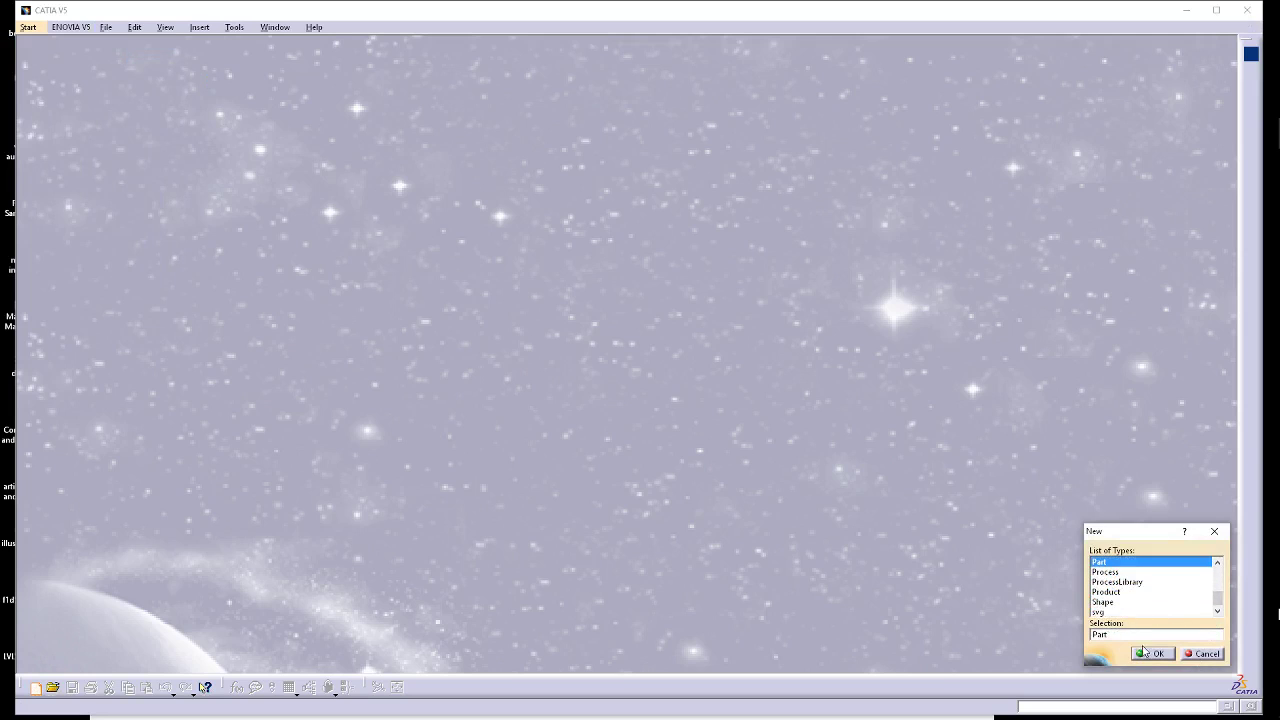
{"action": "left_click", "coordinate": [1152, 653]}
{"action": "left_click", "coordinate": [792, 381]}
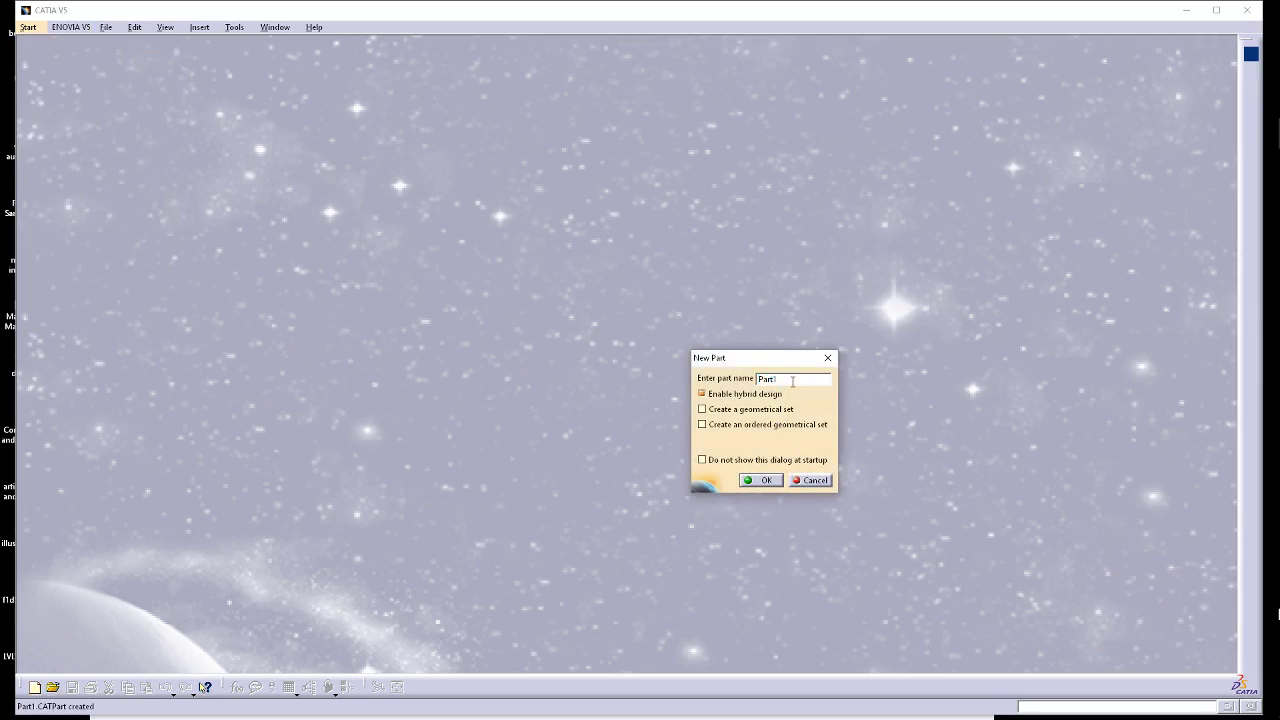
{"action": "left_click_drag", "start_coordinate": [792, 381], "coordinate": [728, 385]}
{"action": "type", "text": "Chapt"}
{"action": "key", "text": "BackSpace"}
{"action": "key", "text": "BackSpace"}
{"action": "key", "text": "BackSpace"}
{"action": "key", "text": "Return"}
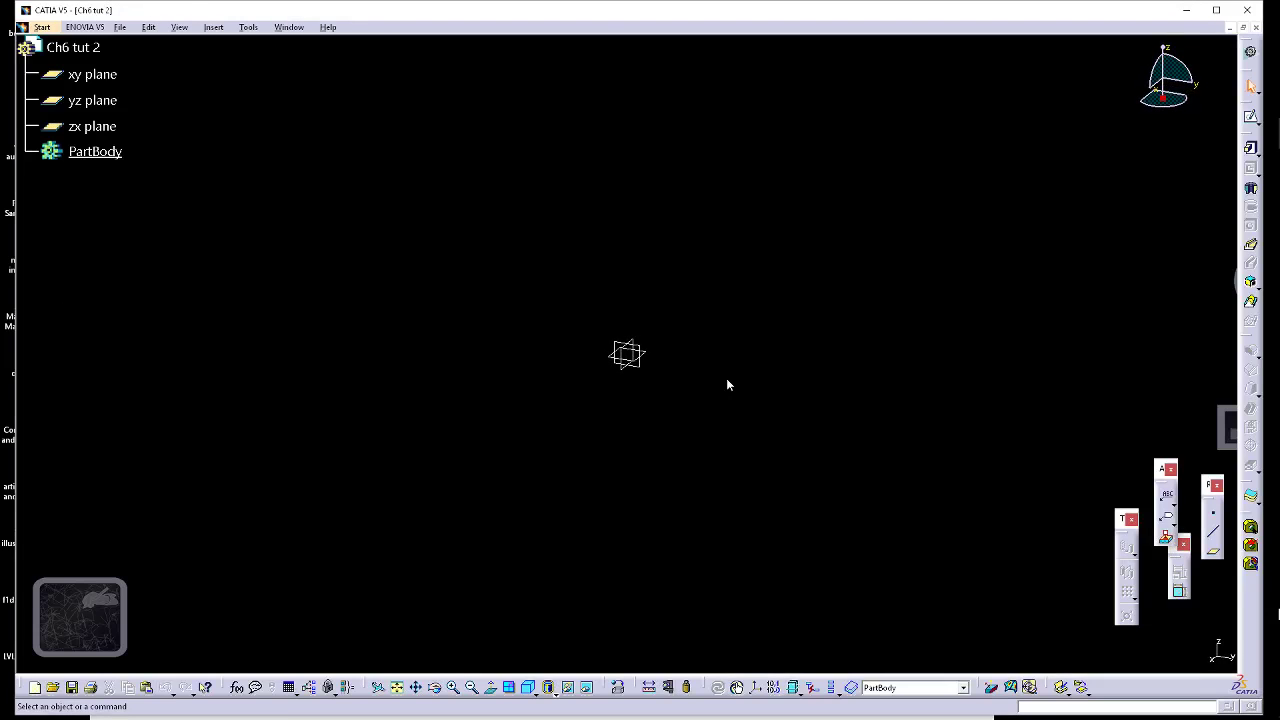
- Select the zx plane in the specification tree
{"action": "left_click", "coordinate": [100, 101]}
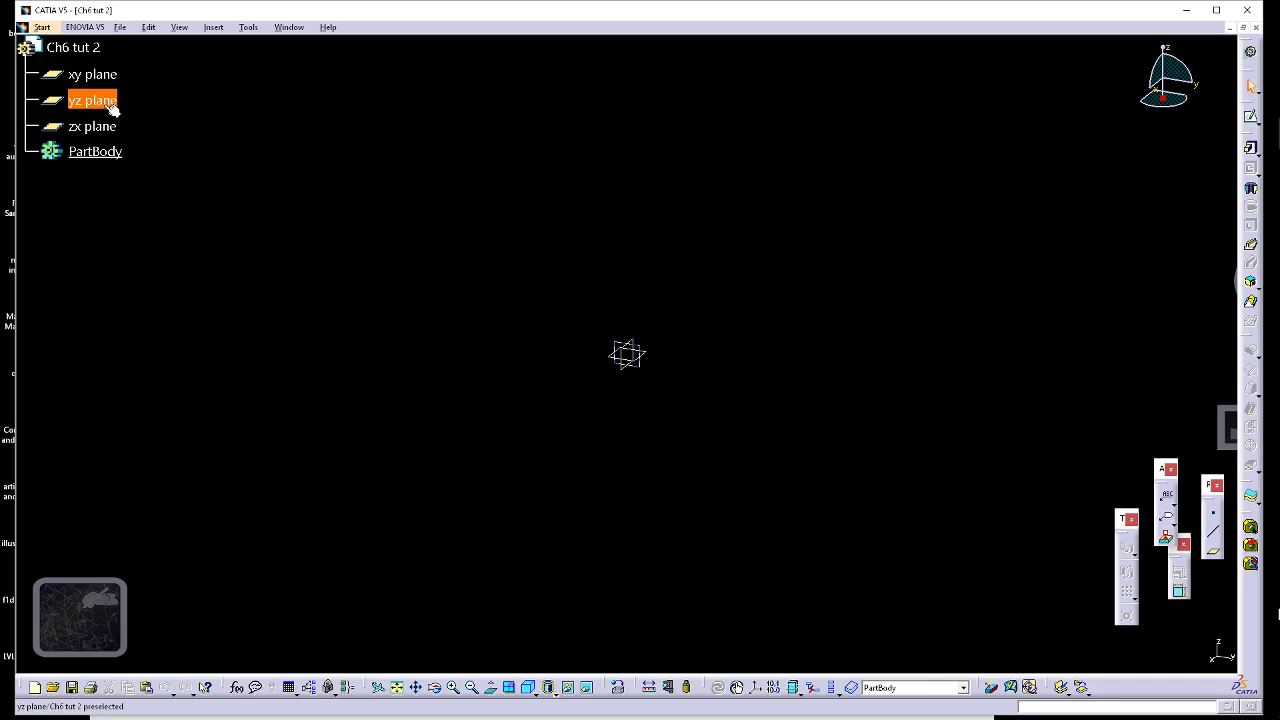
{"action": "left_click", "coordinate": [112, 127], "text": "ctrl"}
{"action": "left_click", "coordinate": [112, 127]}
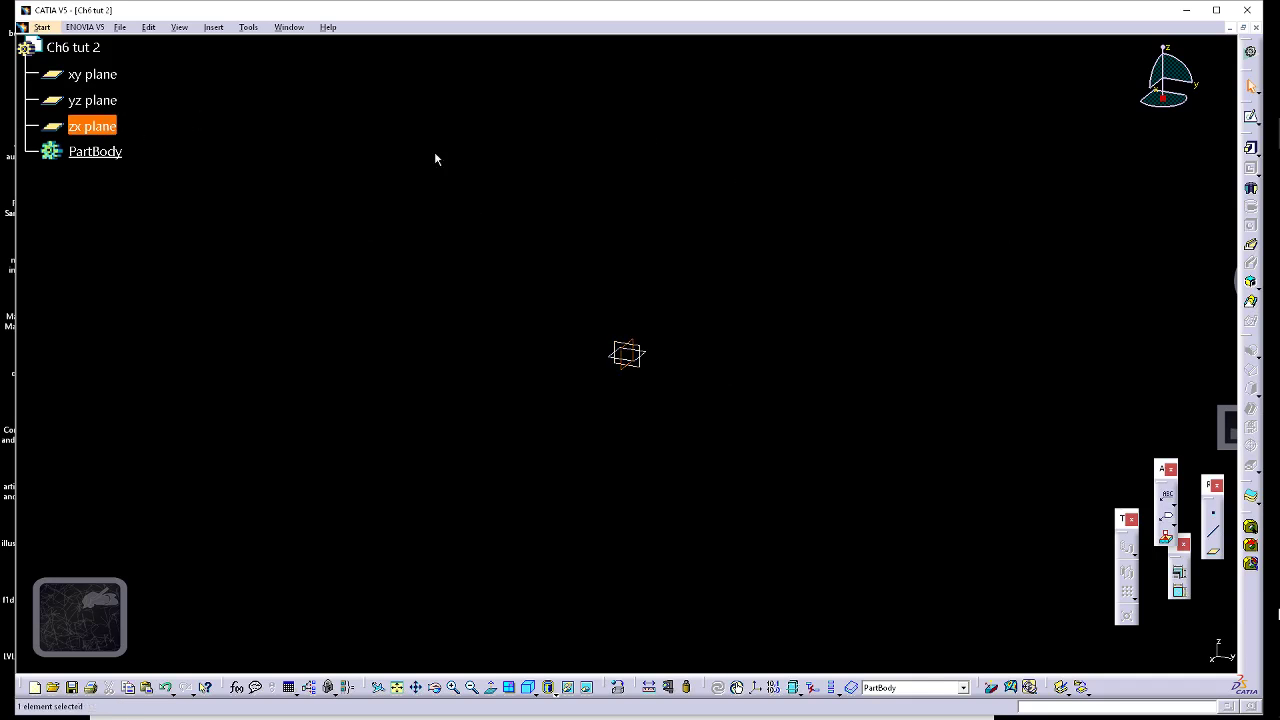
- Start a sketch on the zx plane and draw a centered rectangle
{"action": "left_click", "coordinate": [1250, 117]}
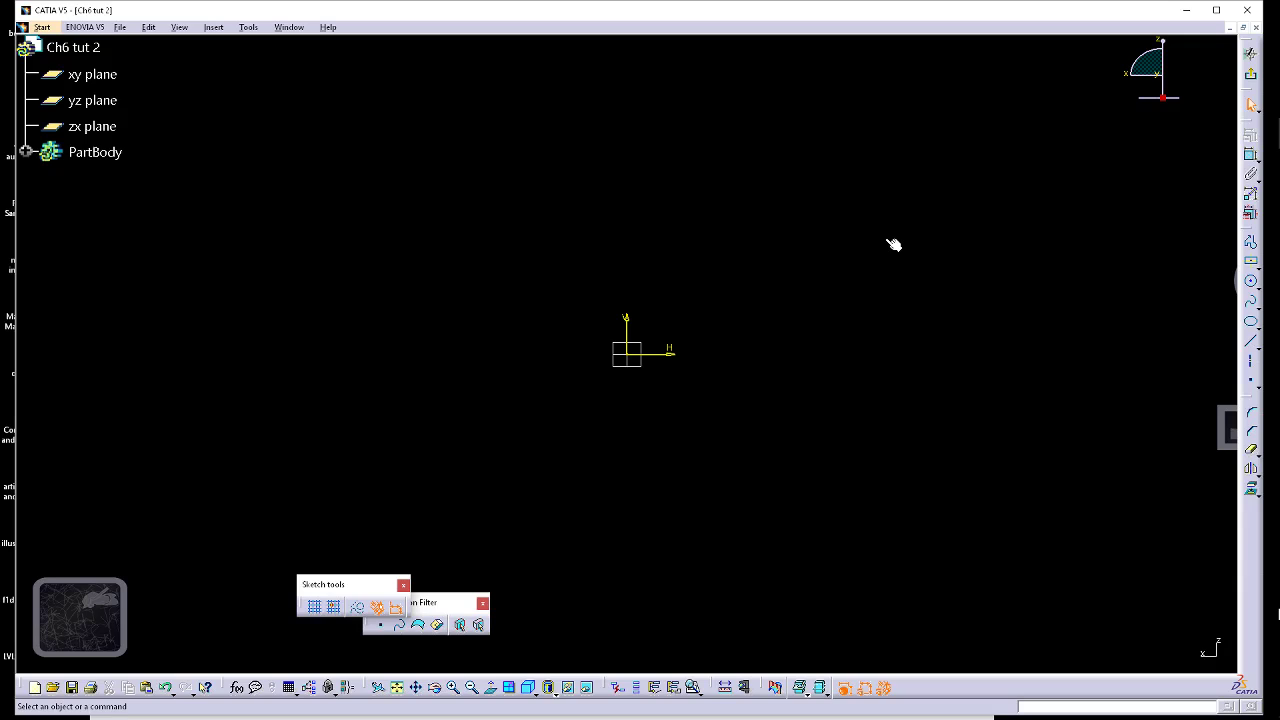
{"action": "mouse_move", "coordinate": [923, 257]}
{"action": "middle_mouse_down"}
{"action": "mouse_move", "coordinate": [766, 283]}
{"action": "mouse_move", "coordinate": [840, 292]}
{"action": "mouse_move", "coordinate": [802, 296]}
{"action": "middle_mouse_up"}
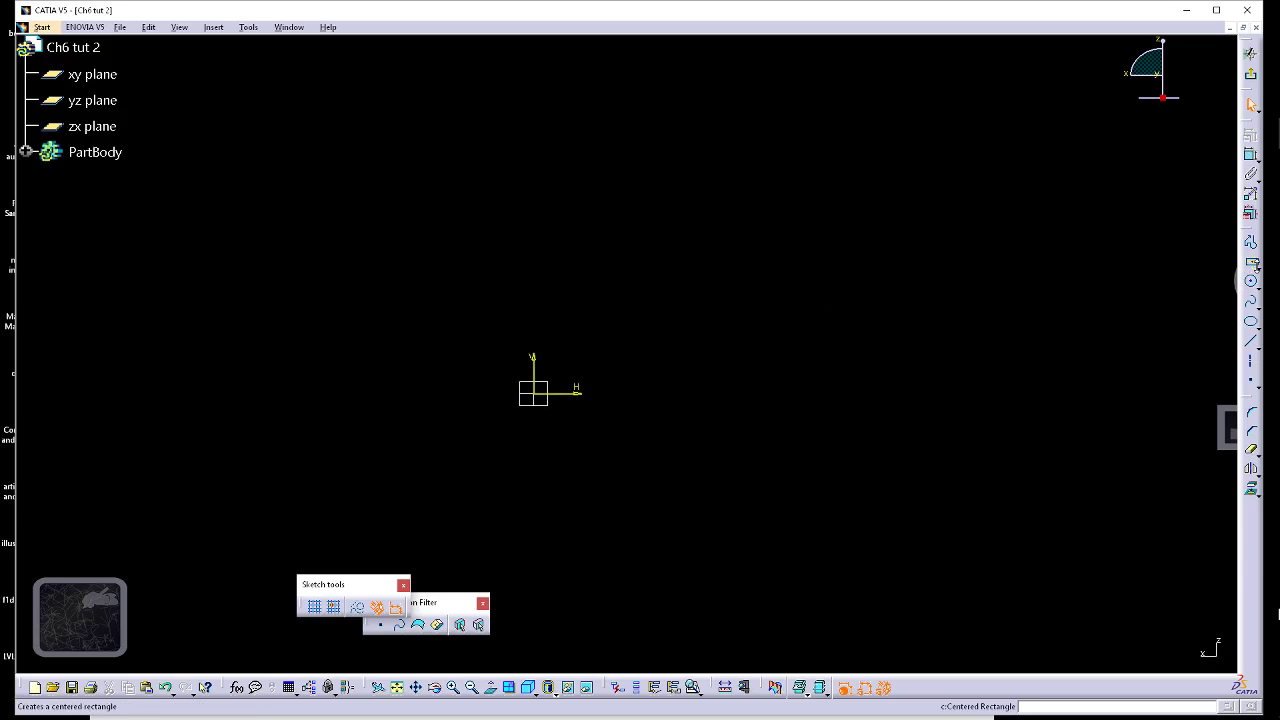
{"action": "left_click", "coordinate": [1251, 262]}
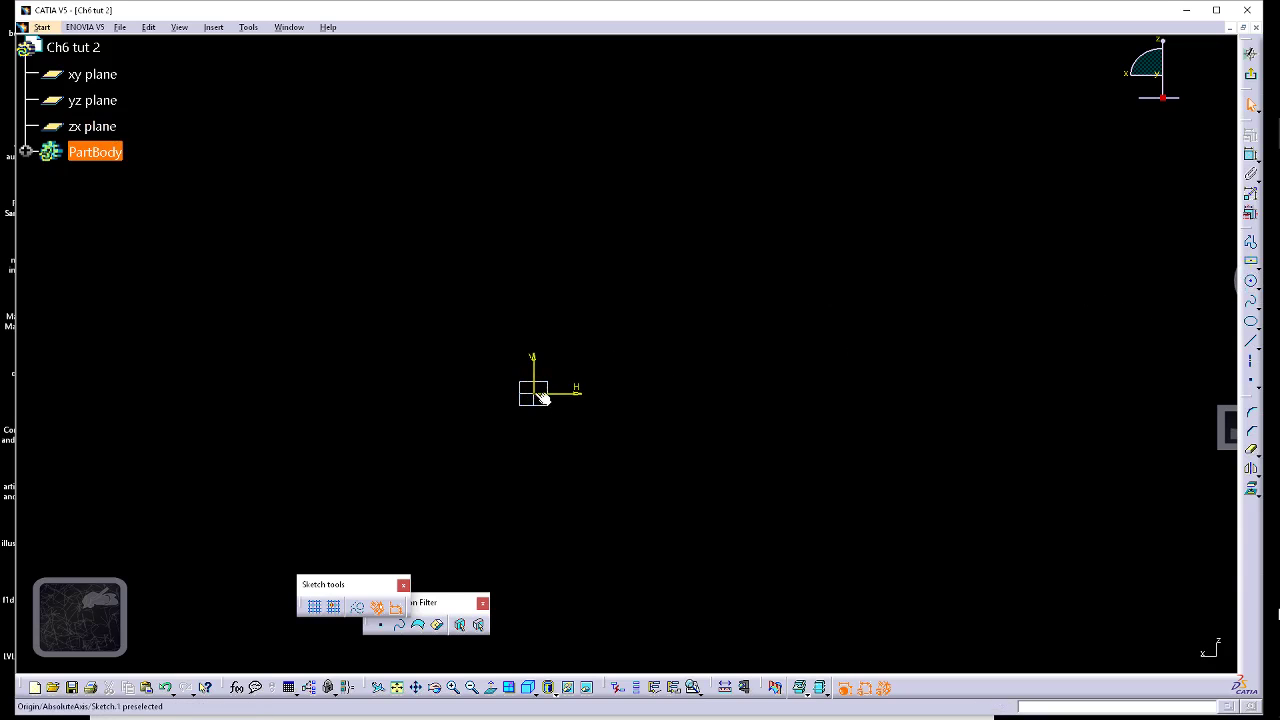
{"action": "left_click", "coordinate": [1251, 262]}
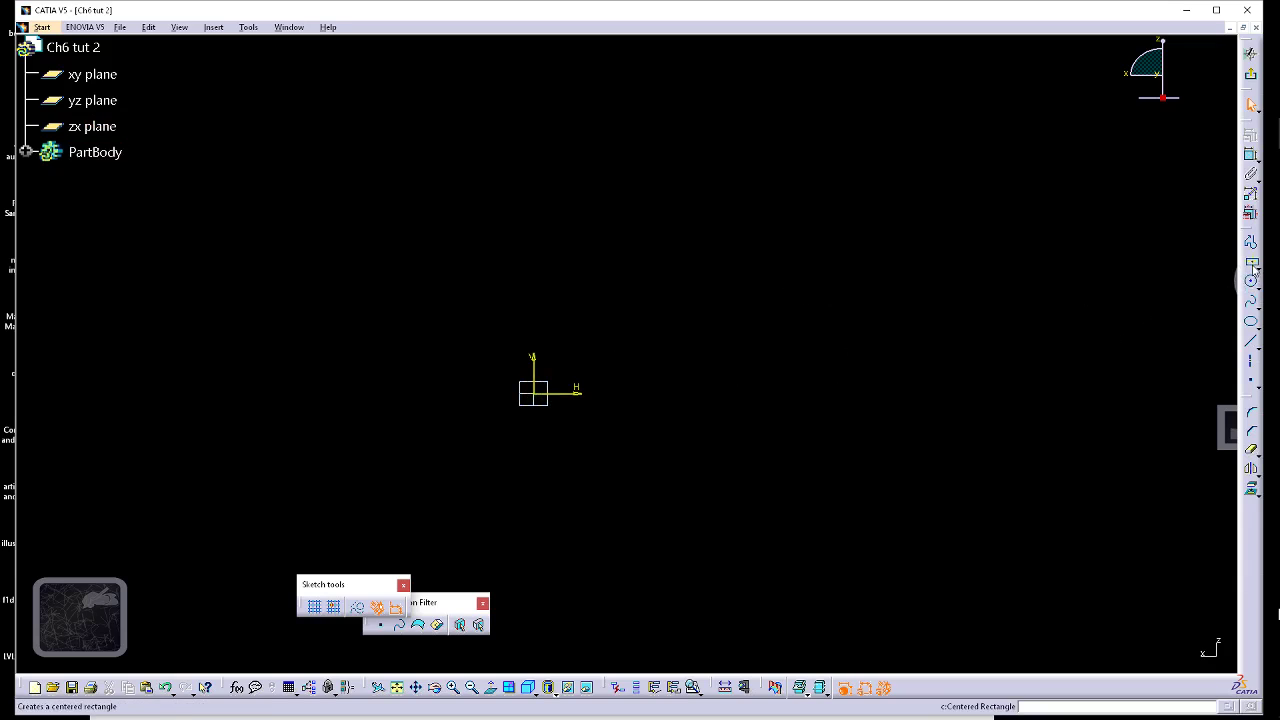
{"action": "left_click", "coordinate": [785, 335]}
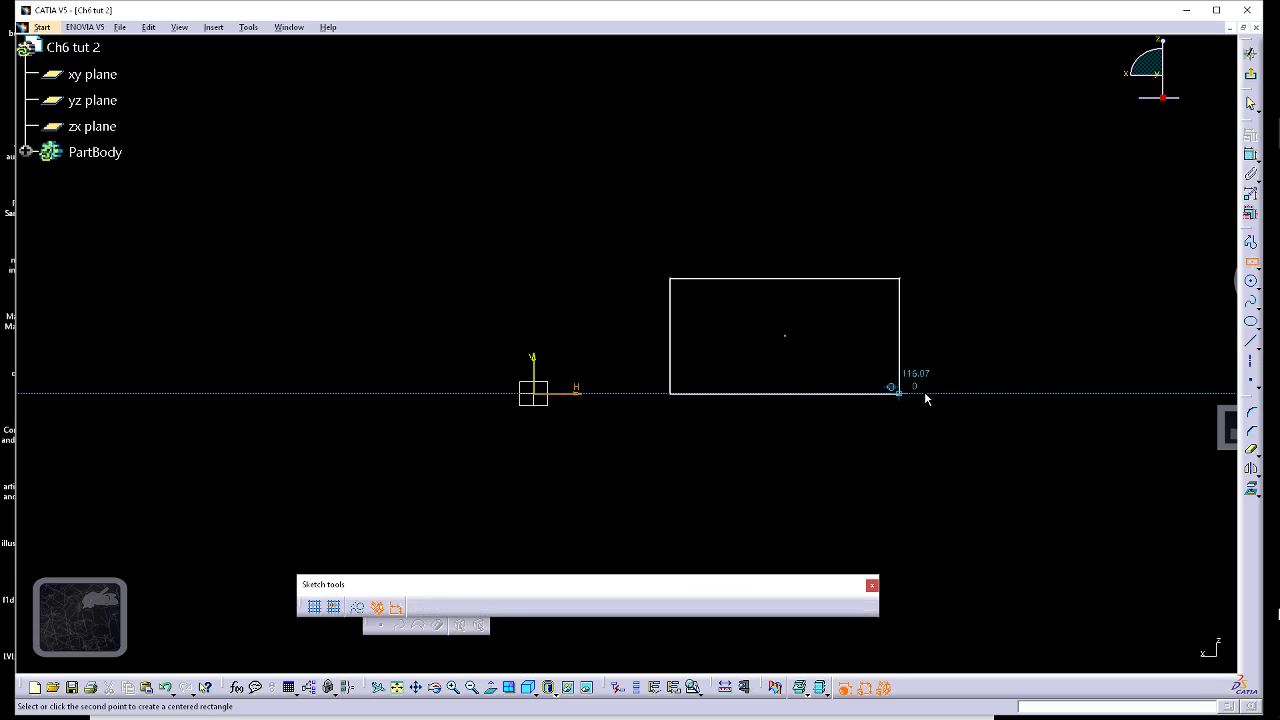
{"action": "left_click", "coordinate": [951, 368]}
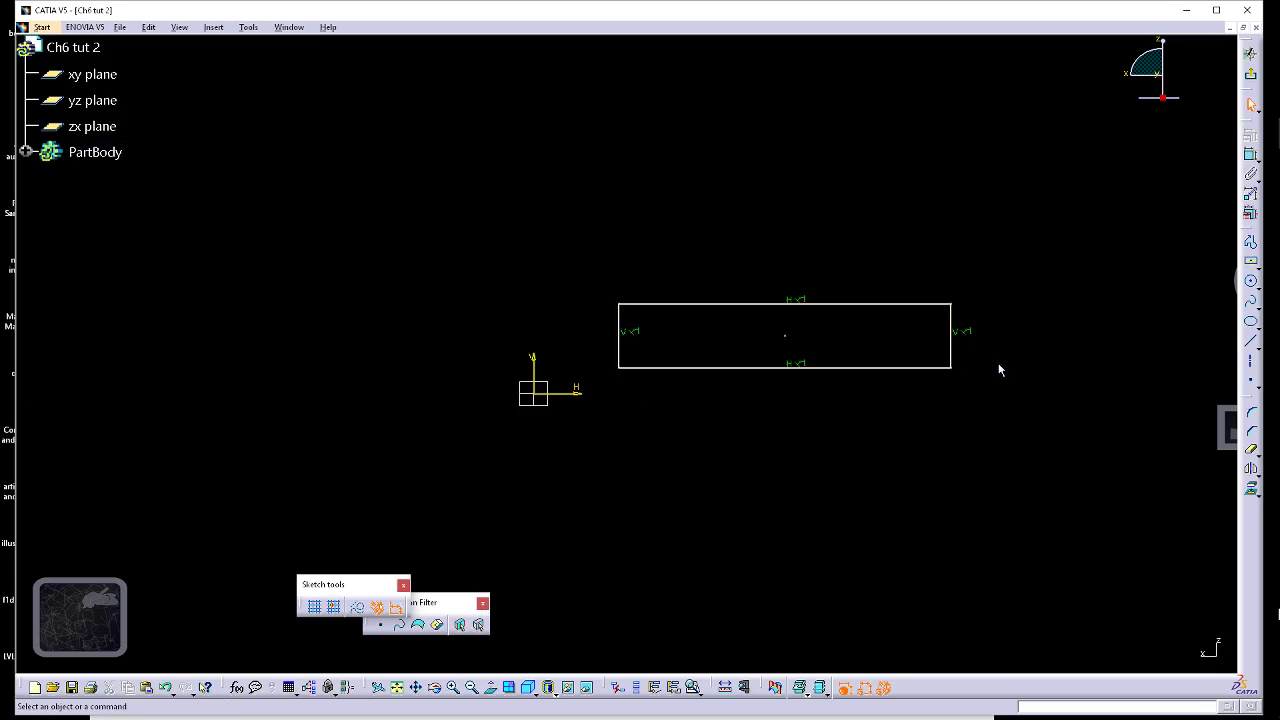
- Dimension the rectangle's width to 150
{"action": "left_click", "coordinate": [1251, 155]}
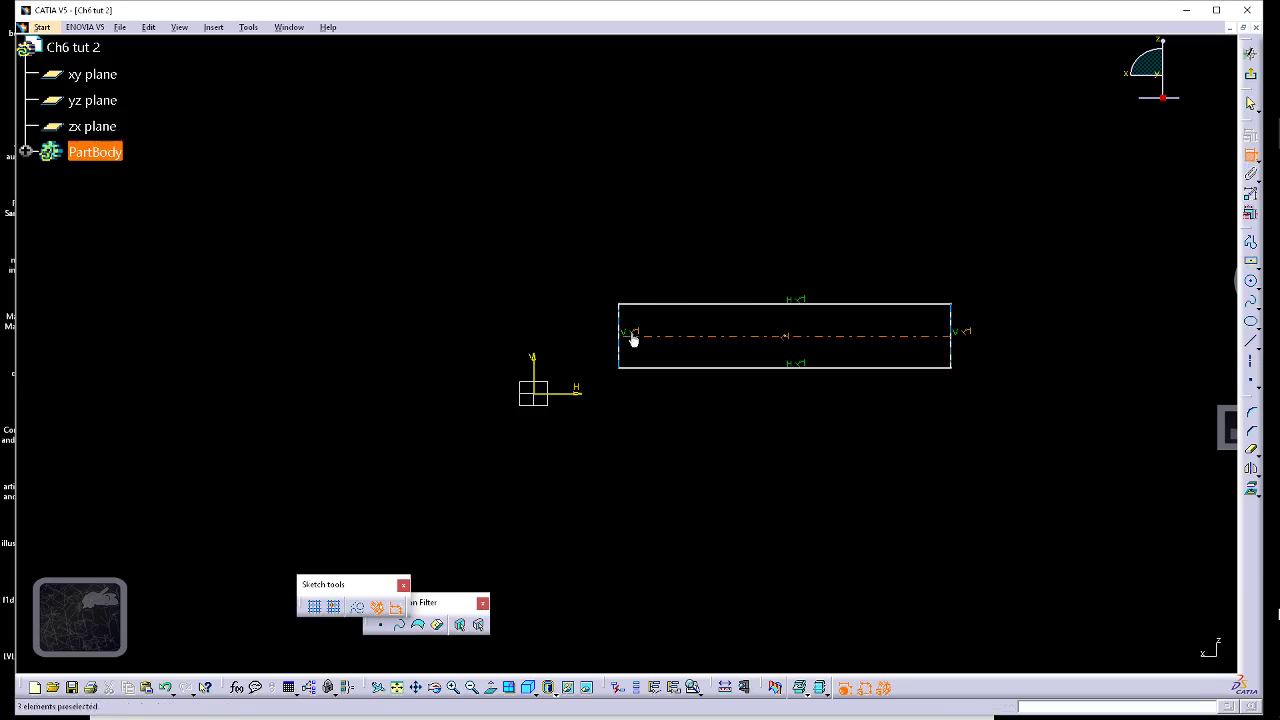
{"action": "left_click", "coordinate": [622, 341]}
{"action": "left_click", "coordinate": [955, 351]}
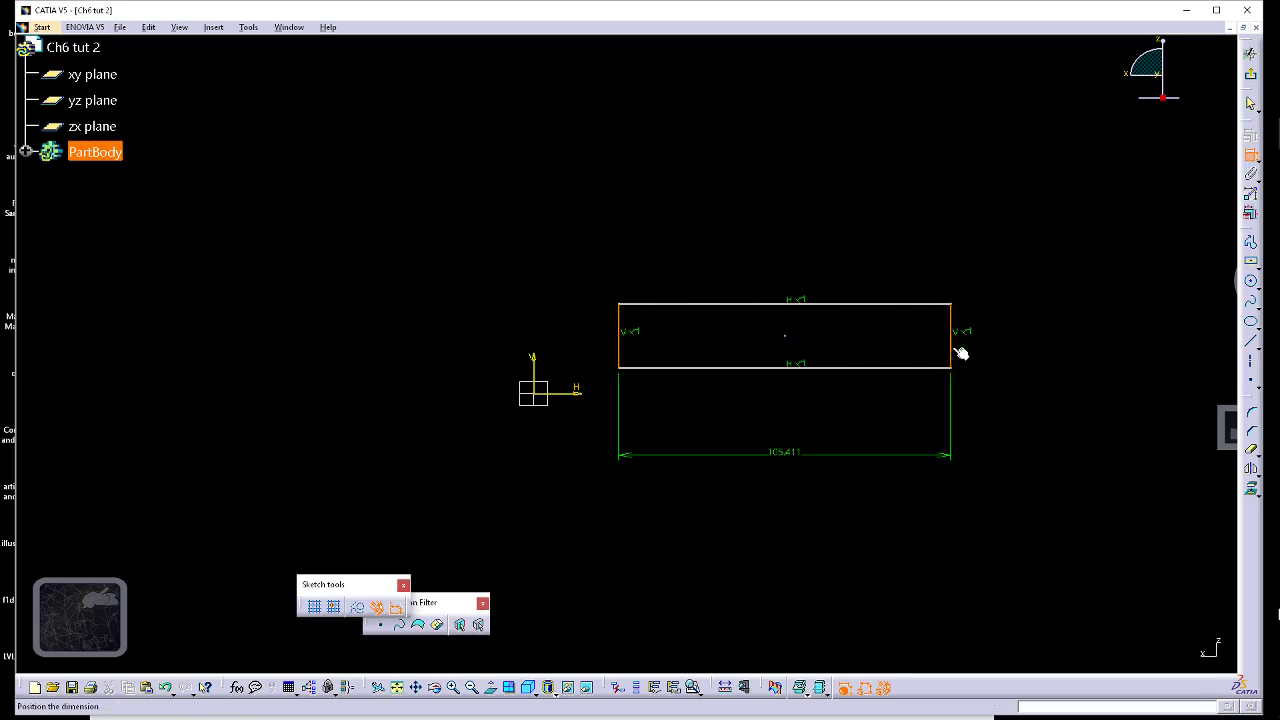
{"action": "left_click", "coordinate": [815, 431]}
{"action": "double_click", "coordinate": [815, 425]}
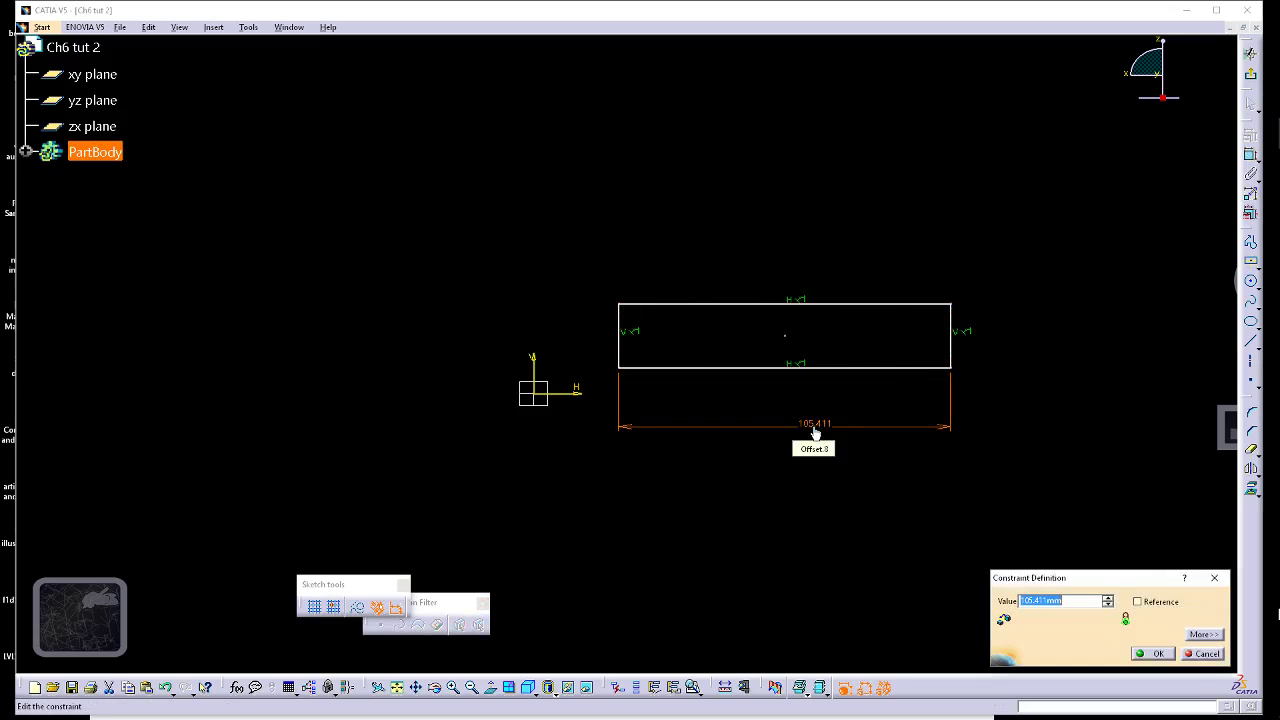
{"action": "type", "text": "150"}
{"action": "key", "text": "Return"}
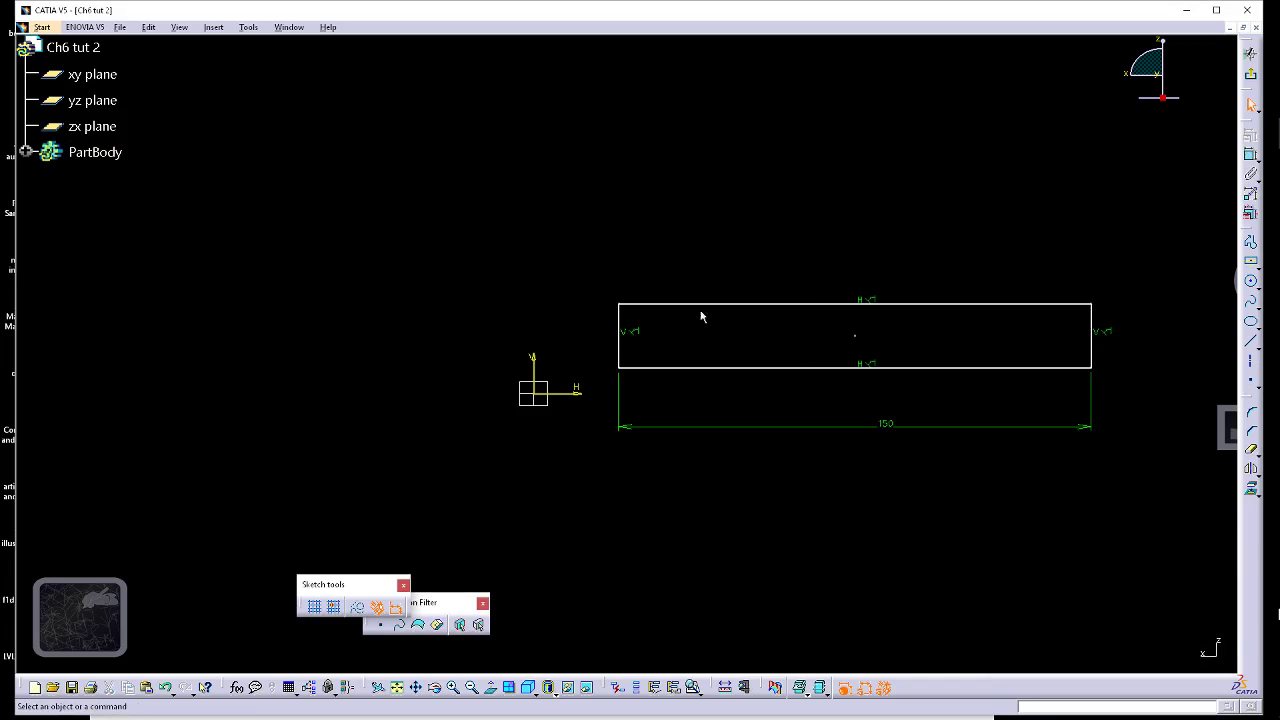
- Make the bottom edge coincident with the H axis and the left edge with V
{"action": "left_click", "coordinate": [628, 370]}
{"action": "left_click", "coordinate": [578, 392], "text": "ctrl"}
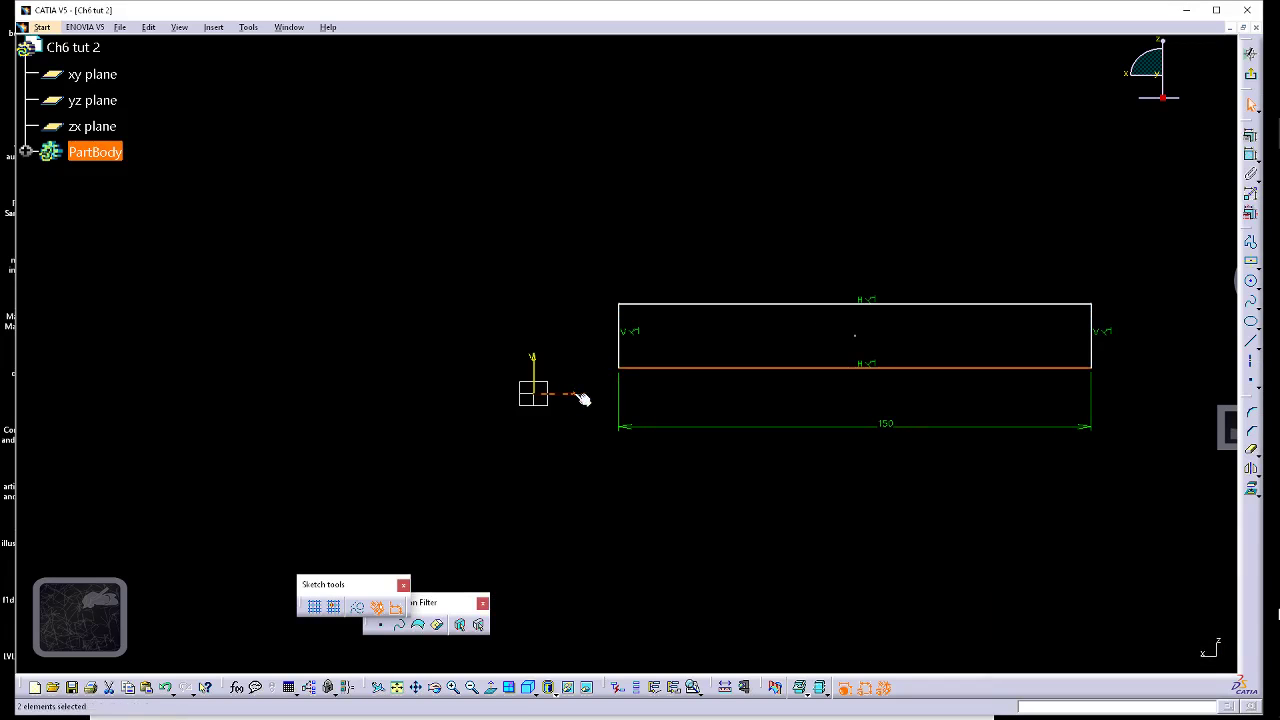
{"action": "left_click", "coordinate": [1250, 155]}
{"action": "right_click", "coordinate": [730, 241]}
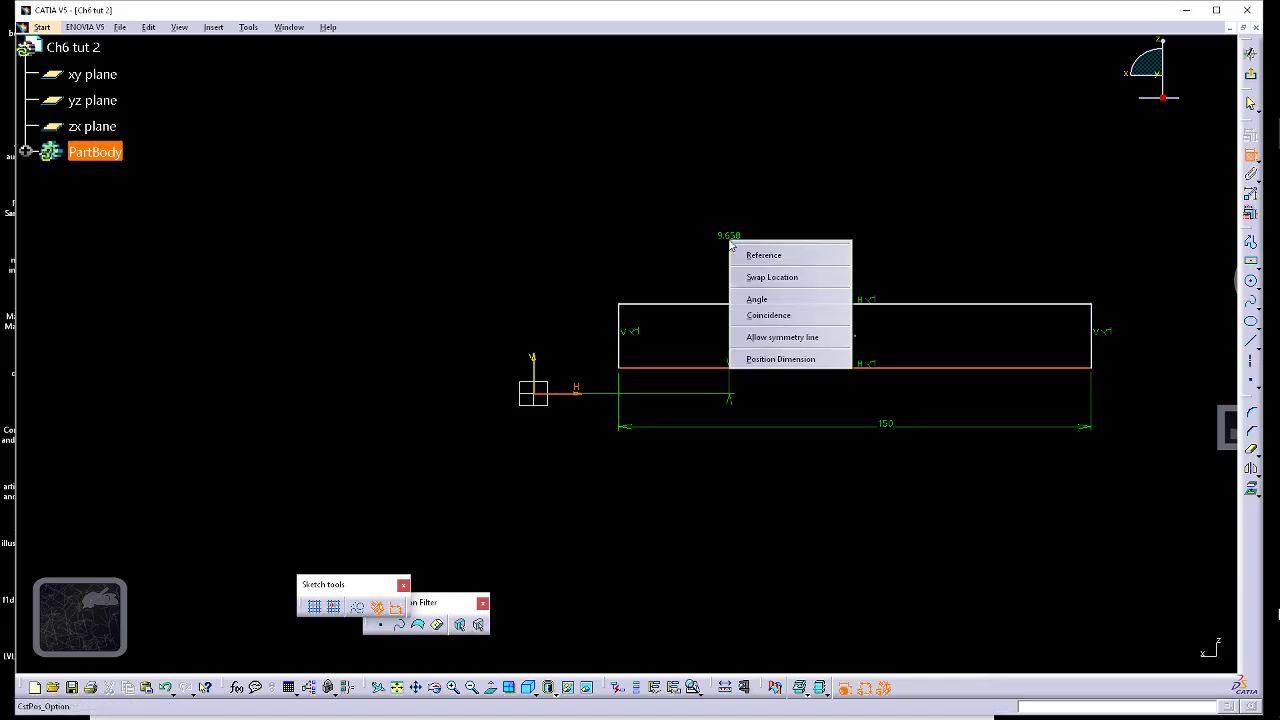
{"action": "left_click", "coordinate": [771, 316]}
{"action": "left_click", "coordinate": [620, 366]}
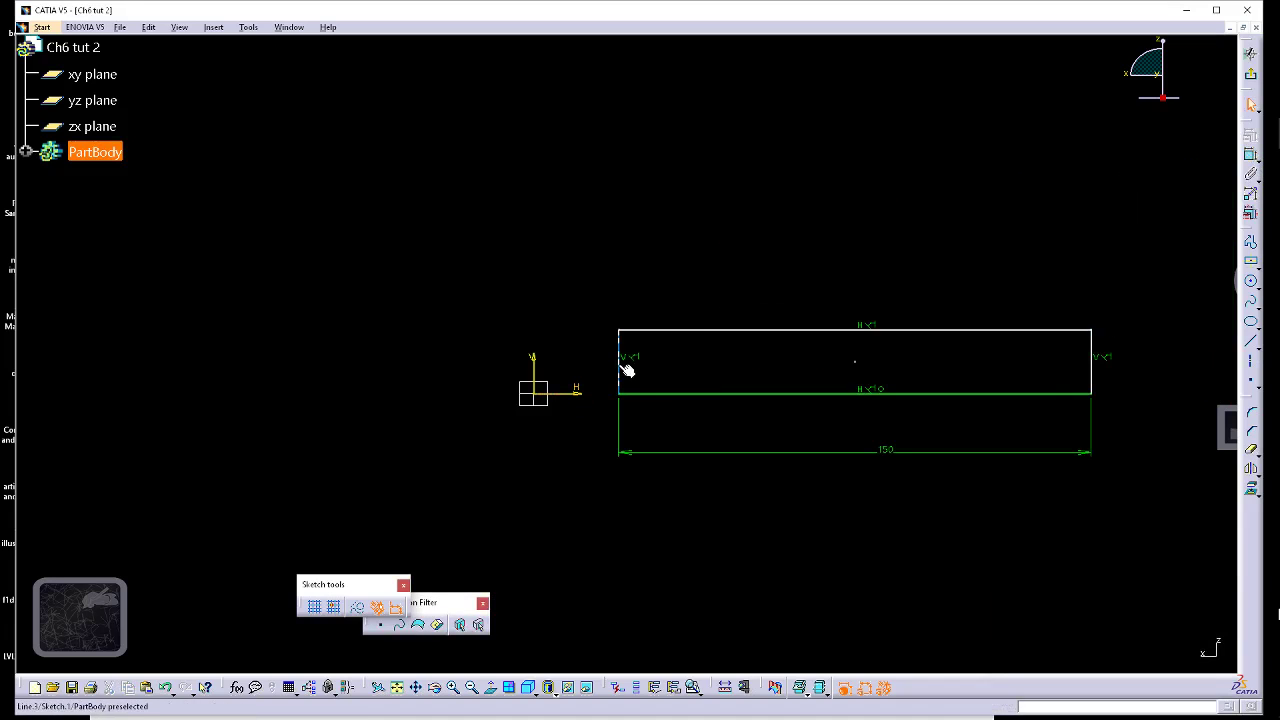
{"action": "left_click", "coordinate": [534, 372], "text": "ctrl"}
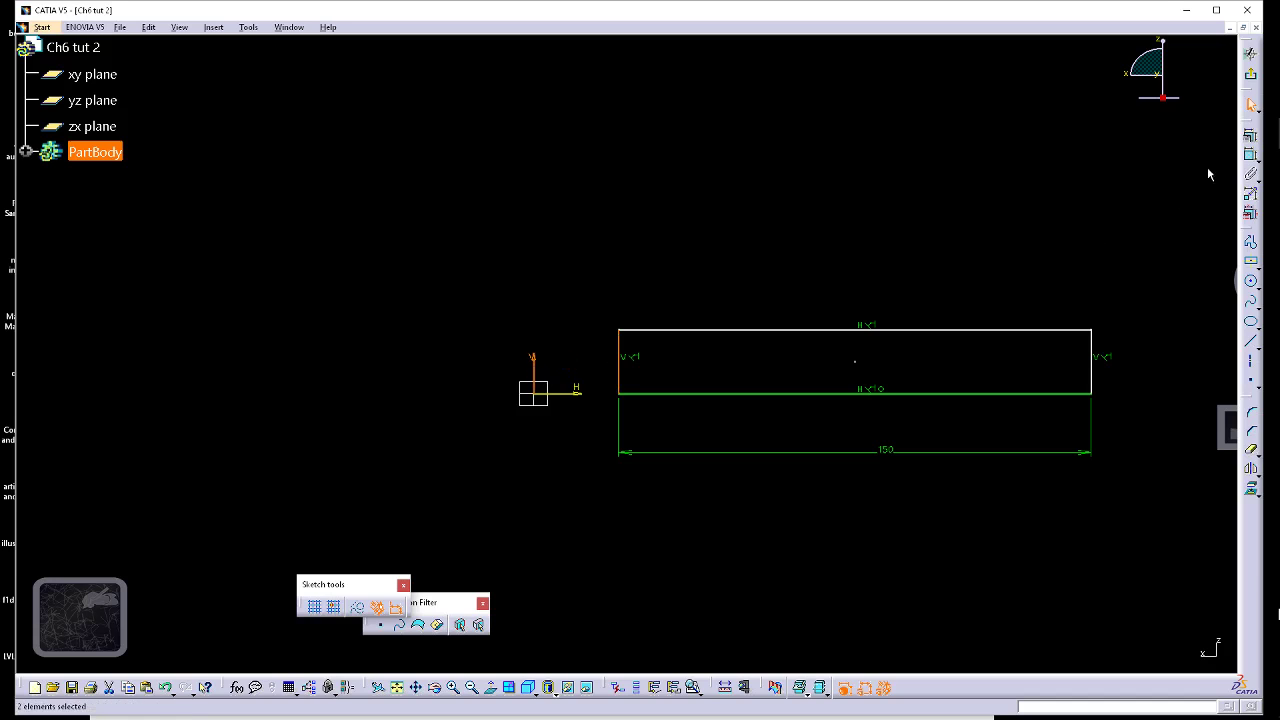
{"action": "left_click", "coordinate": [1250, 155]}
{"action": "right_click", "coordinate": [597, 237]}
{"action": "left_click", "coordinate": [628, 305]}
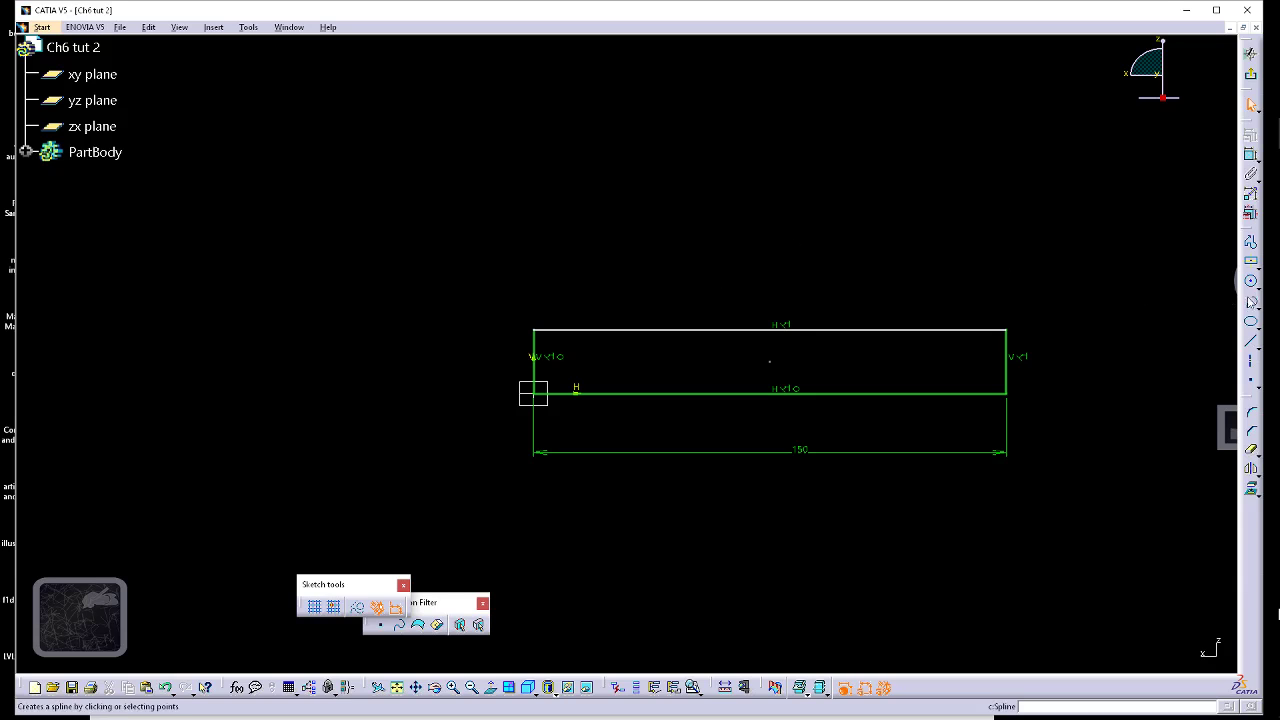
- Cap the rectangle's top corners with a three-point arc of radius 350
{"action": "left_click", "coordinate": [1256, 287]}
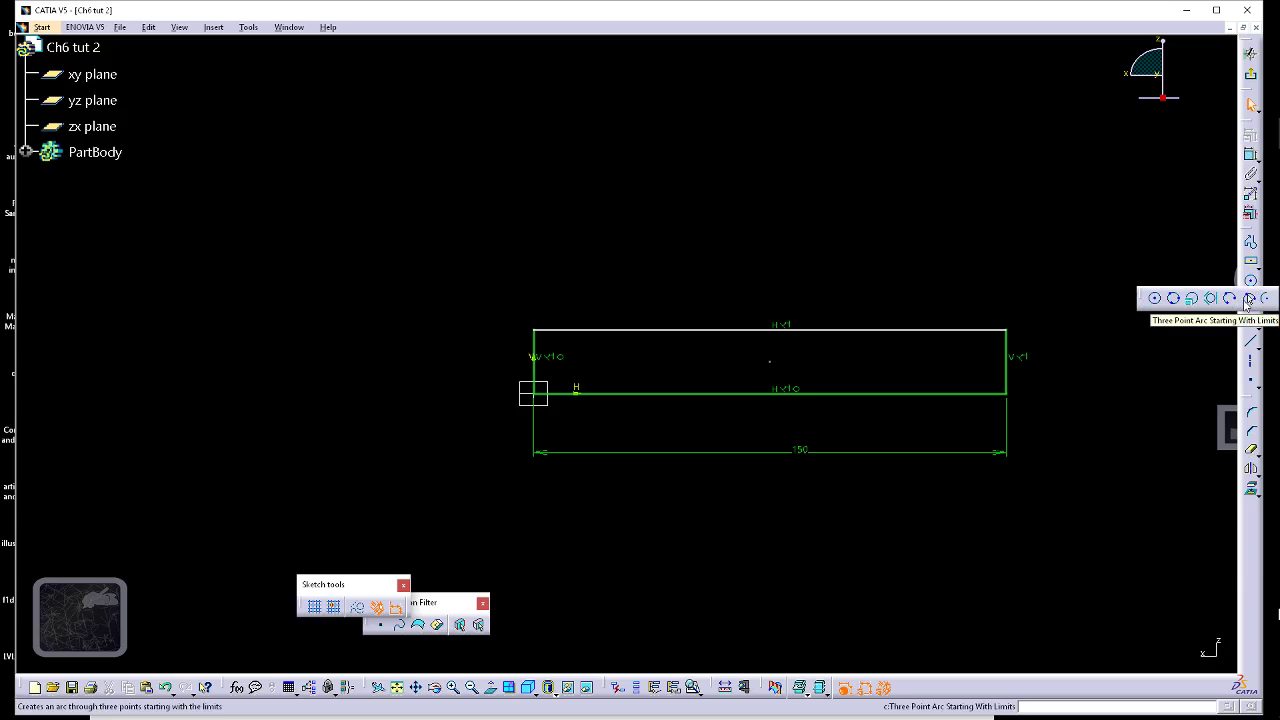
{"action": "left_click", "coordinate": [1248, 299]}
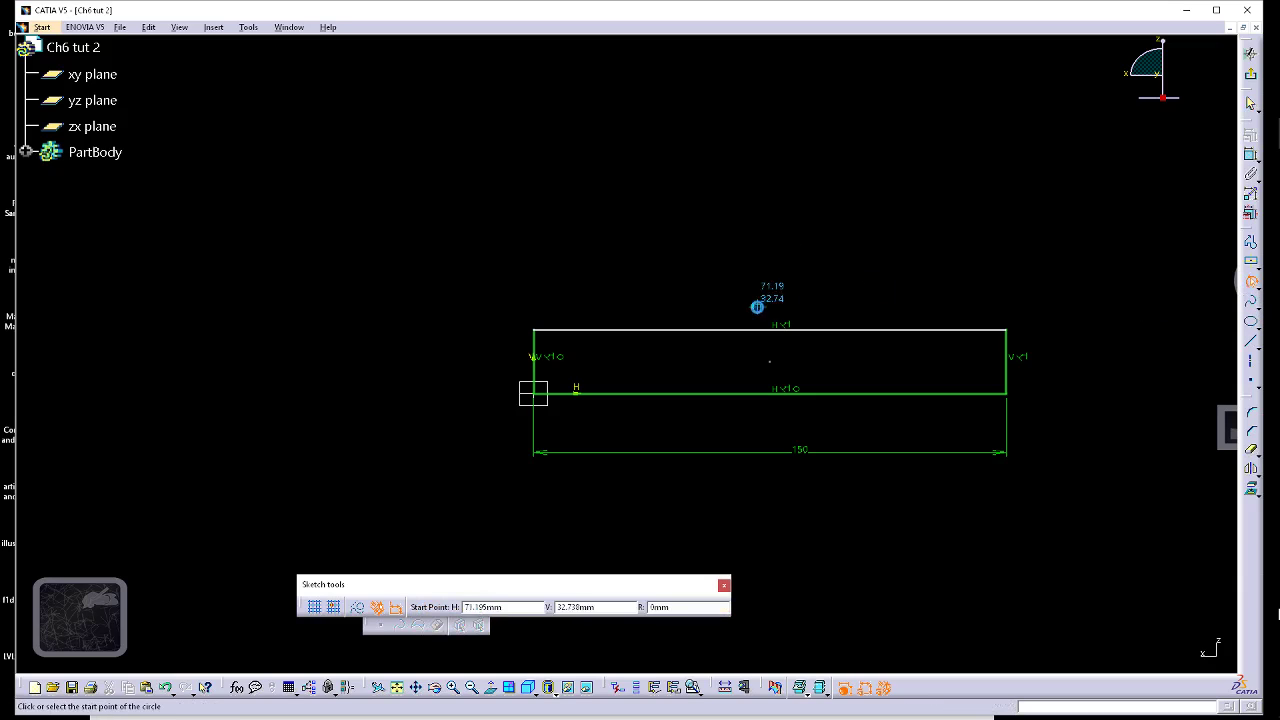
{"action": "left_click", "coordinate": [536, 331]}
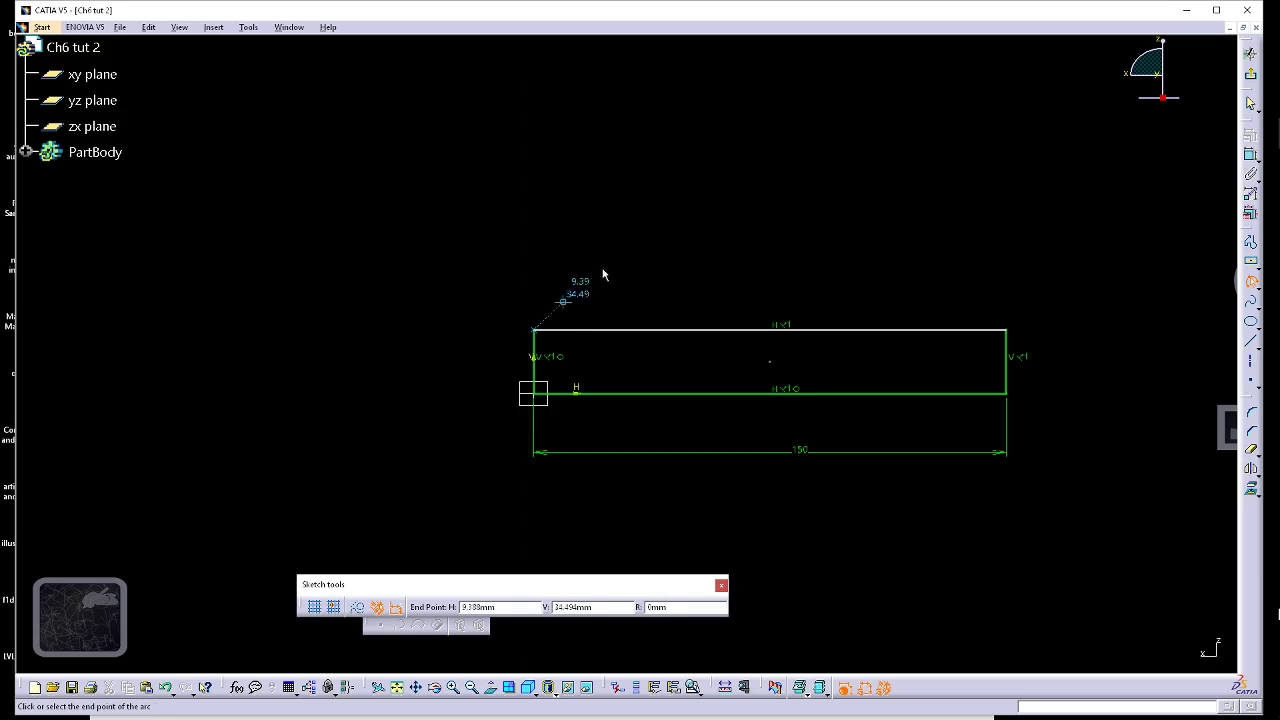
{"action": "left_click", "coordinate": [1006, 330]}
{"action": "left_click", "coordinate": [851, 245]}
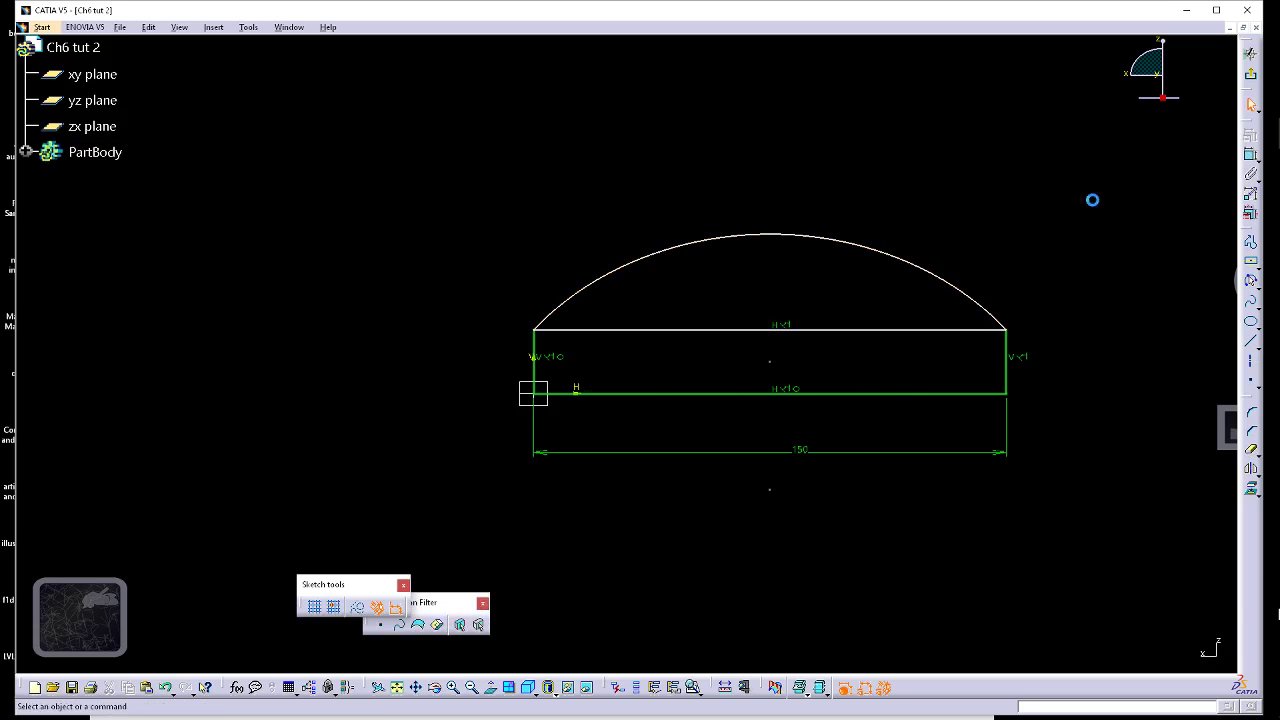
{"action": "left_click", "coordinate": [1251, 171]}
{"action": "left_click", "coordinate": [850, 247]}
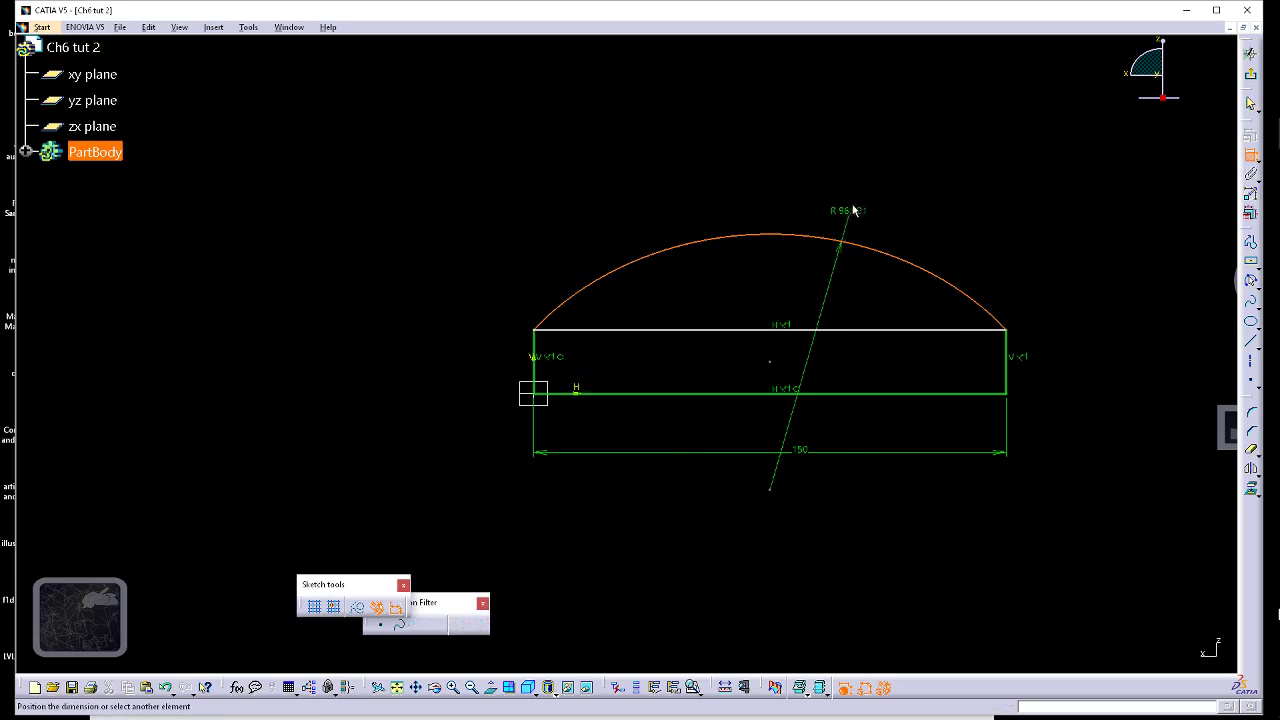
{"action": "left_click", "coordinate": [863, 195]}
{"action": "double_click", "coordinate": [853, 189]}
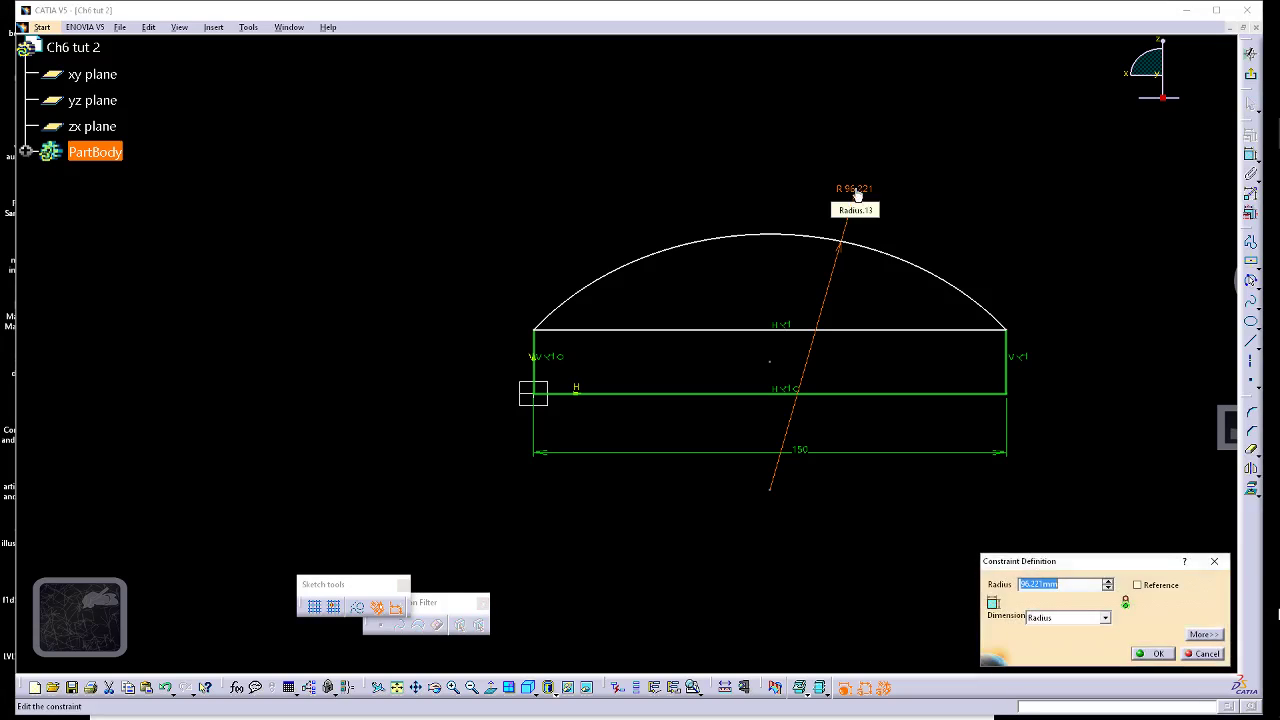
{"action": "type", "text": "350"}
{"action": "key", "text": "Return"}
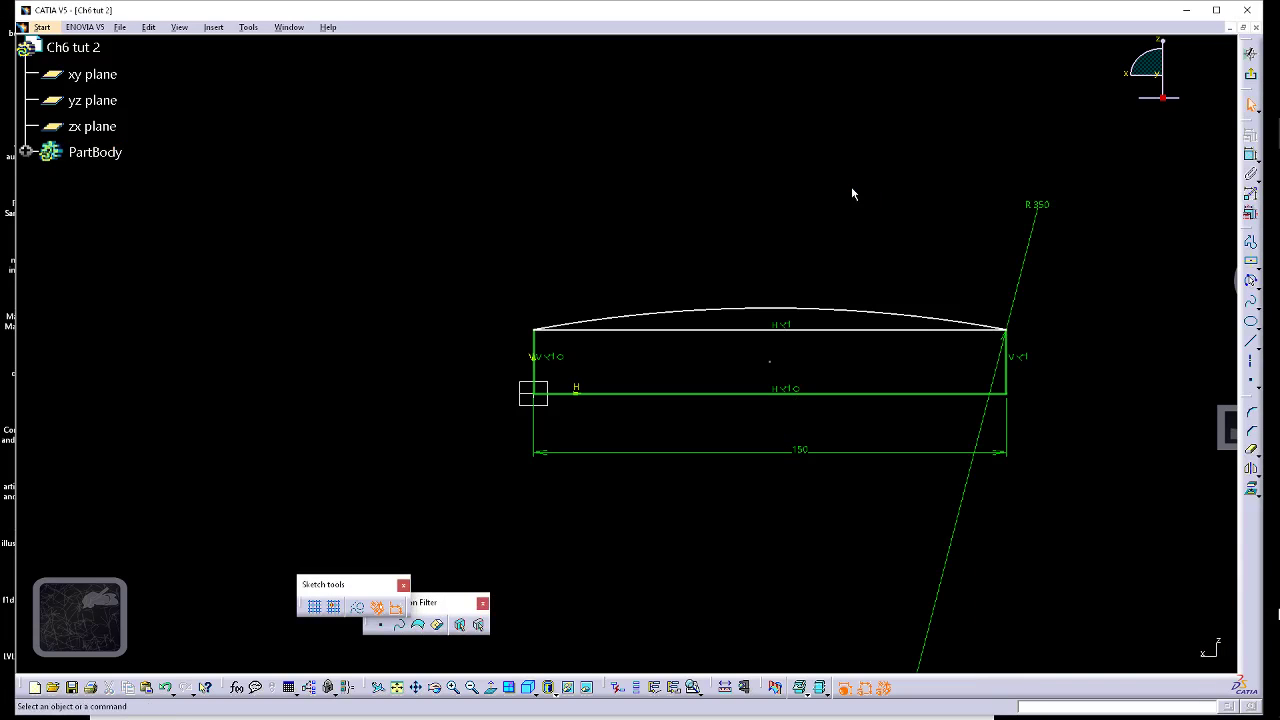
- Constrain the height from the base line to the arc ends to 28 mm
{"action": "left_click", "coordinate": [1251, 155]}
{"action": "left_click", "coordinate": [777, 312]}
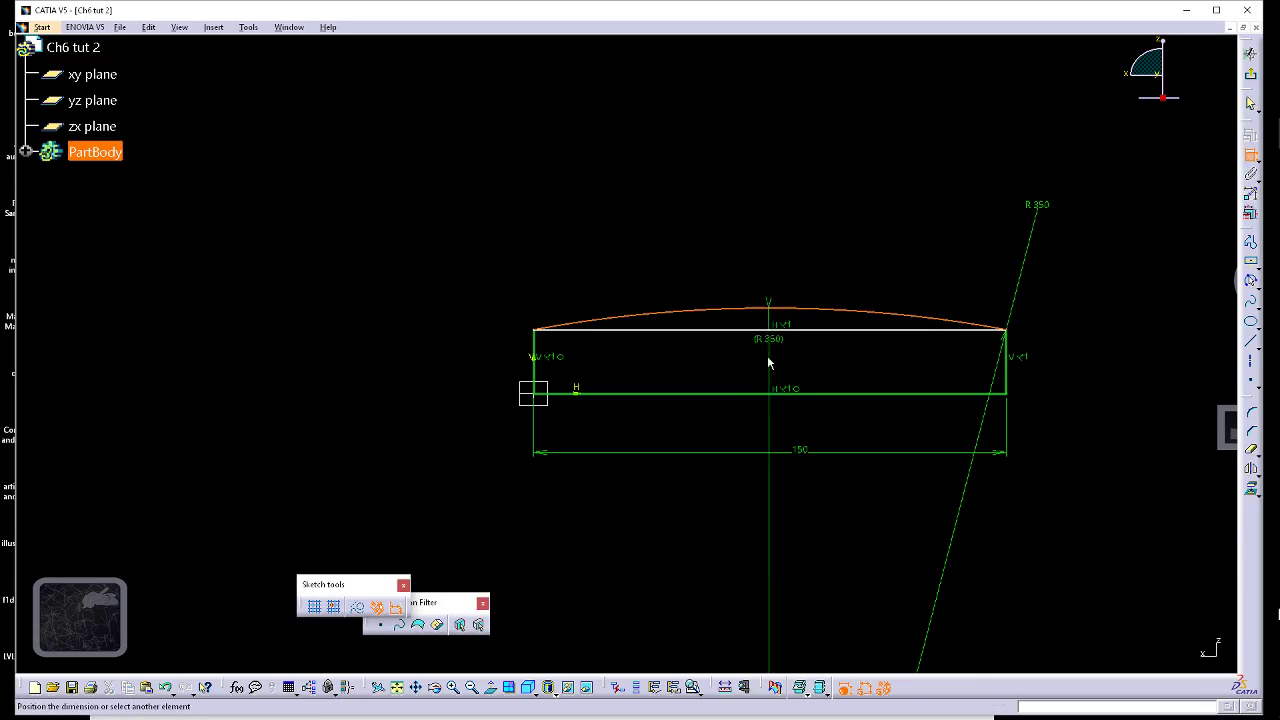
{"action": "left_click", "coordinate": [757, 394]}
{"action": "right_click", "coordinate": [451, 358]}
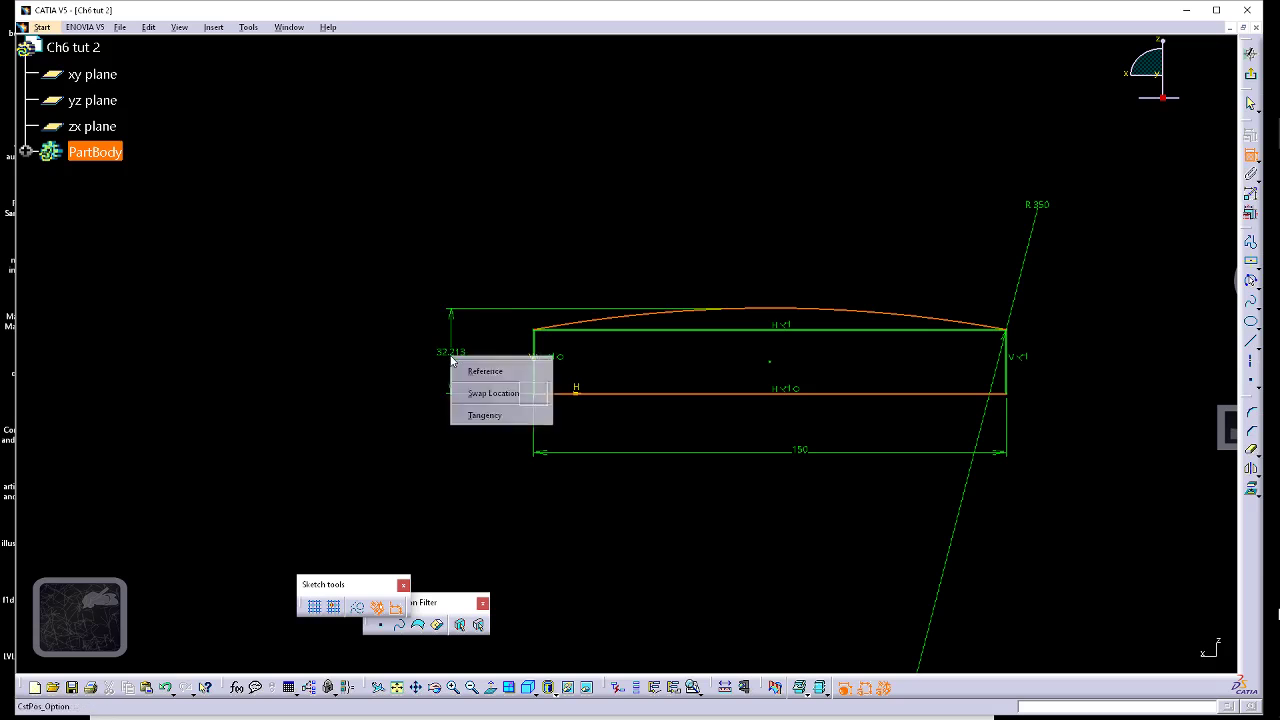
{"action": "left_click", "coordinate": [485, 372]}
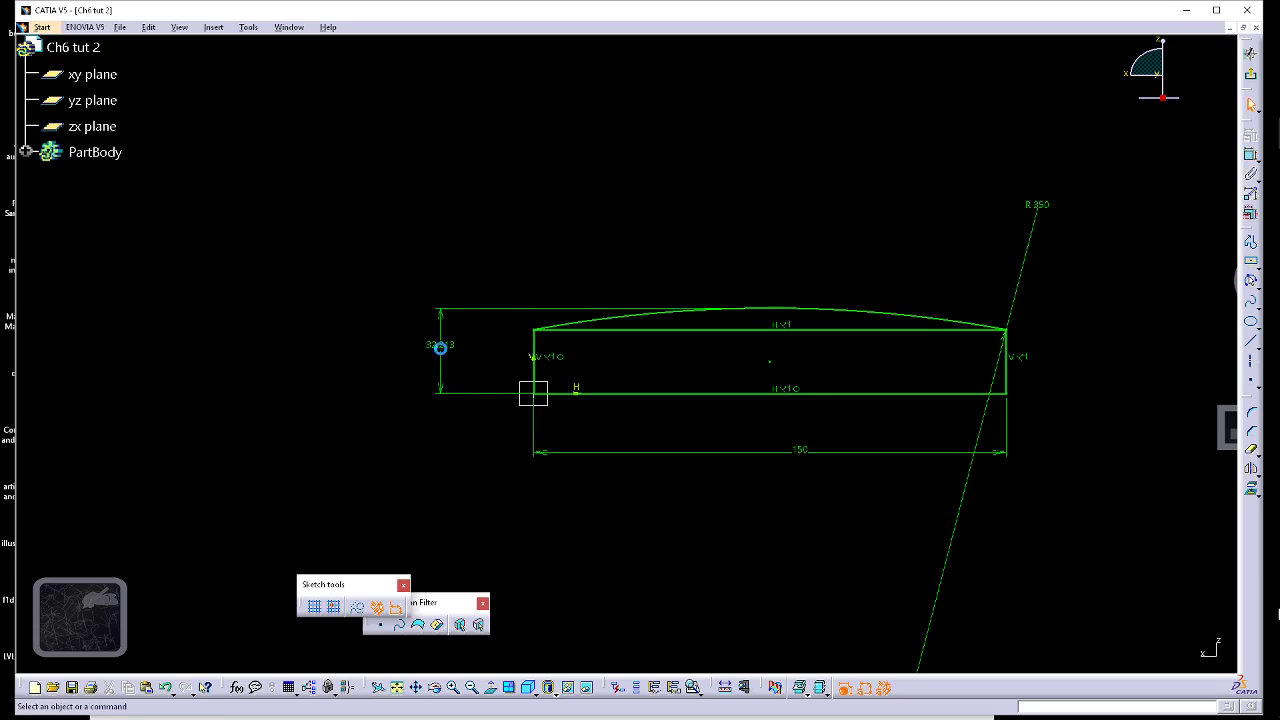
{"action": "double_click", "coordinate": [447, 347]}
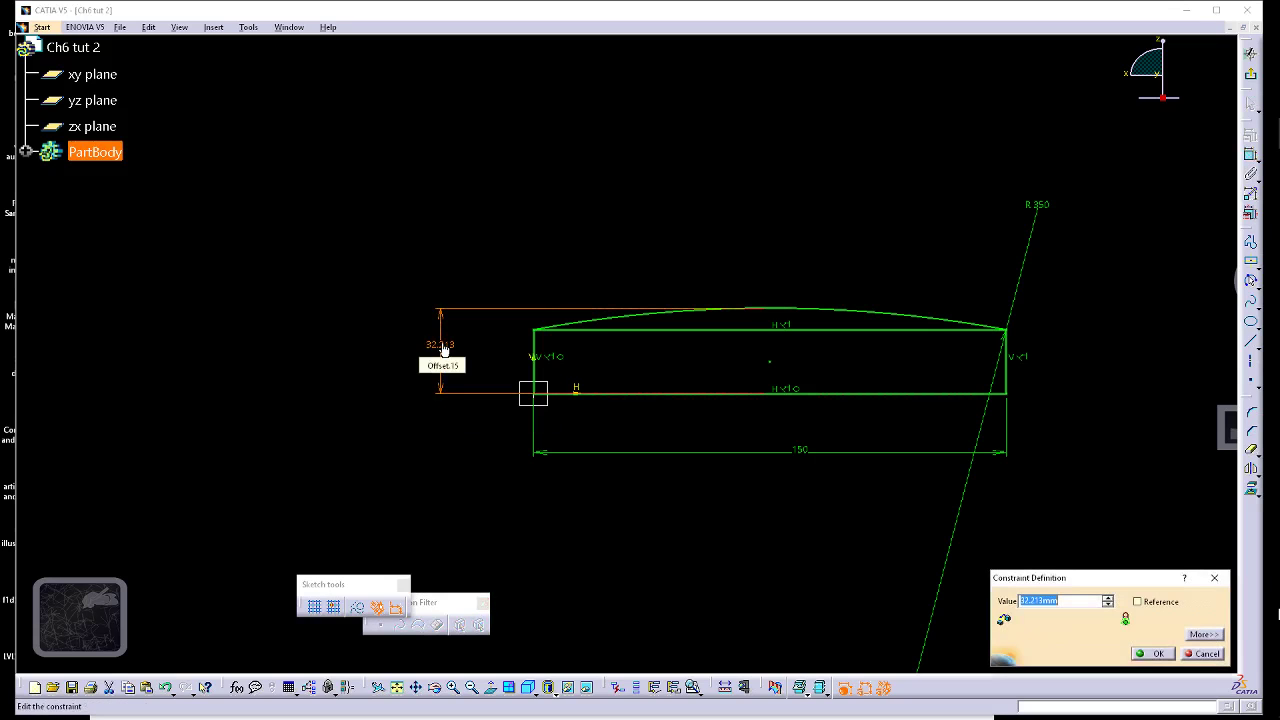
{"action": "type", "text": "5"}
{"action": "type", "text": "8"}
{"action": "key", "text": "Return"}
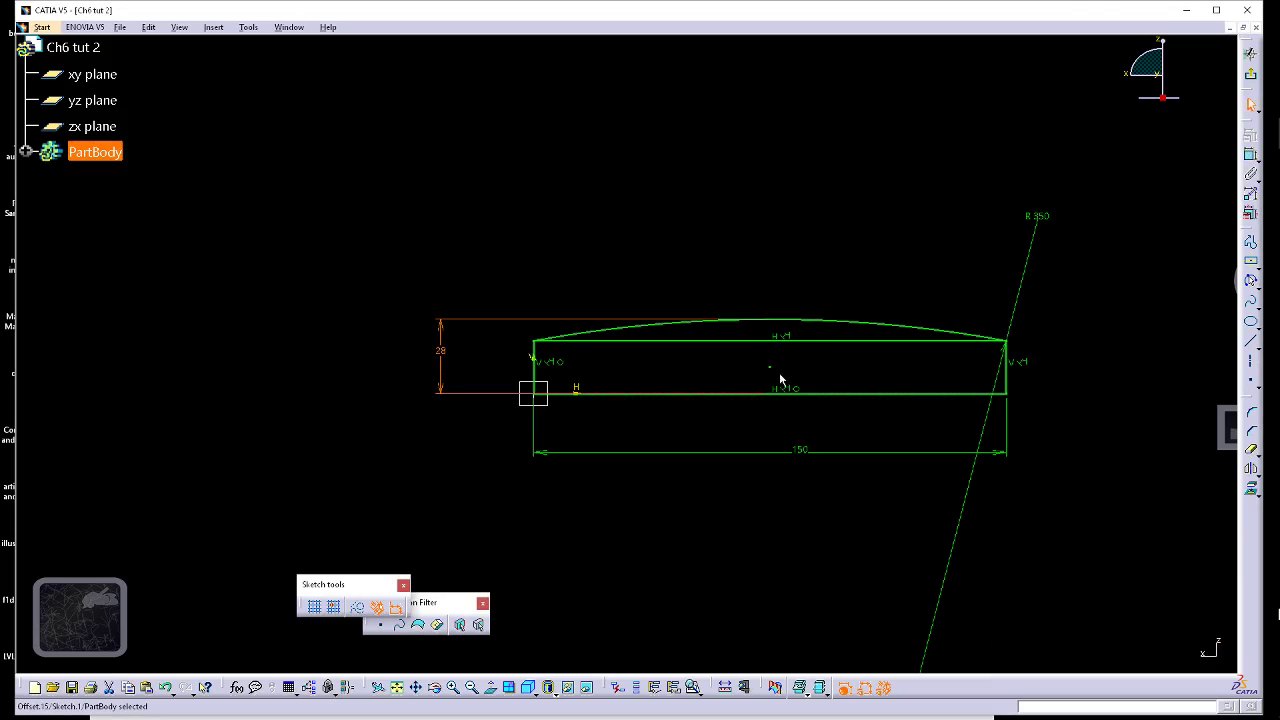
{"action": "left_click", "coordinate": [1252, 470]}
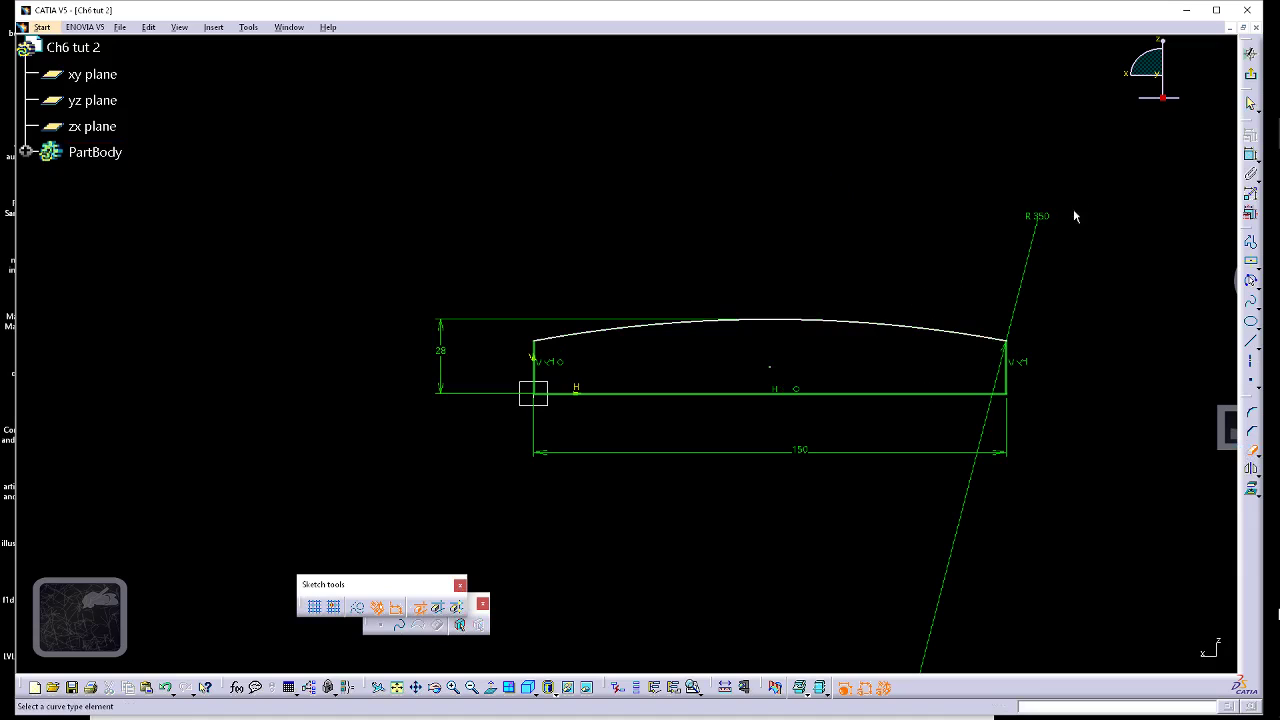
- Pad the arched sketch 25 mm with mirrored extent to both sides
{"action": "left_click", "coordinate": [1250, 73]}
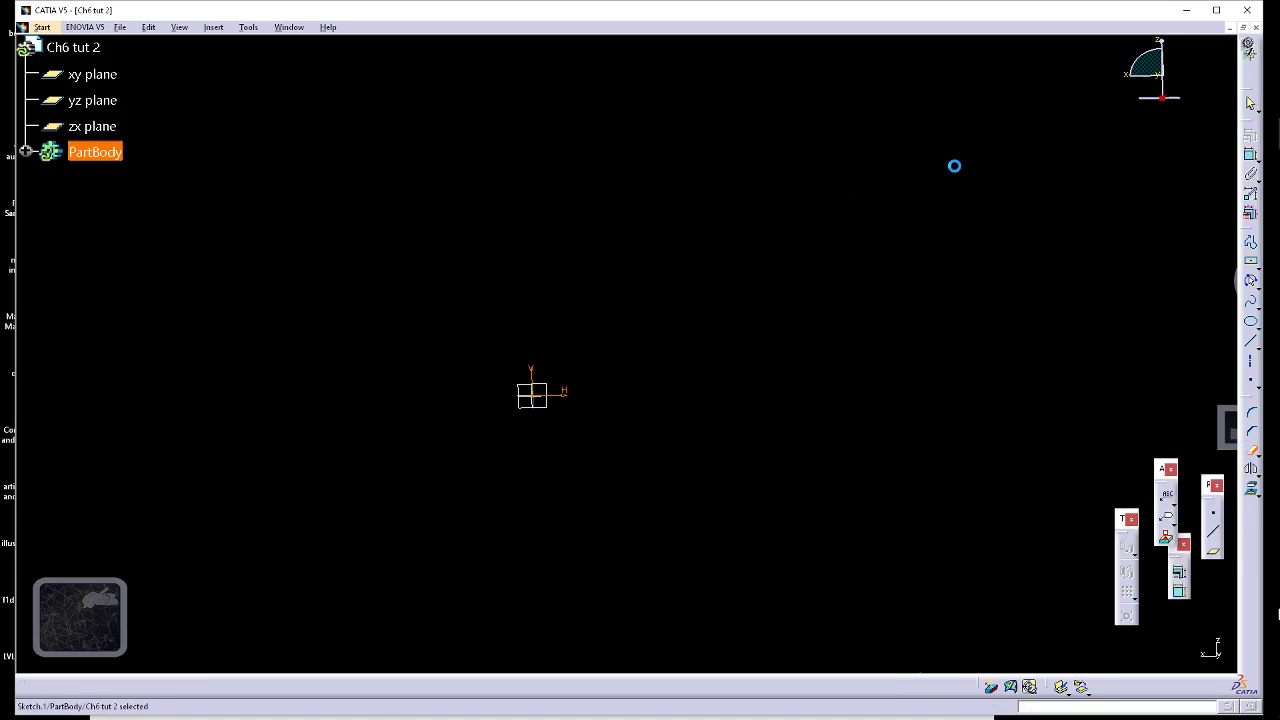
{"action": "left_click", "coordinate": [1250, 148]}
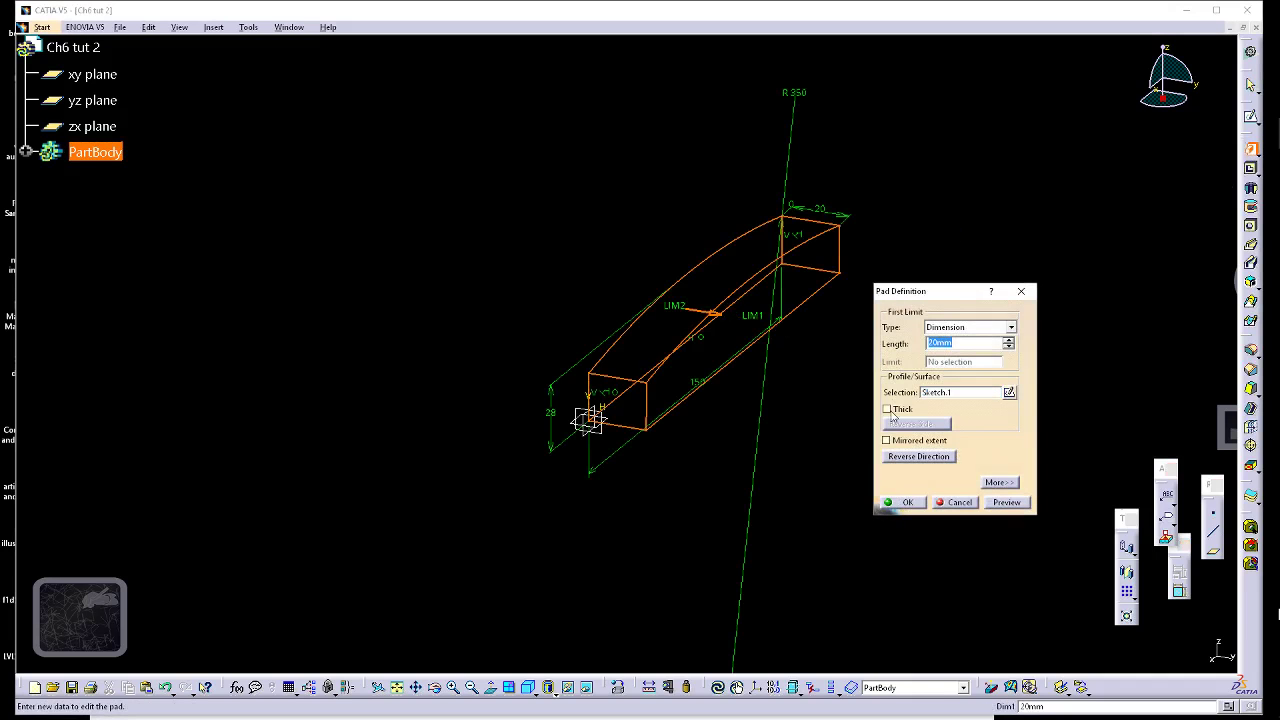
{"action": "left_click", "coordinate": [886, 441]}
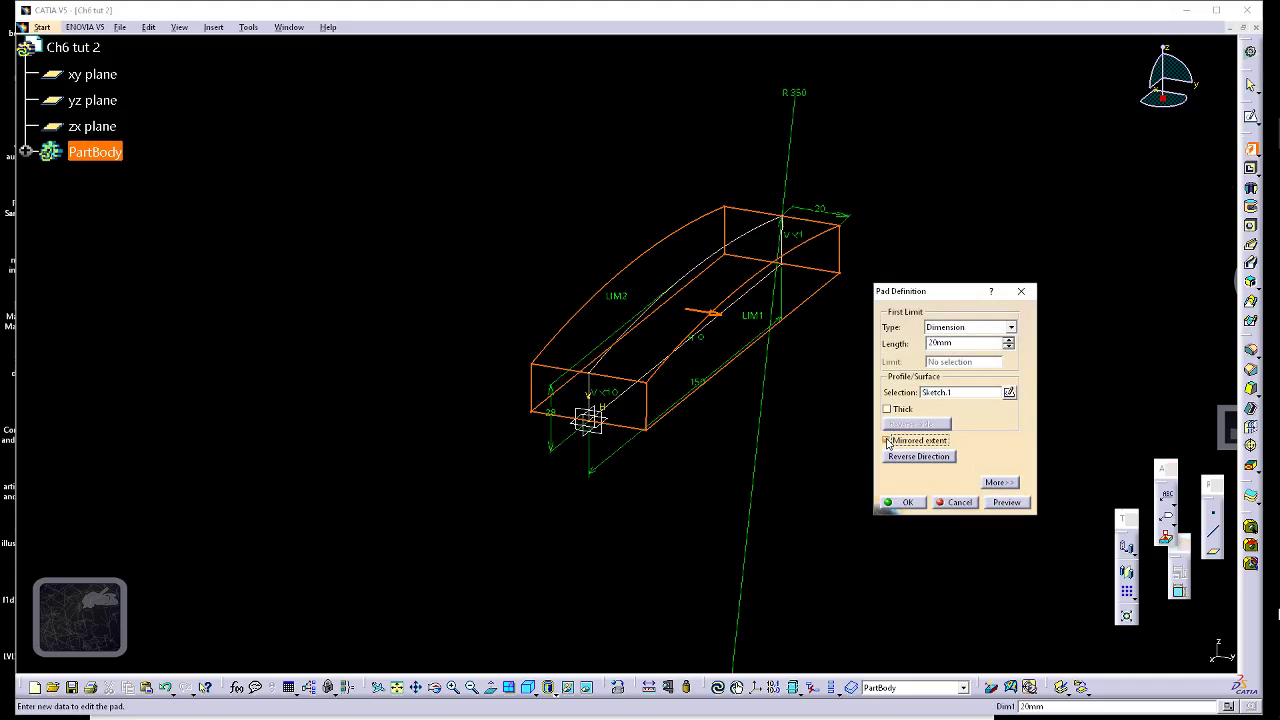
{"action": "left_click", "coordinate": [887, 441]}
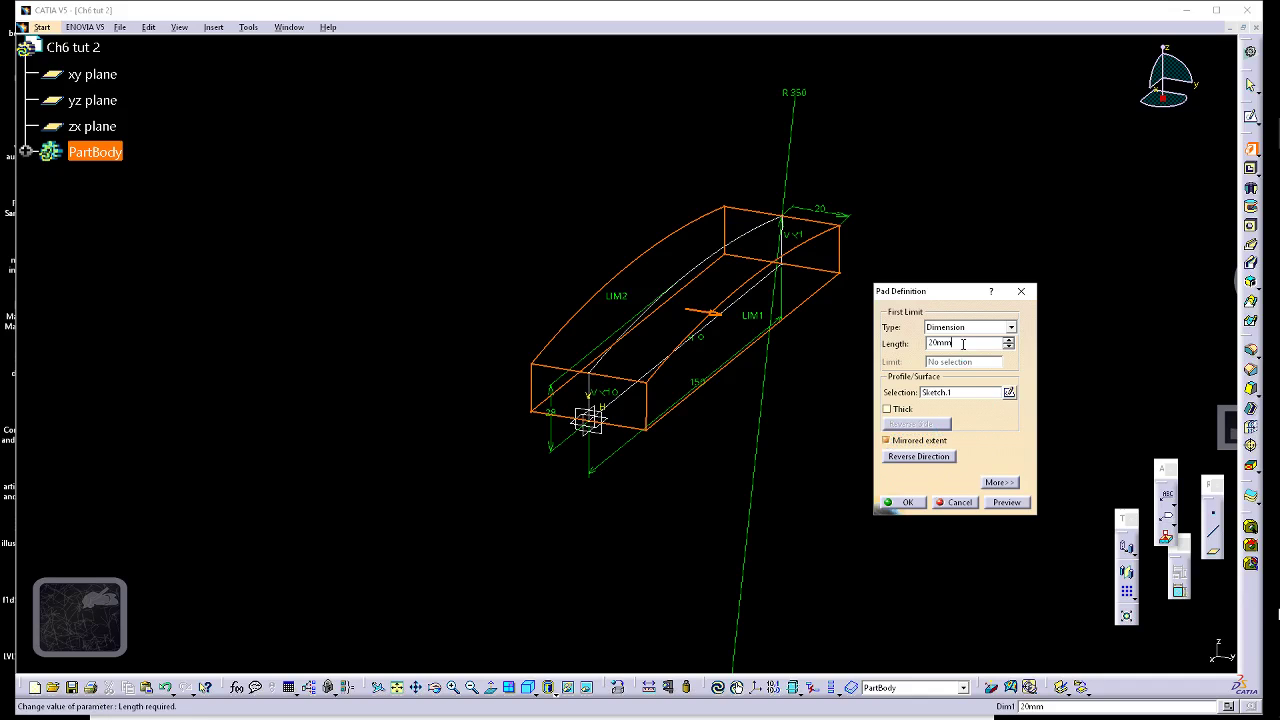
{"action": "left_click_drag", "start_coordinate": [955, 343], "coordinate": [912, 343]}
{"action": "type", "text": "250/"}
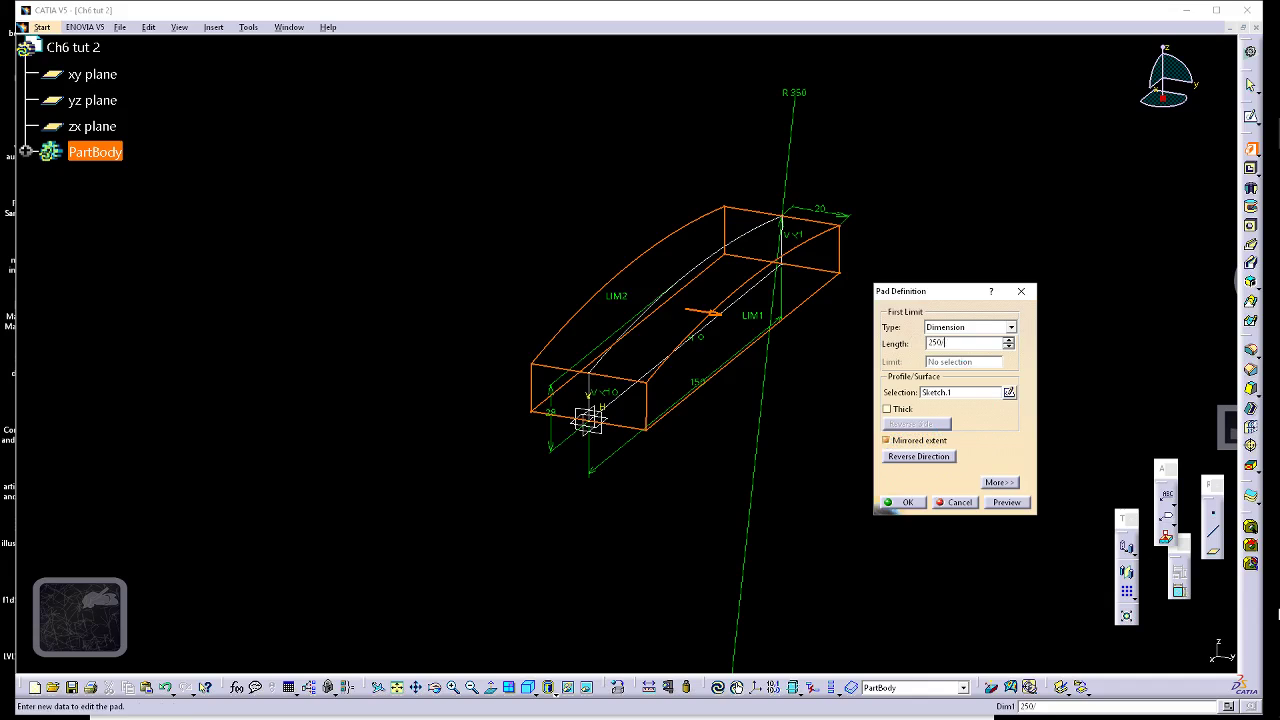
{"action": "key", "text": "Return"}
{"action": "left_click", "coordinate": [794, 526]}
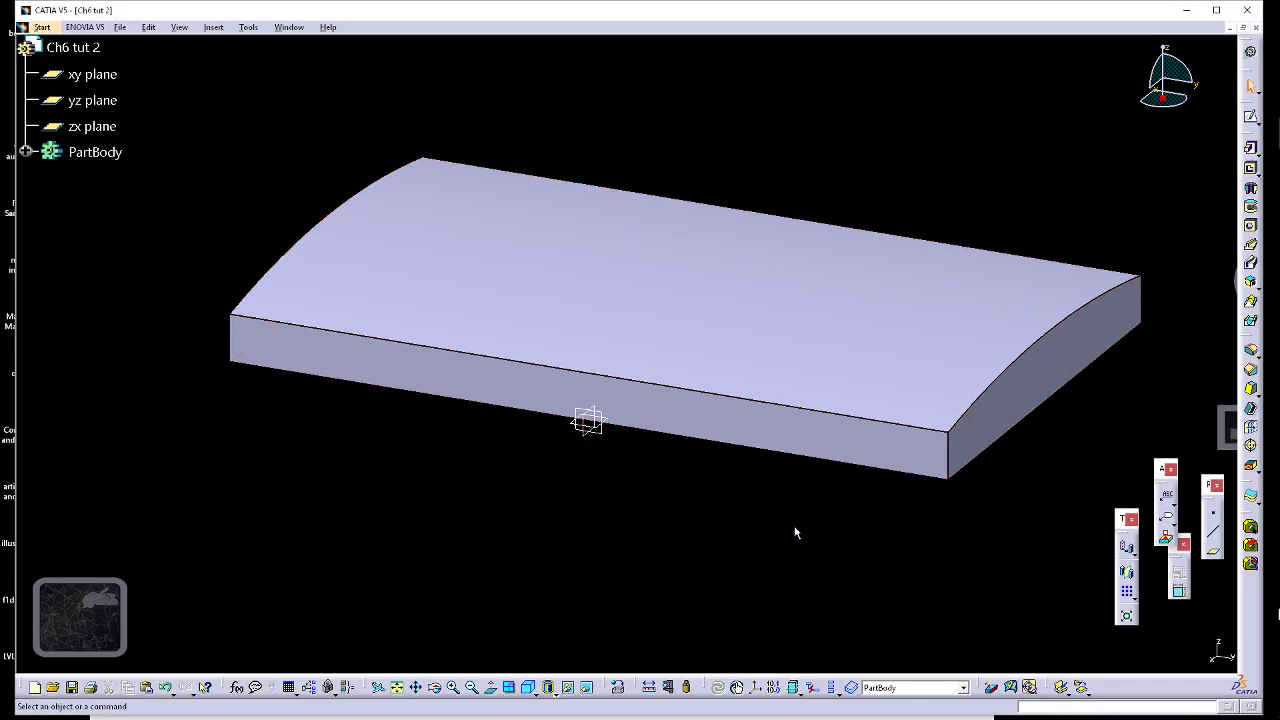
- Reopen Sketch.1 from the PartBody tree to edit the arched profile
{"action": "left_click", "coordinate": [607, 423]}
{"action": "middle_click_drag", "start_coordinate": [703, 486], "coordinate": [451, 426]}
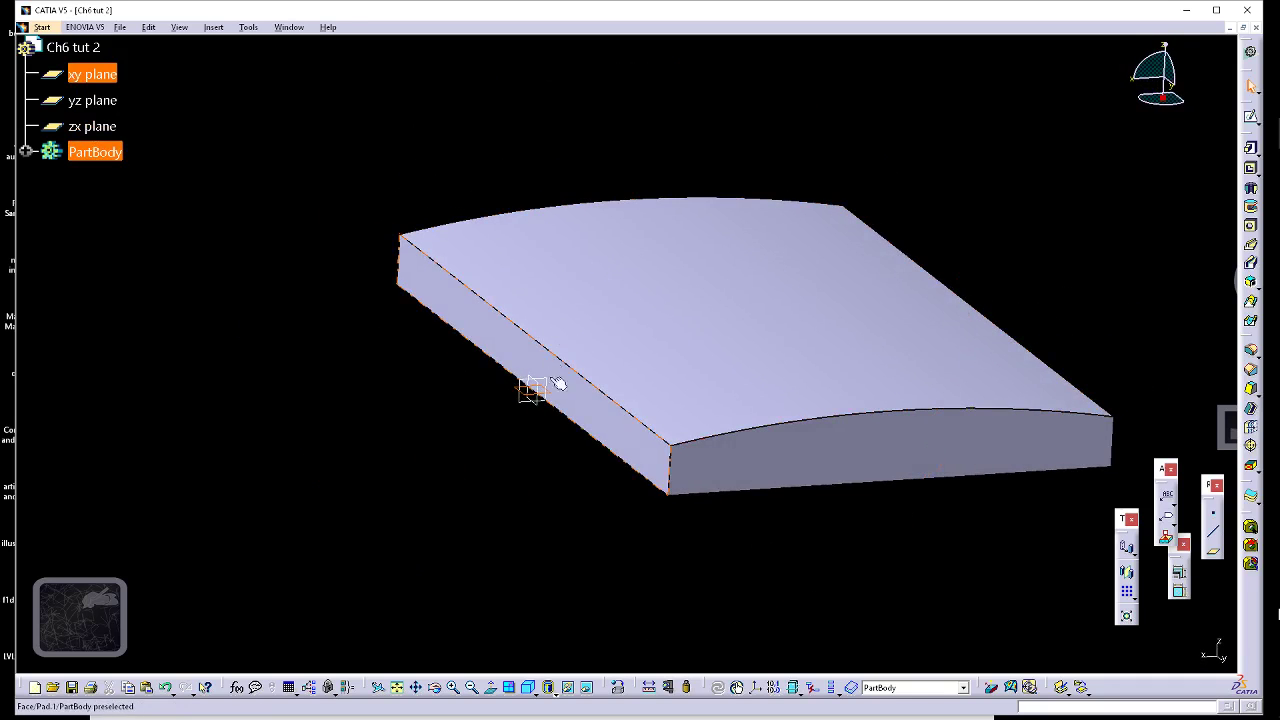
{"action": "middle_click_drag", "start_coordinate": [926, 400], "coordinate": [813, 245]}
{"action": "left_click", "coordinate": [791, 243]}
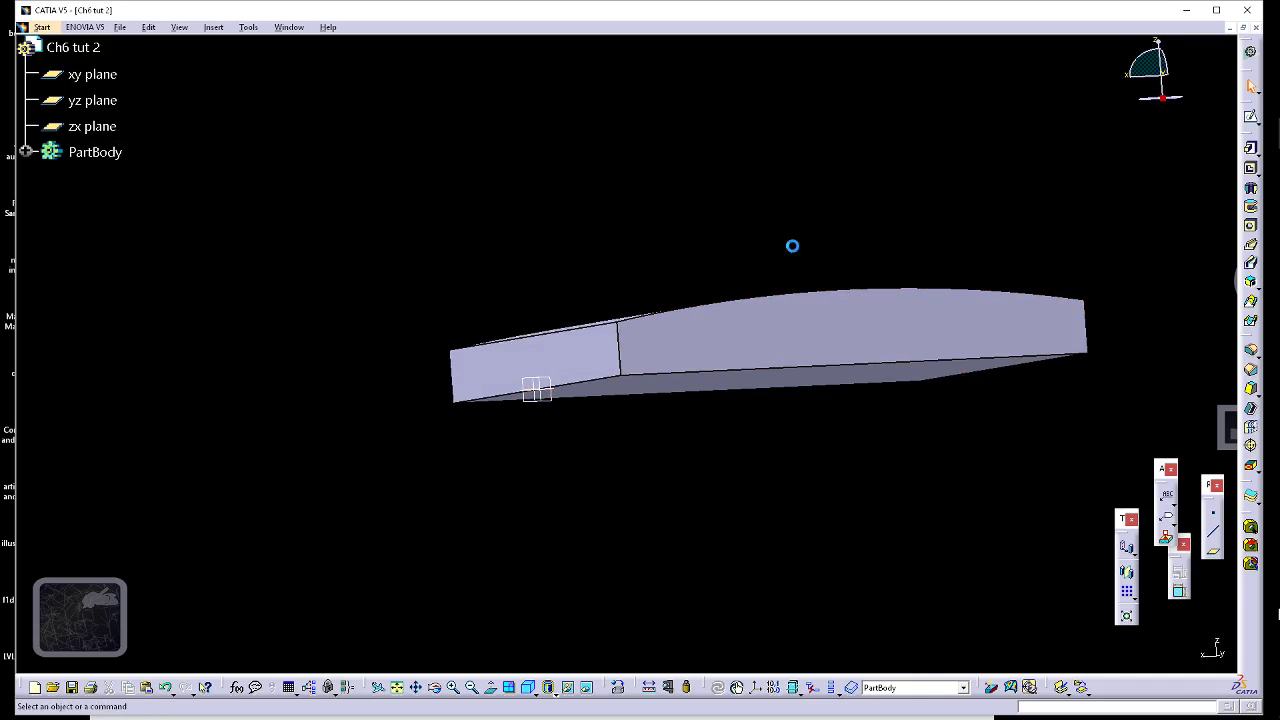
{"action": "left_click", "coordinate": [25, 152]}
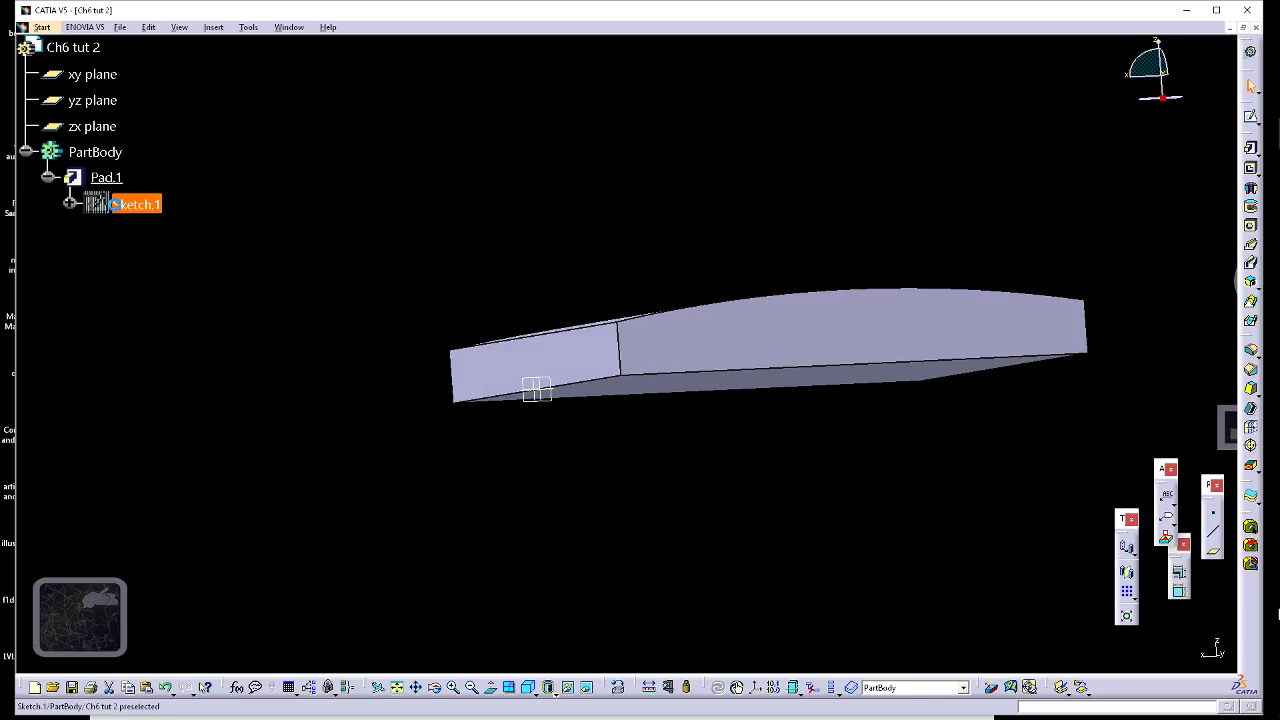
{"action": "double_click", "coordinate": [122, 204]}
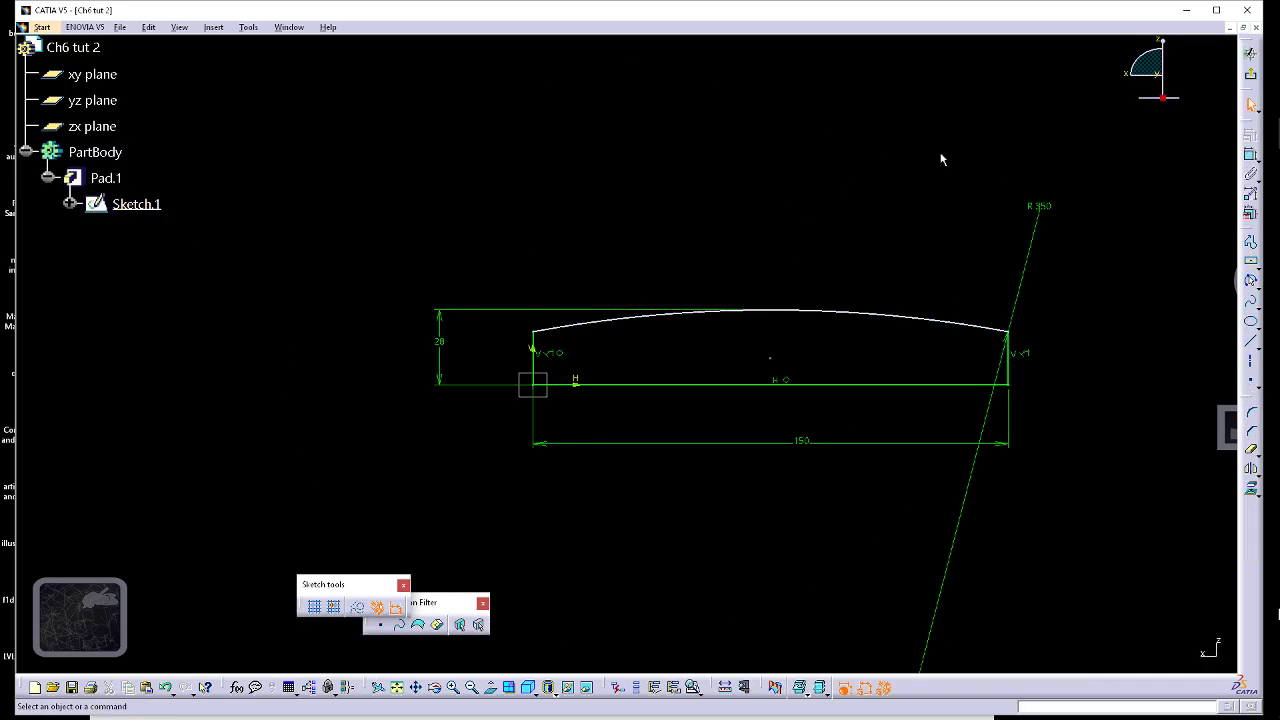
- Create Plane.1 offset 20 mm from the xy plane
{"action": "left_click", "coordinate": [1251, 75]}
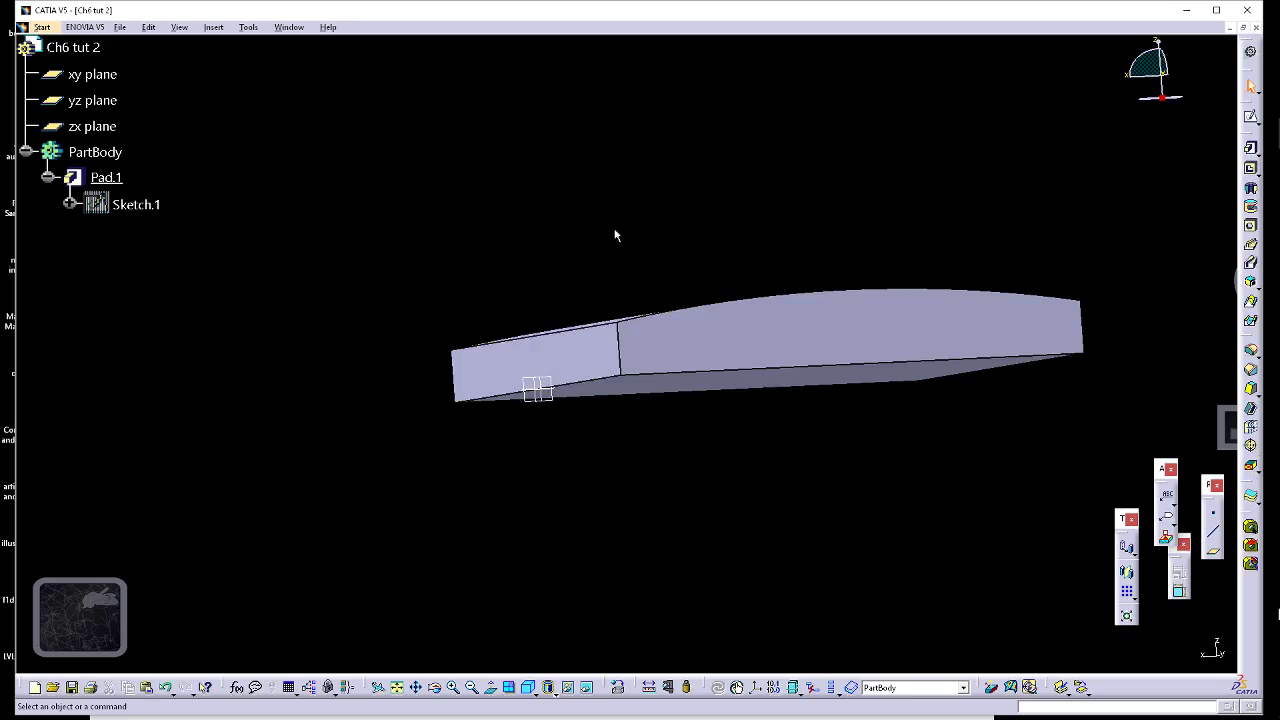
{"action": "middle_click_drag", "start_coordinate": [614, 234], "coordinate": [606, 325]}
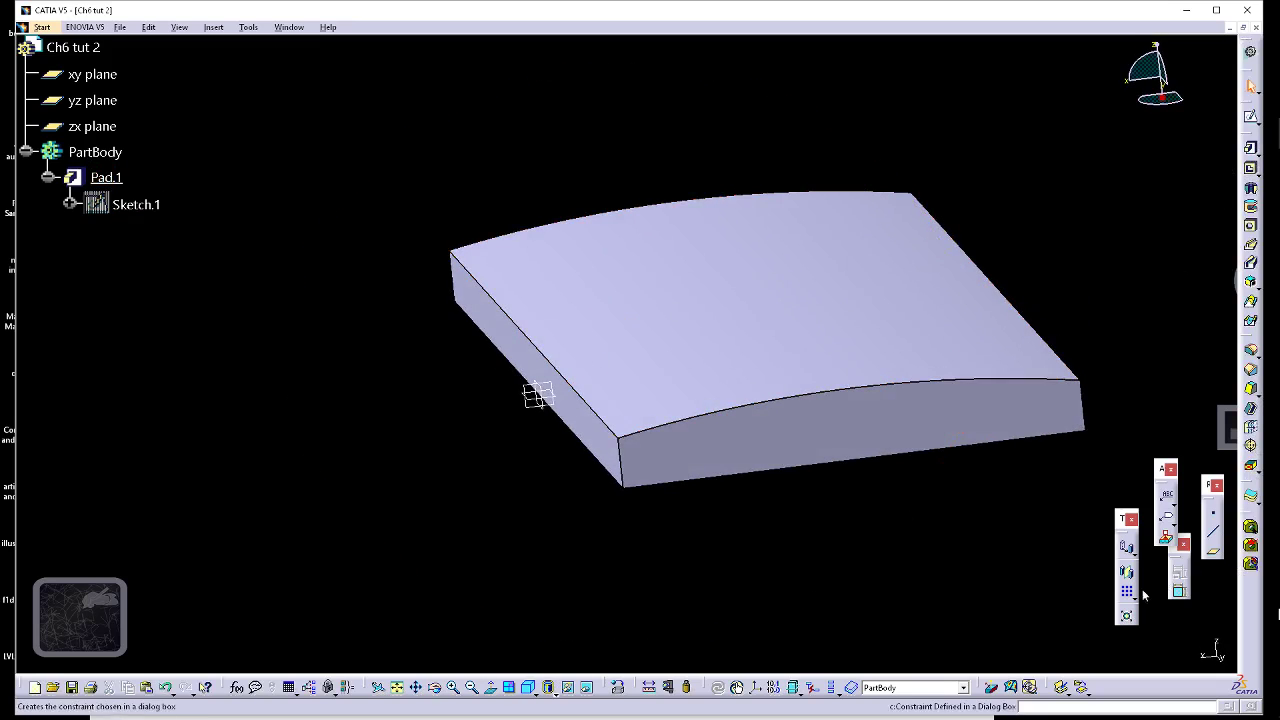
{"action": "left_click", "coordinate": [1213, 551]}
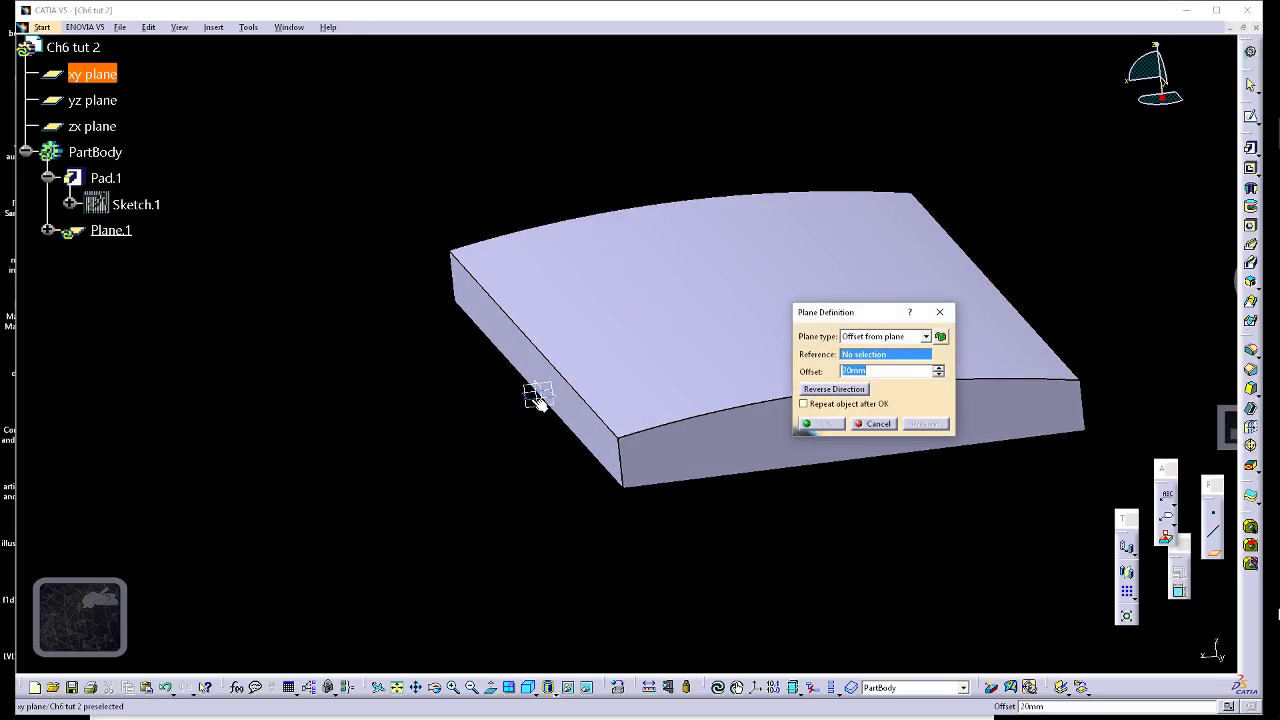
{"action": "left_click", "coordinate": [533, 394]}
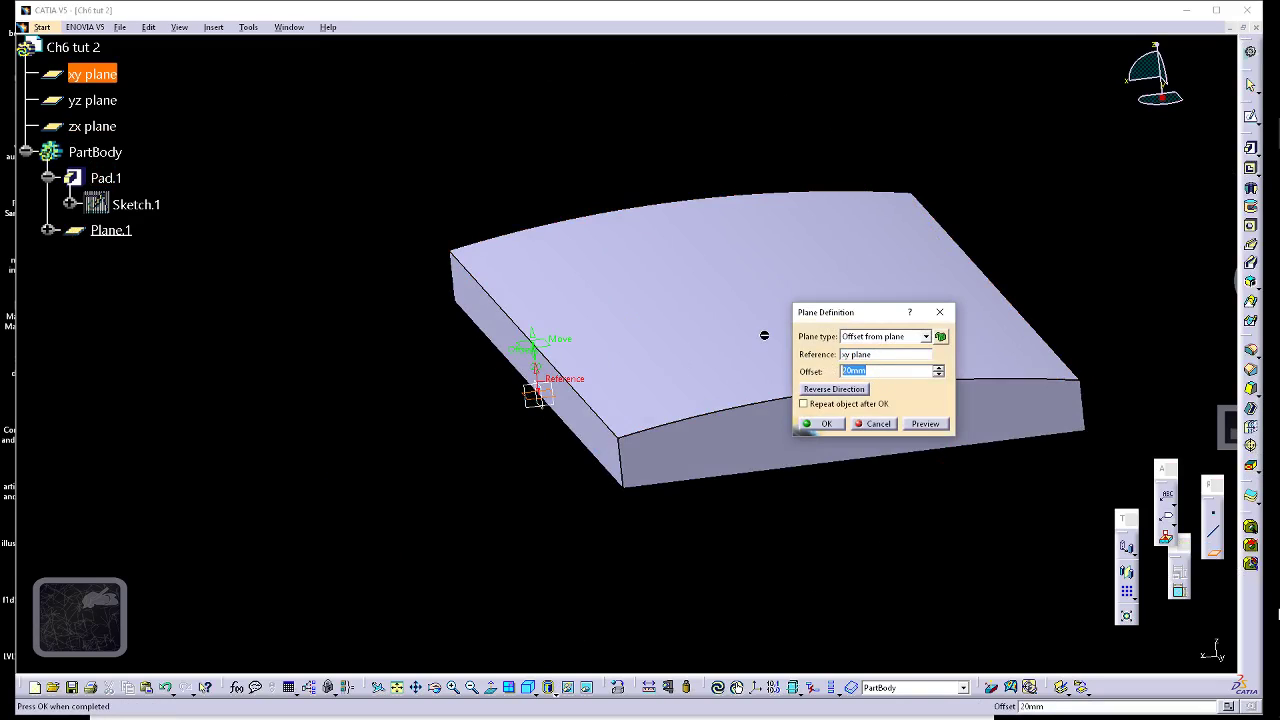
{"action": "key", "text": "Return"}
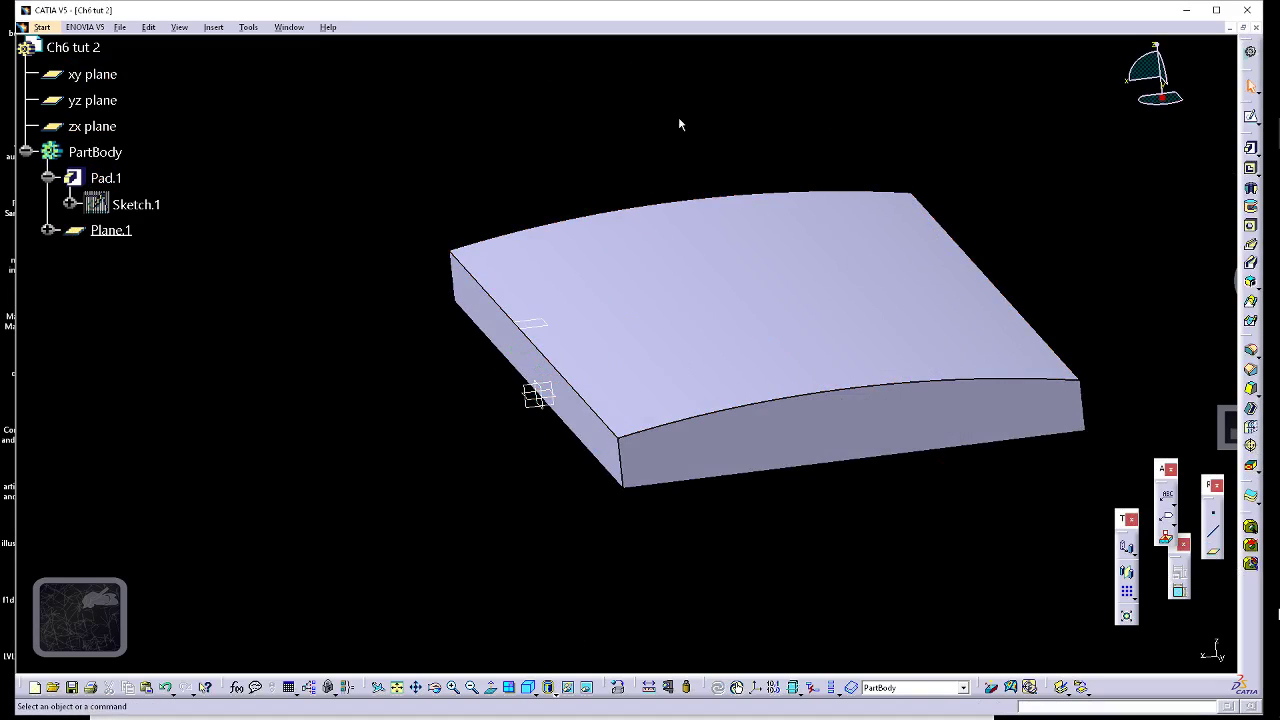
{"action": "left_click", "coordinate": [1250, 117]}
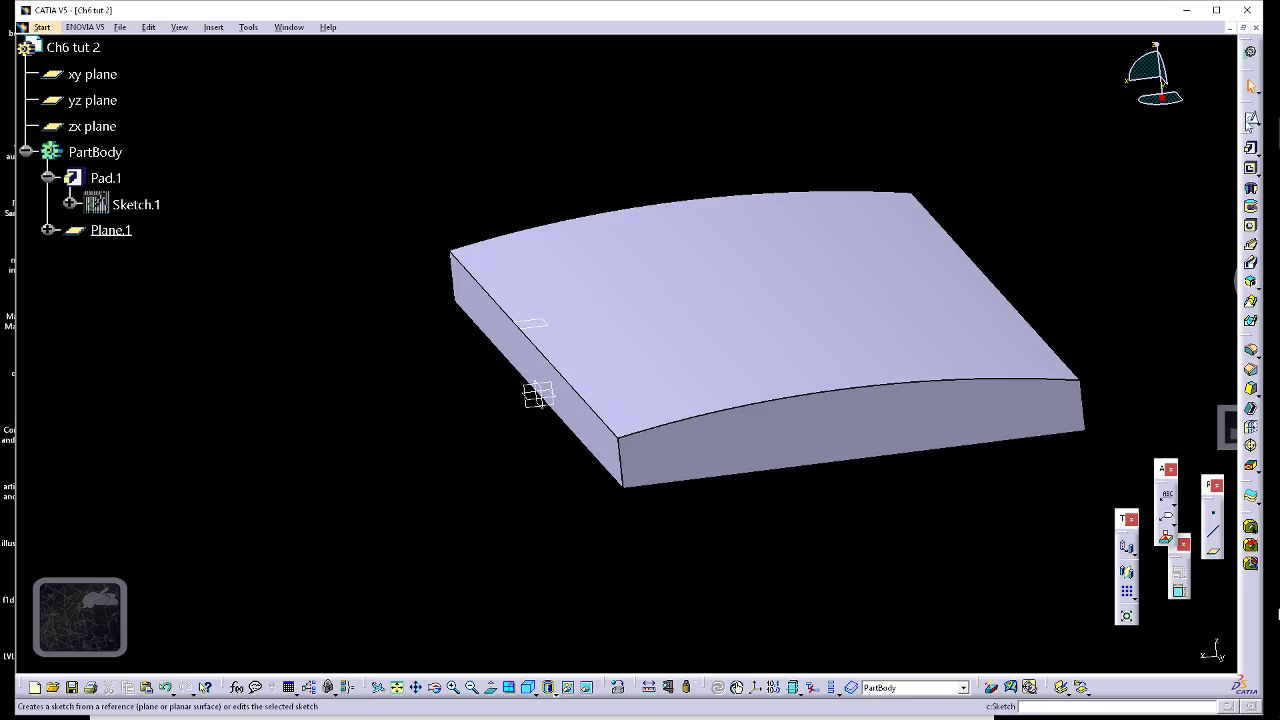
- Sketch a centered rectangle on the new plane and resize it roughly over the pad
{"action": "left_click", "coordinate": [537, 326]}
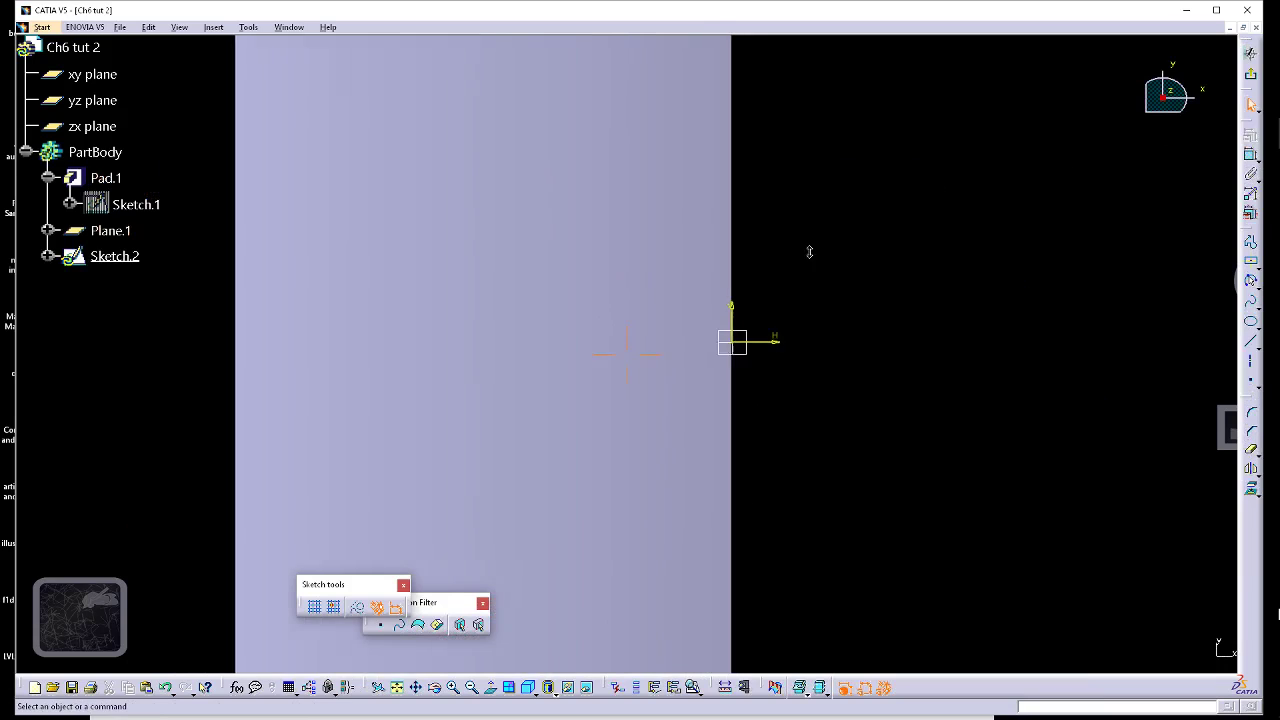
{"action": "left_click", "coordinate": [1250, 263]}
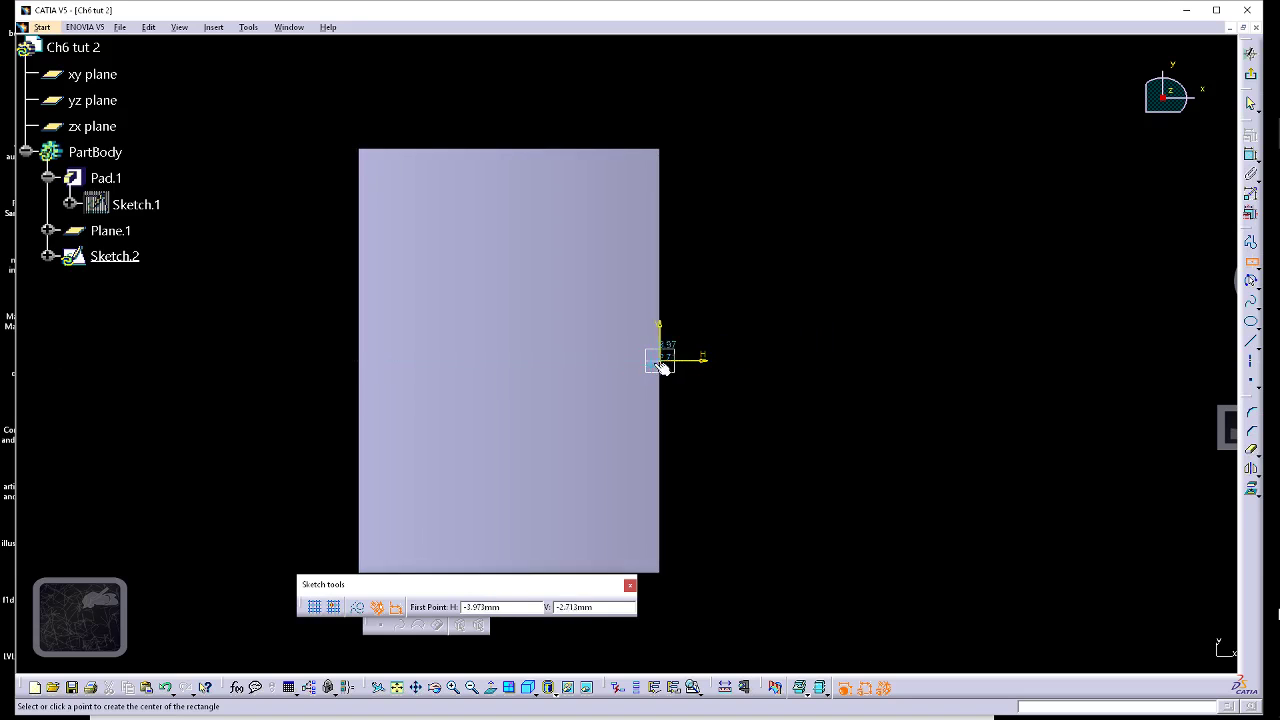
{"action": "left_click", "coordinate": [819, 360]}
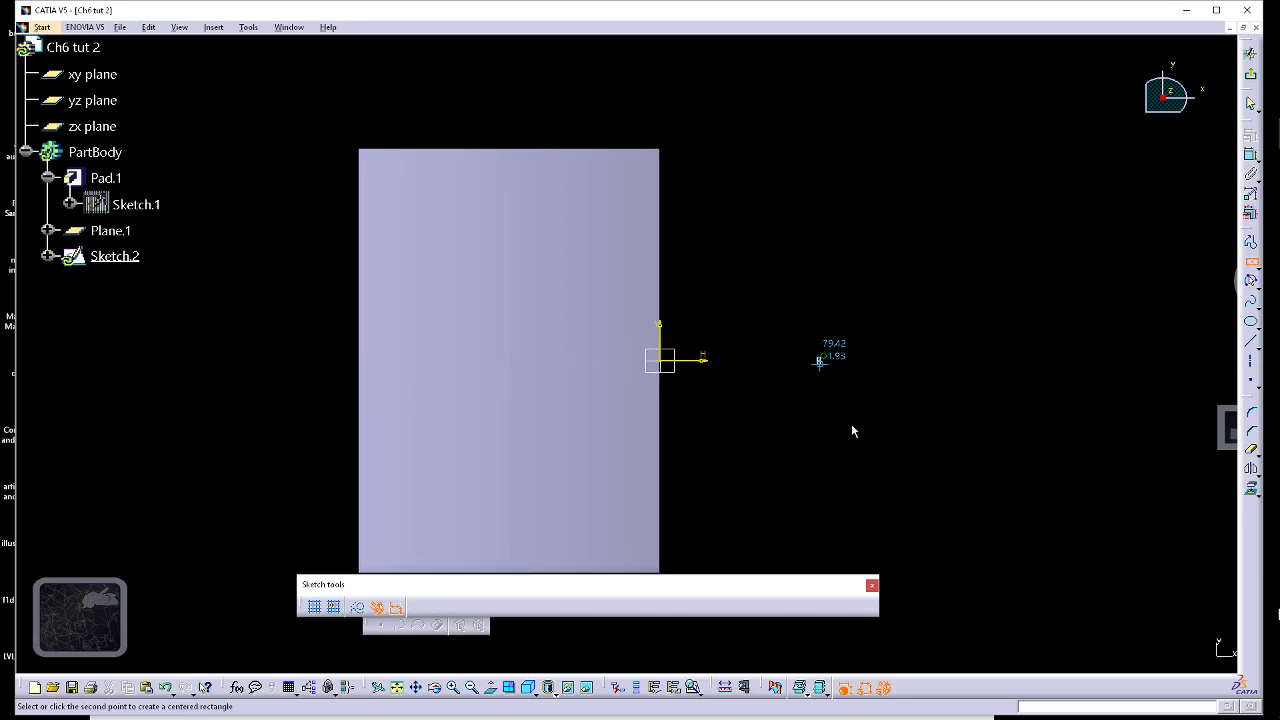
{"action": "left_click", "coordinate": [884, 455]}
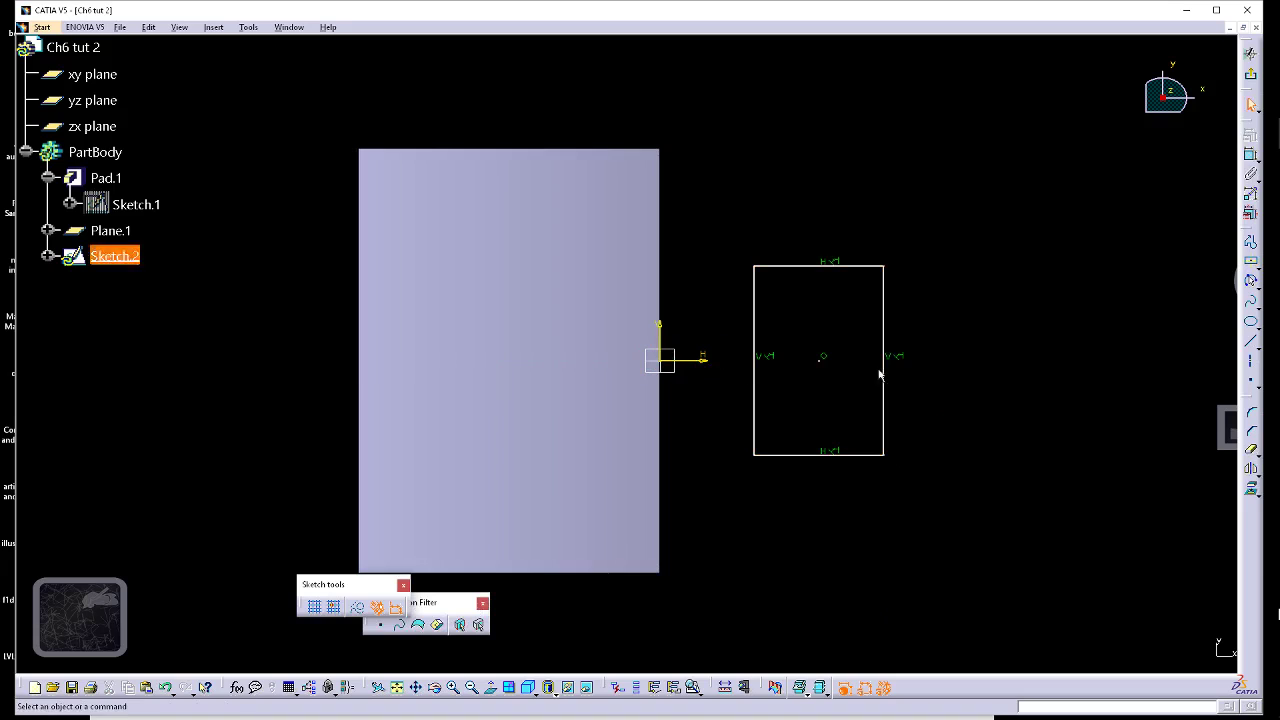
{"action": "left_click_drag", "start_coordinate": [754, 374], "coordinate": [557, 374]}
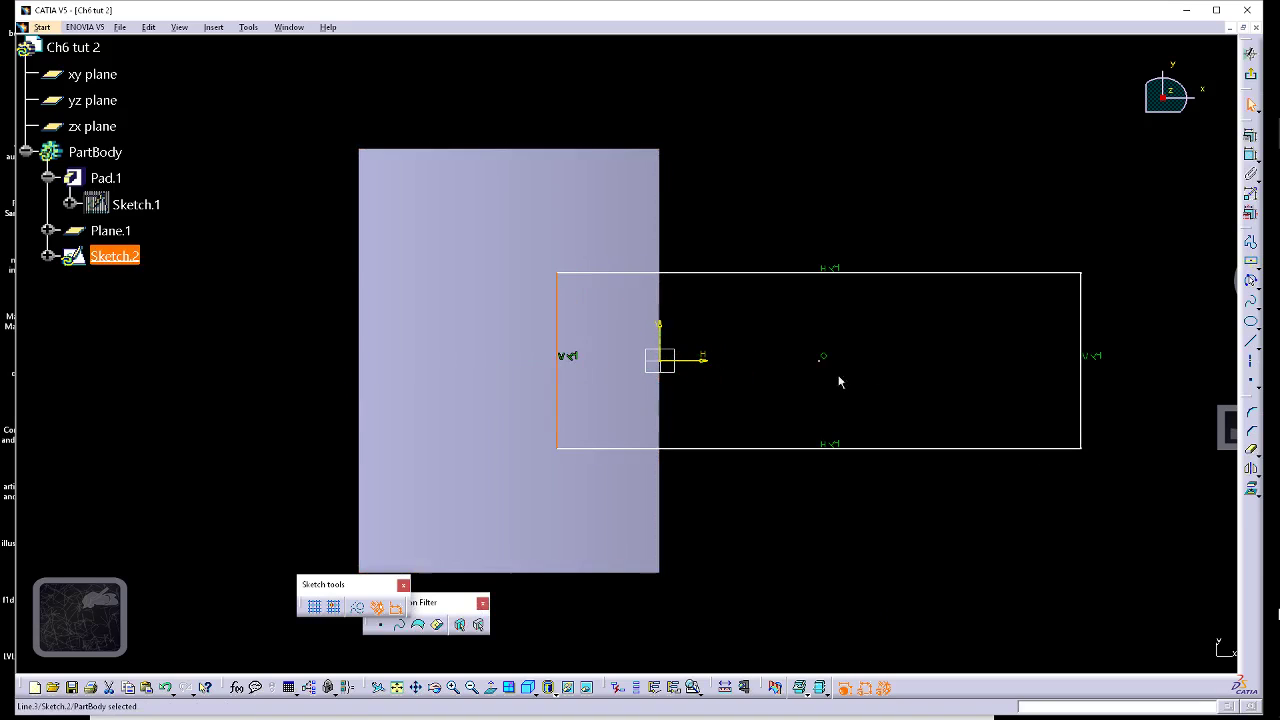
{"action": "left_click_drag", "start_coordinate": [1088, 400], "coordinate": [689, 398]}
{"action": "left_click_drag", "start_coordinate": [558, 400], "coordinate": [517, 400]}
{"action": "left_click_drag", "start_coordinate": [723, 400], "coordinate": [703, 399]}
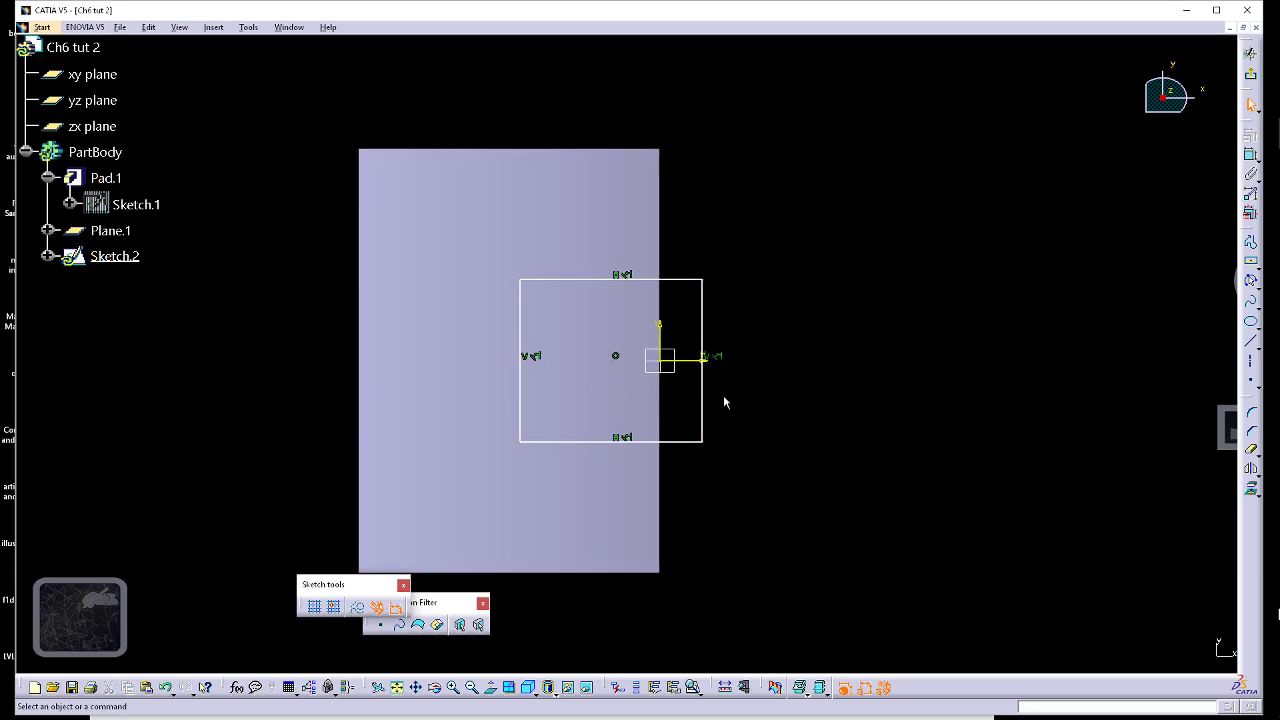
- Align the rectangle's right edge with the pad's edge
{"action": "left_click", "coordinate": [660, 405]}
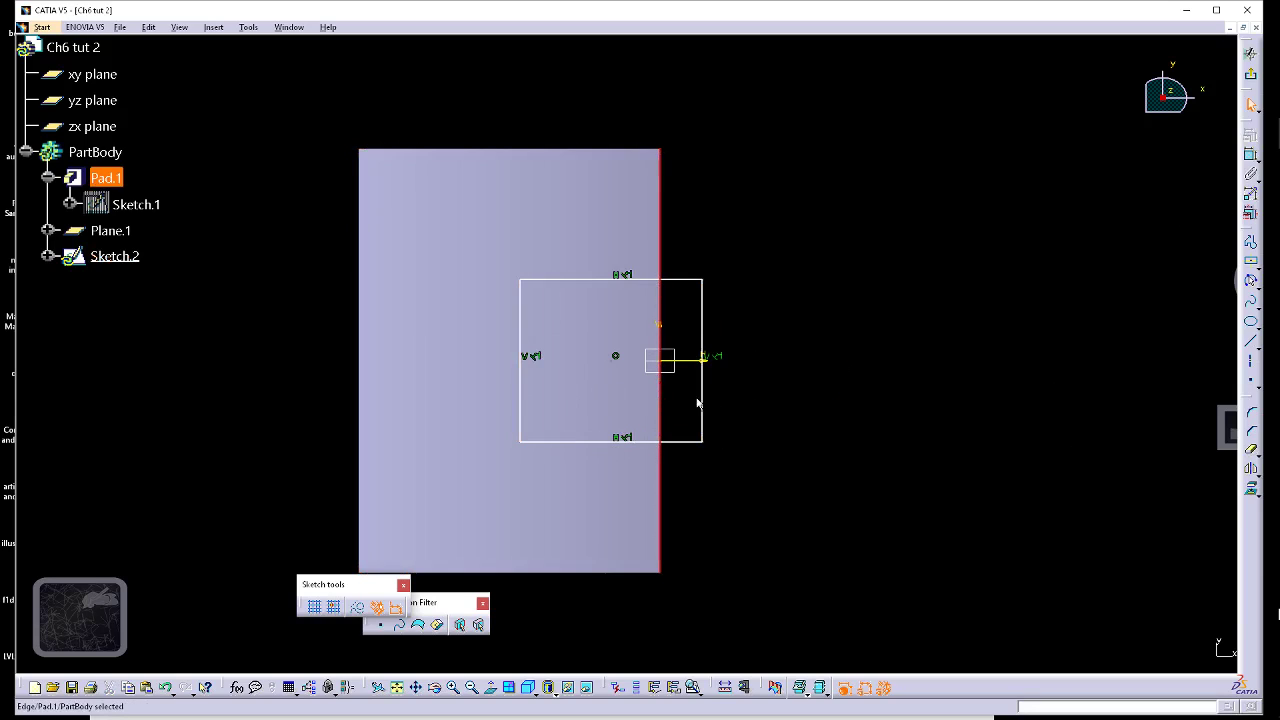
{"action": "left_click", "coordinate": [703, 401], "text": "ctrl"}
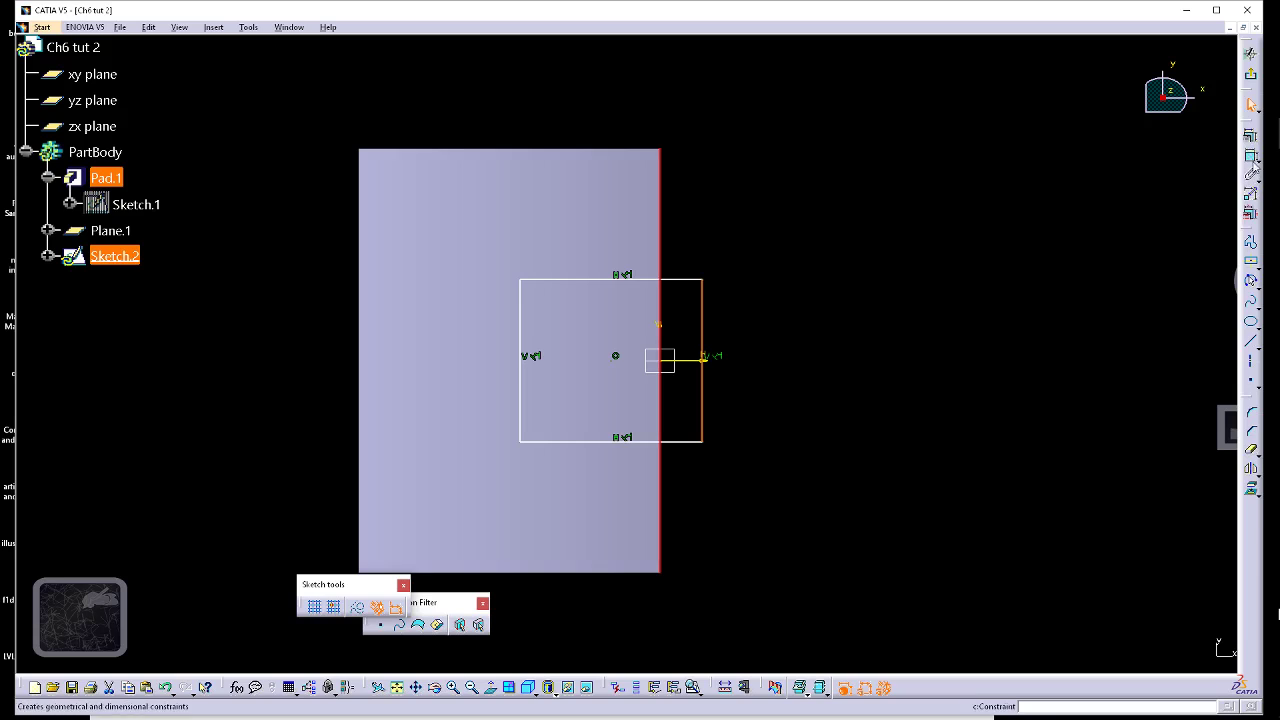
{"action": "left_click", "coordinate": [1251, 160]}
{"action": "right_click", "coordinate": [840, 371]}
{"action": "left_click", "coordinate": [876, 466]}
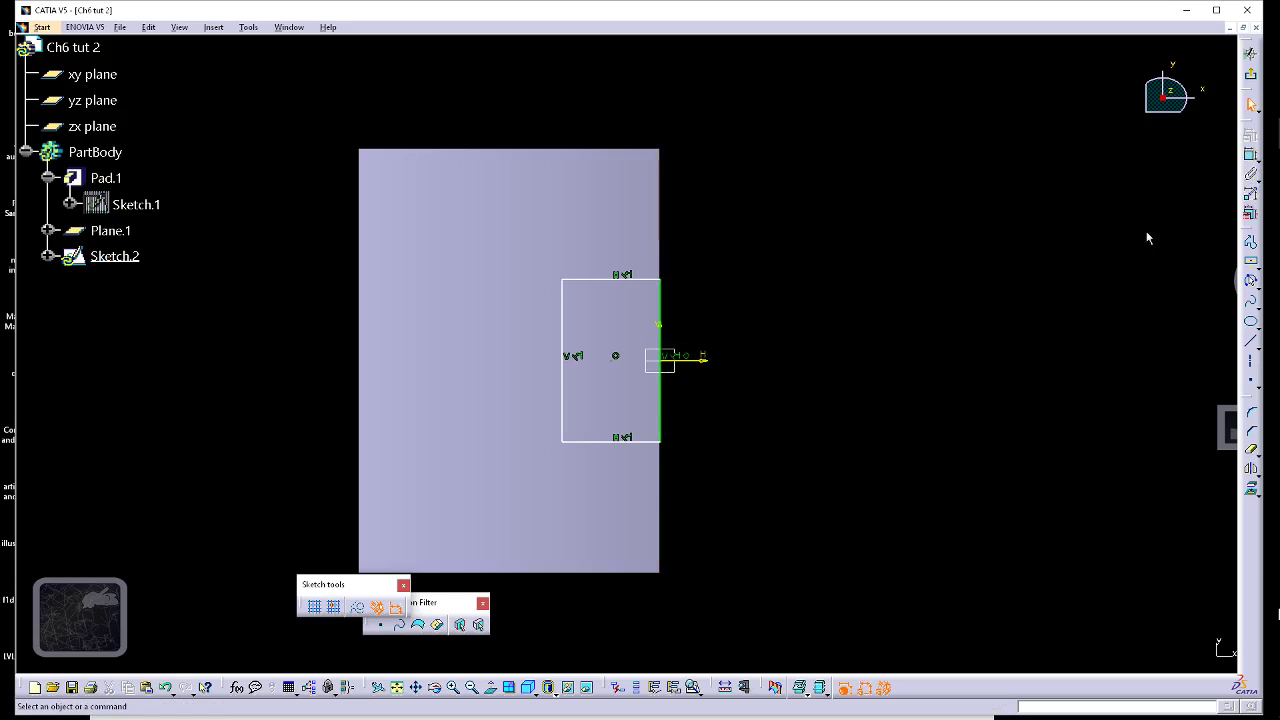
- Dimension the rectangle's width to 76
{"action": "left_click", "coordinate": [1251, 158]}
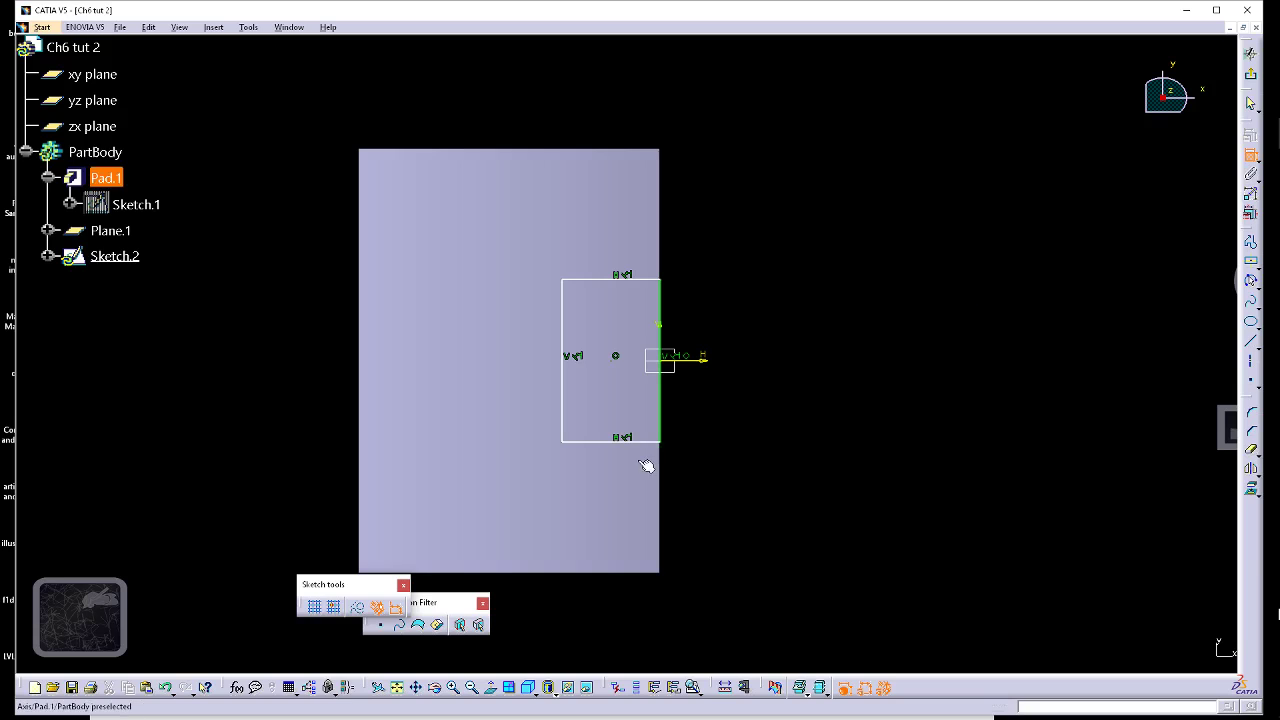
{"action": "left_click", "coordinate": [646, 442]}
{"action": "left_click", "coordinate": [607, 600]}
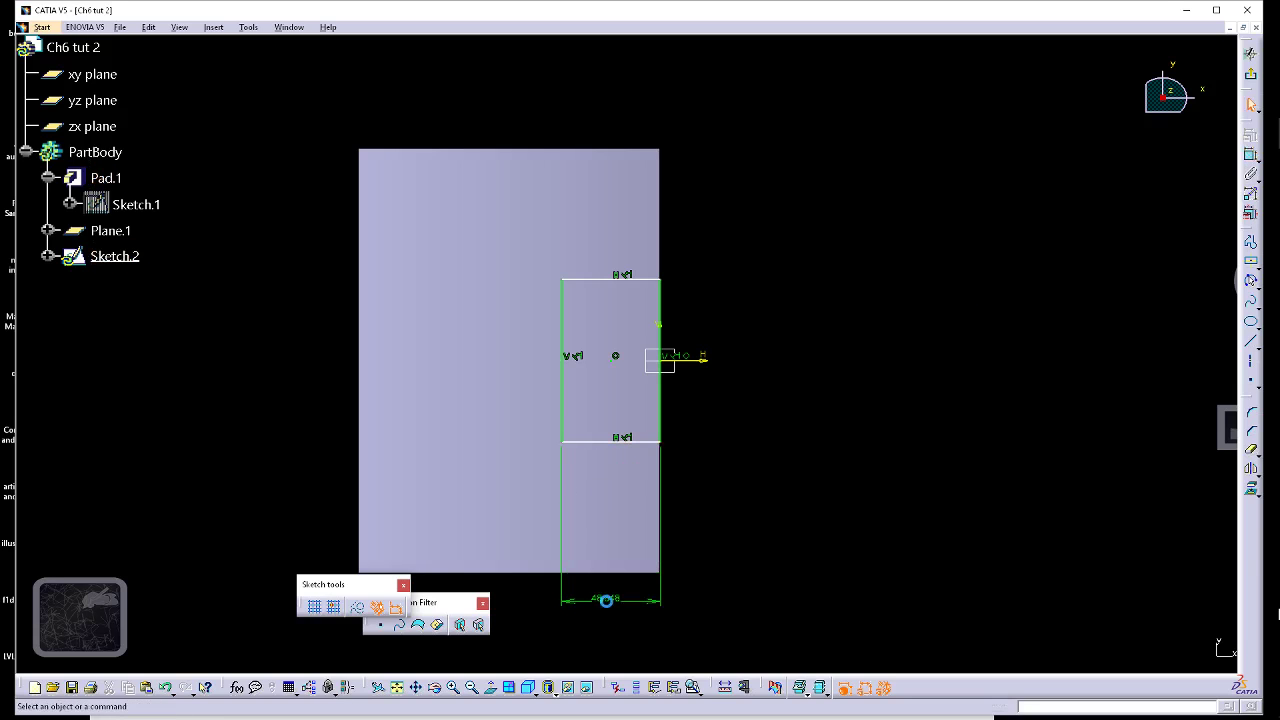
{"action": "double_click", "coordinate": [606, 598]}
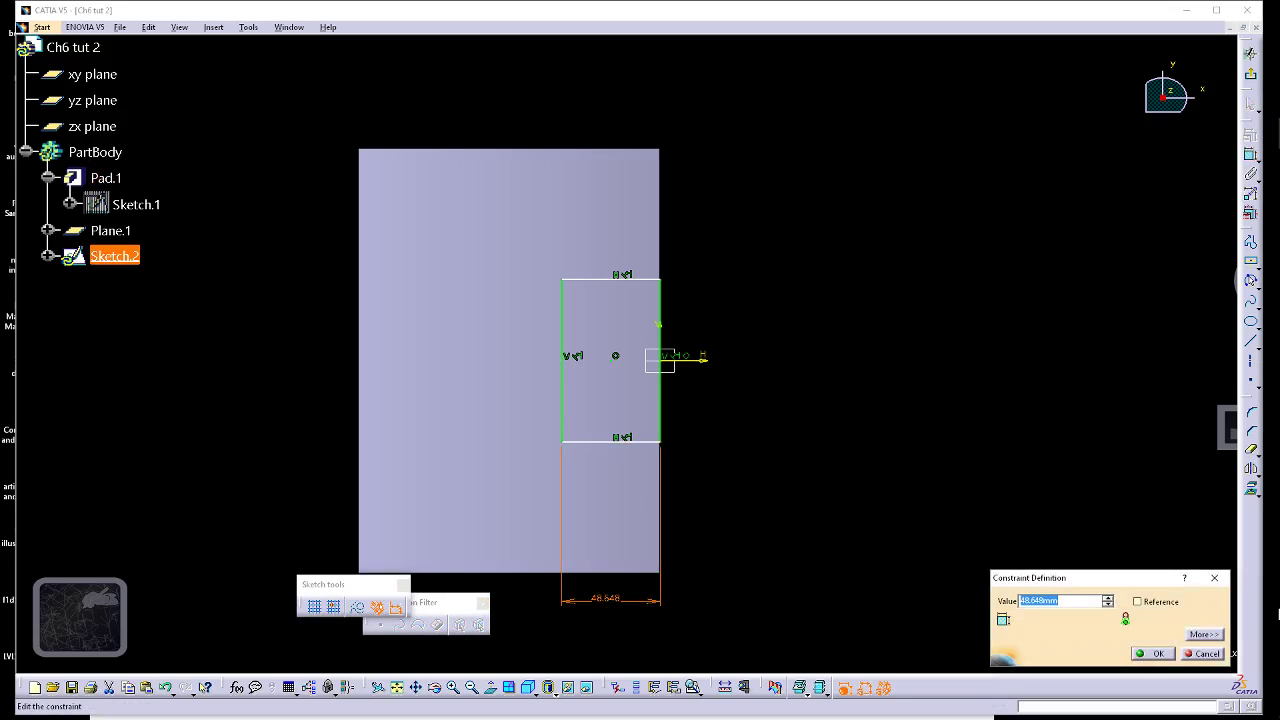
{"action": "type", "text": "76"}
{"action": "key", "text": "Return"}
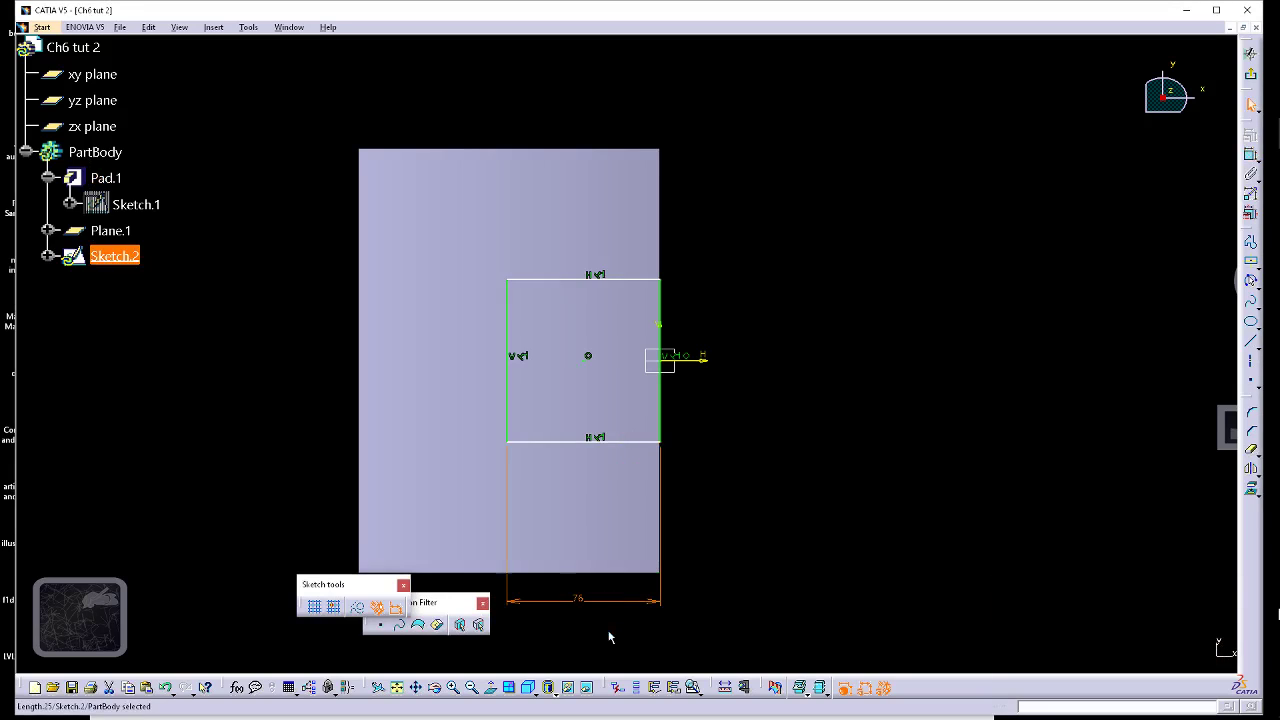
{"action": "left_click", "coordinate": [628, 583]}
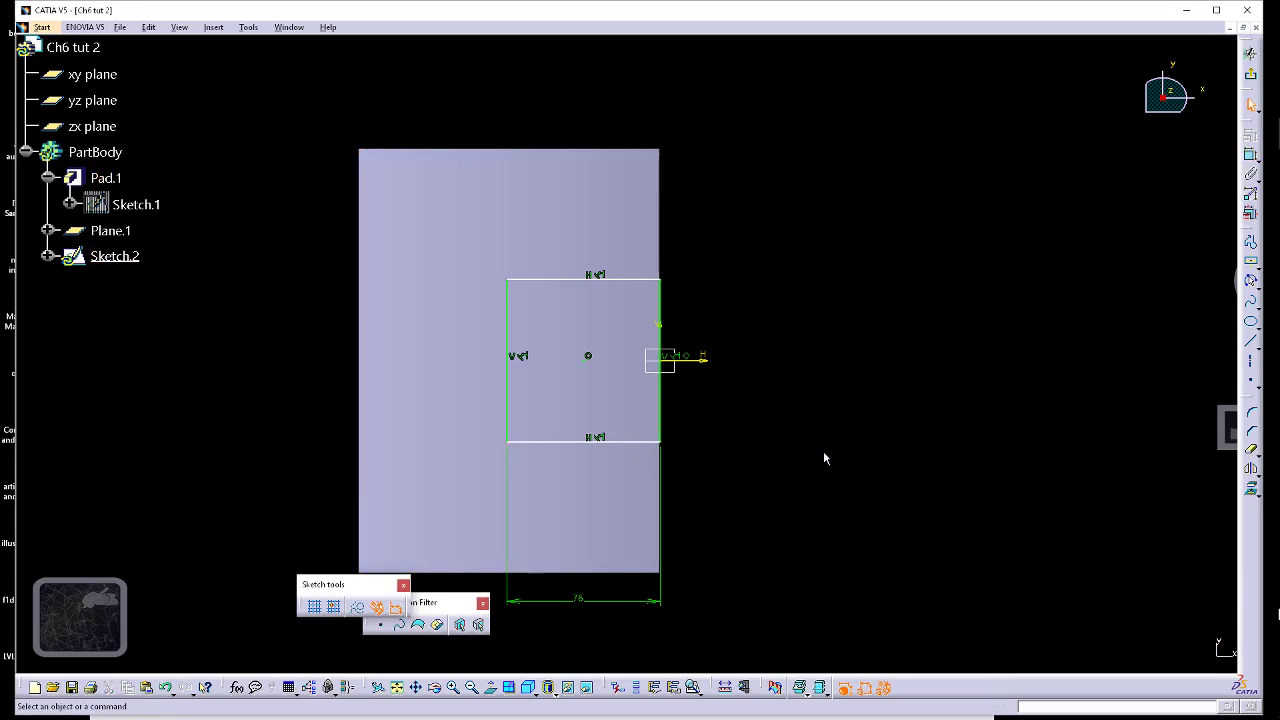
- Dimension the rectangle's height to 125
{"action": "left_click", "coordinate": [1251, 158]}
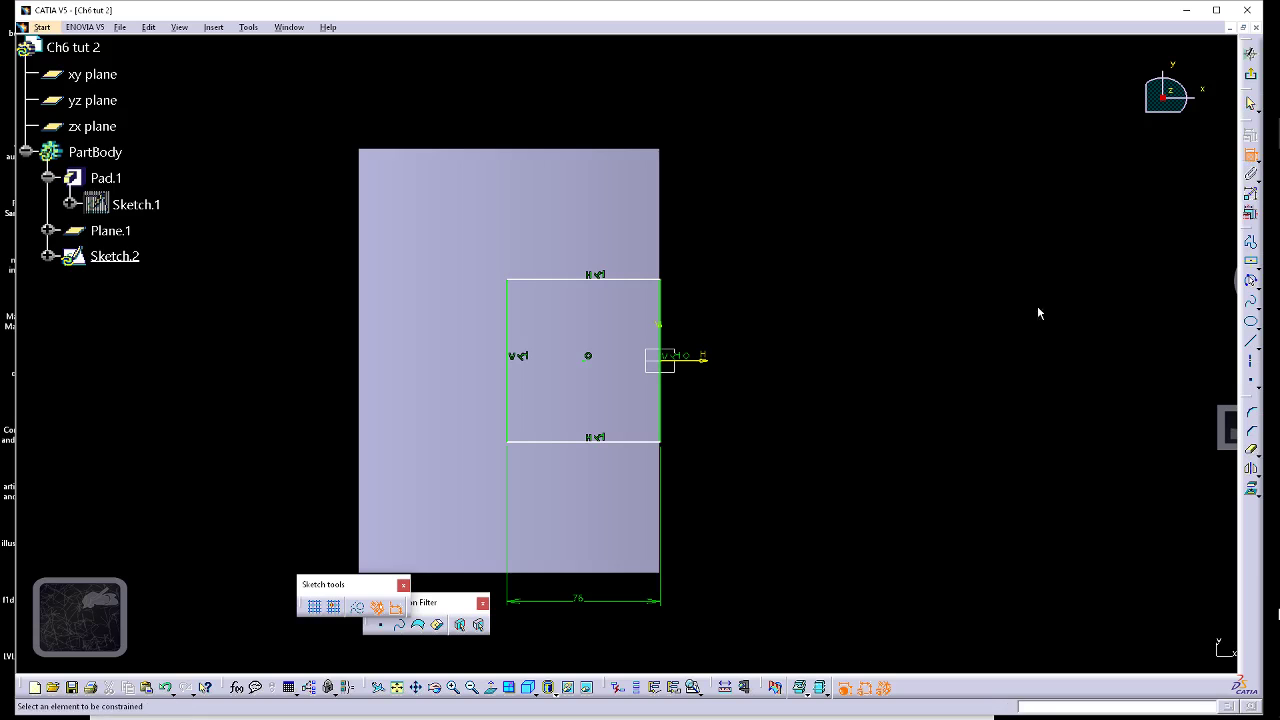
{"action": "left_click", "coordinate": [664, 406]}
{"action": "left_click", "coordinate": [756, 386]}
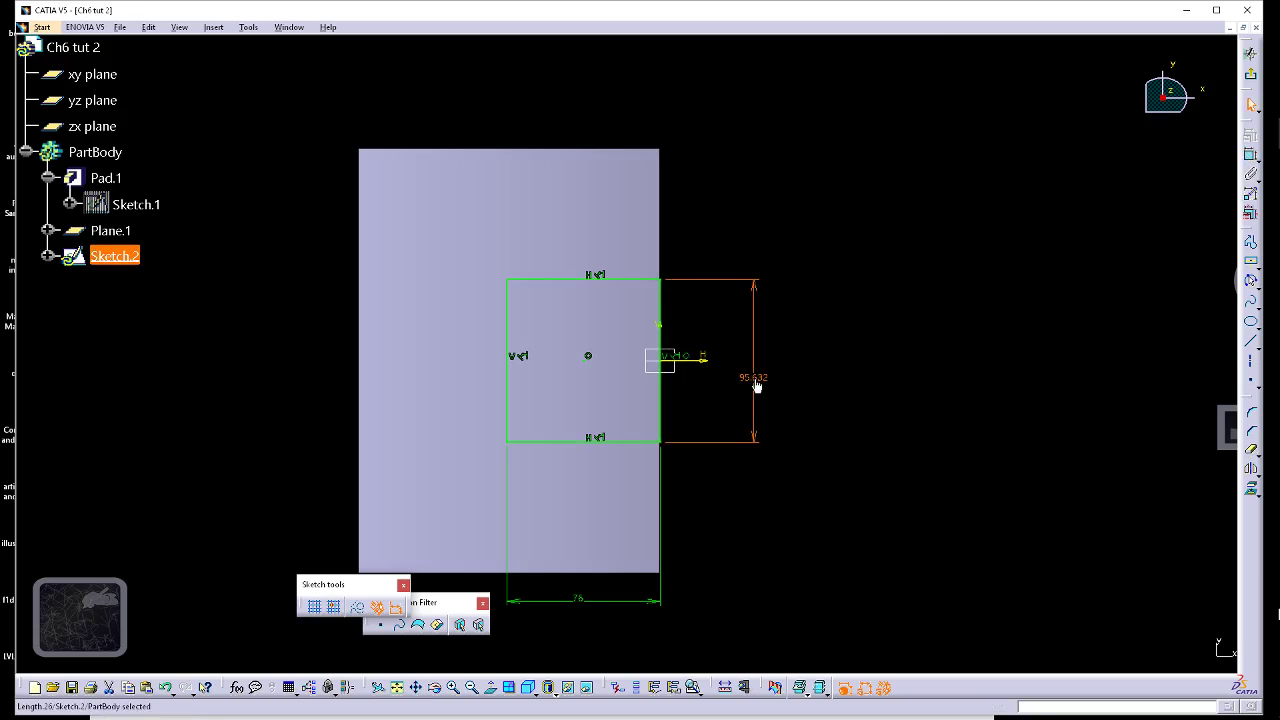
{"action": "double_click", "coordinate": [756, 386]}
{"action": "type", "text": "12"}
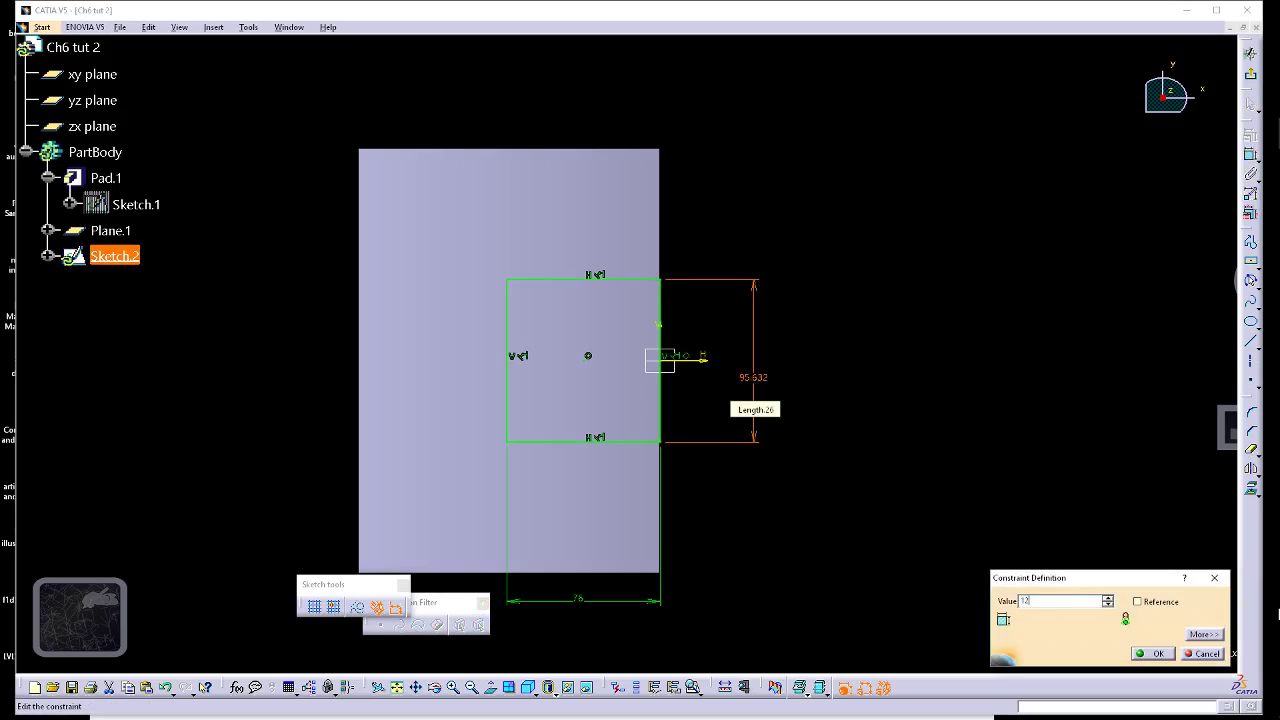
{"action": "type", "text": "5"}
{"action": "key", "text": "Return"}
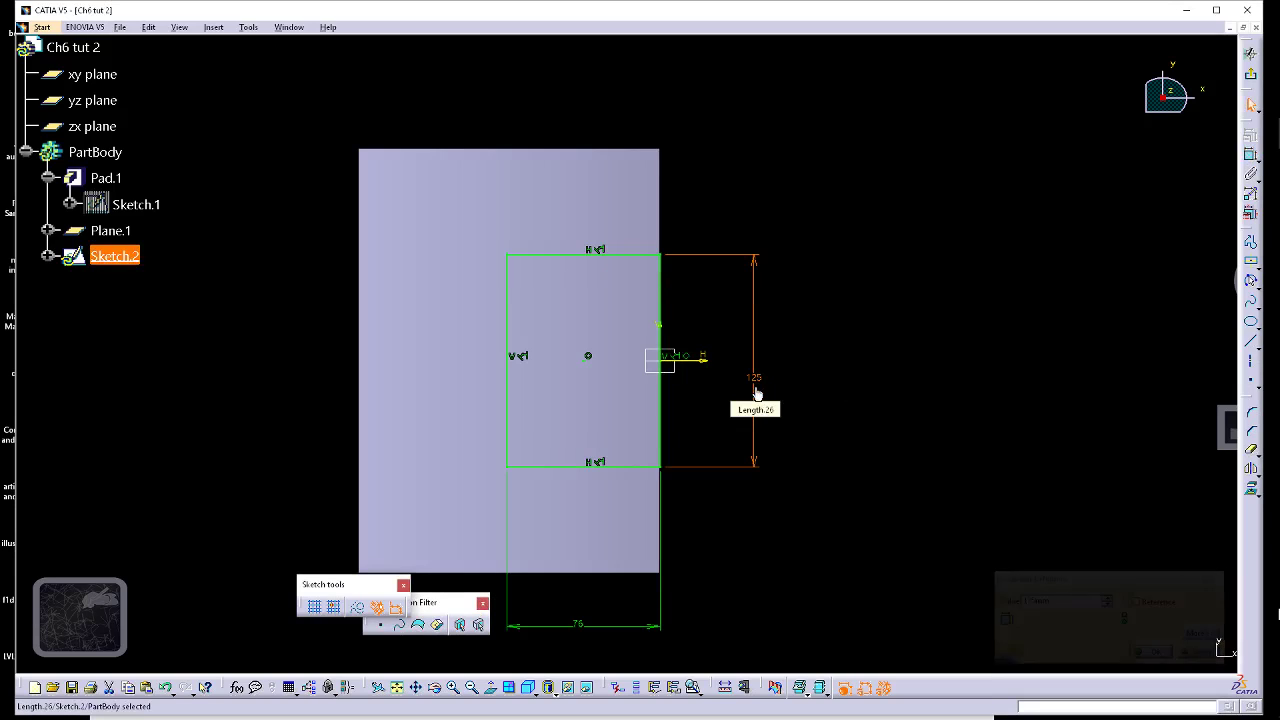
- Leave the sketcher and start a pad using the Sketch.2 rectangle
{"action": "left_click", "coordinate": [1250, 74]}
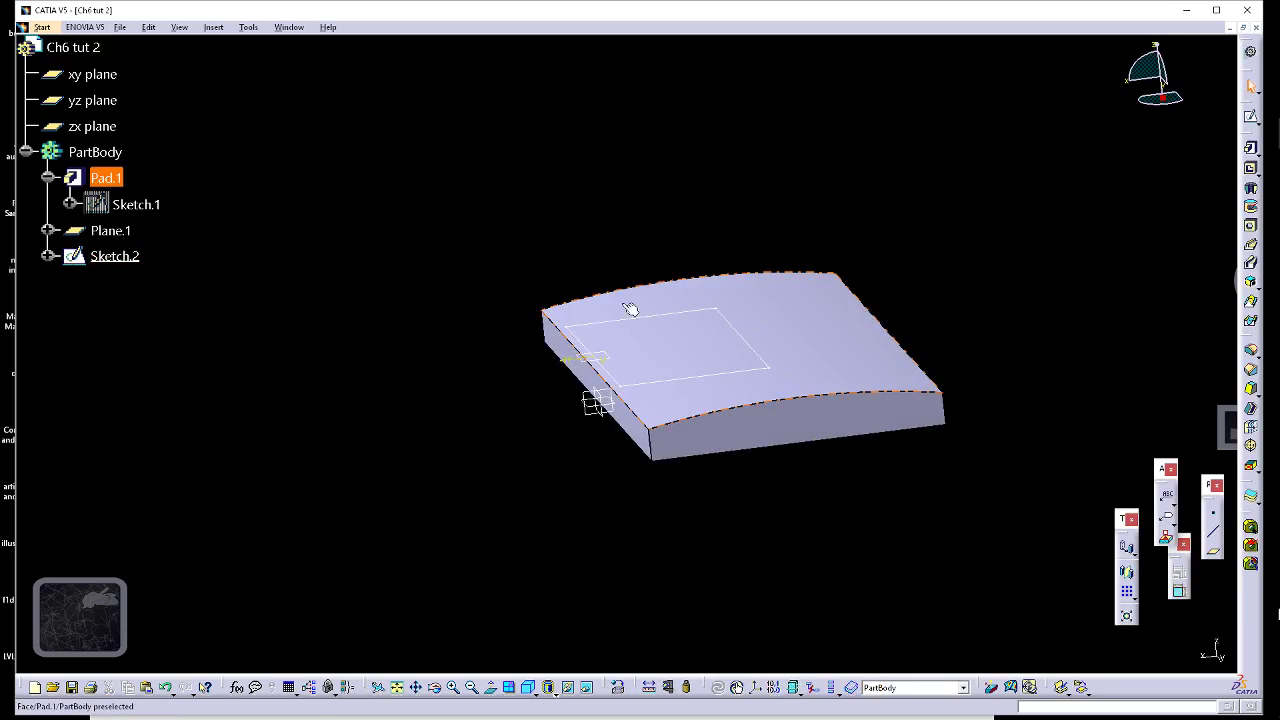
{"action": "mouse_move", "coordinate": [630, 309]}
{"action": "middle_mouse_down"}
{"action": "mouse_move", "coordinate": [589, 229]}
{"action": "mouse_move", "coordinate": [640, 288]}
{"action": "middle_mouse_up"}
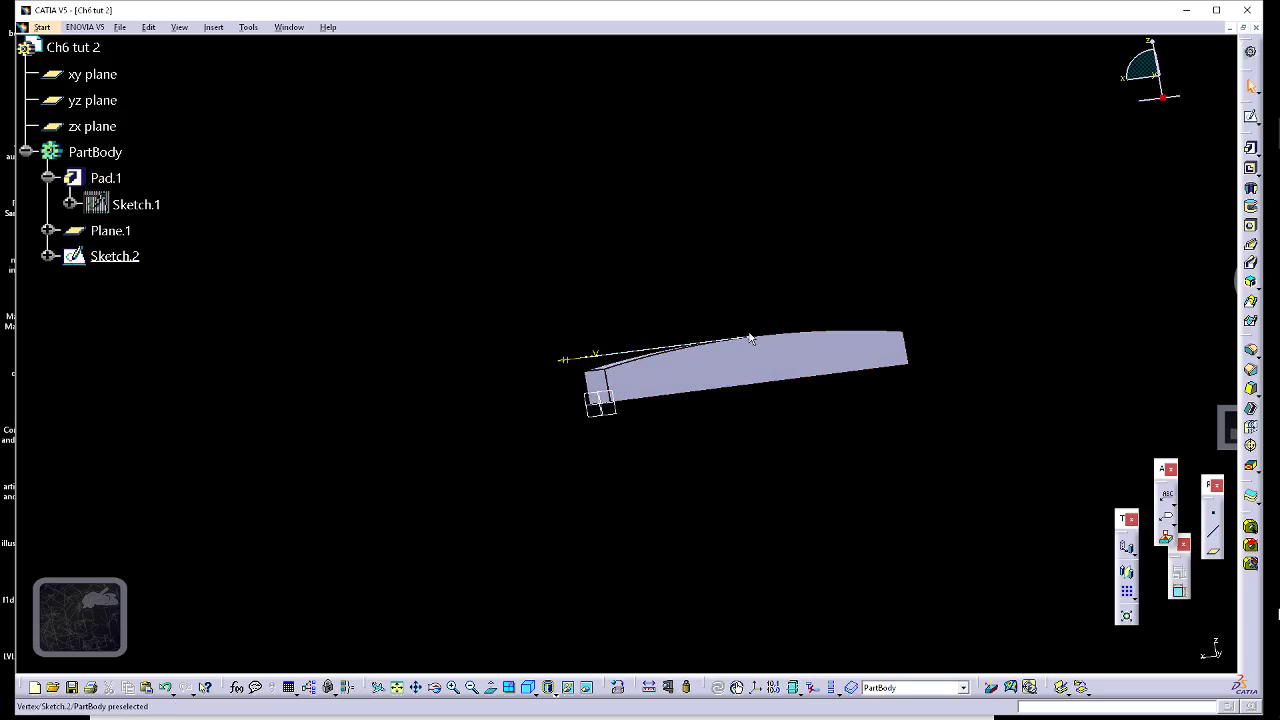
{"action": "mouse_move", "coordinate": [751, 340]}
{"action": "middle_mouse_down"}
{"action": "mouse_move", "coordinate": [686, 271]}
{"action": "mouse_move", "coordinate": [1074, 234]}
{"action": "mouse_move", "coordinate": [654, 237]}
{"action": "mouse_move", "coordinate": [1165, 186]}
{"action": "middle_mouse_up"}
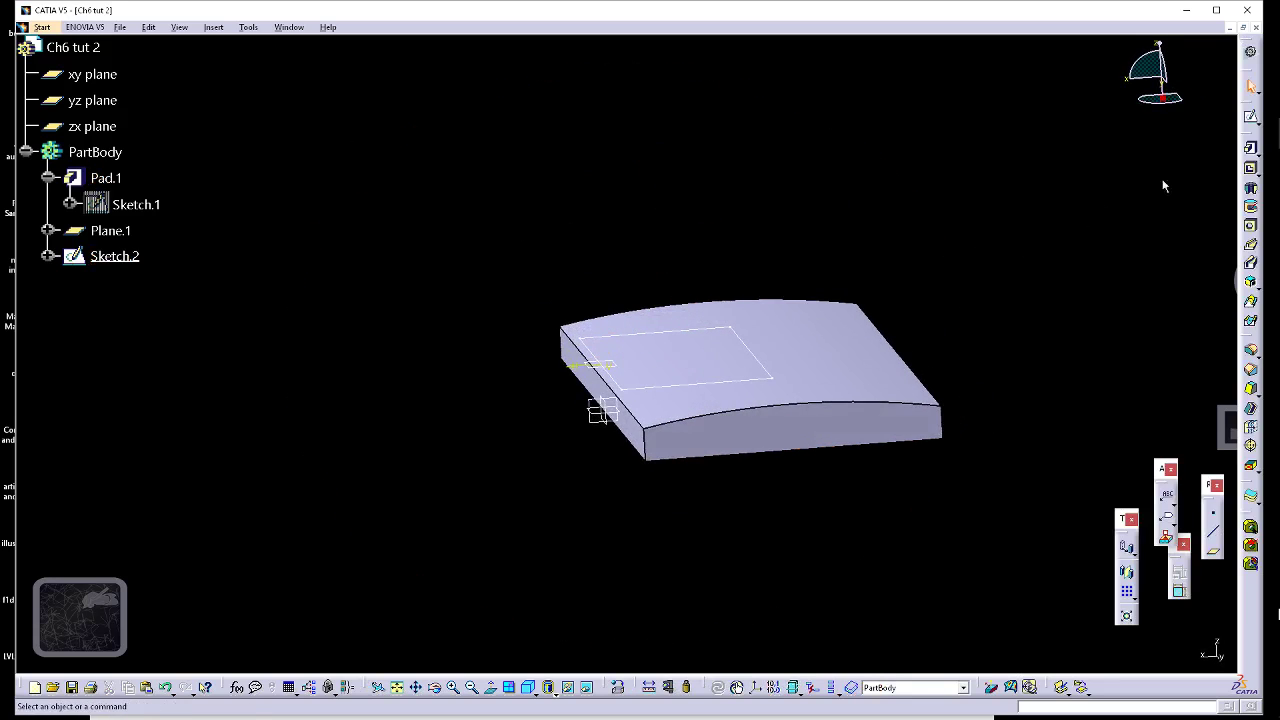
{"action": "left_click", "coordinate": [1250, 150]}
{"action": "left_click", "coordinate": [690, 391]}
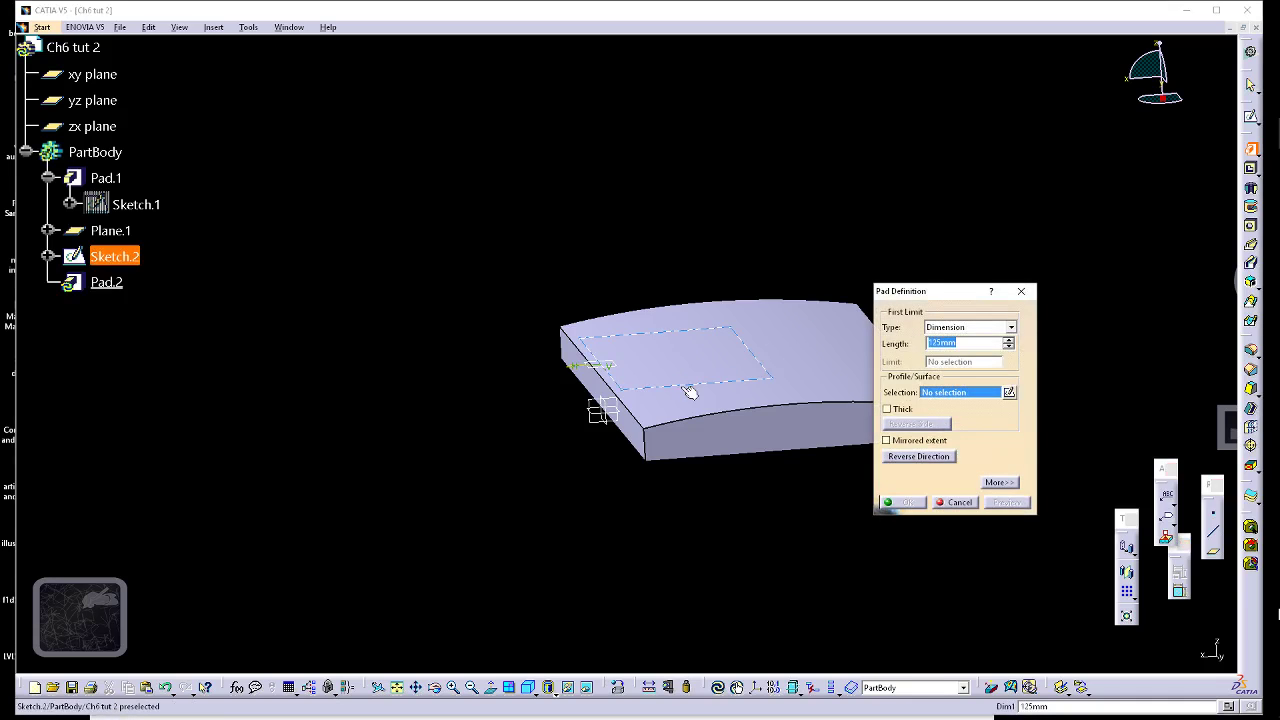
{"action": "left_click", "coordinate": [688, 391]}
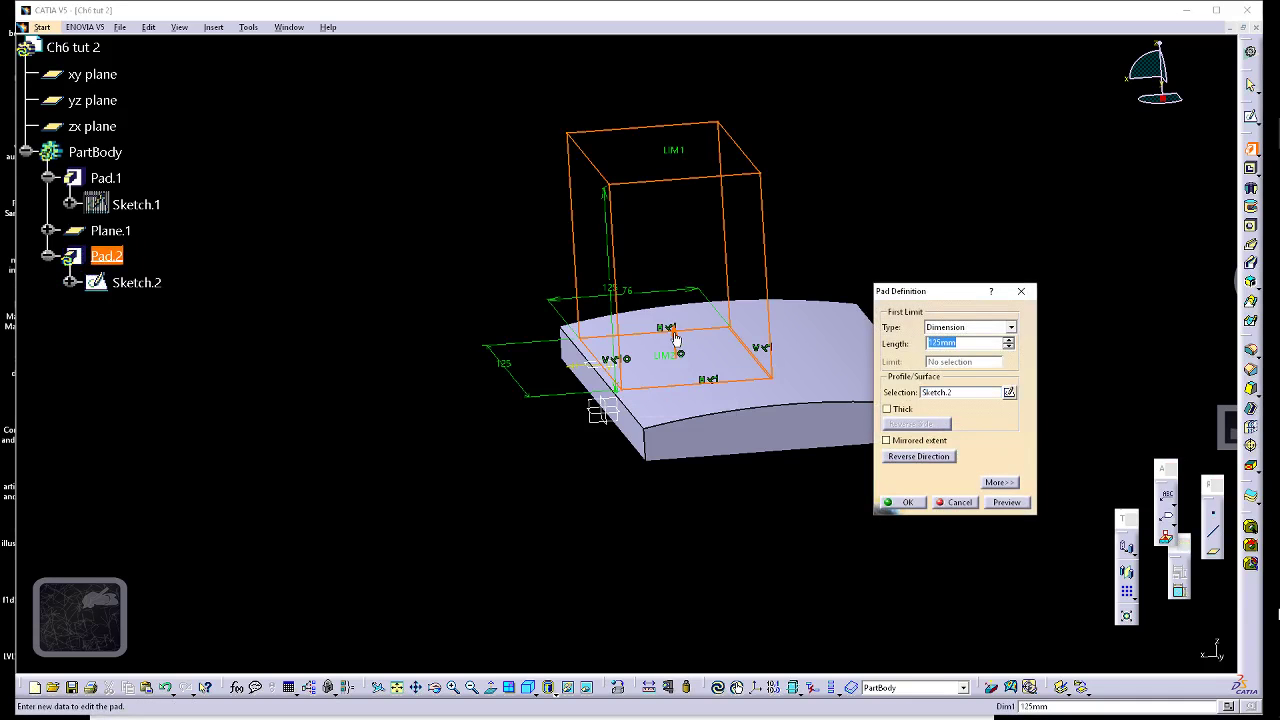
- Reverse the pad direction and set its type to Up to next to create Pad.2
{"action": "middle_click_drag", "start_coordinate": [675, 347], "coordinate": [711, 366]}
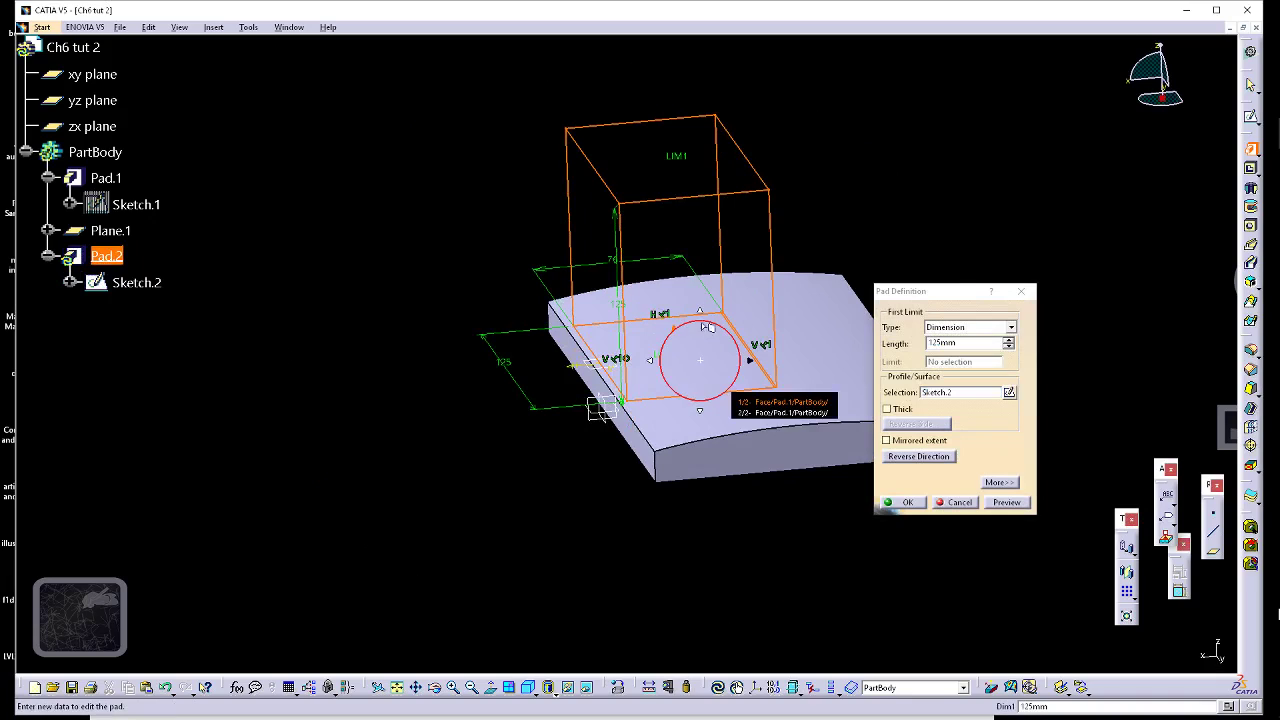
{"action": "middle_click_drag", "start_coordinate": [436, 326], "coordinate": [726, 349], "text": "ctrl"}
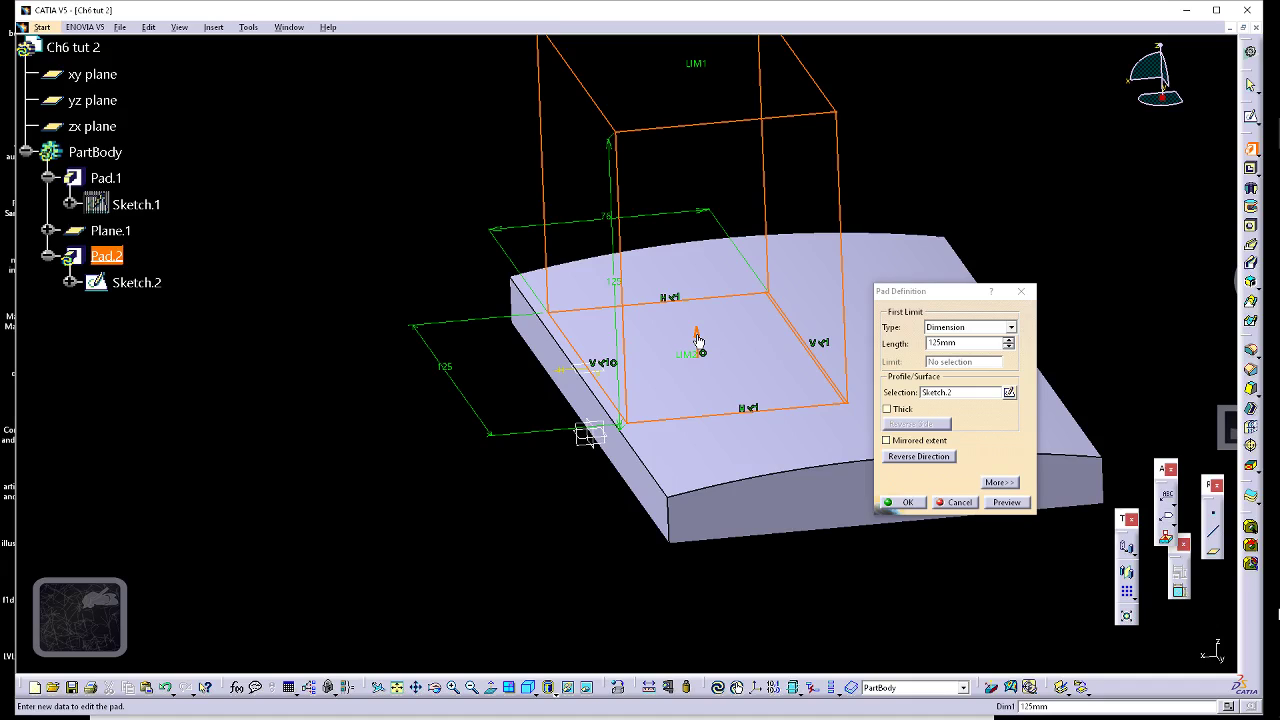
{"action": "left_click", "coordinate": [697, 340]}
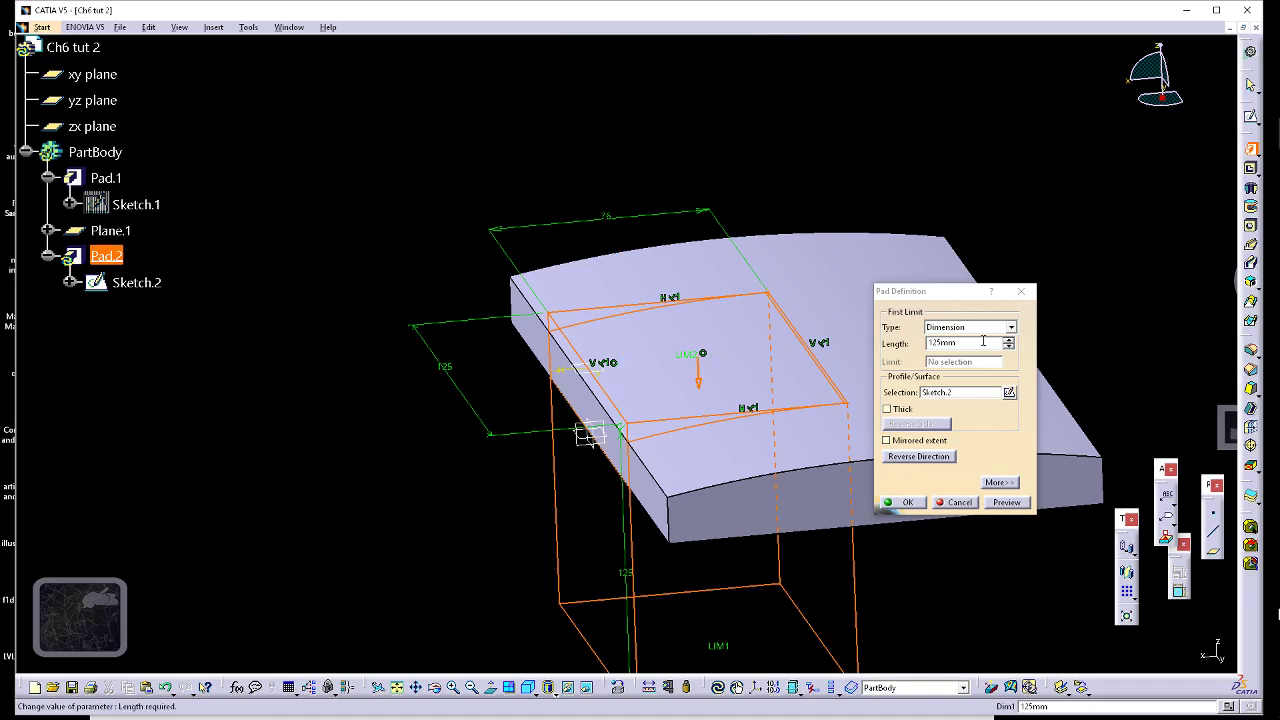
{"action": "middle_click_drag", "start_coordinate": [647, 448], "coordinate": [939, 379]}
{"action": "left_click", "coordinate": [1011, 327]}
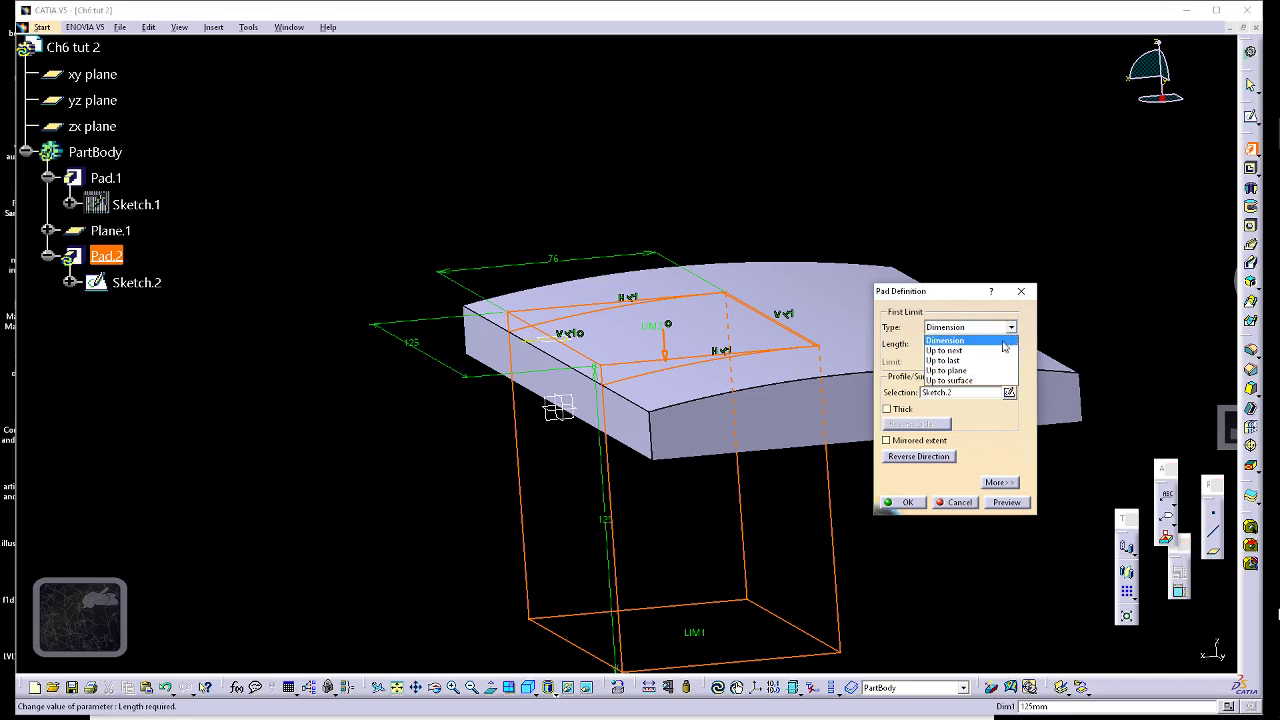
{"action": "left_click", "coordinate": [995, 350]}
{"action": "left_click", "coordinate": [907, 502]}
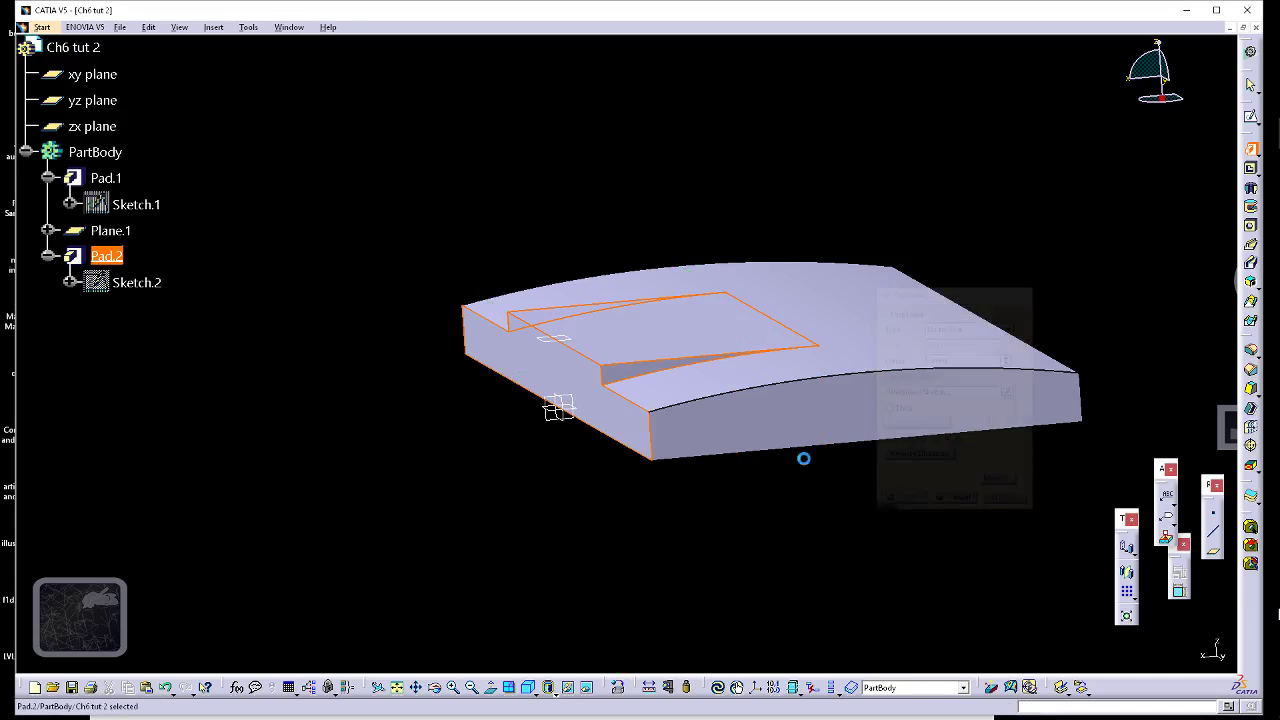
{"action": "left_click", "coordinate": [391, 266]}
- Select the rectangular recess's right and left edges together for rounding
{"action": "middle_click_drag", "start_coordinate": [391, 266], "coordinate": [540, 366]}
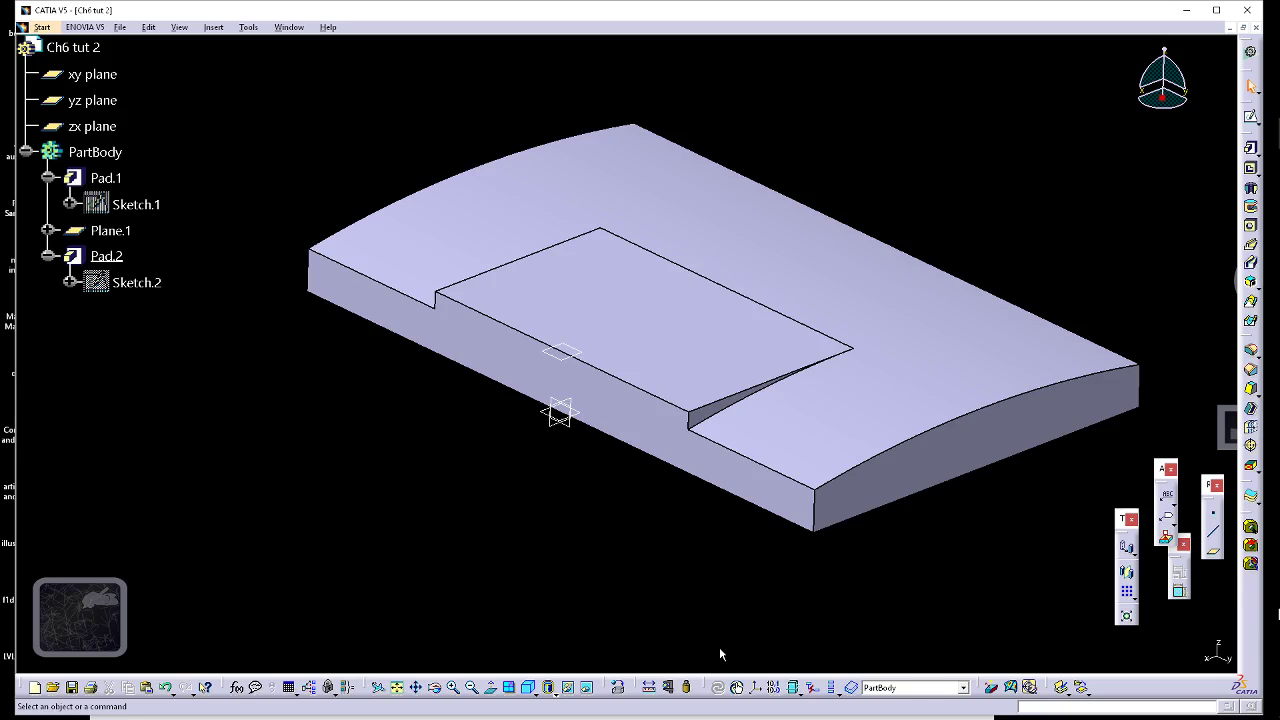
{"action": "middle_click_drag", "start_coordinate": [620, 315], "coordinate": [624, 343]}
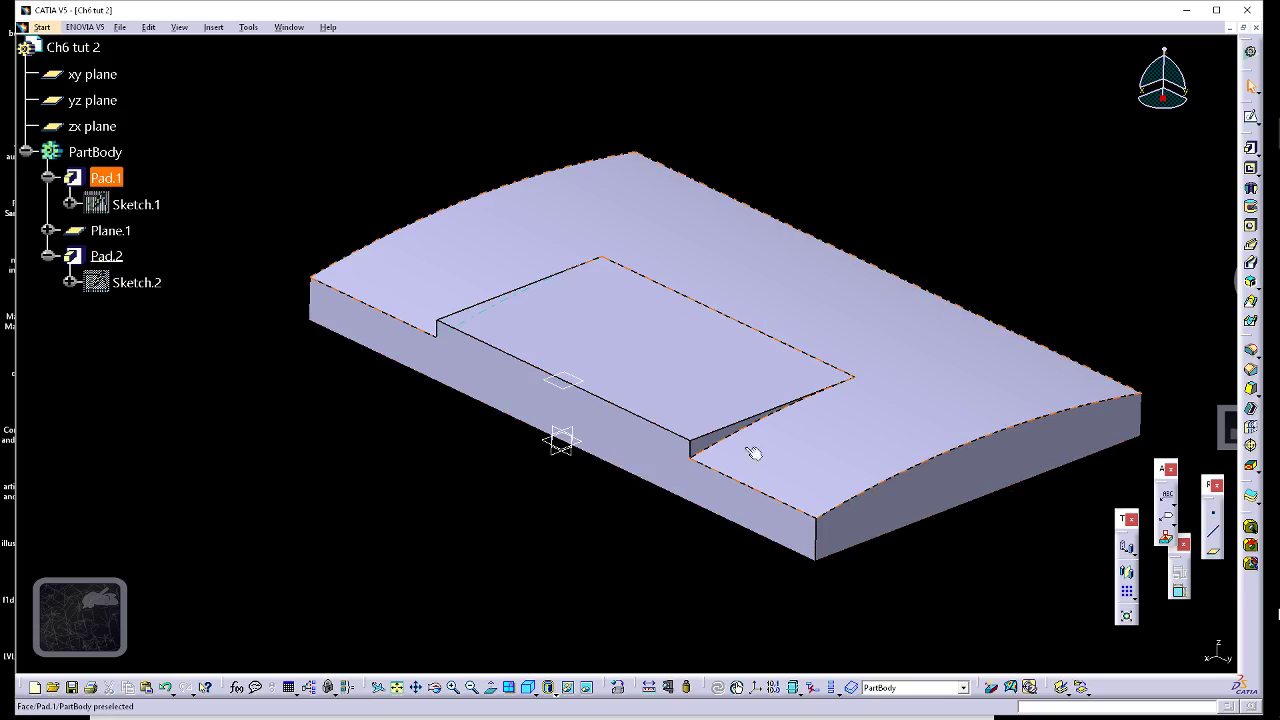
{"action": "middle_click_drag", "start_coordinate": [917, 340], "coordinate": [689, 429]}
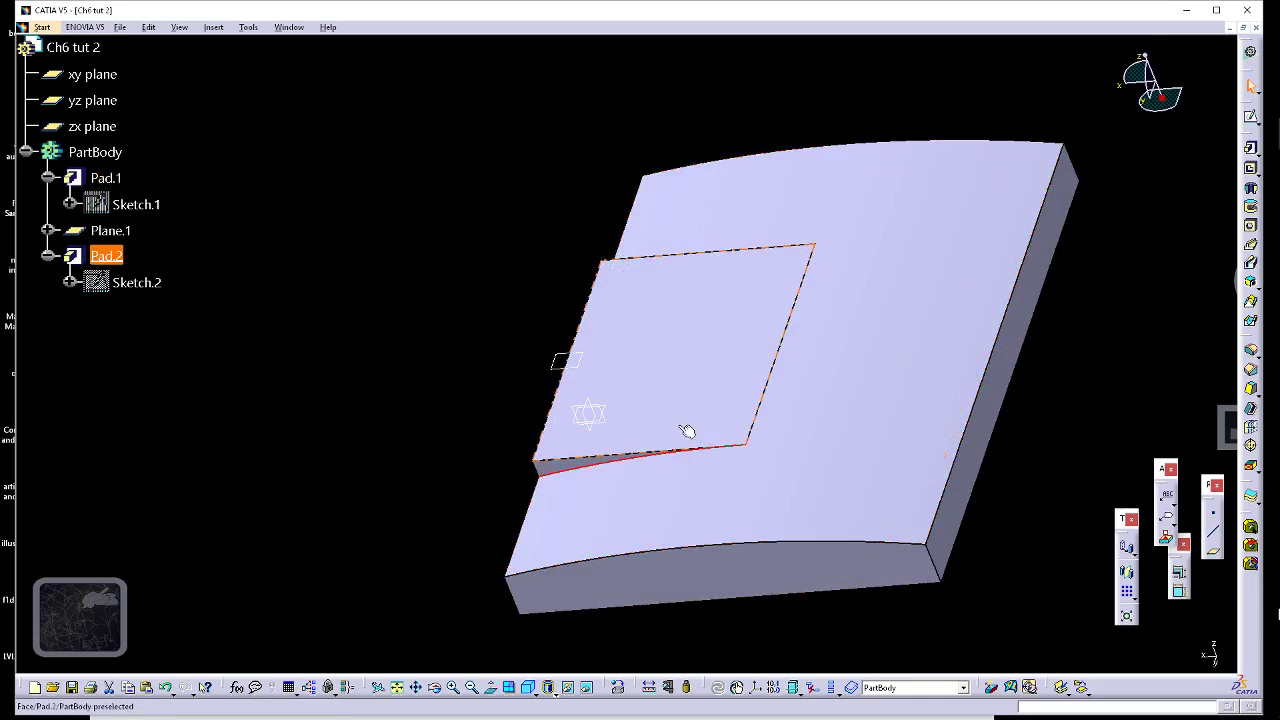
{"action": "left_click", "coordinate": [773, 391], "text": "ctrl"}
{"action": "middle_click_drag", "start_coordinate": [480, 471], "coordinate": [543, 451]}
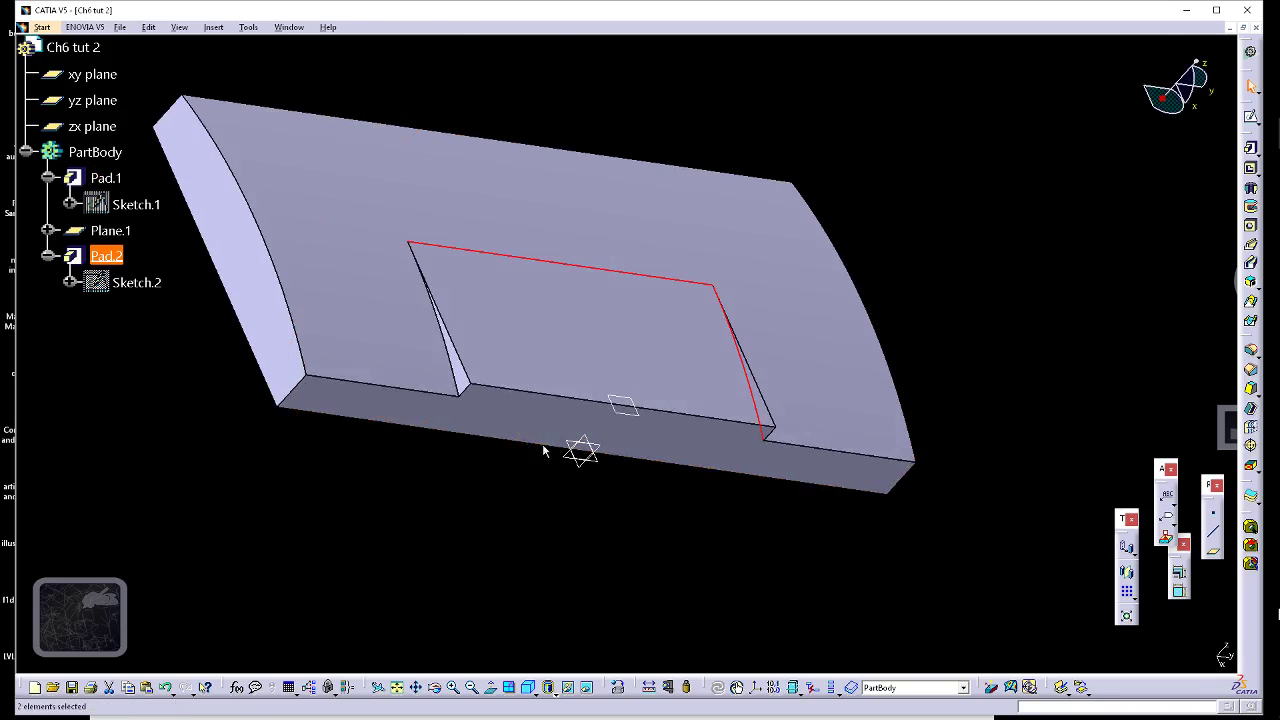
{"action": "left_click", "coordinate": [456, 376], "text": "ctrl"}
{"action": "middle_click_drag", "start_coordinate": [990, 400], "coordinate": [740, 365]}
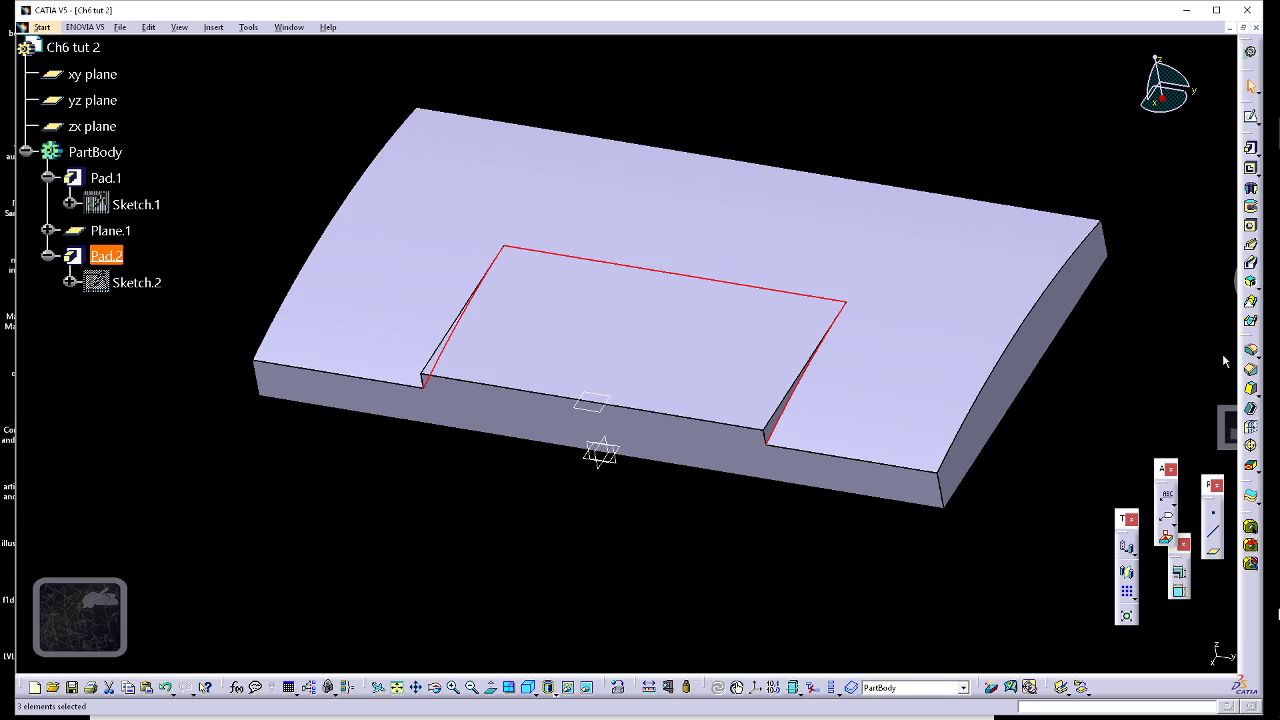
- Try a 3 mm fillet on the selected recess edges, then cancel it after the update error
{"action": "left_click", "coordinate": [1250, 350]}
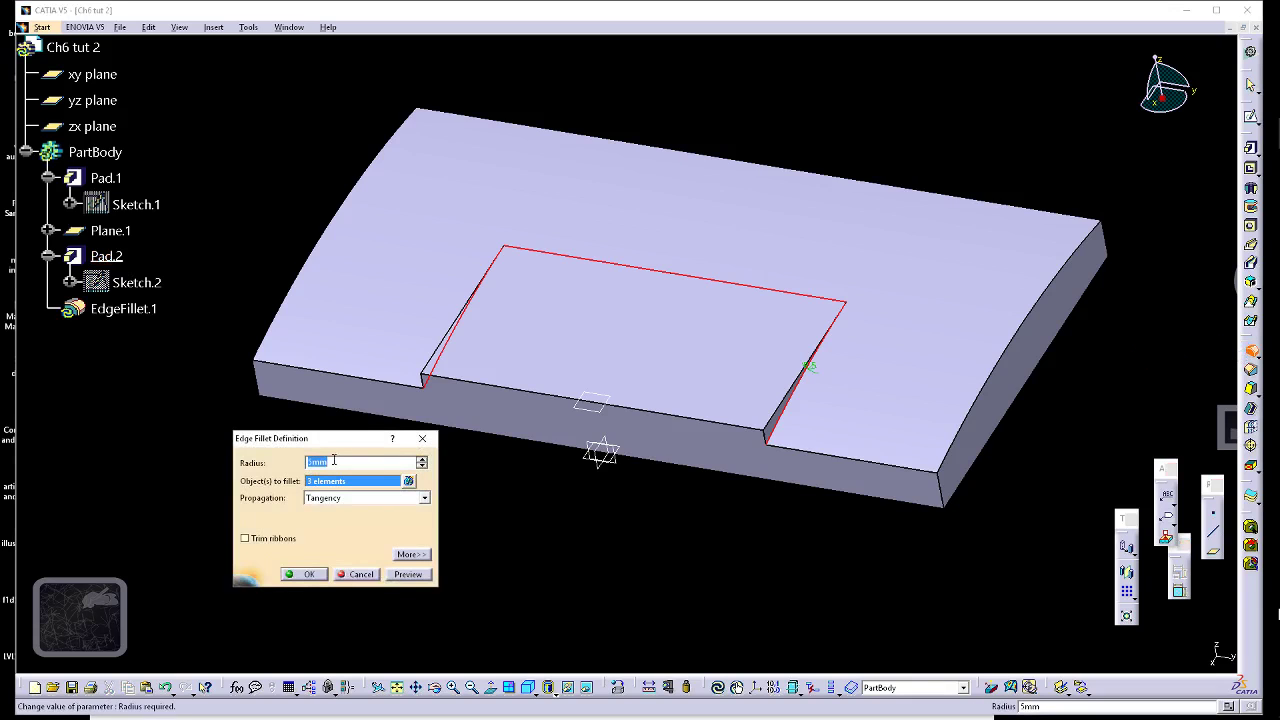
{"action": "type", "text": "3"}
{"action": "key", "text": "Return"}
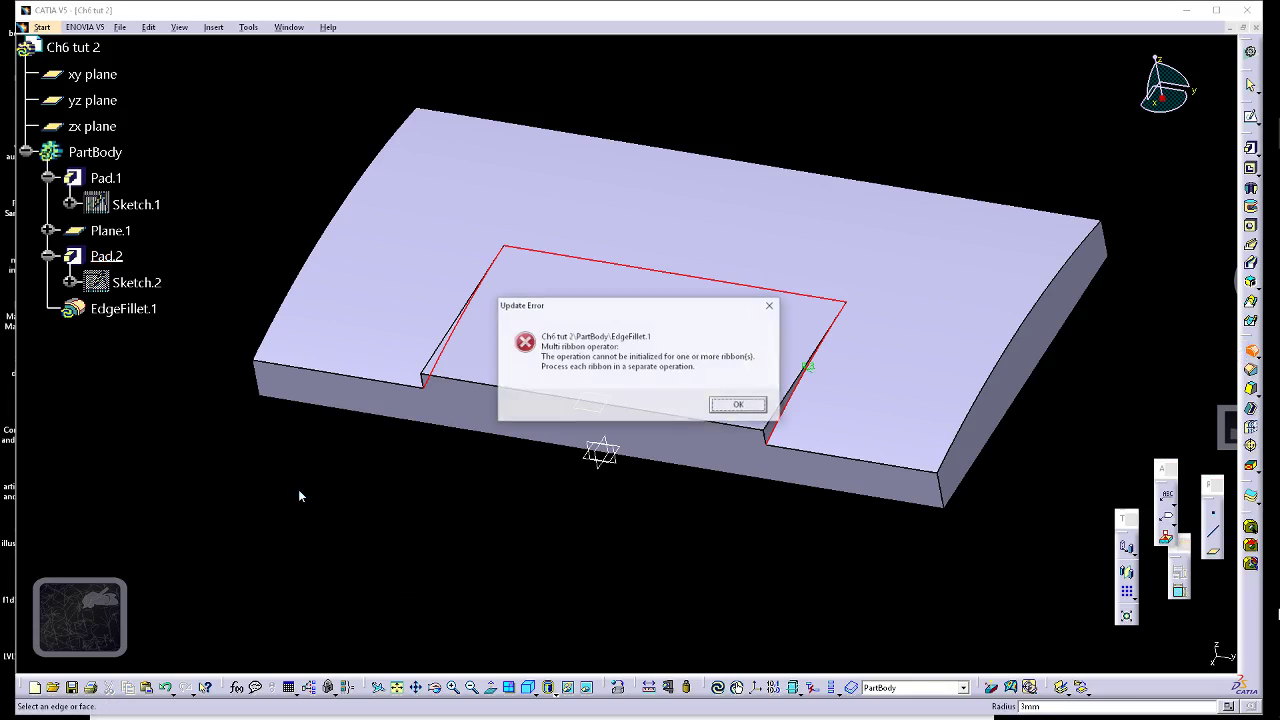
{"action": "left_click", "coordinate": [737, 406]}
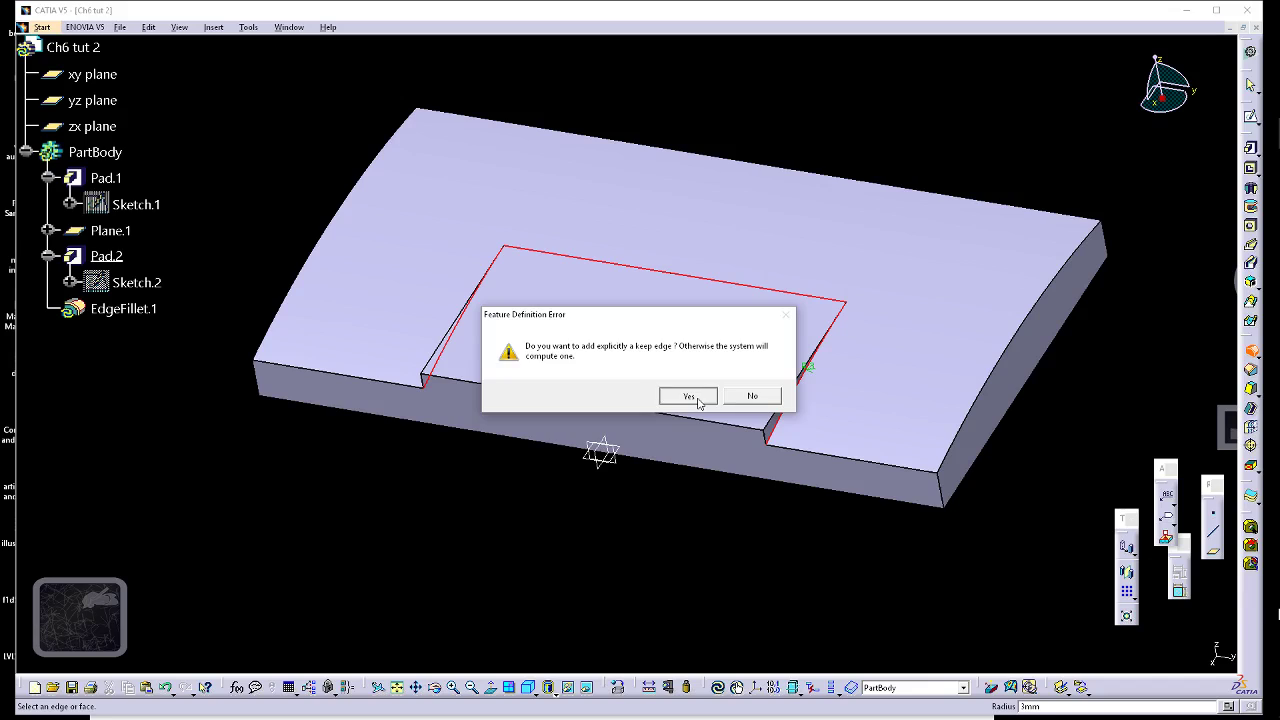
{"action": "left_click", "coordinate": [690, 396]}
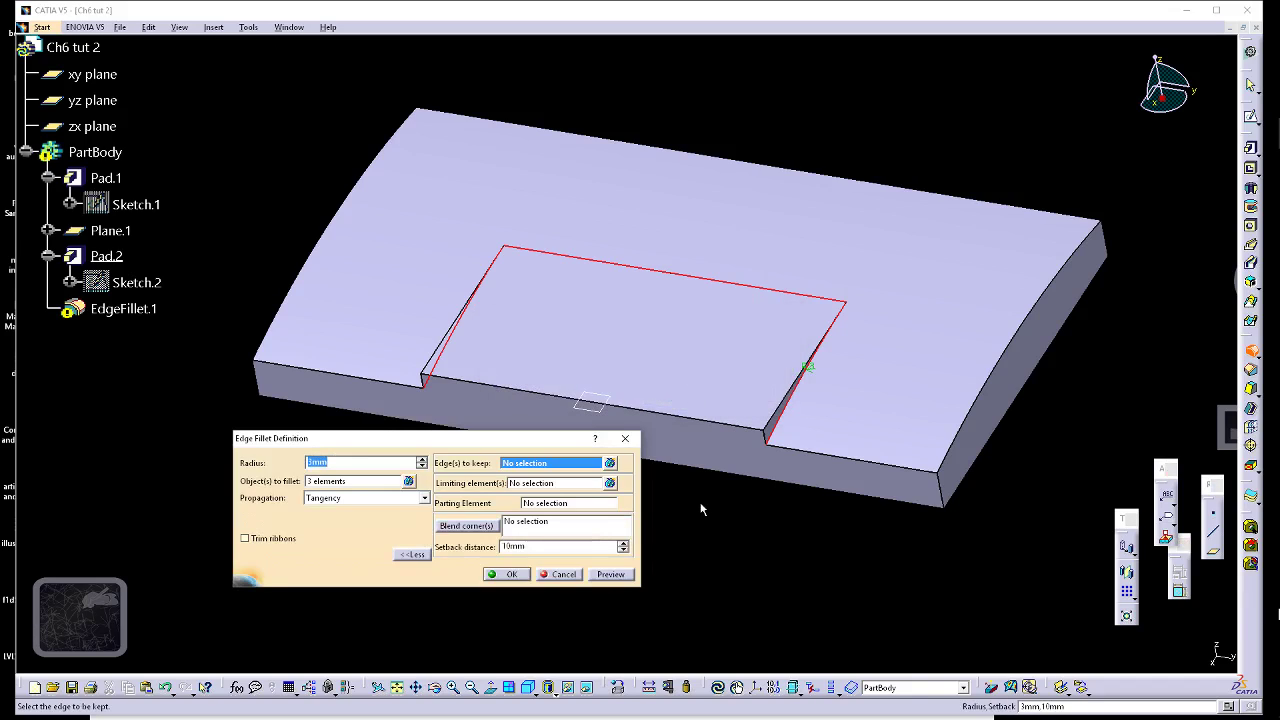
{"action": "left_click", "coordinate": [562, 575]}
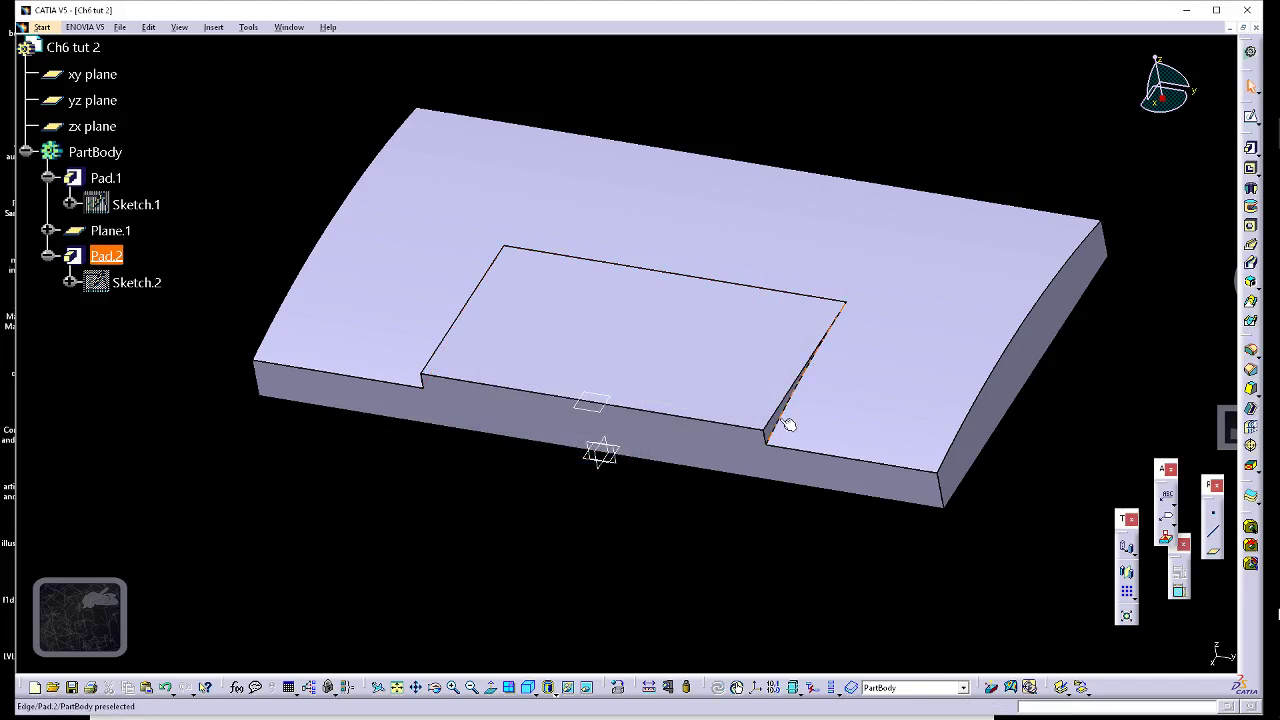
- Retry the recess side-edge fillet at 2 mm and close it unapplied after the radius warning
{"action": "middle_click_drag", "start_coordinate": [783, 424], "coordinate": [651, 371]}
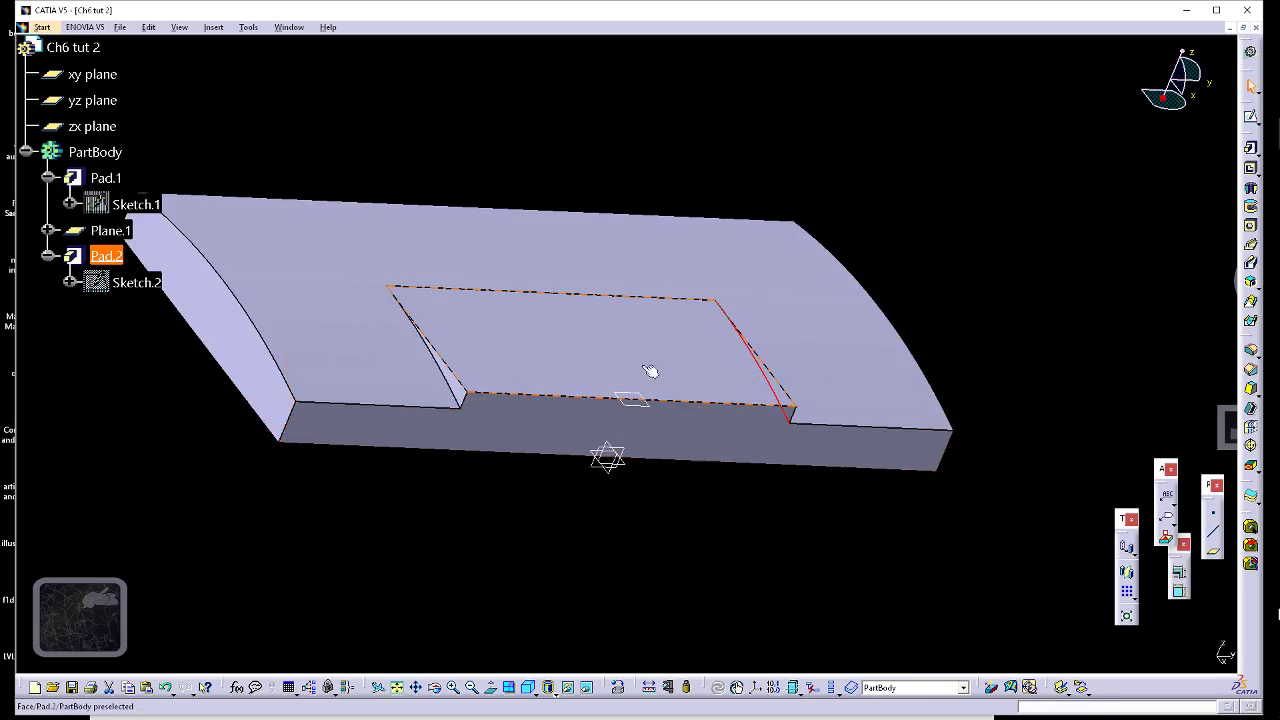
{"action": "left_click", "coordinate": [455, 384], "text": "ctrl"}
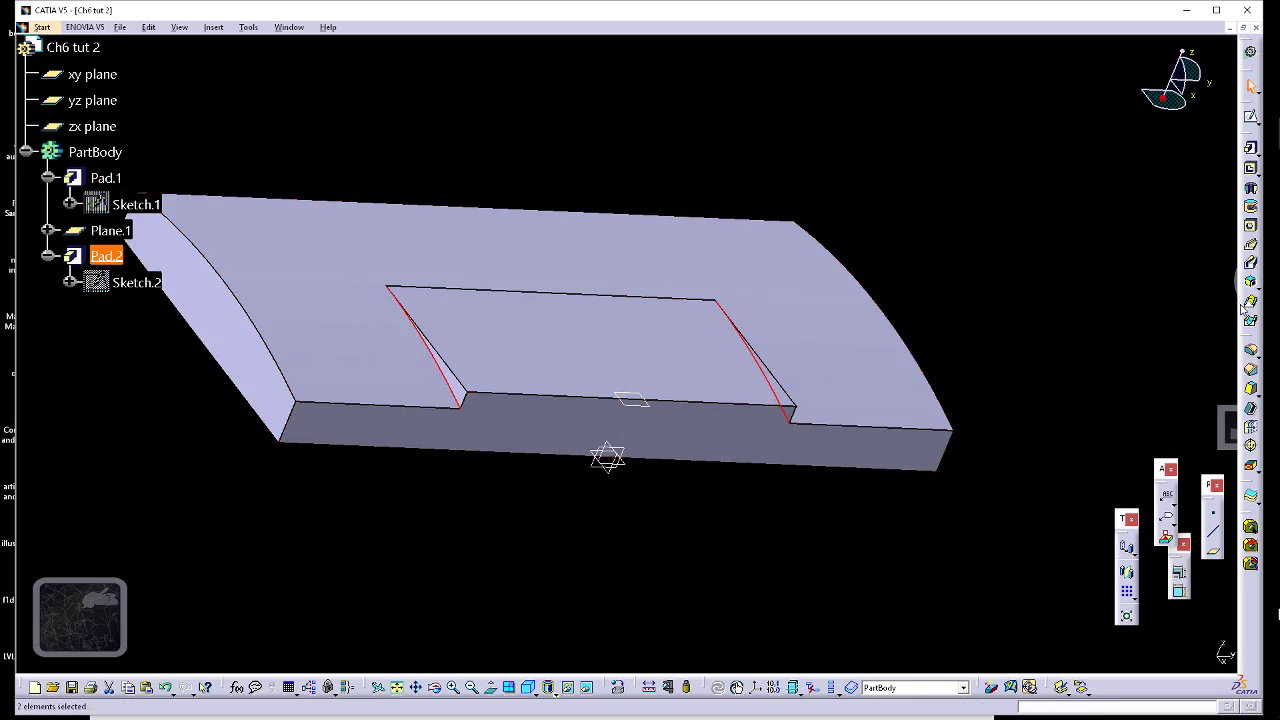
{"action": "left_click", "coordinate": [1250, 350]}
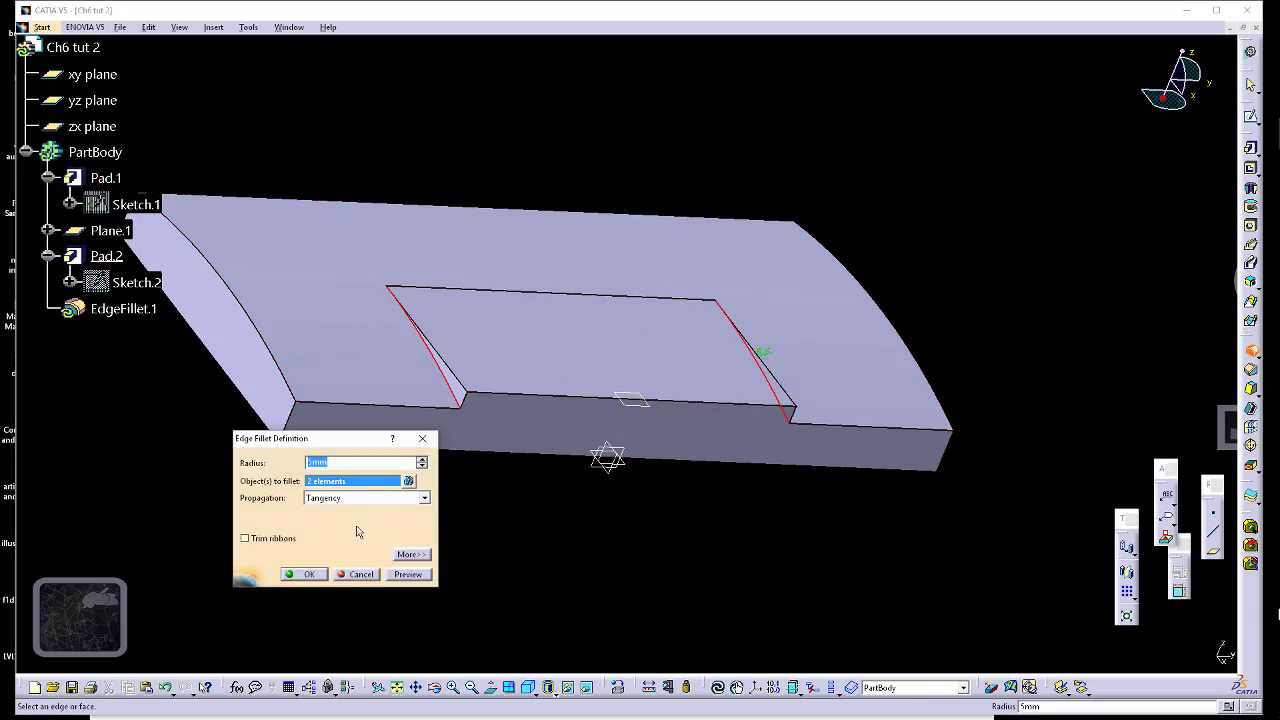
{"action": "type", "text": "2"}
{"action": "left_click", "coordinate": [410, 574]}
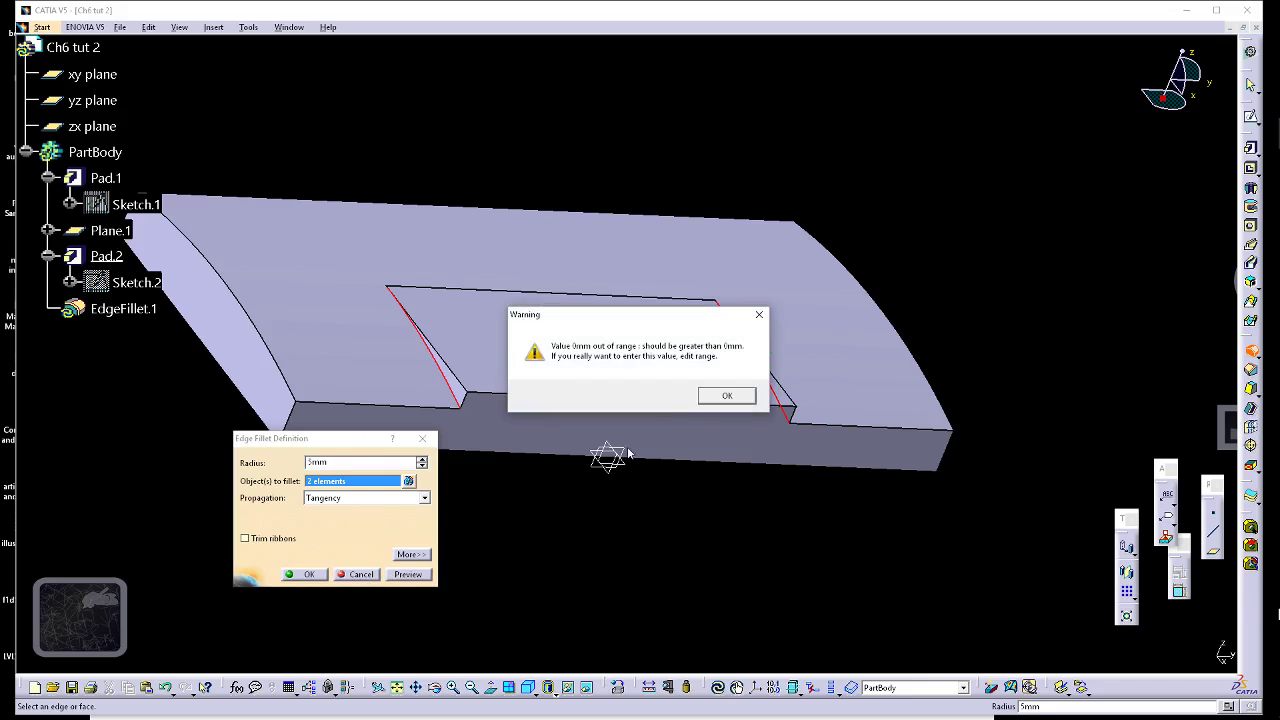
{"action": "left_click", "coordinate": [727, 397]}
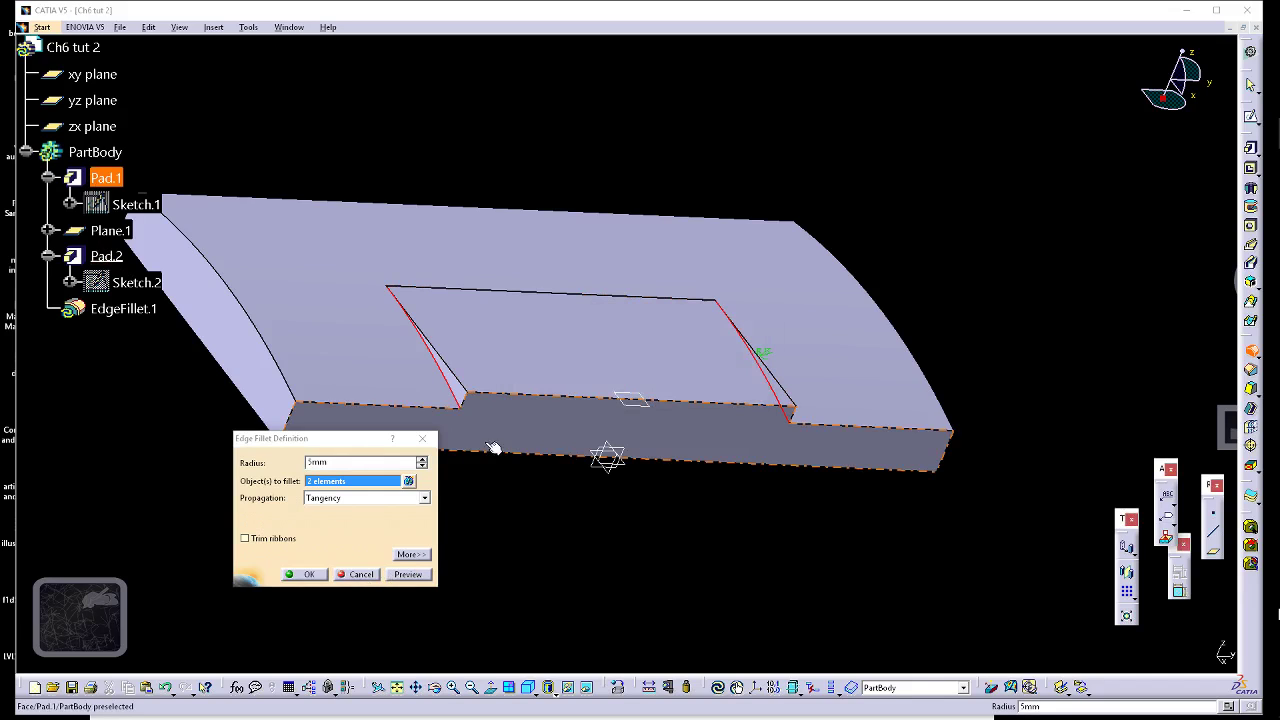
{"action": "left_click", "coordinate": [422, 438]}
{"action": "middle_click_drag", "start_coordinate": [843, 503], "coordinate": [586, 420]}
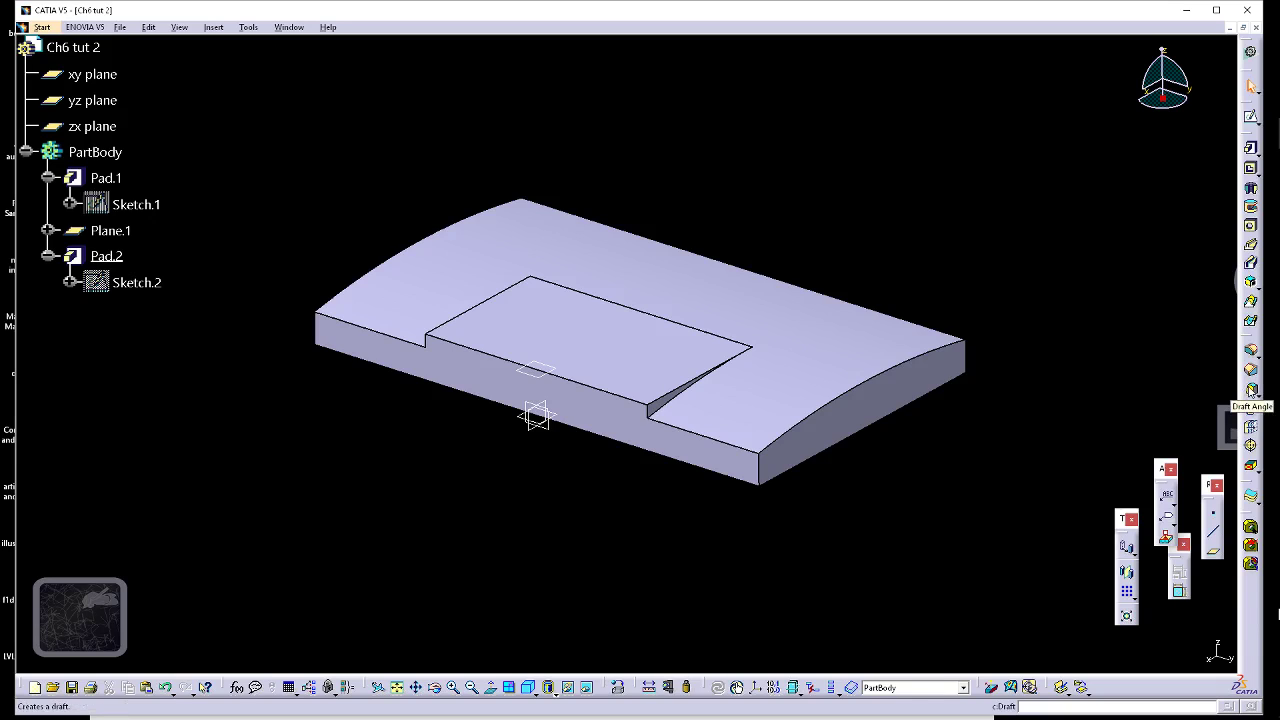
- Start a draft and select the six side faces of the part
{"action": "left_click", "coordinate": [1252, 391]}
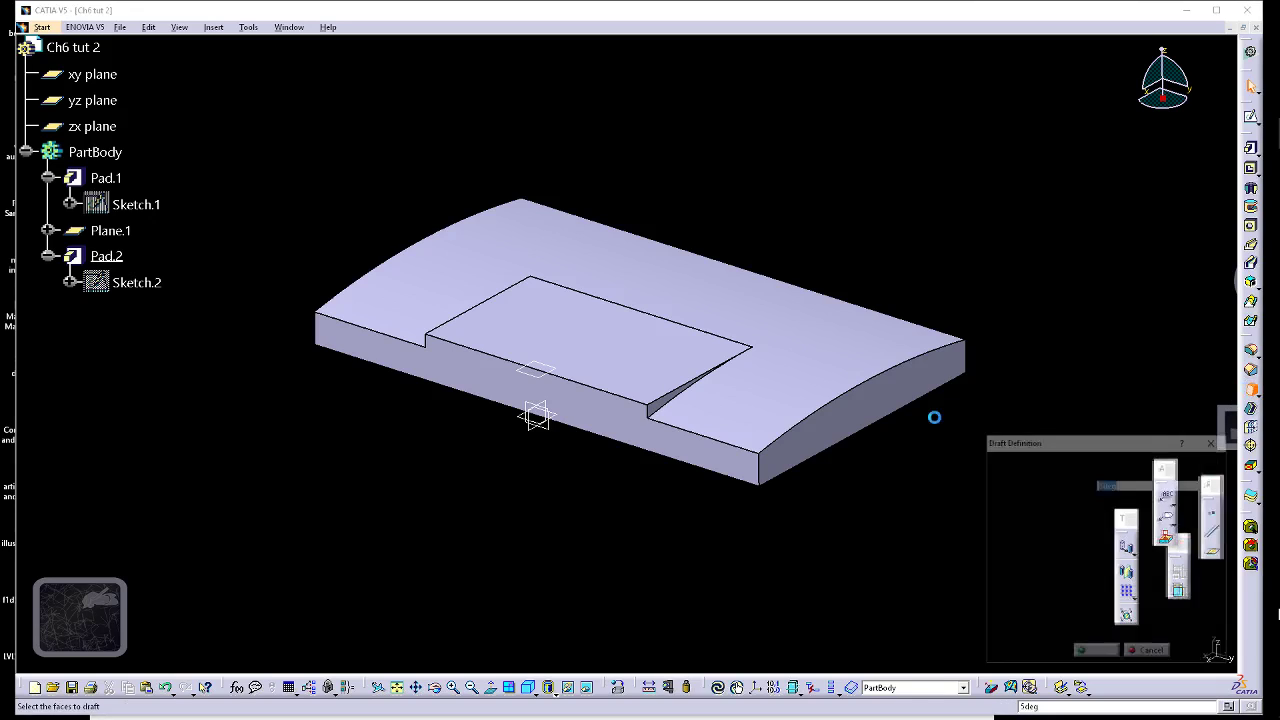
{"action": "left_click", "coordinate": [886, 403]}
{"action": "left_click", "coordinate": [720, 457]}
{"action": "middle_click_drag", "start_coordinate": [608, 451], "coordinate": [466, 417]}
{"action": "left_click", "coordinate": [391, 390]}
{"action": "middle_click_drag", "start_coordinate": [391, 390], "coordinate": [597, 421]}
{"action": "left_click", "coordinate": [508, 383]}
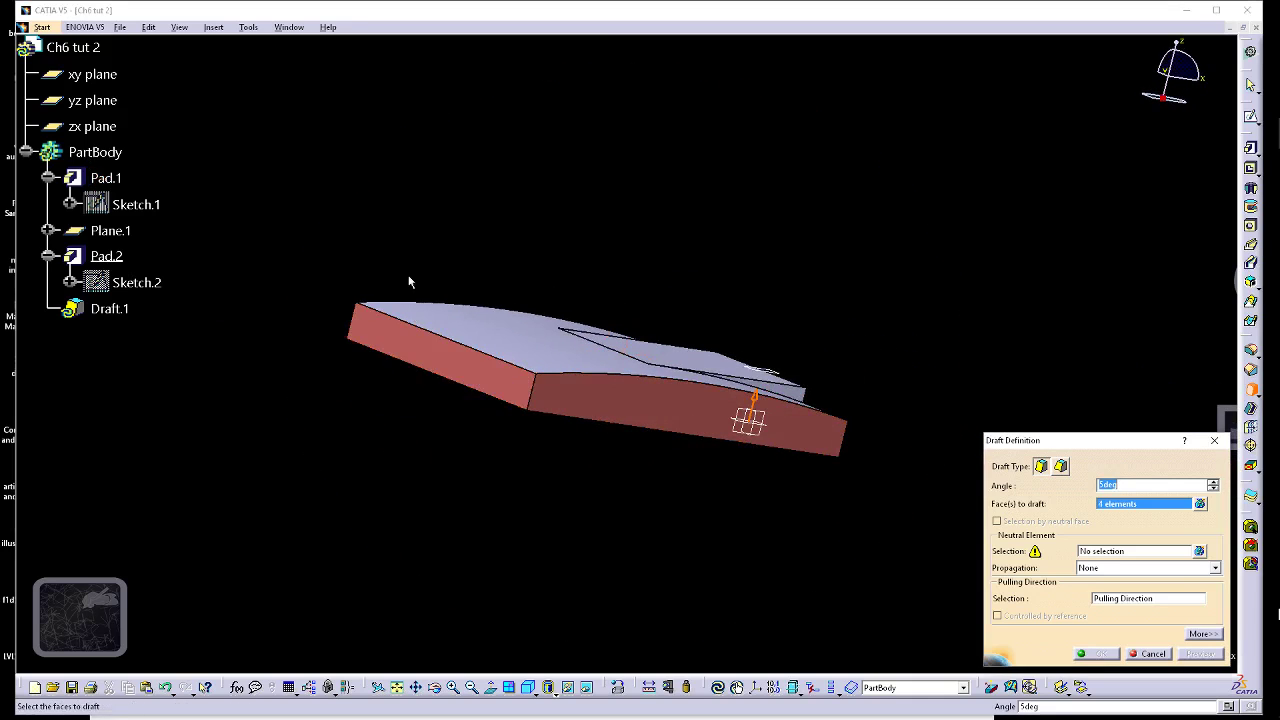
{"action": "middle_click_drag", "start_coordinate": [408, 280], "coordinate": [431, 357]}
{"action": "left_click", "coordinate": [793, 360]}
{"action": "middle_click_drag", "start_coordinate": [791, 354], "coordinate": [713, 405]}
{"action": "left_click", "coordinate": [650, 428]}
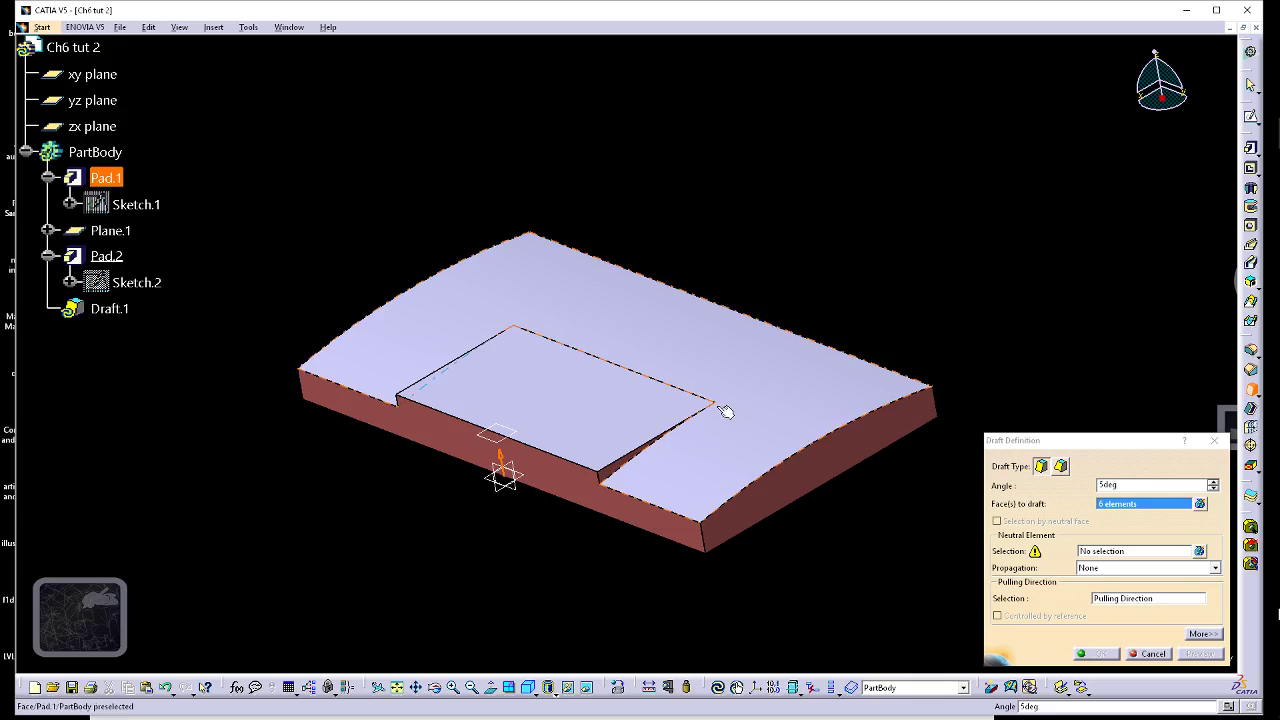
{"action": "middle_click_drag", "start_coordinate": [747, 336], "coordinate": [771, 303]}
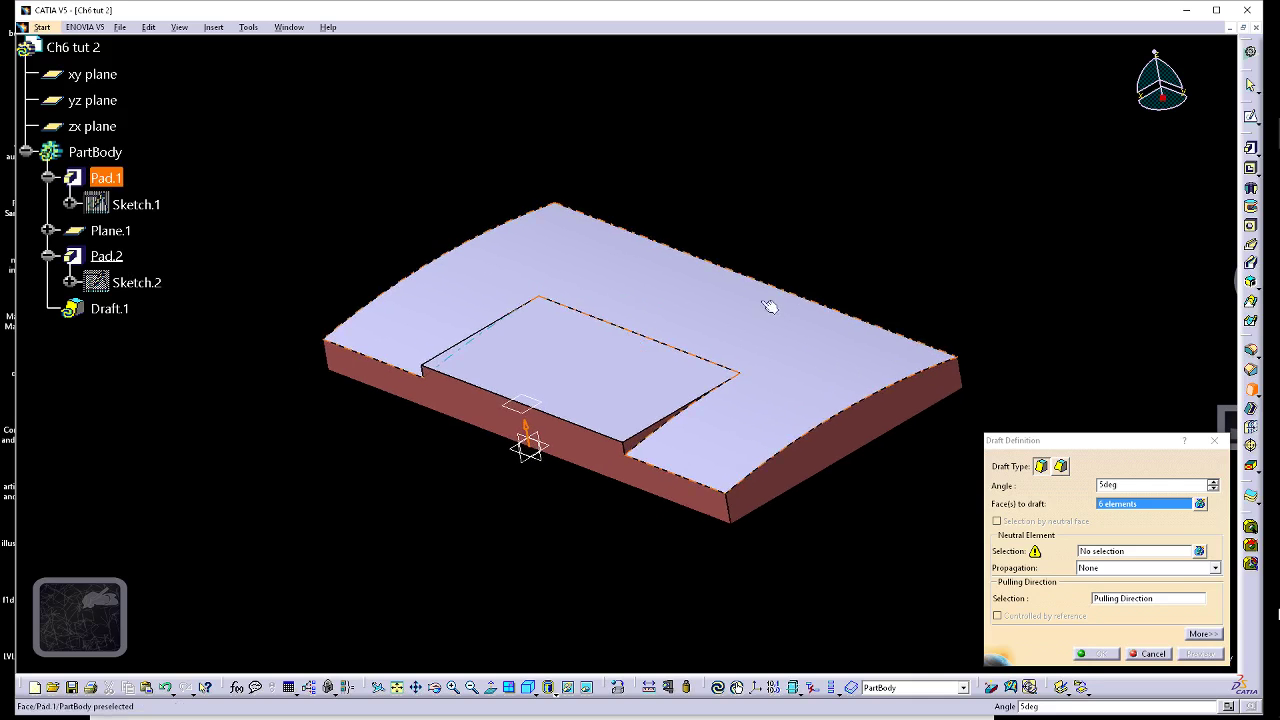
- Set the recess floor as the draft's neutral element and select the angle value
{"action": "left_click", "coordinate": [1110, 551]}
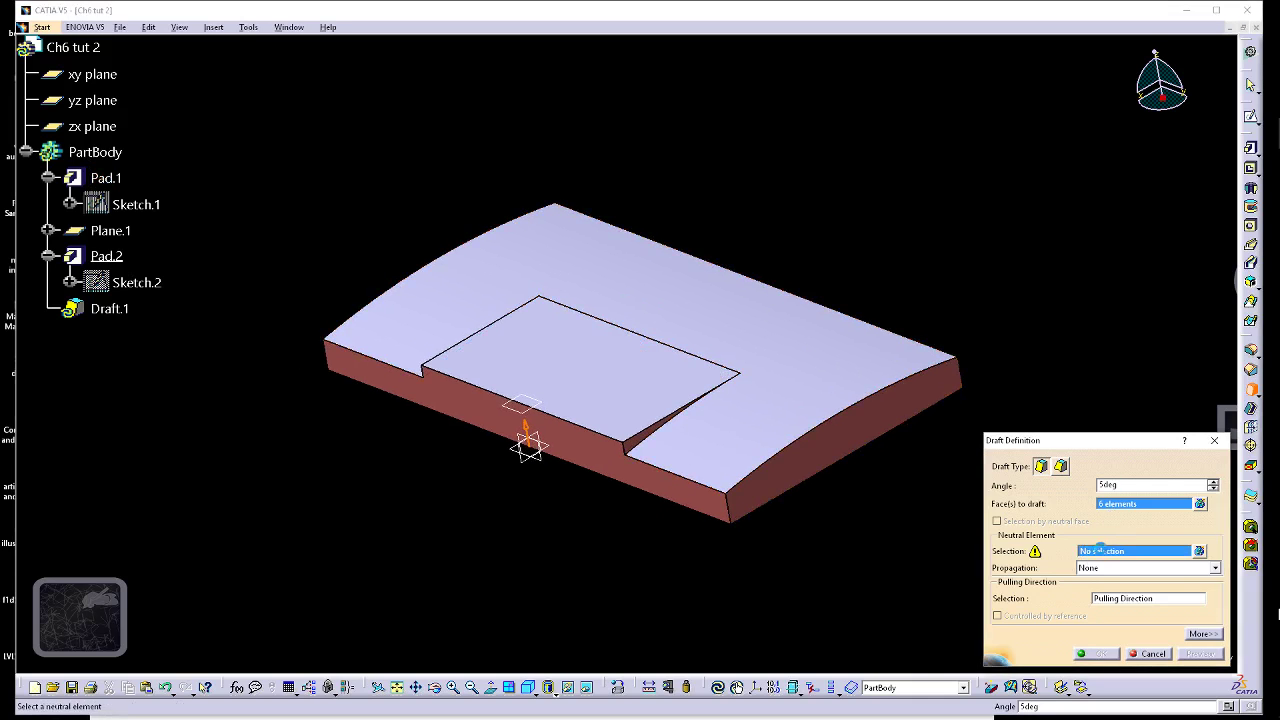
{"action": "left_click", "coordinate": [643, 394]}
{"action": "middle_click_drag", "start_coordinate": [638, 432], "coordinate": [605, 428]}
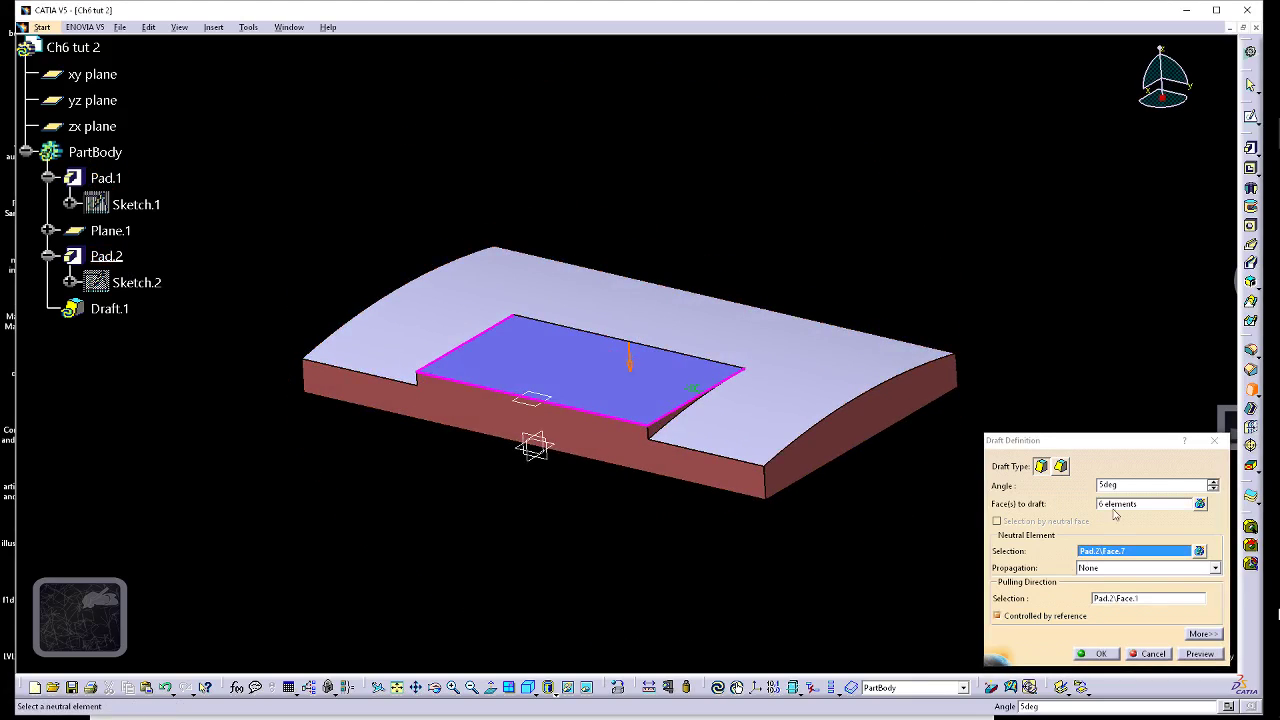
{"action": "left_click", "coordinate": [1066, 483]}
- Enter a 3° draft angle, preview it, and compute Draft.1
{"action": "type", "text": "3"}
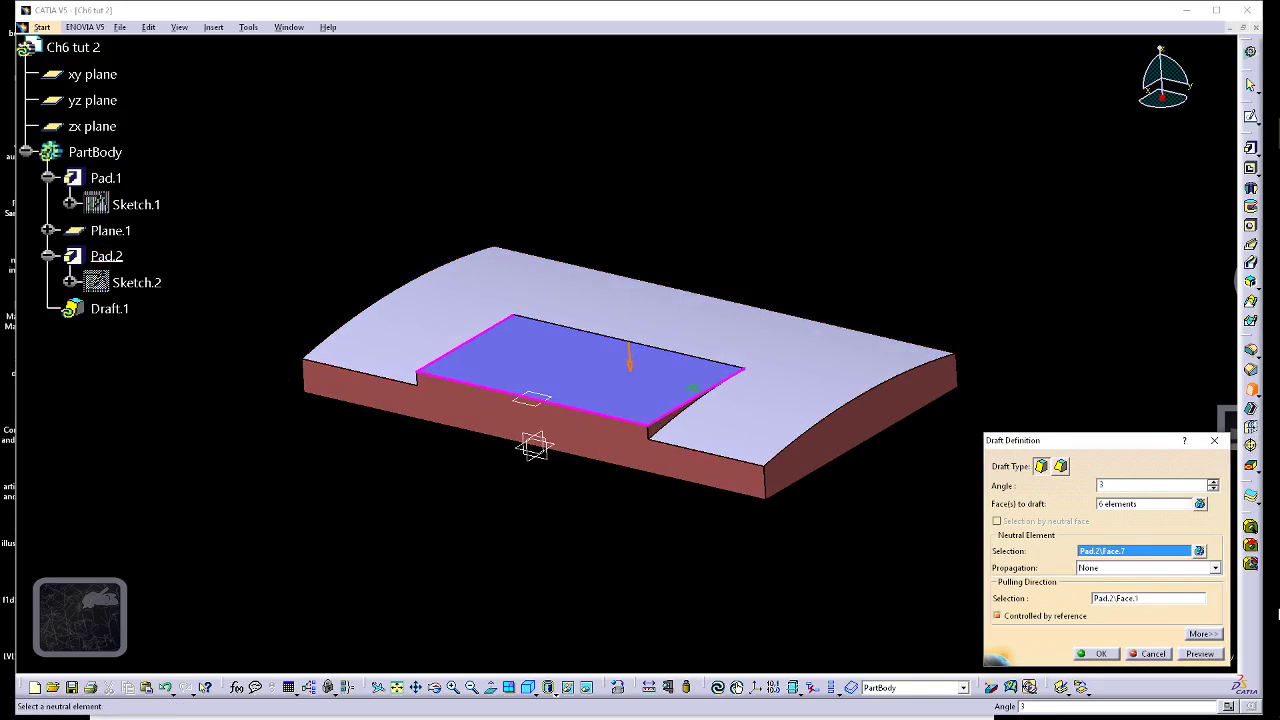
{"action": "left_click", "coordinate": [1210, 654]}
{"action": "left_click", "coordinate": [1200, 654]}
{"action": "middle_click_drag", "start_coordinate": [520, 486], "coordinate": [737, 357]}
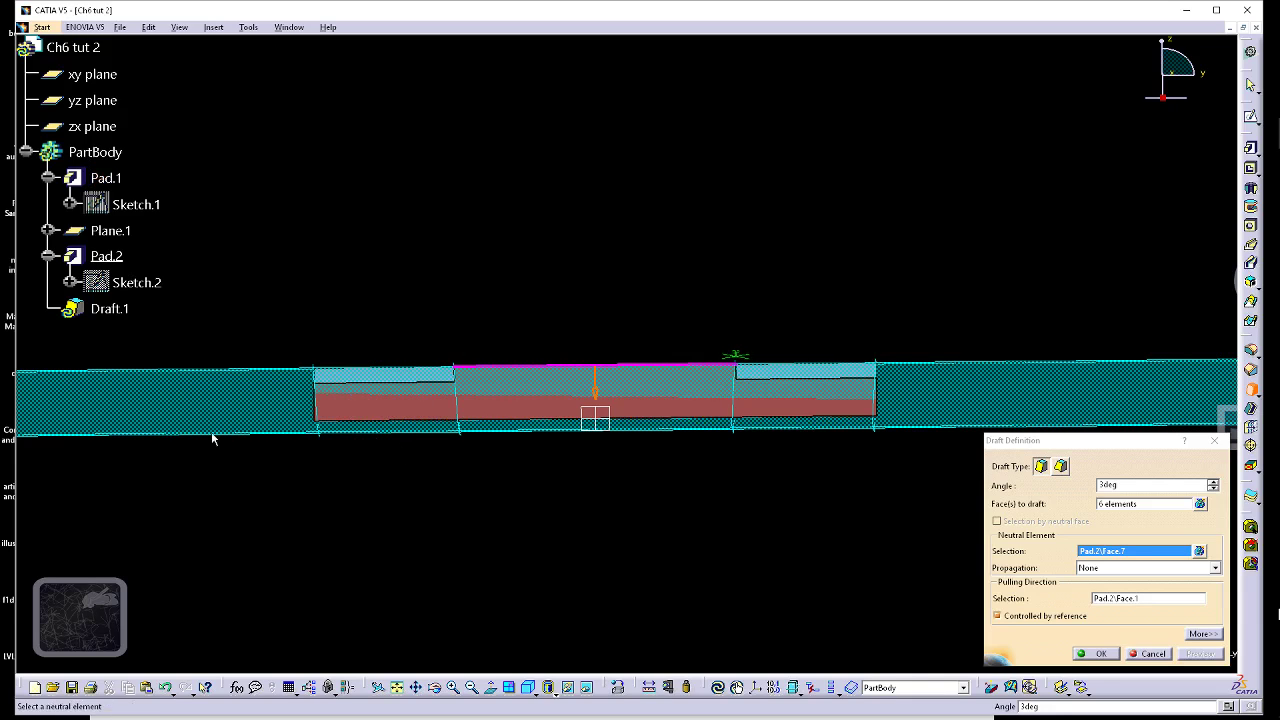
{"action": "left_click", "coordinate": [1100, 484]}
{"action": "key", "text": "Return"}
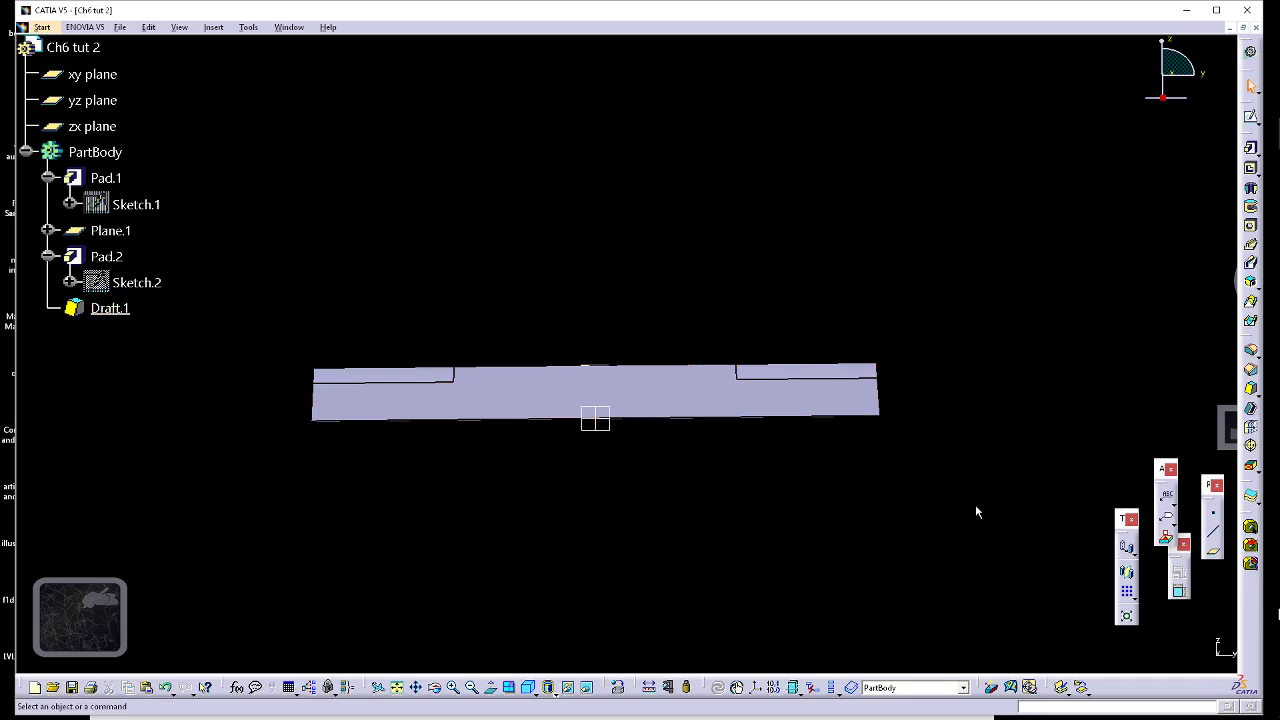
- Edit Draft.1 to -3°, preview it from several views, and apply
{"action": "double_click", "coordinate": [112, 309]}
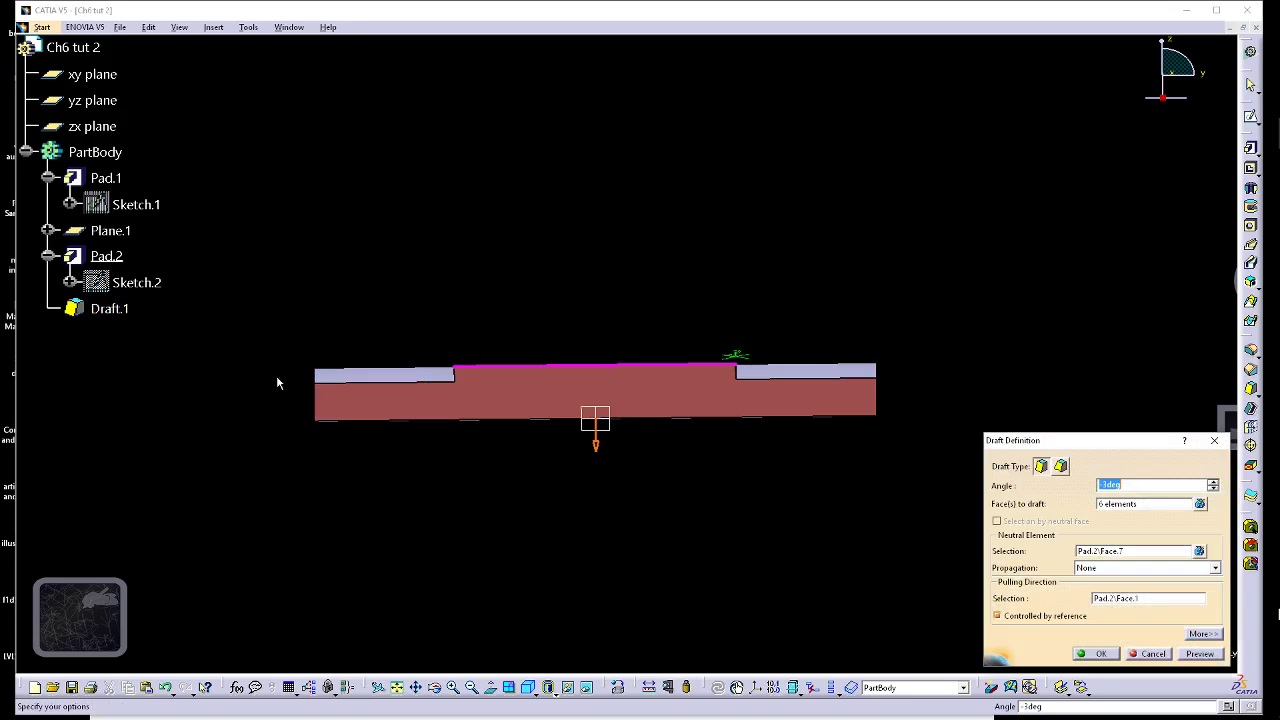
{"action": "left_click", "coordinate": [1195, 656]}
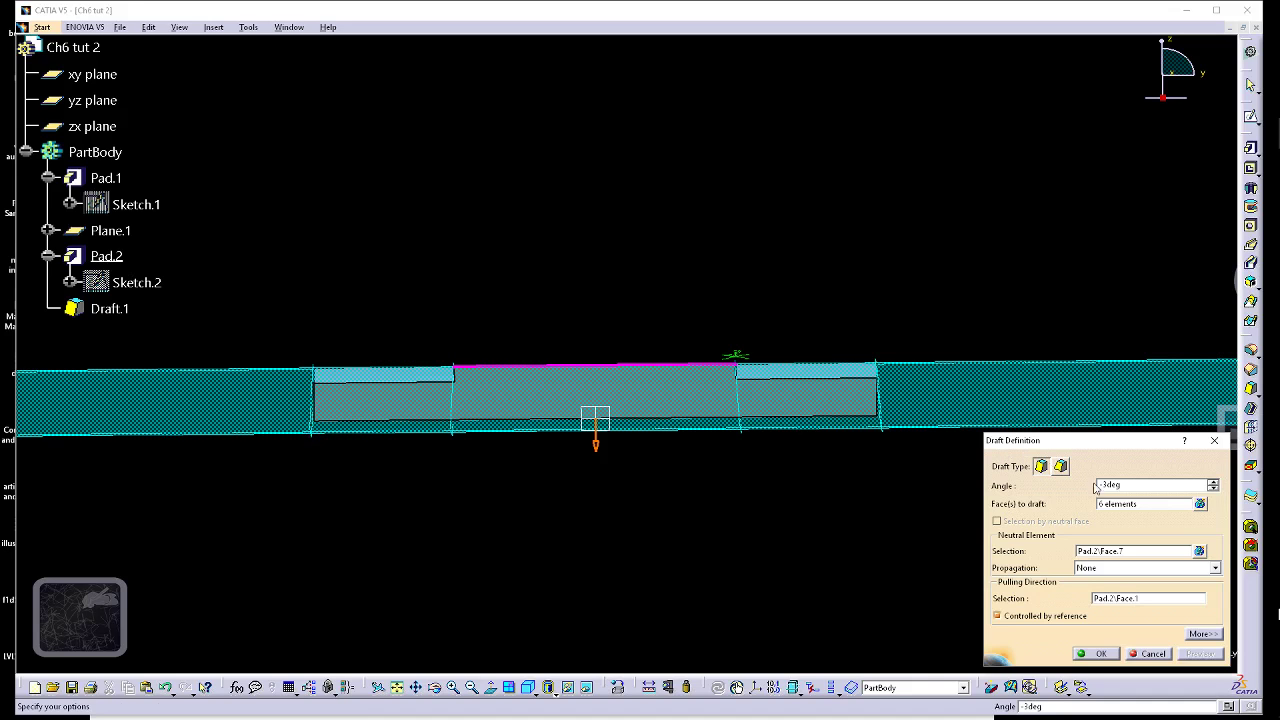
{"action": "middle_click_drag", "start_coordinate": [790, 340], "coordinate": [700, 380]}
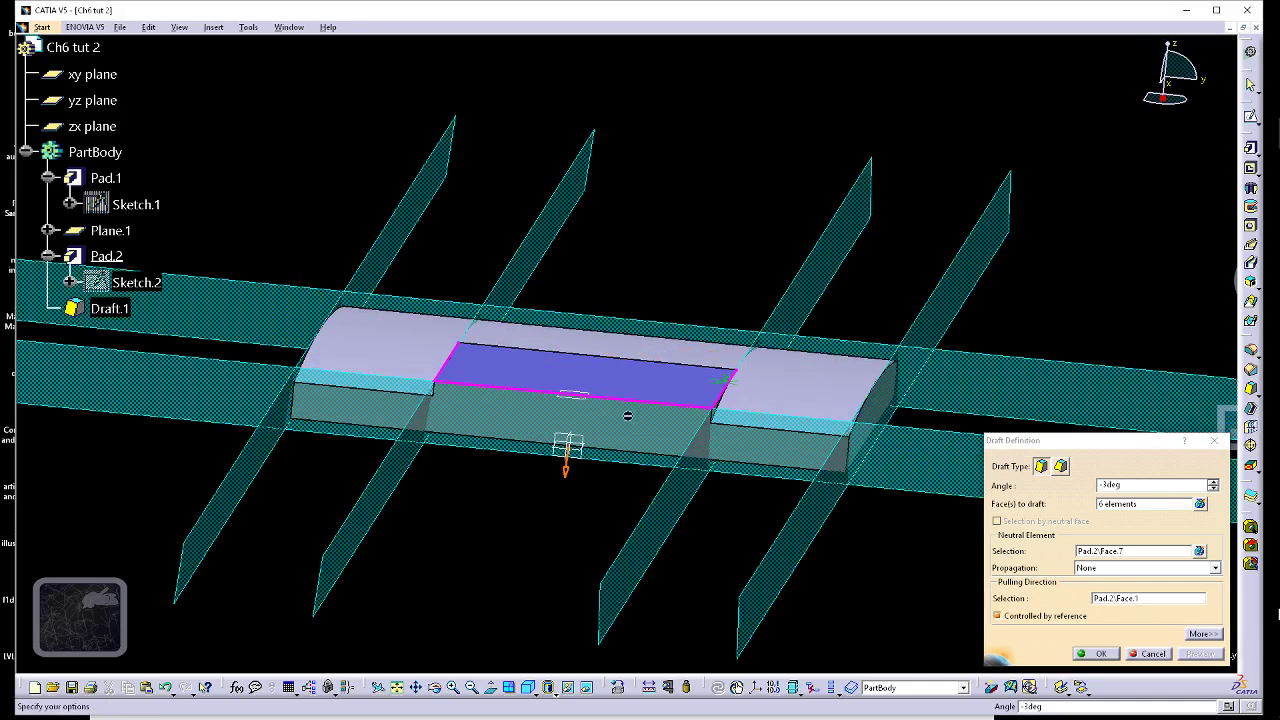
{"action": "middle_click_drag", "start_coordinate": [627, 415], "coordinate": [622, 373]}
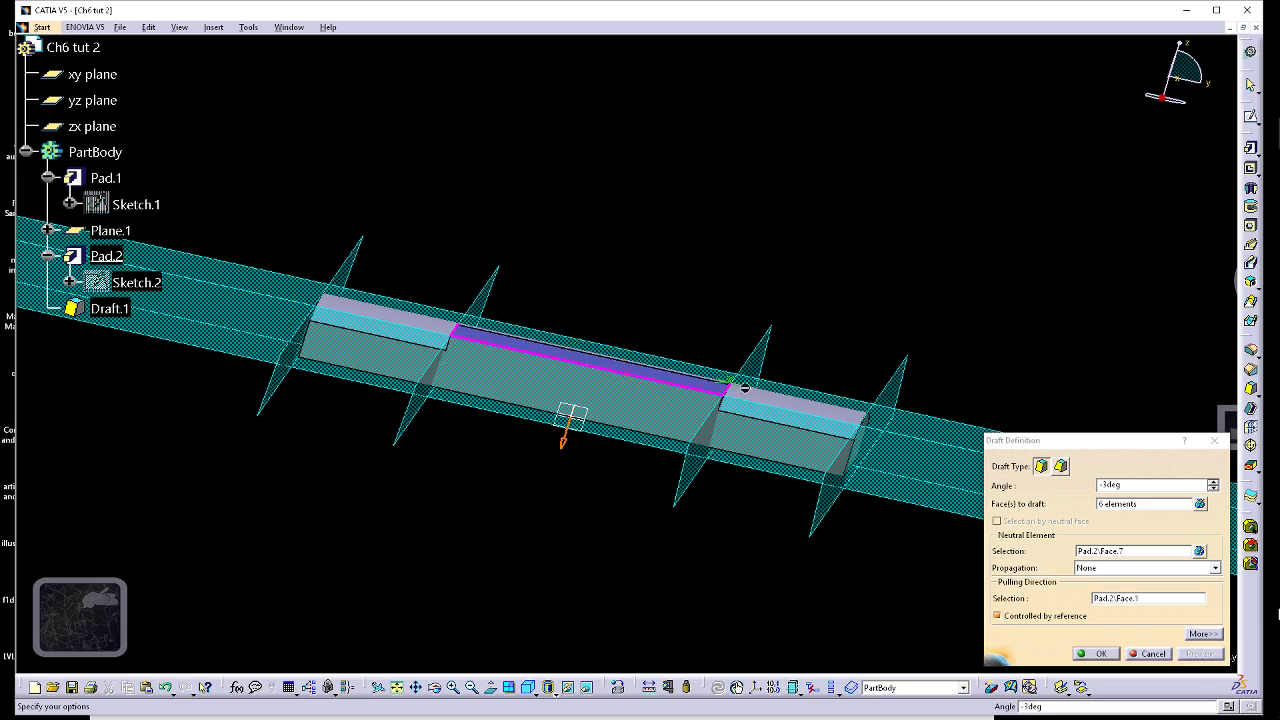
{"action": "middle_click_drag", "start_coordinate": [557, 451], "coordinate": [589, 289]}
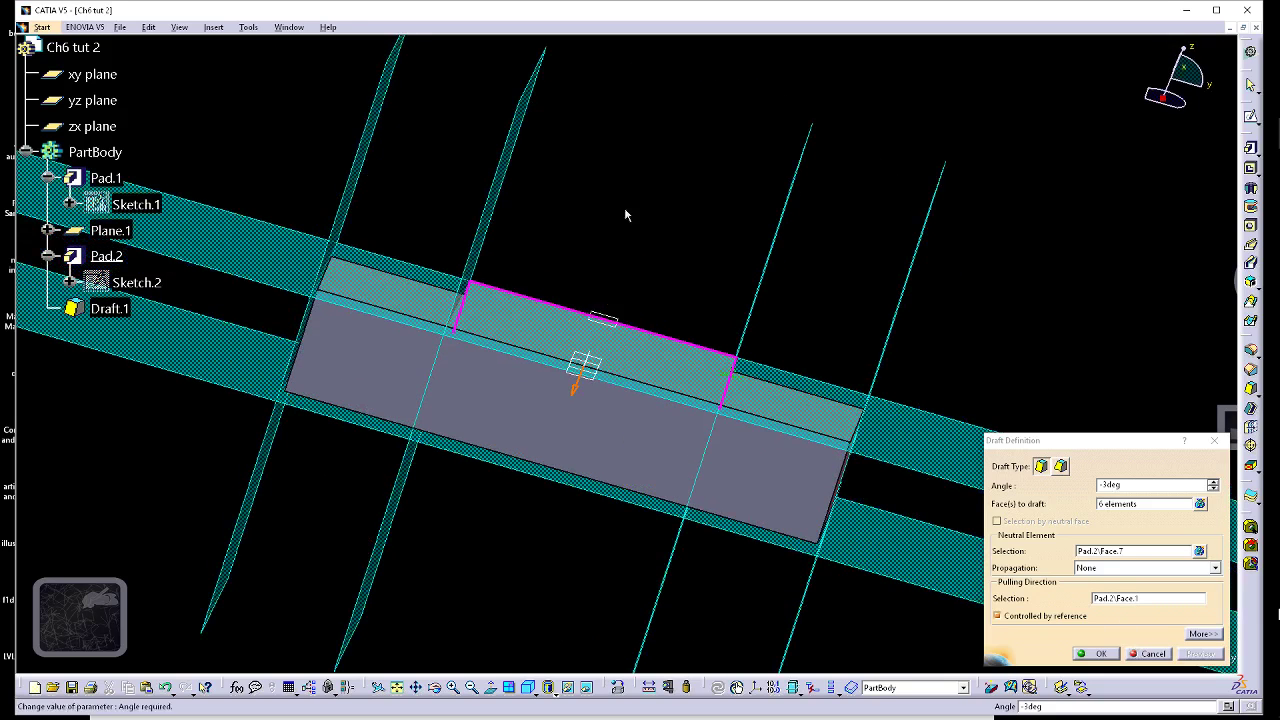
{"action": "middle_click_drag", "start_coordinate": [774, 434], "coordinate": [777, 505]}
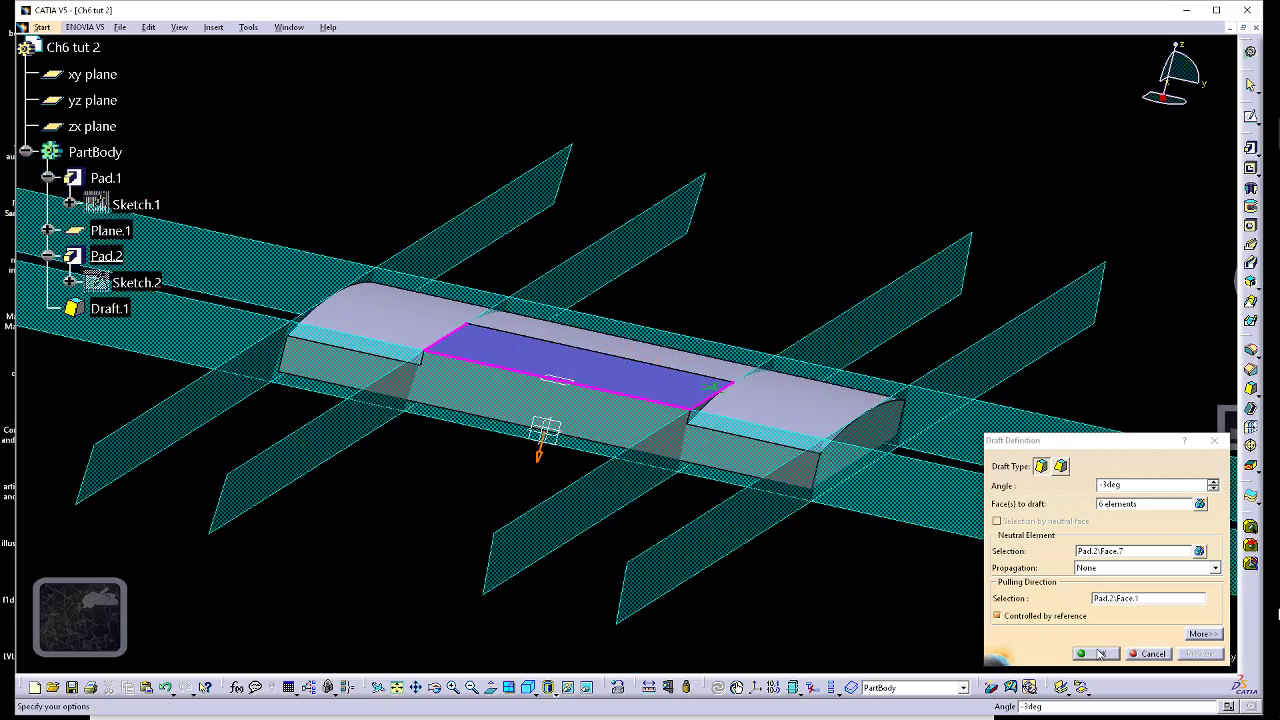
{"action": "left_click", "coordinate": [1100, 653]}
- Start an edge fillet on a recess side edge and remove Draft.1\Face.8 from its objects
{"action": "middle_click_drag", "start_coordinate": [690, 300], "coordinate": [1067, 251]}
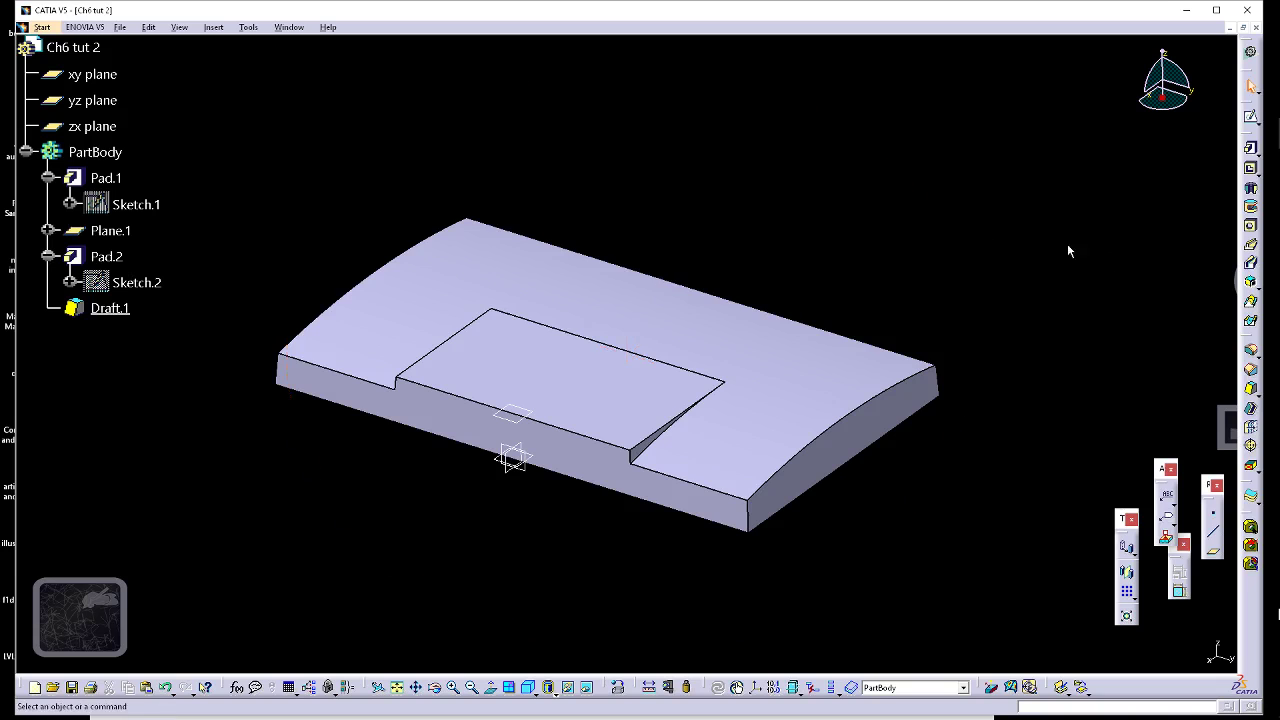
{"action": "left_click", "coordinate": [1250, 350]}
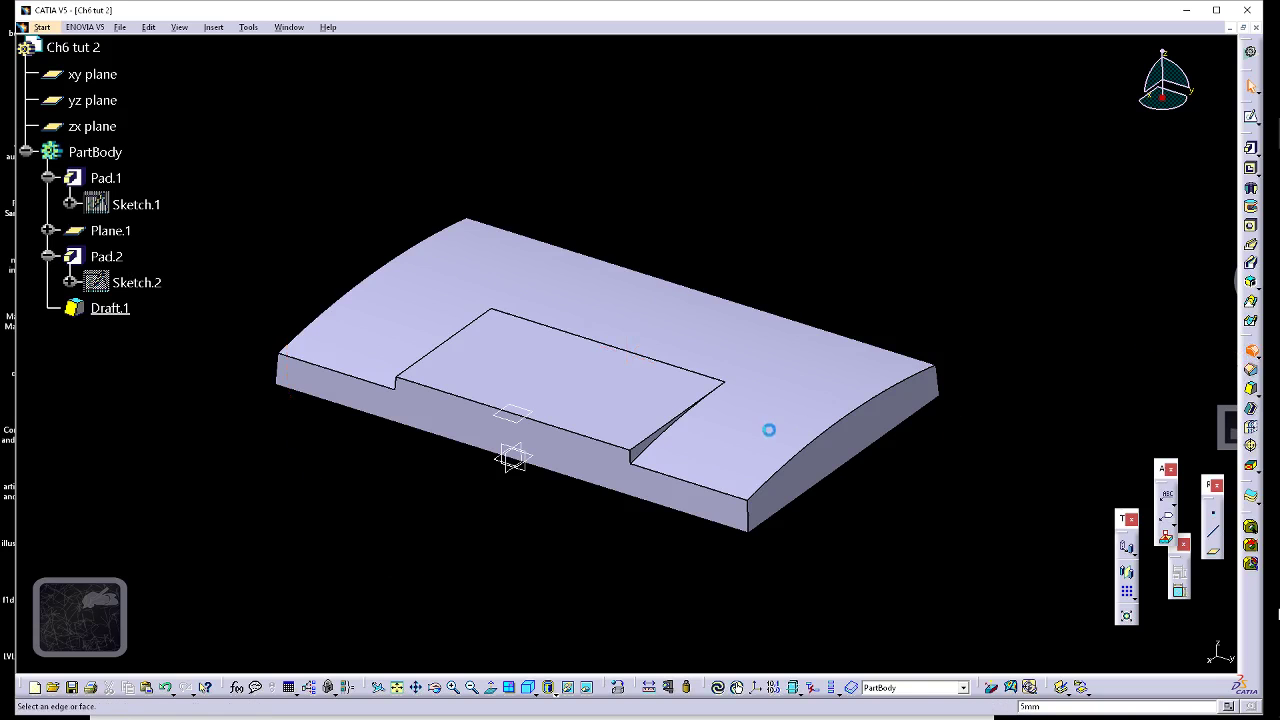
{"action": "left_click", "coordinate": [668, 440]}
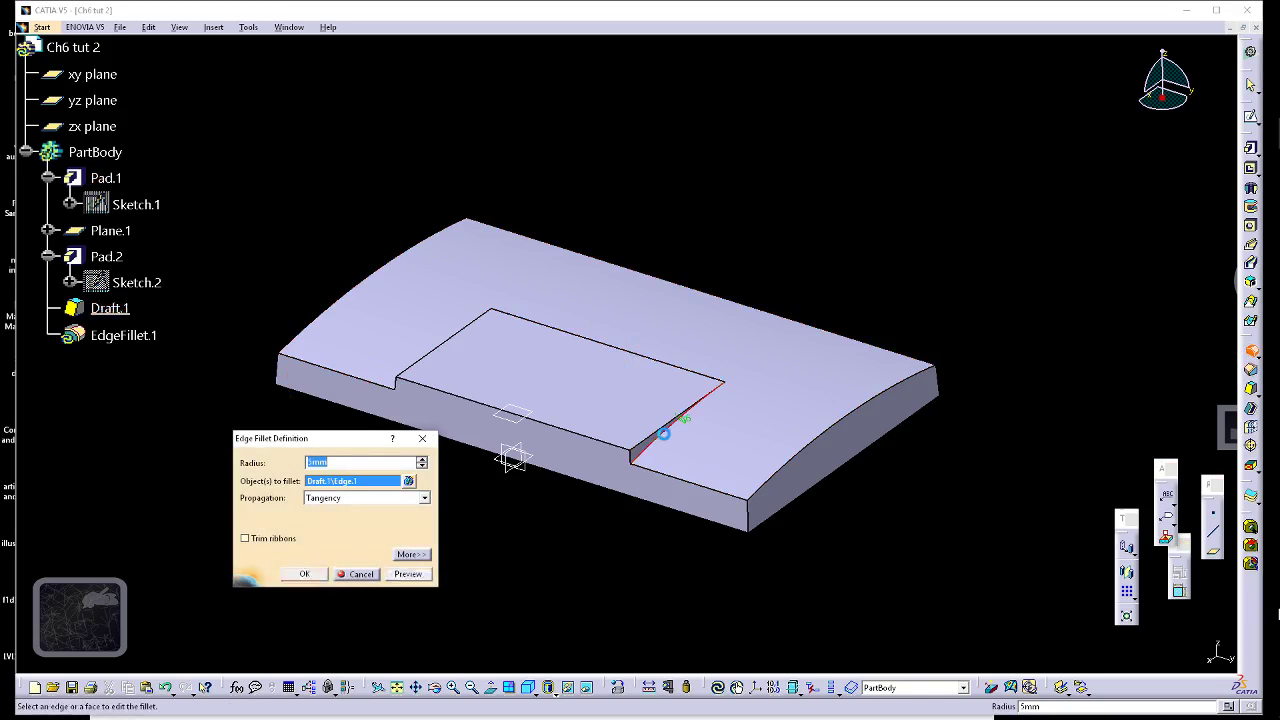
{"action": "middle_click_drag", "start_coordinate": [755, 243], "coordinate": [460, 506]}
{"action": "left_click", "coordinate": [680, 350]}
{"action": "left_click", "coordinate": [408, 481]}
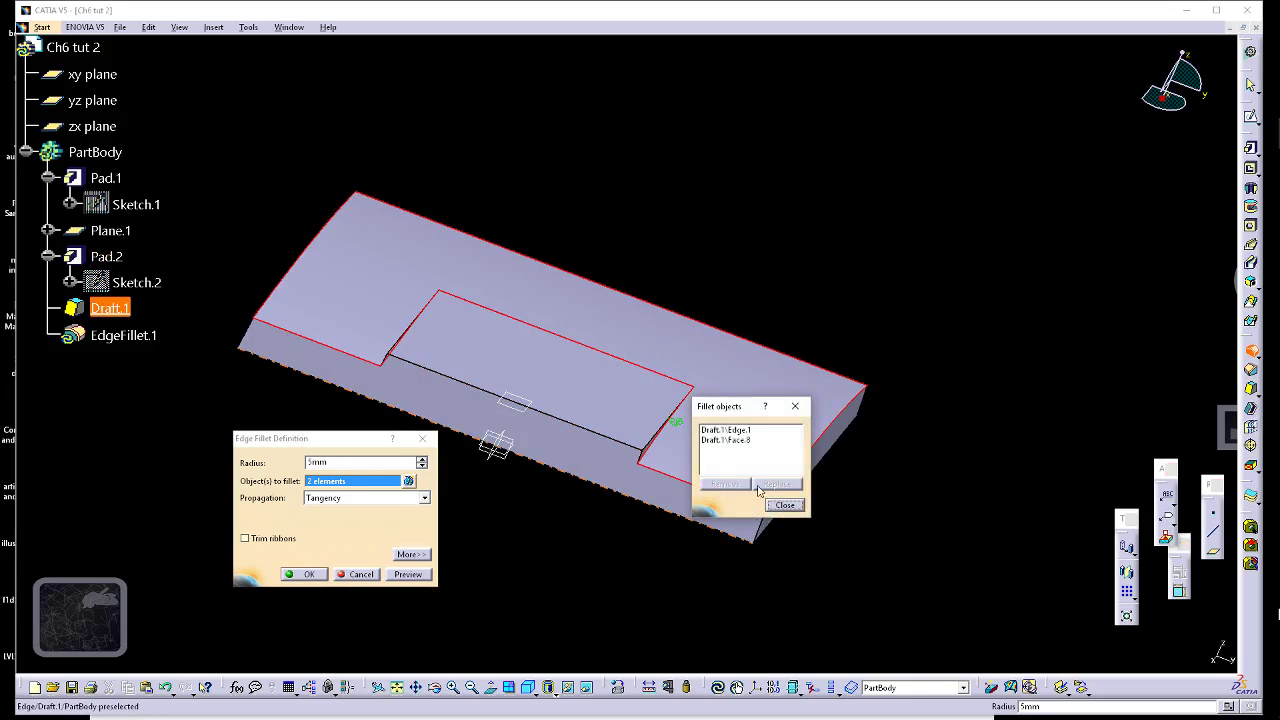
{"action": "left_click", "coordinate": [730, 440]}
{"action": "left_click", "coordinate": [736, 484]}
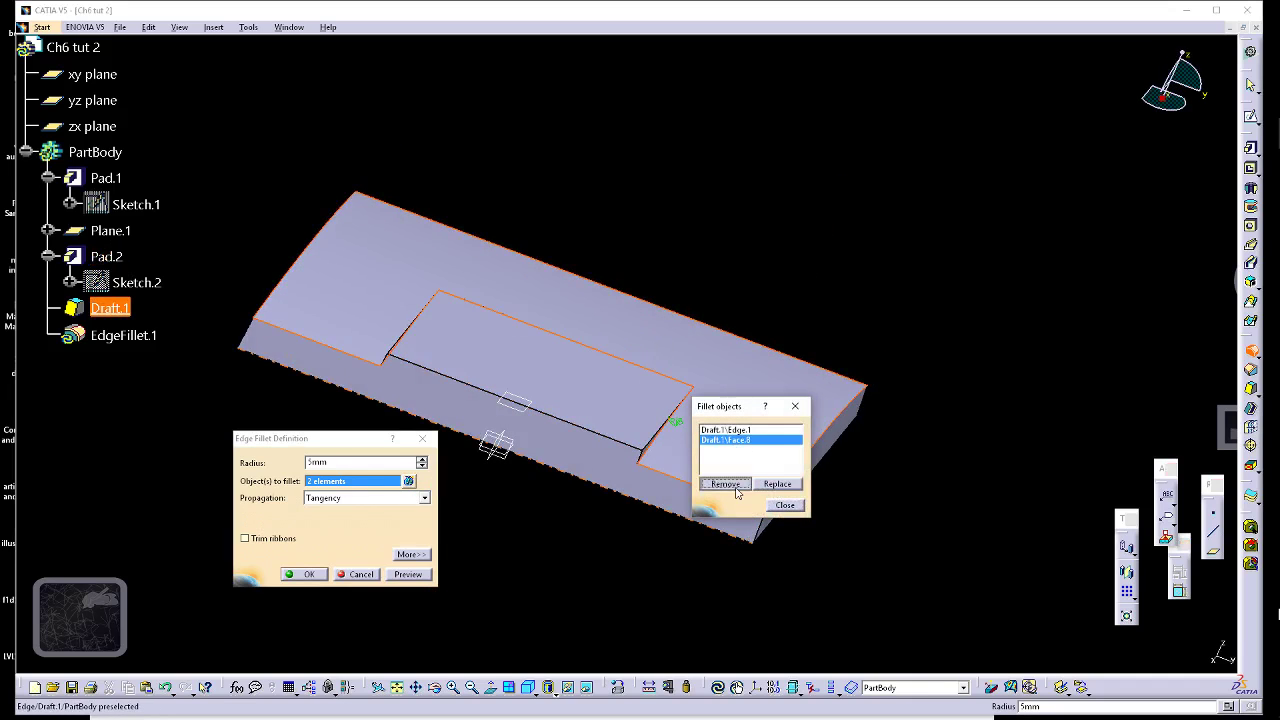
- Add more recess edges to the fillet and remove Draft.1\Edge.4 from the list
{"action": "left_click", "coordinate": [659, 374]}
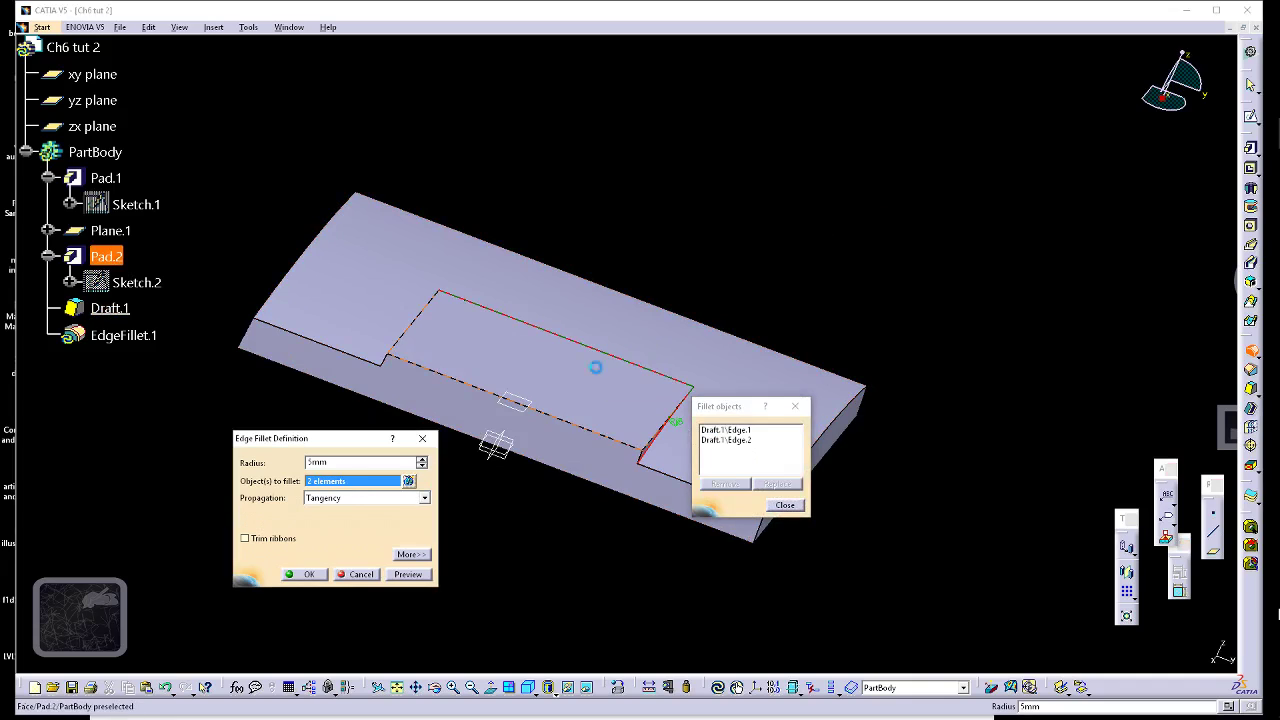
{"action": "middle_click_drag", "start_coordinate": [400, 331], "coordinate": [482, 373]}
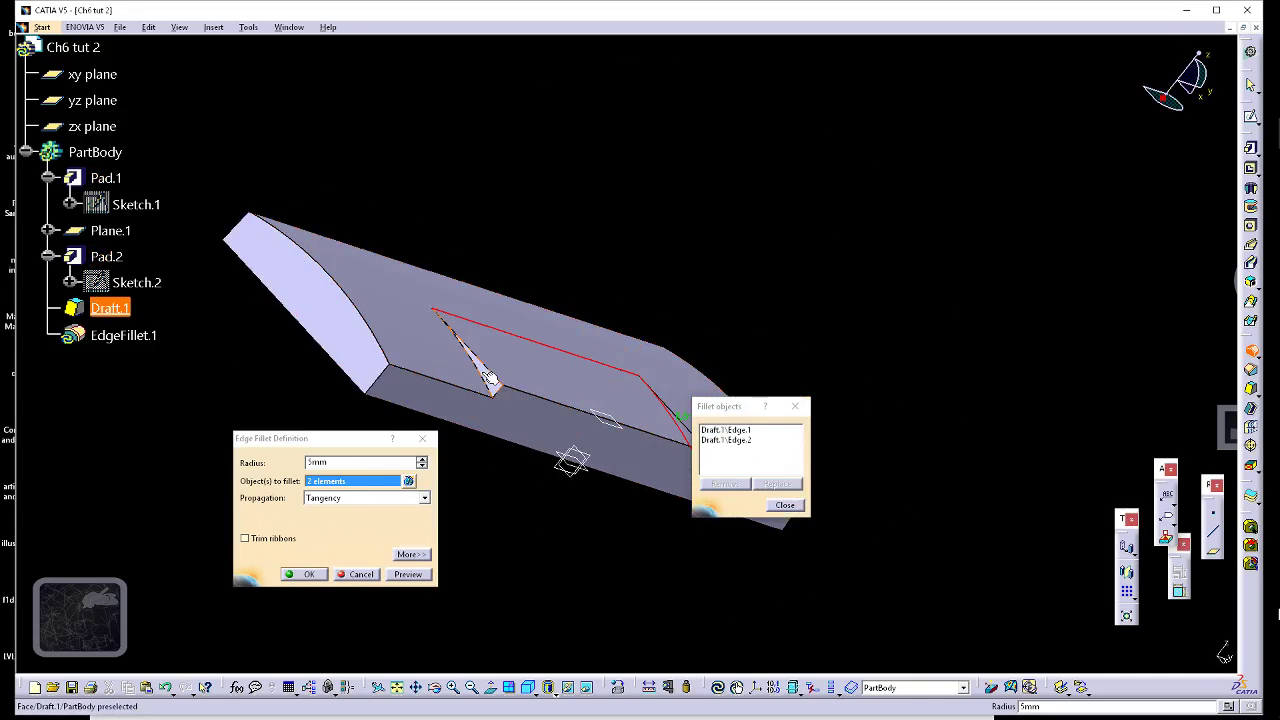
{"action": "left_click", "coordinate": [491, 375]}
{"action": "left_click", "coordinate": [497, 373]}
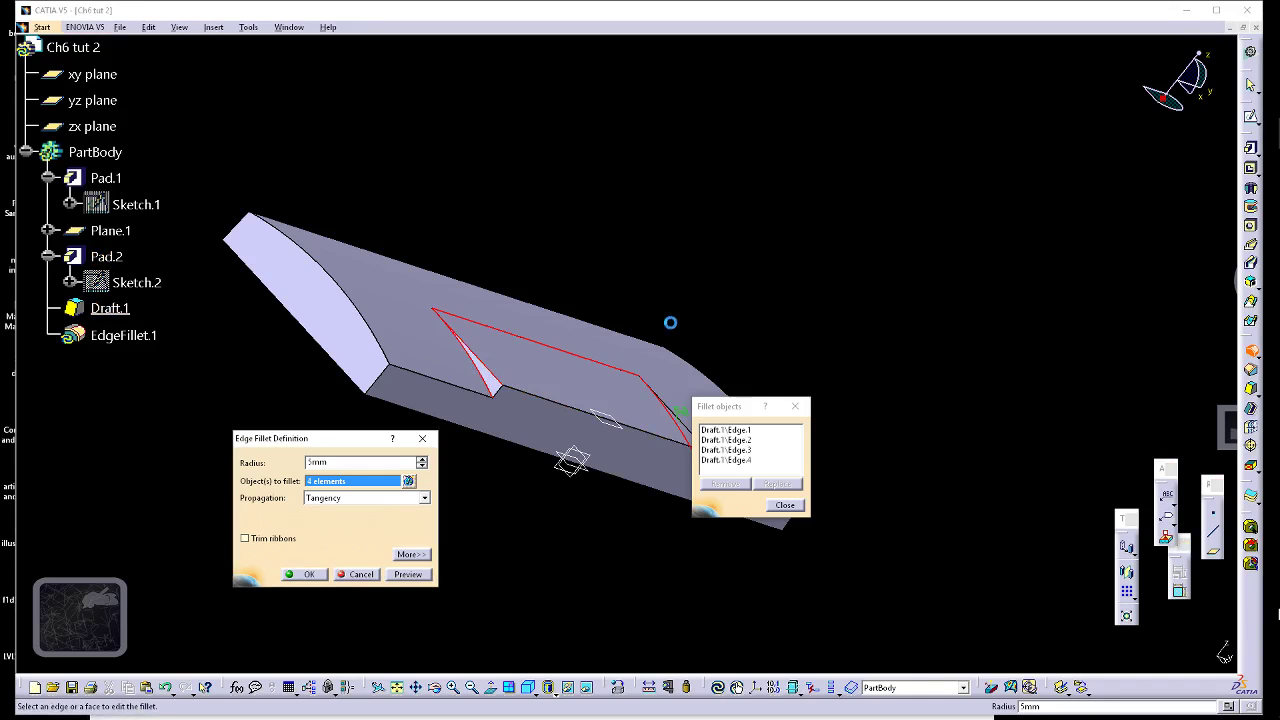
{"action": "middle_click_drag", "start_coordinate": [669, 320], "coordinate": [720, 455]}
{"action": "left_click", "coordinate": [740, 460]}
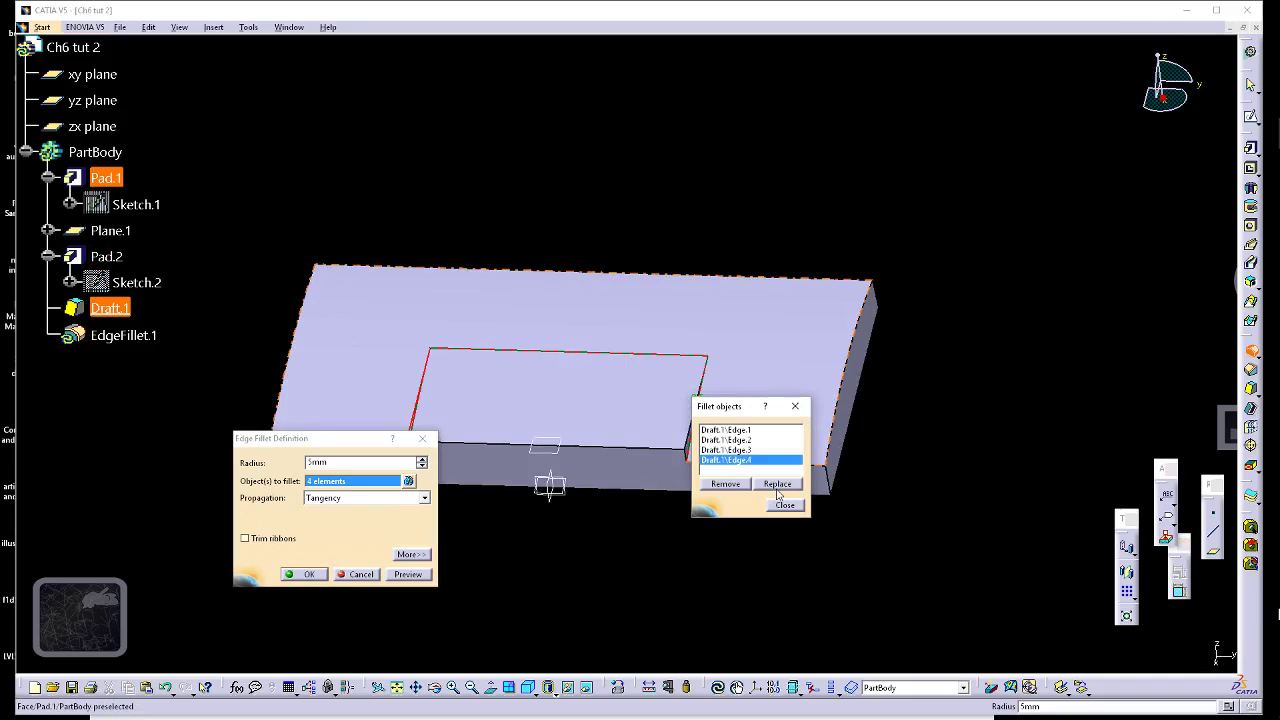
{"action": "left_click", "coordinate": [726, 483]}
- Preview and apply the 5 mm edge fillet, dismissing the update error
{"action": "middle_click_drag", "start_coordinate": [500, 380], "coordinate": [686, 371]}
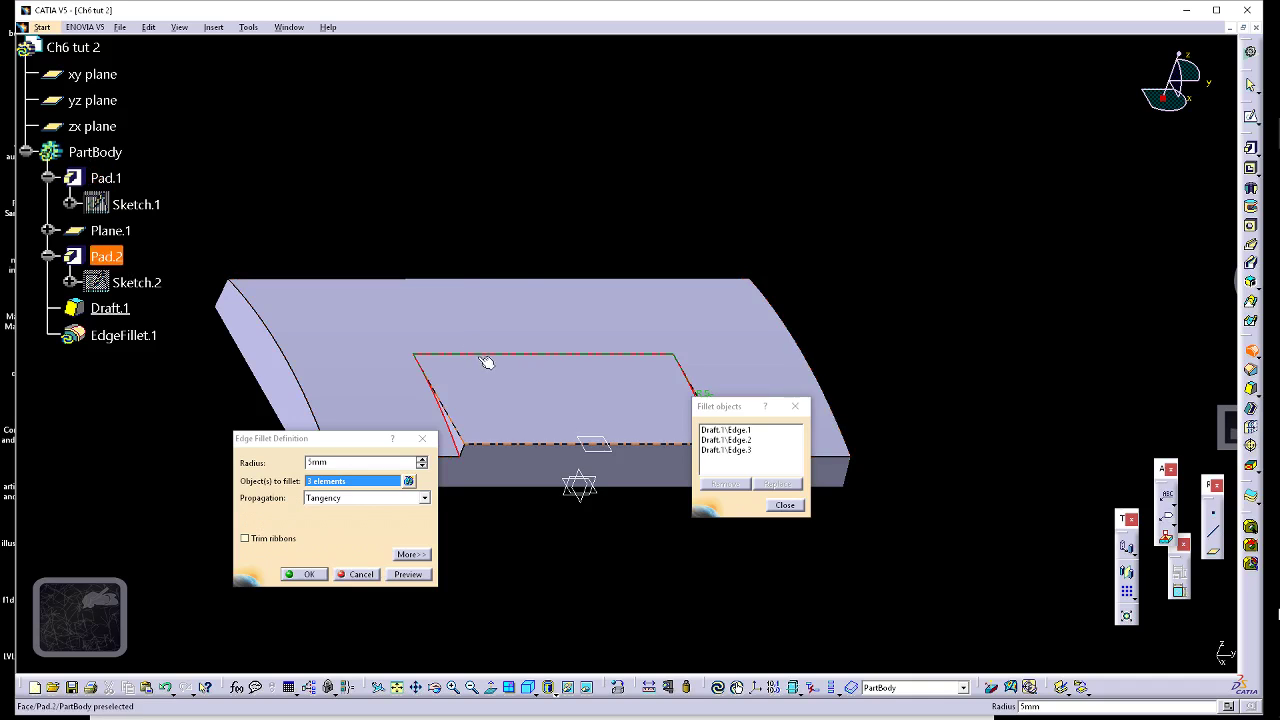
{"action": "middle_click_drag", "start_coordinate": [642, 382], "coordinate": [660, 410]}
{"action": "left_click", "coordinate": [783, 505]}
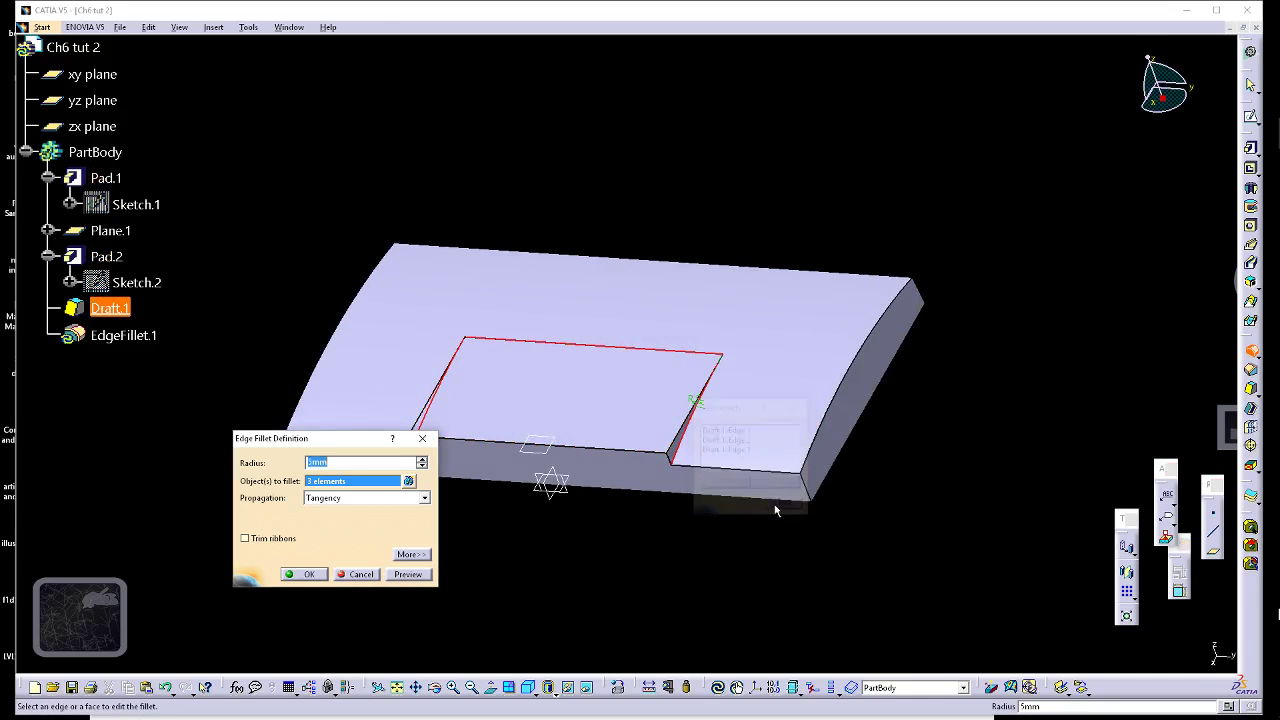
{"action": "left_click", "coordinate": [405, 578]}
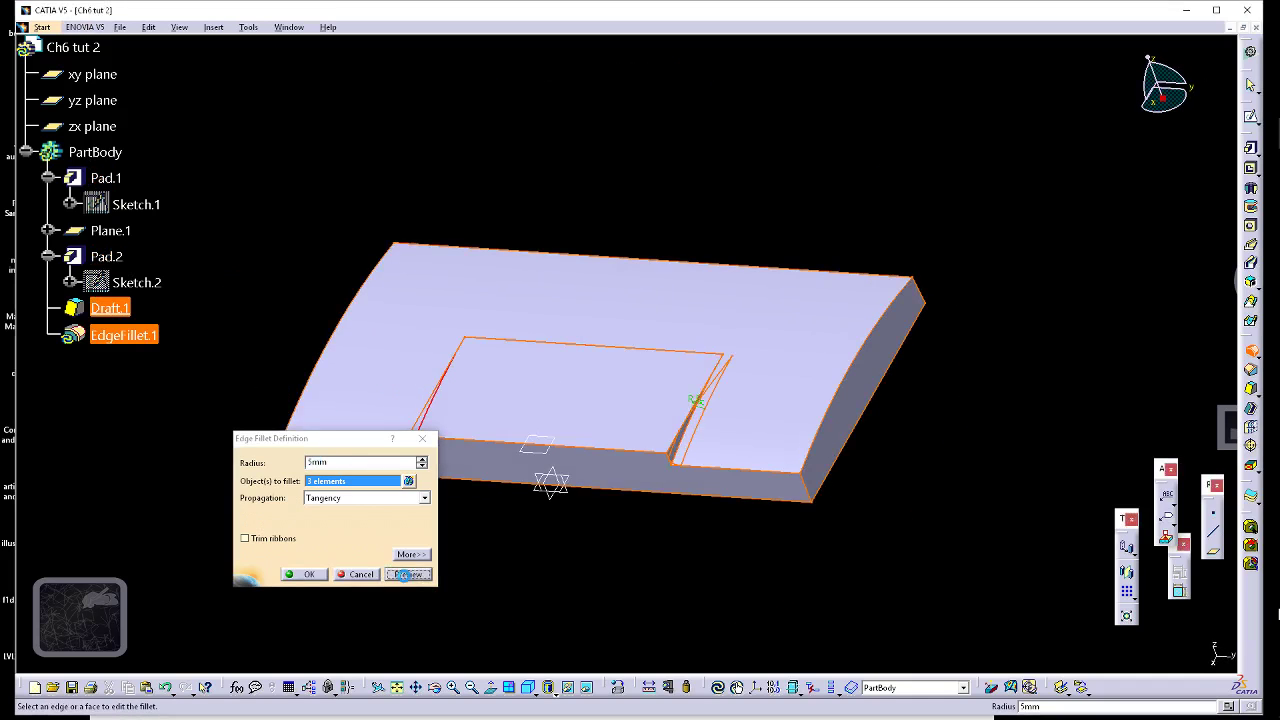
{"action": "left_click", "coordinate": [318, 577]}
{"action": "left_click", "coordinate": [736, 405]}
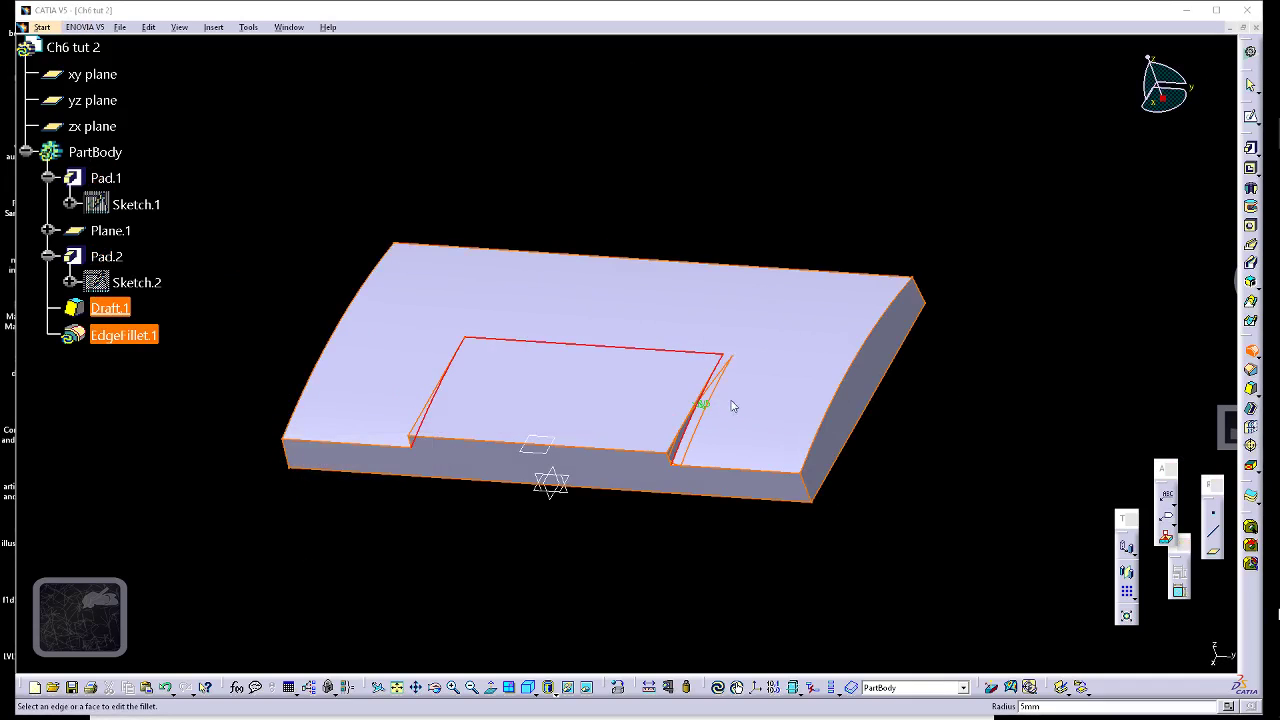
- Remove Draft.1\Edge.1 from the fillet, finish it, and clear the warning dialogs
{"action": "left_click", "coordinate": [750, 396]}
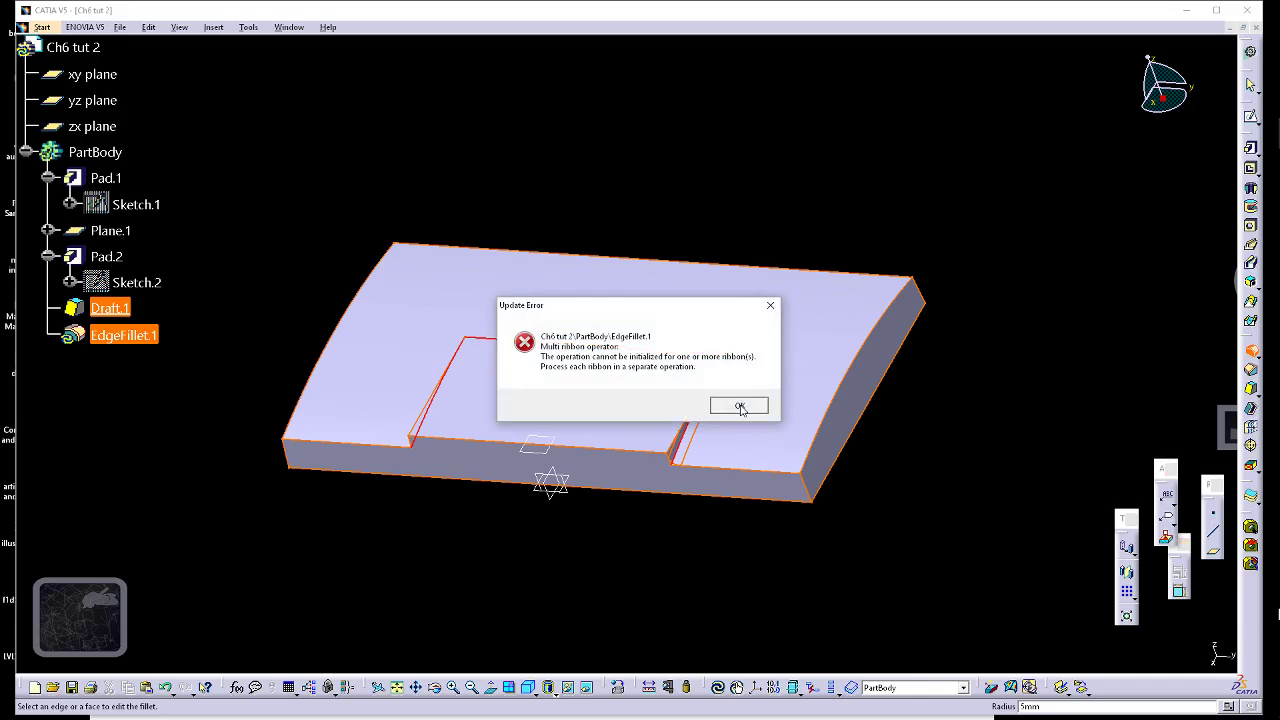
{"action": "left_click", "coordinate": [735, 404]}
{"action": "left_click", "coordinate": [407, 481]}
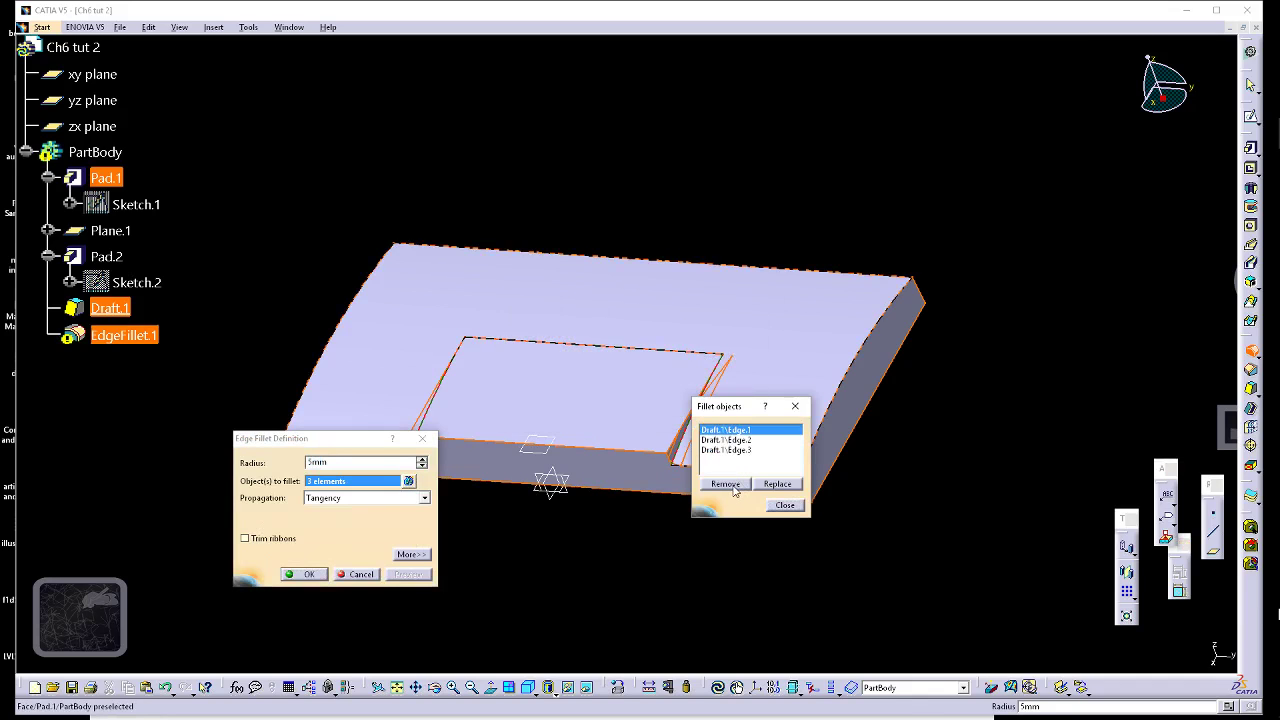
{"action": "left_click", "coordinate": [726, 484]}
{"action": "left_click", "coordinate": [783, 505]}
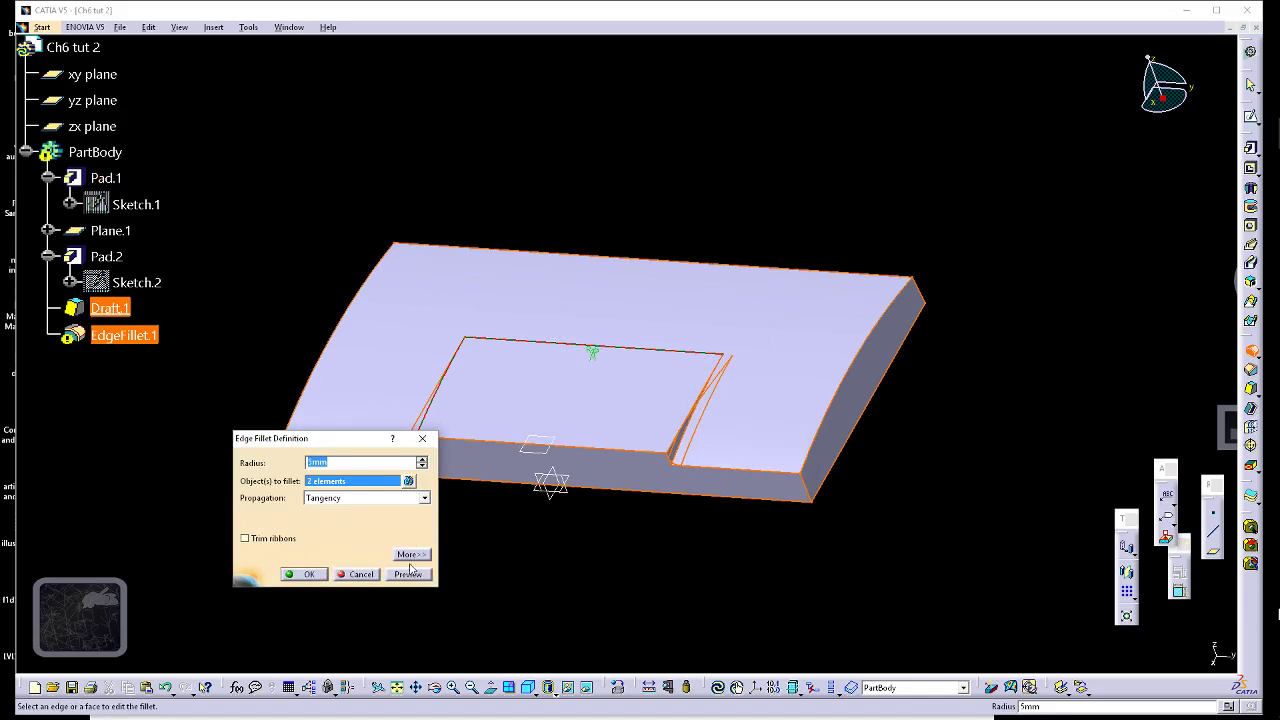
{"action": "left_click", "coordinate": [309, 575]}
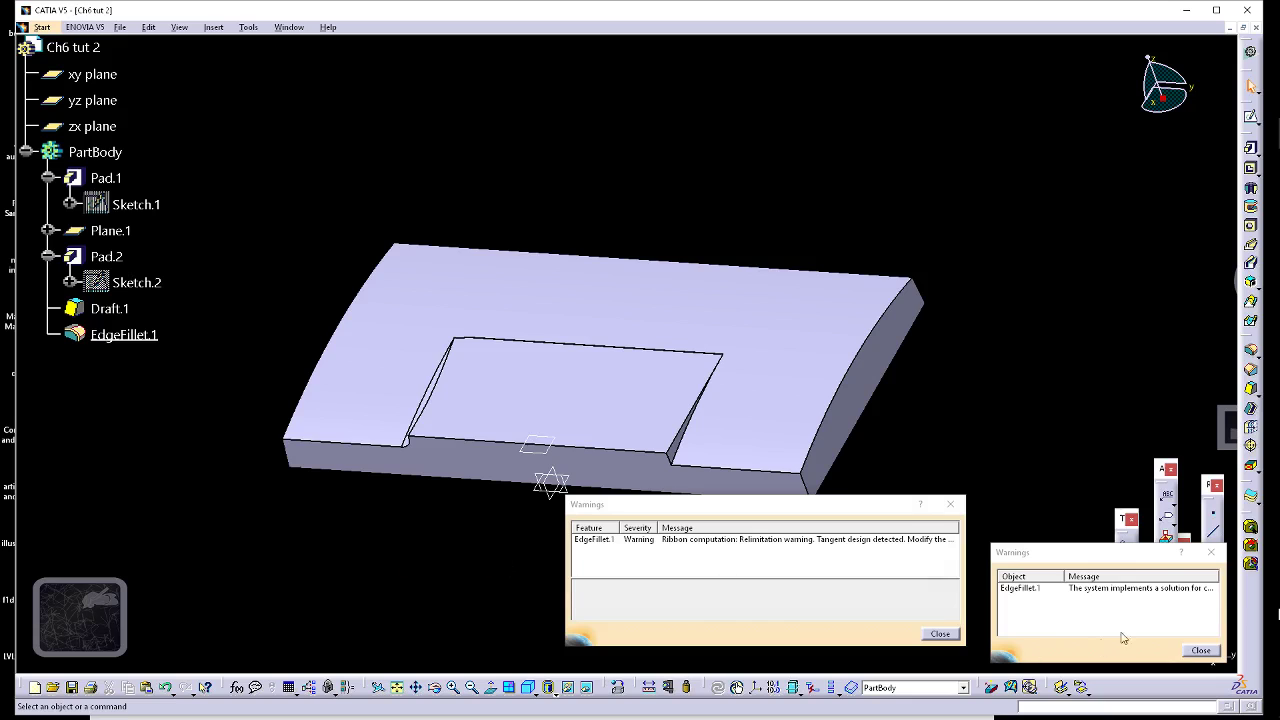
{"action": "left_click", "coordinate": [1192, 651]}
{"action": "left_click", "coordinate": [940, 634]}
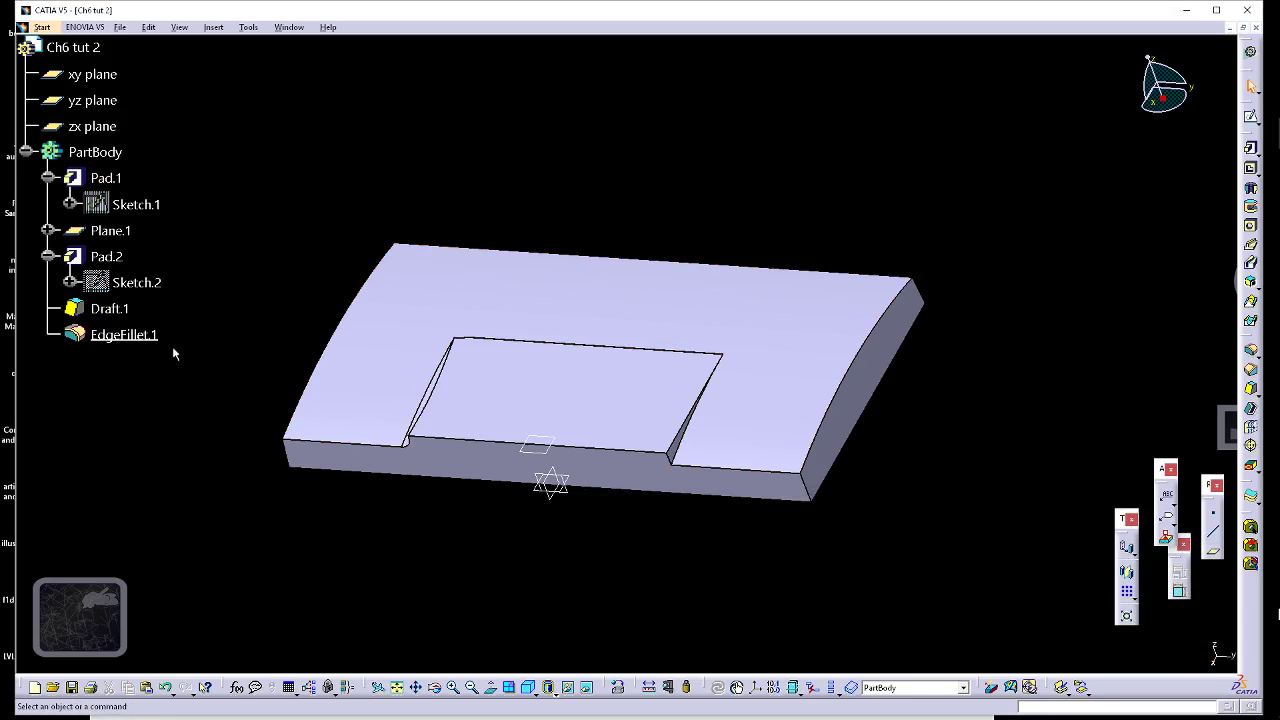
- Delete EdgeFillet.1 and begin a fresh 5 mm edge fillet
{"action": "right_click", "coordinate": [140, 335]}
{"action": "left_click", "coordinate": [200, 527]}
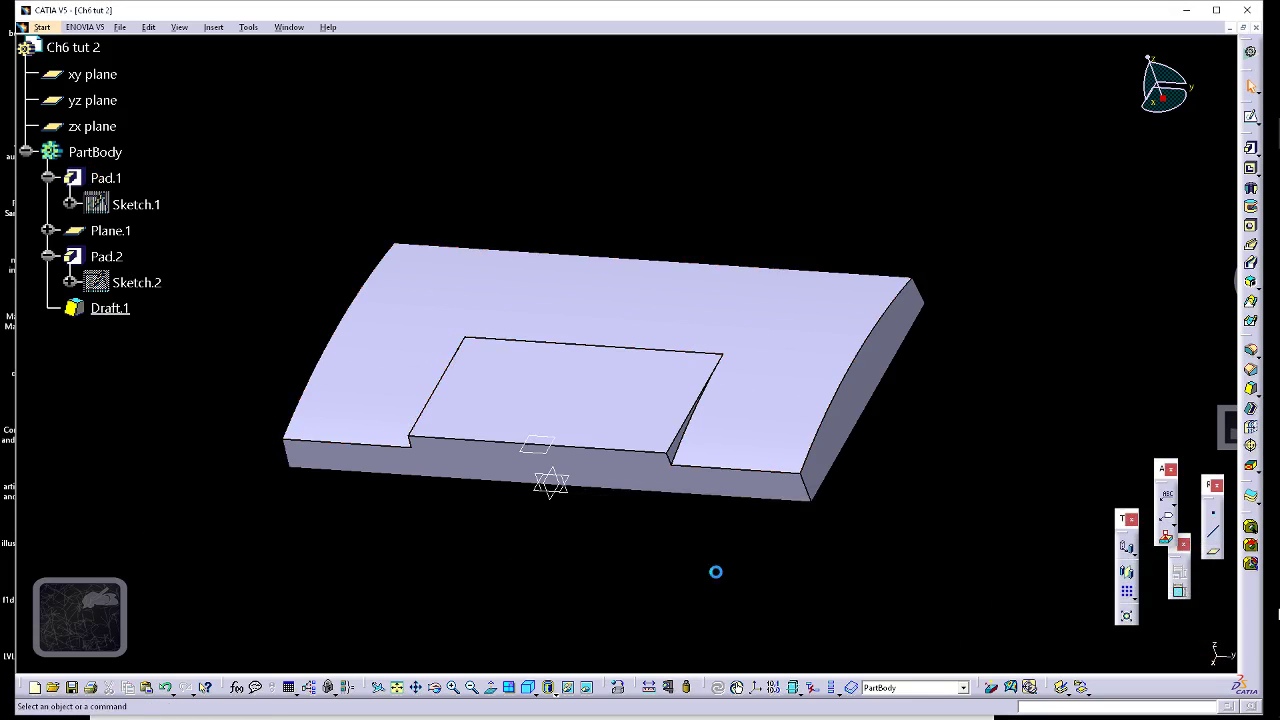
{"action": "left_click", "coordinate": [1250, 350]}
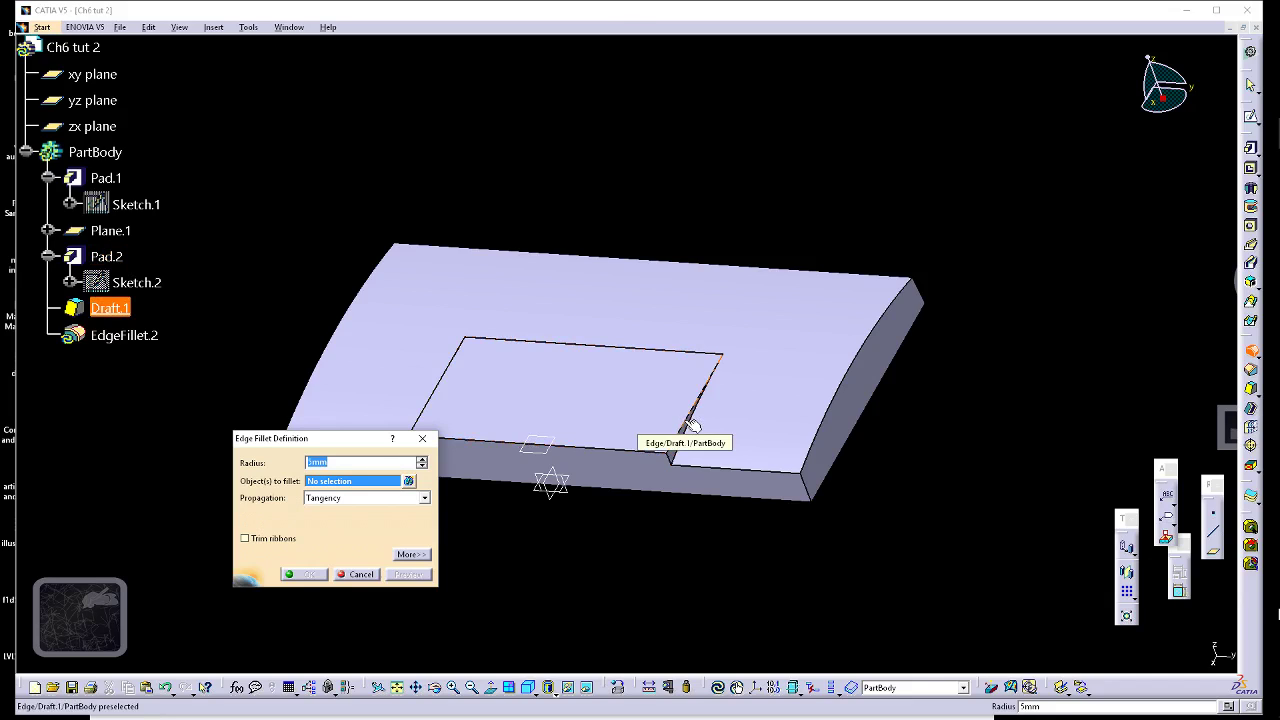
- Select the vertical, bottom and diagonal pocket edges and apply a 3 mm fillet
{"action": "left_click", "coordinate": [693, 425]}
{"action": "left_click", "coordinate": [650, 457]}
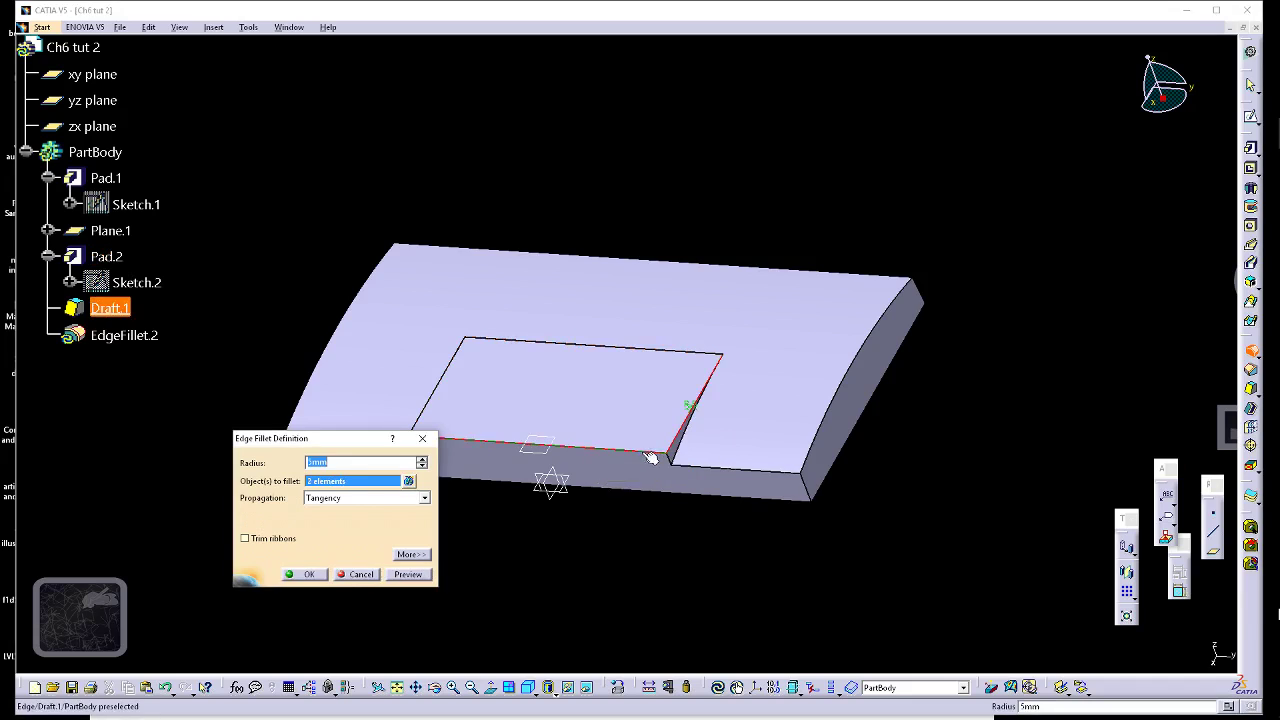
{"action": "middle_click_drag", "start_coordinate": [650, 457], "coordinate": [600, 449]}
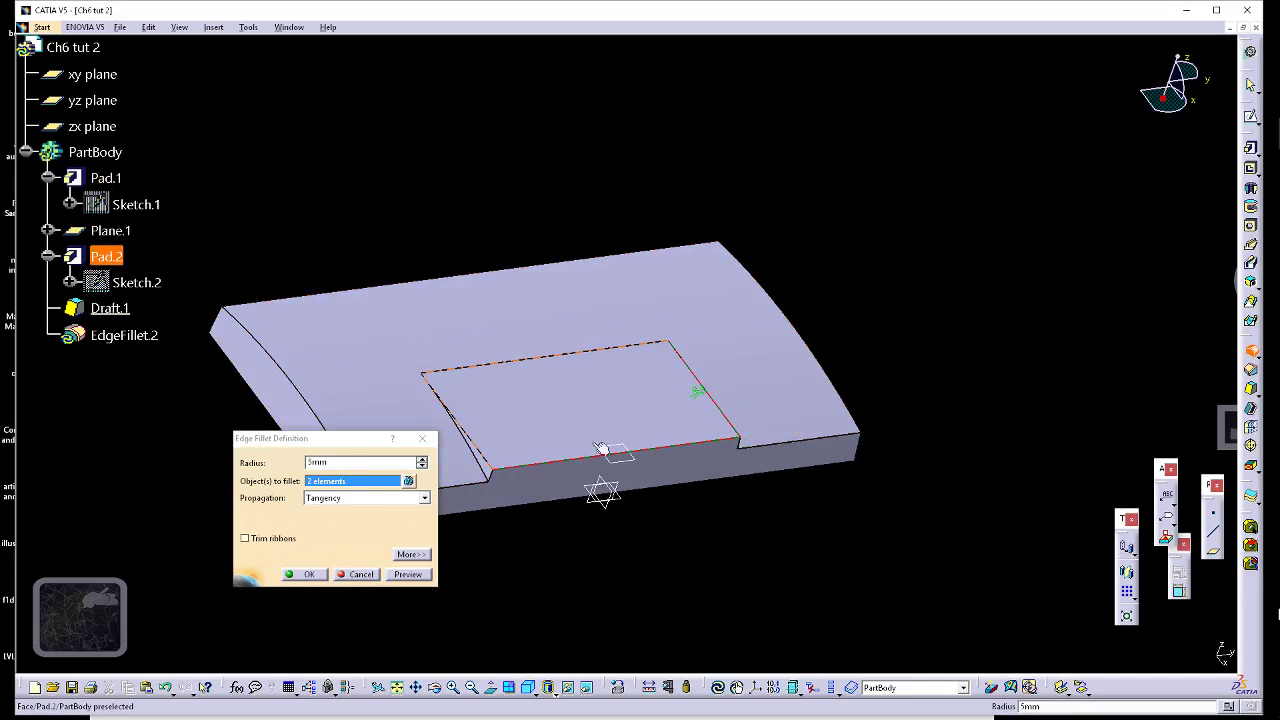
{"action": "left_click", "coordinate": [485, 453]}
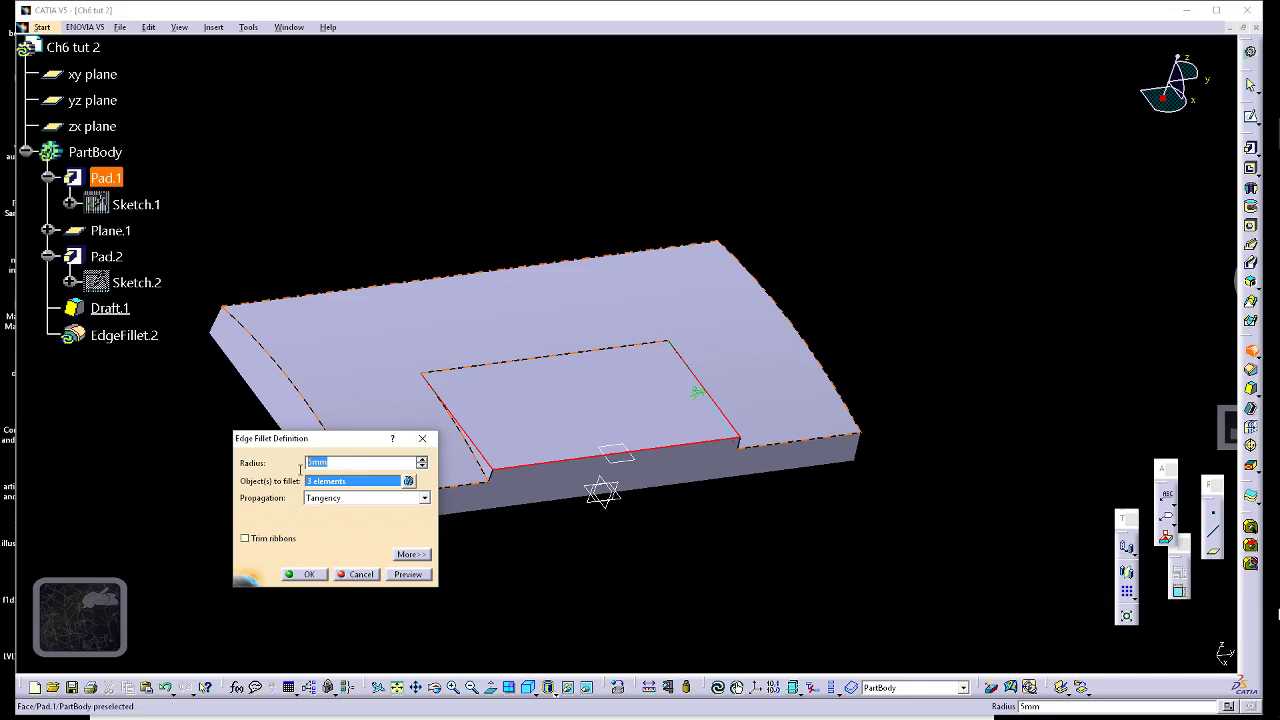
{"action": "type", "text": "3"}
{"action": "left_click", "coordinate": [309, 573]}
- Work through the ribbon update errors and keep-edge prompts while retrying the 3 mm fillet
{"action": "left_click", "coordinate": [752, 397]}
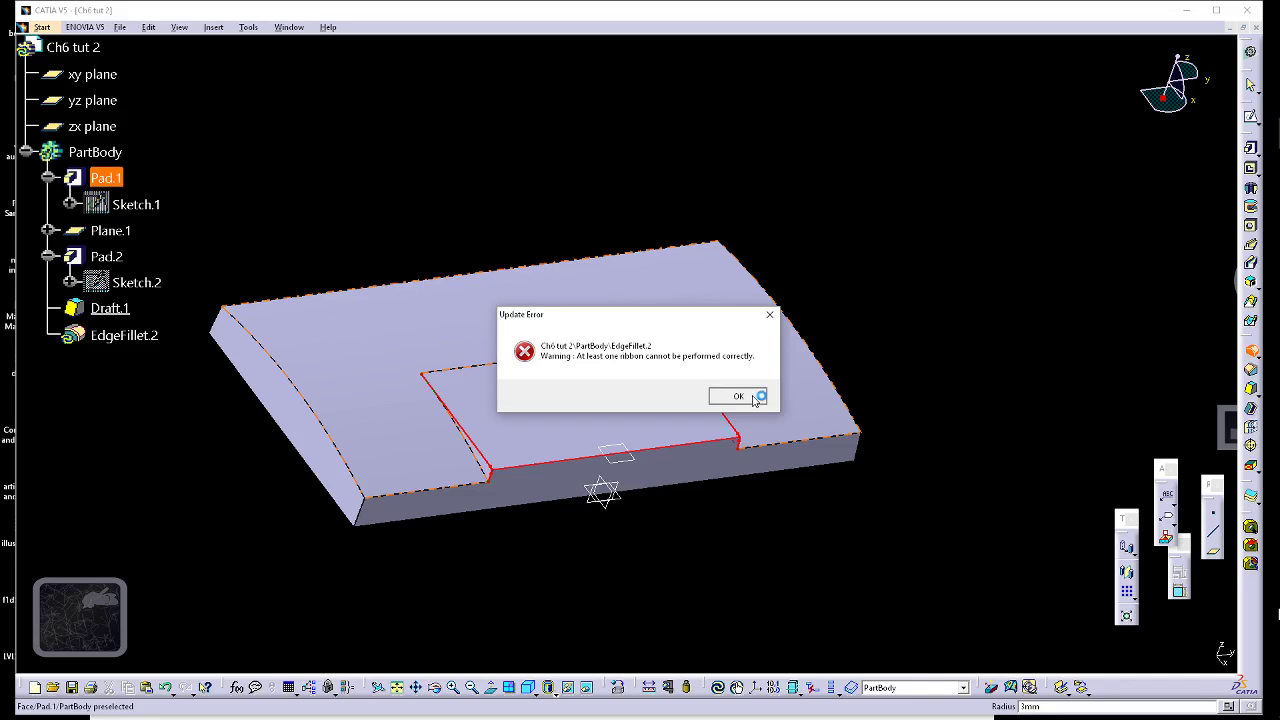
{"action": "left_click", "coordinate": [737, 397]}
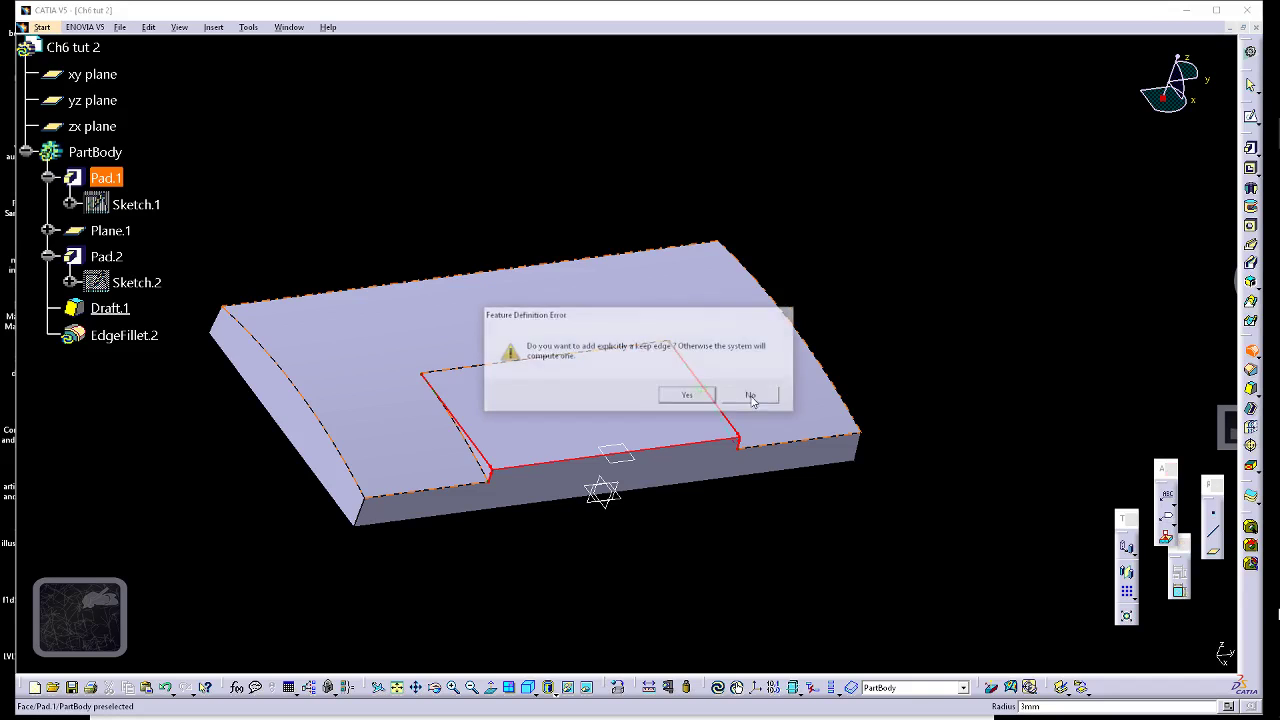
{"action": "left_click", "coordinate": [688, 396]}
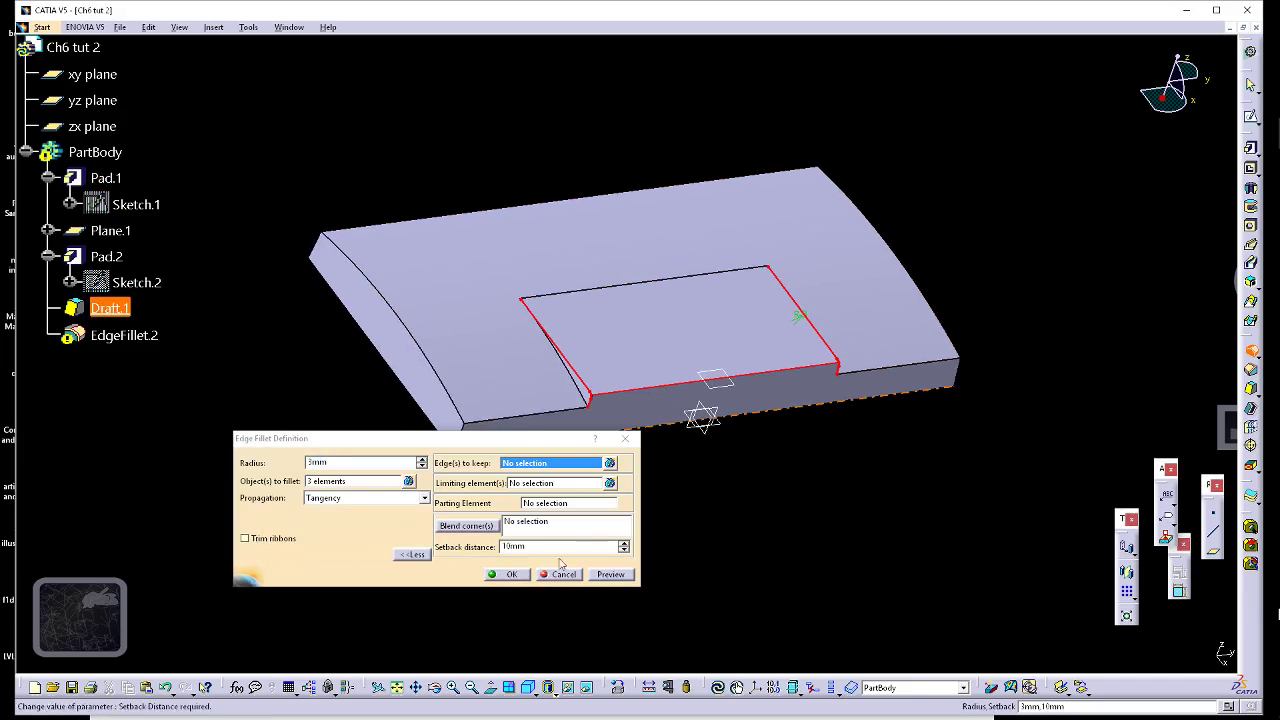
{"action": "left_click", "coordinate": [509, 574]}
{"action": "left_click", "coordinate": [740, 396]}
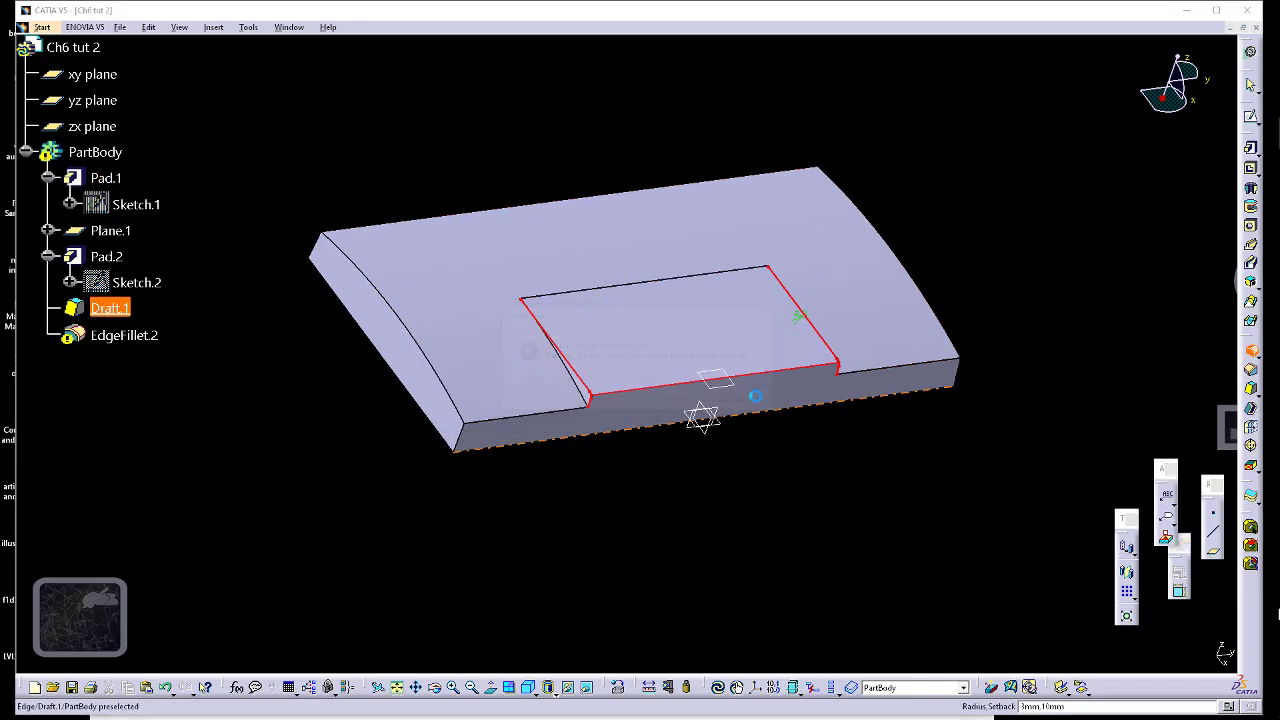
{"action": "left_click", "coordinate": [751, 397]}
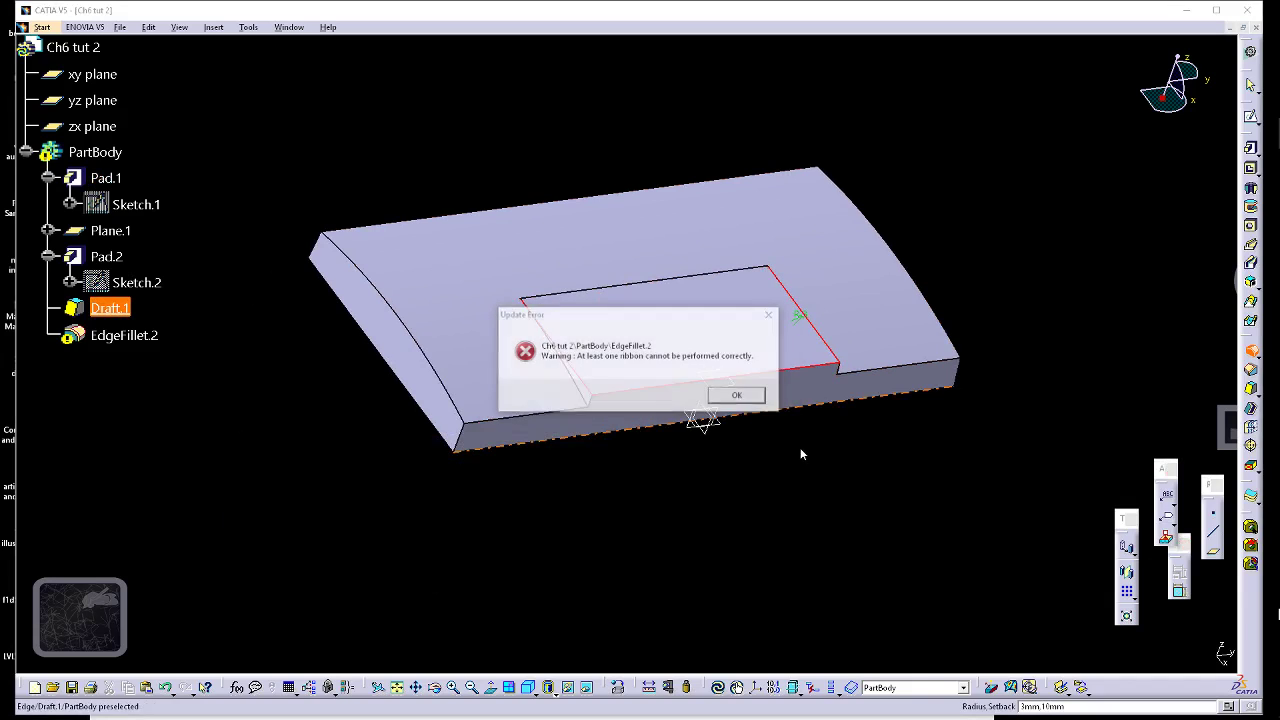
{"action": "left_click", "coordinate": [738, 397]}
- Change the radius to 2 mm, retry, then cancel the still-failing fillet
{"action": "middle_click_drag", "start_coordinate": [751, 516], "coordinate": [726, 455]}
{"action": "mouse_move", "coordinate": [718, 412]}
{"action": "middle_mouse_down"}
{"action": "mouse_move", "coordinate": [727, 391]}
{"action": "mouse_move", "coordinate": [740, 402]}
{"action": "middle_mouse_up"}
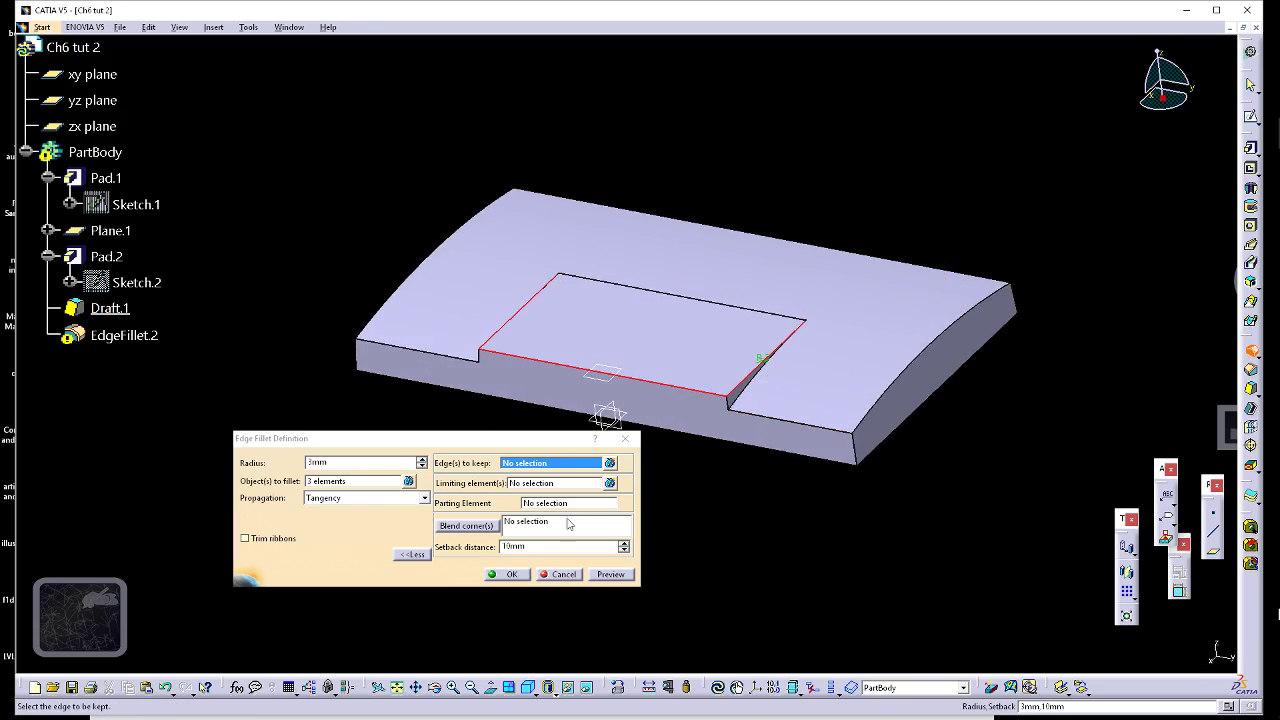
{"action": "double_click", "coordinate": [318, 462]}
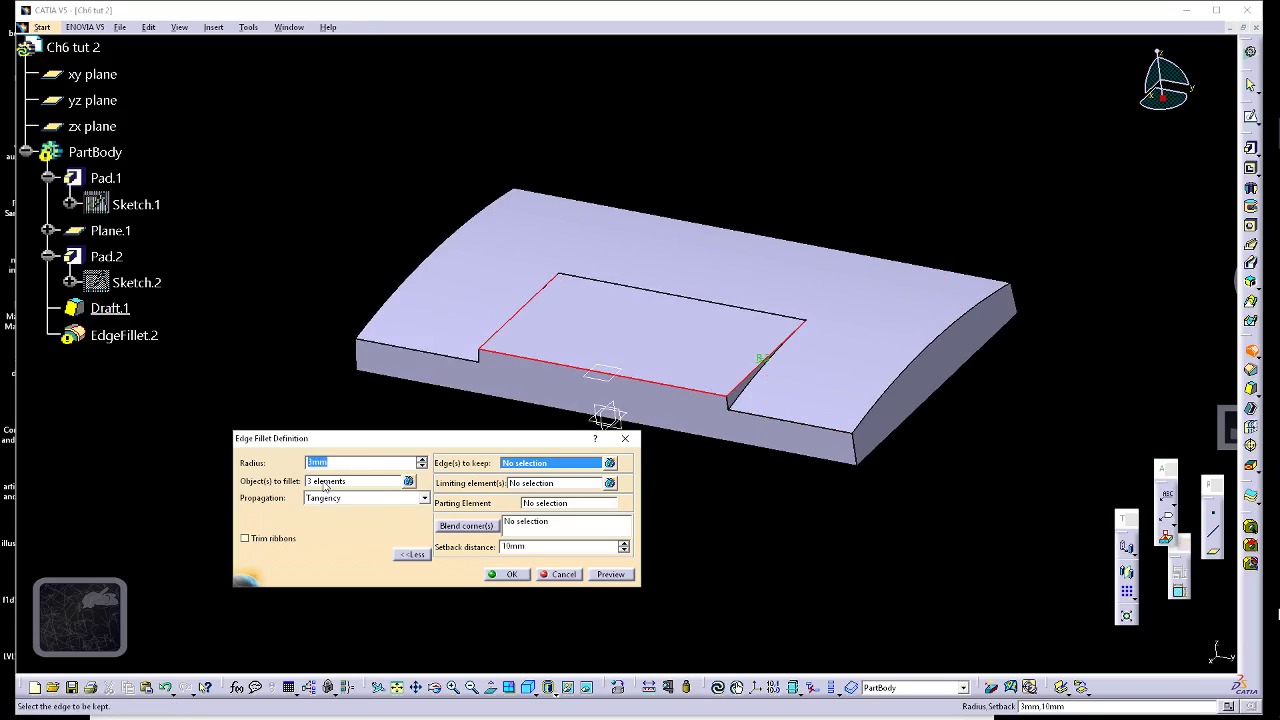
{"action": "type", "text": "2"}
{"action": "left_click", "coordinate": [507, 574]}
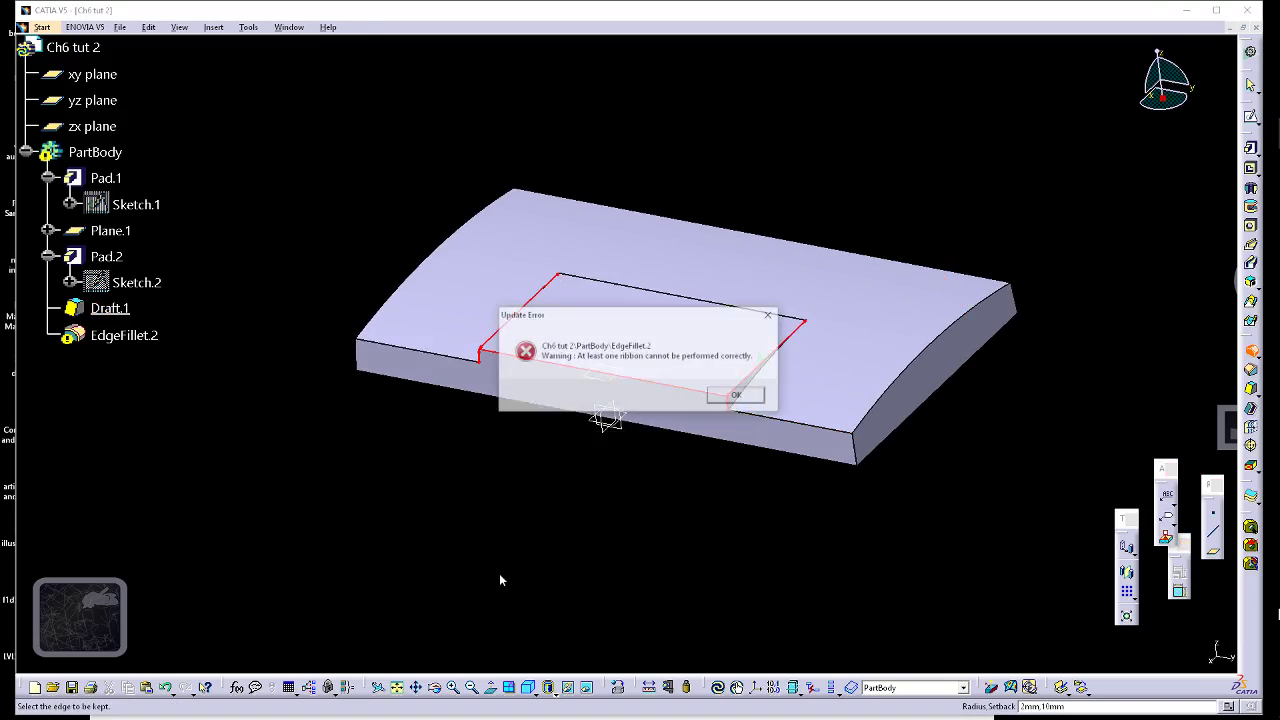
{"action": "left_click", "coordinate": [735, 396]}
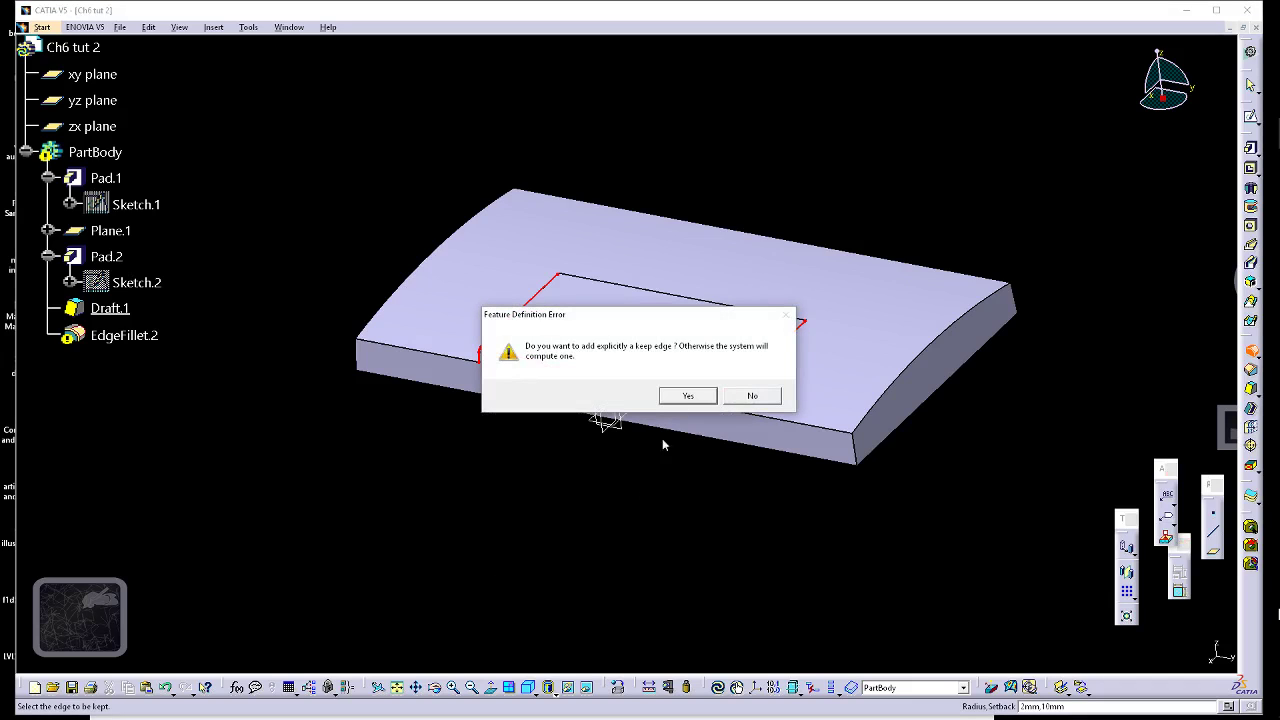
{"action": "left_click", "coordinate": [751, 395]}
{"action": "left_click", "coordinate": [736, 395]}
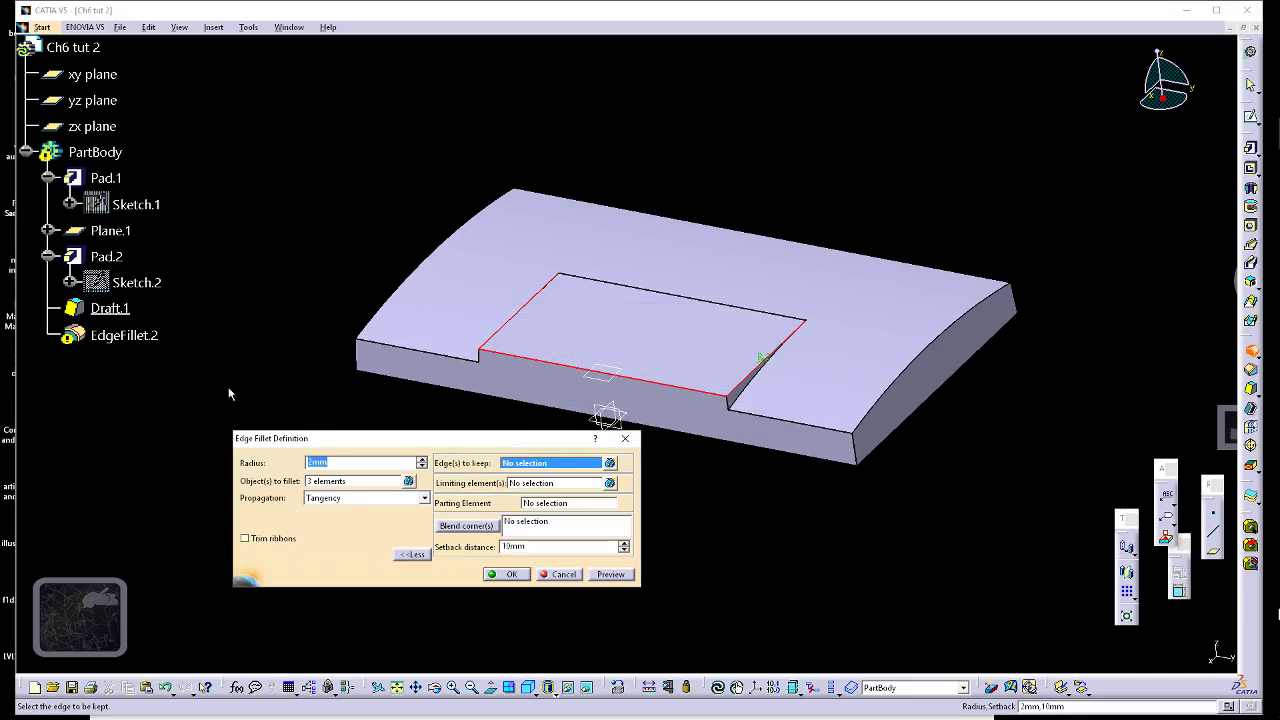
{"action": "left_click", "coordinate": [565, 574]}
{"action": "middle_click_drag", "start_coordinate": [488, 514], "coordinate": [643, 503]}
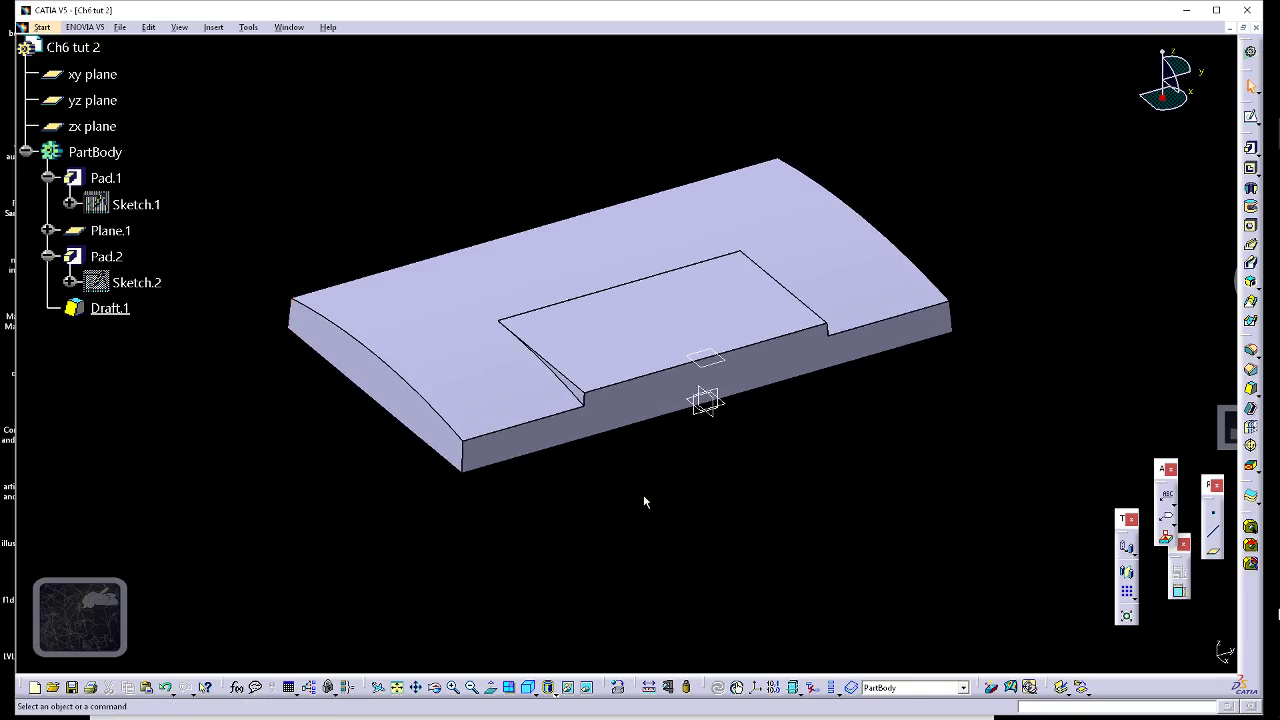
{"action": "middle_click_drag", "start_coordinate": [660, 460], "coordinate": [1198, 228], "text": "ctrl"}
{"action": "left_click", "coordinate": [1250, 350]}
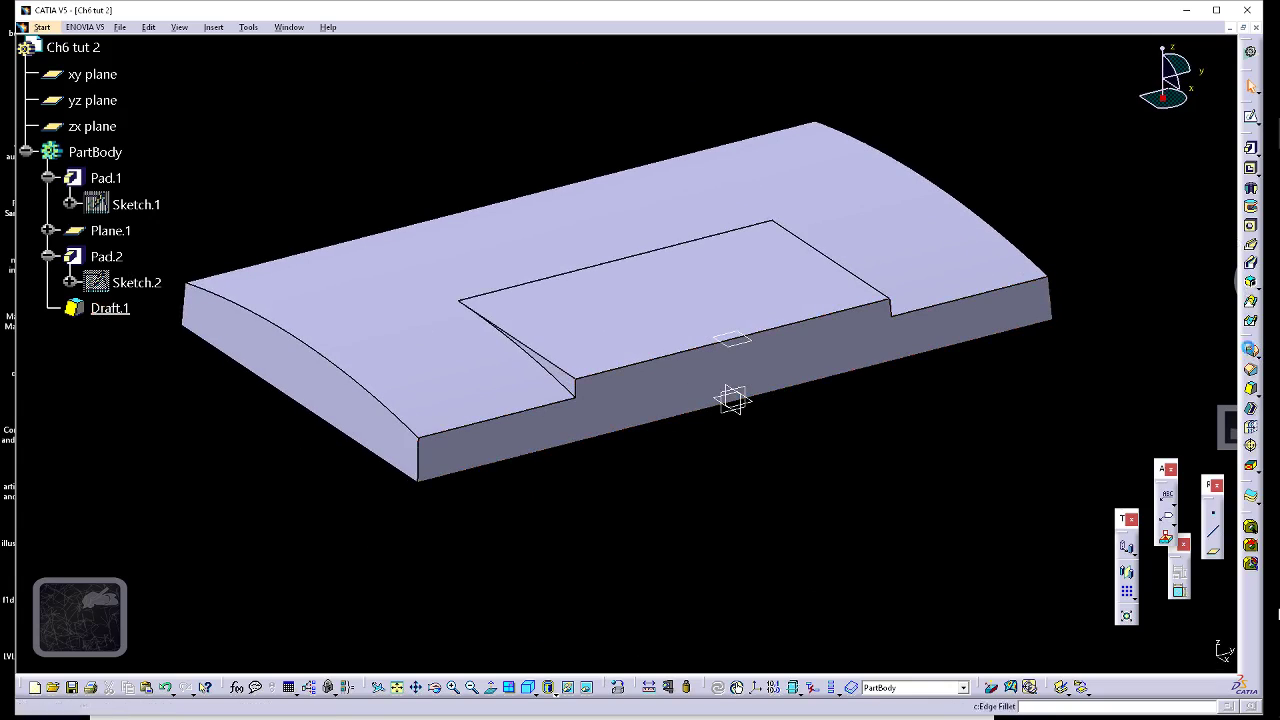
{"action": "left_click", "coordinate": [577, 369]}
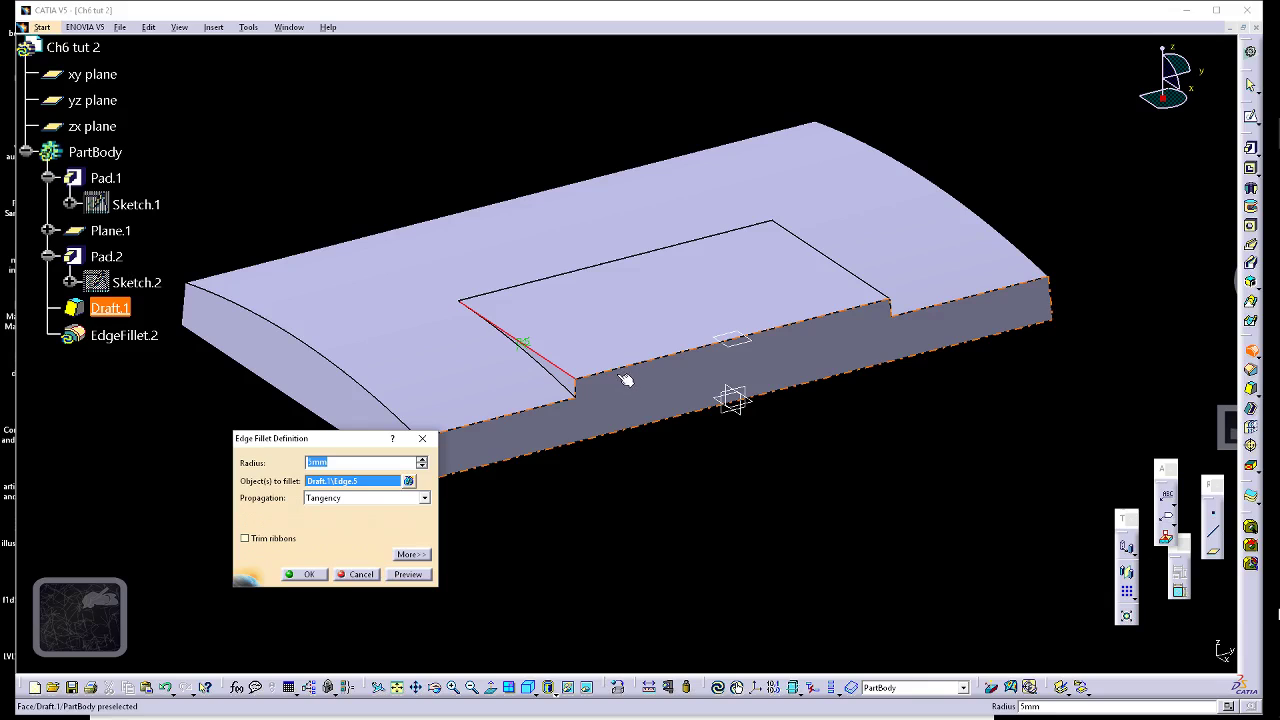
{"action": "left_click", "coordinate": [585, 375]}
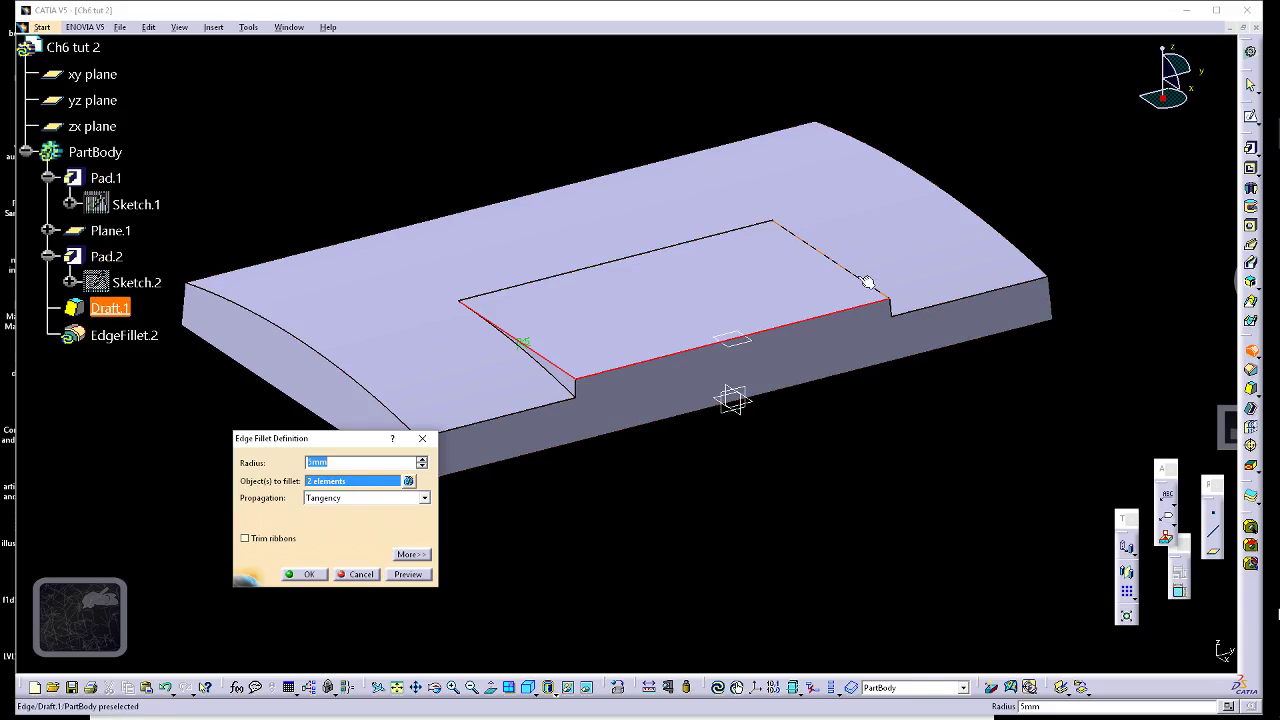
{"action": "left_click", "coordinate": [866, 283]}
{"action": "type", "text": "3"}
{"action": "left_click", "coordinate": [309, 574]}
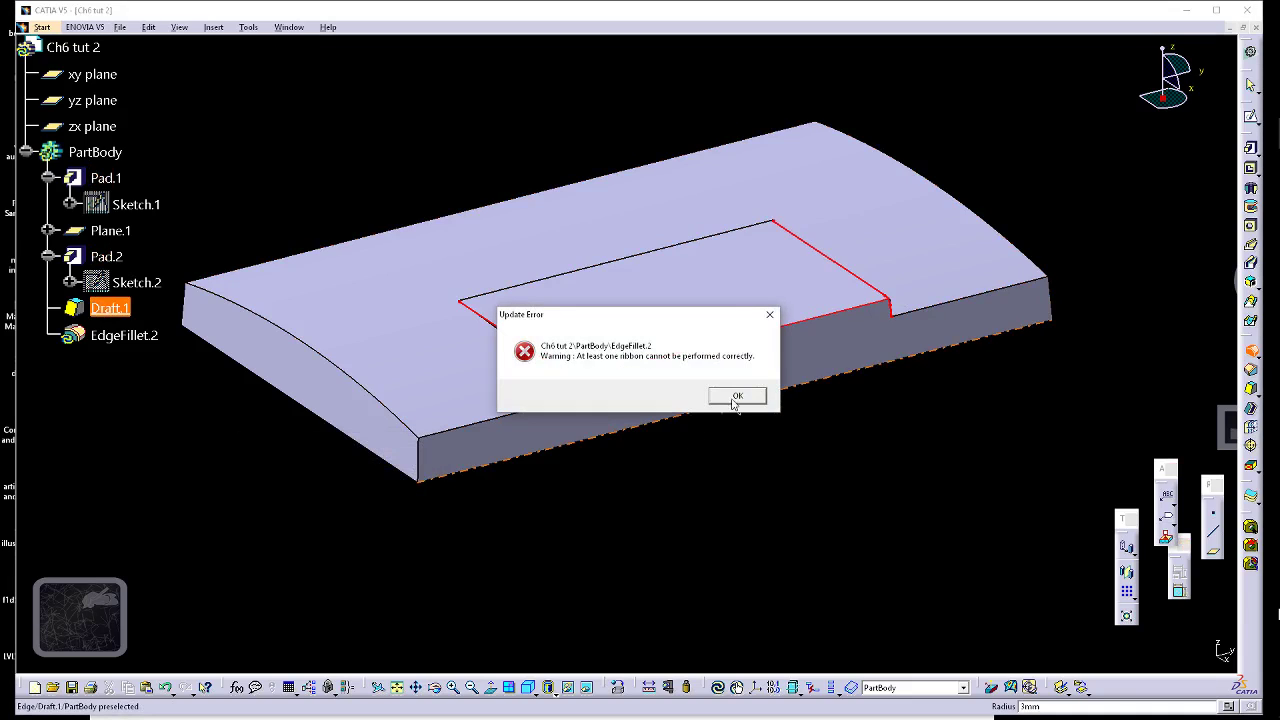
{"action": "left_click", "coordinate": [736, 398]}
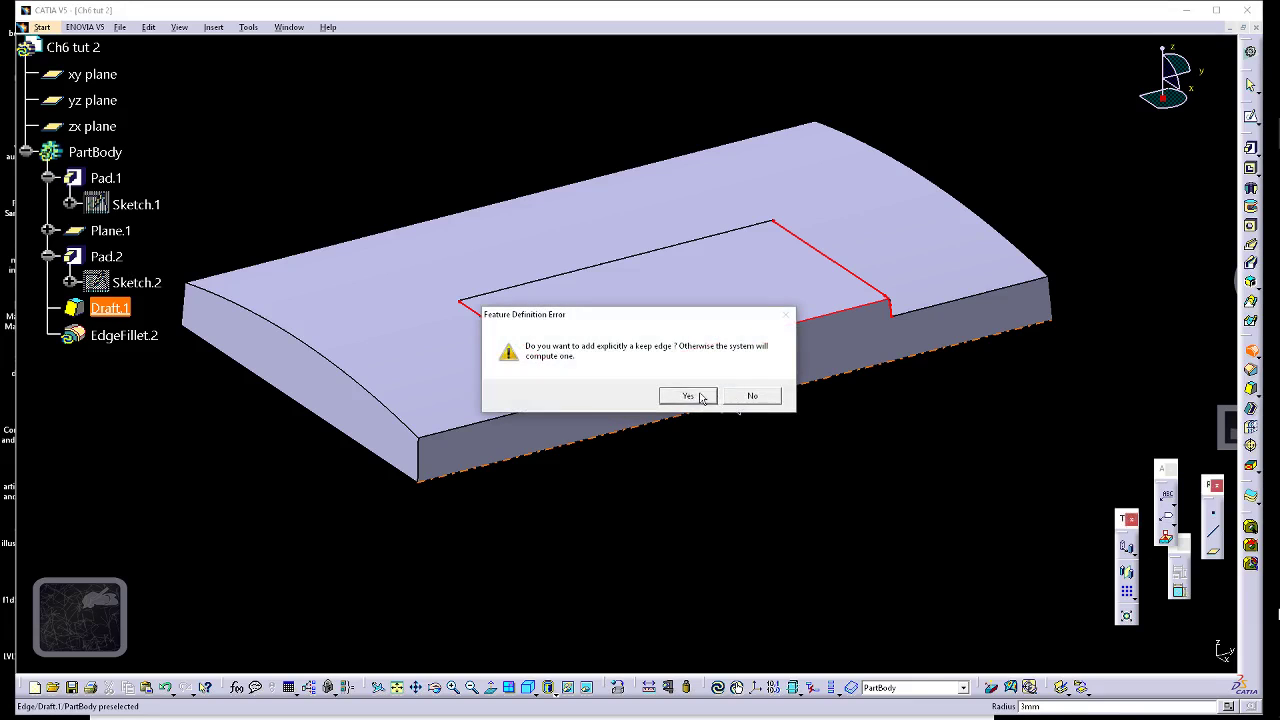
{"action": "left_click", "coordinate": [702, 397]}
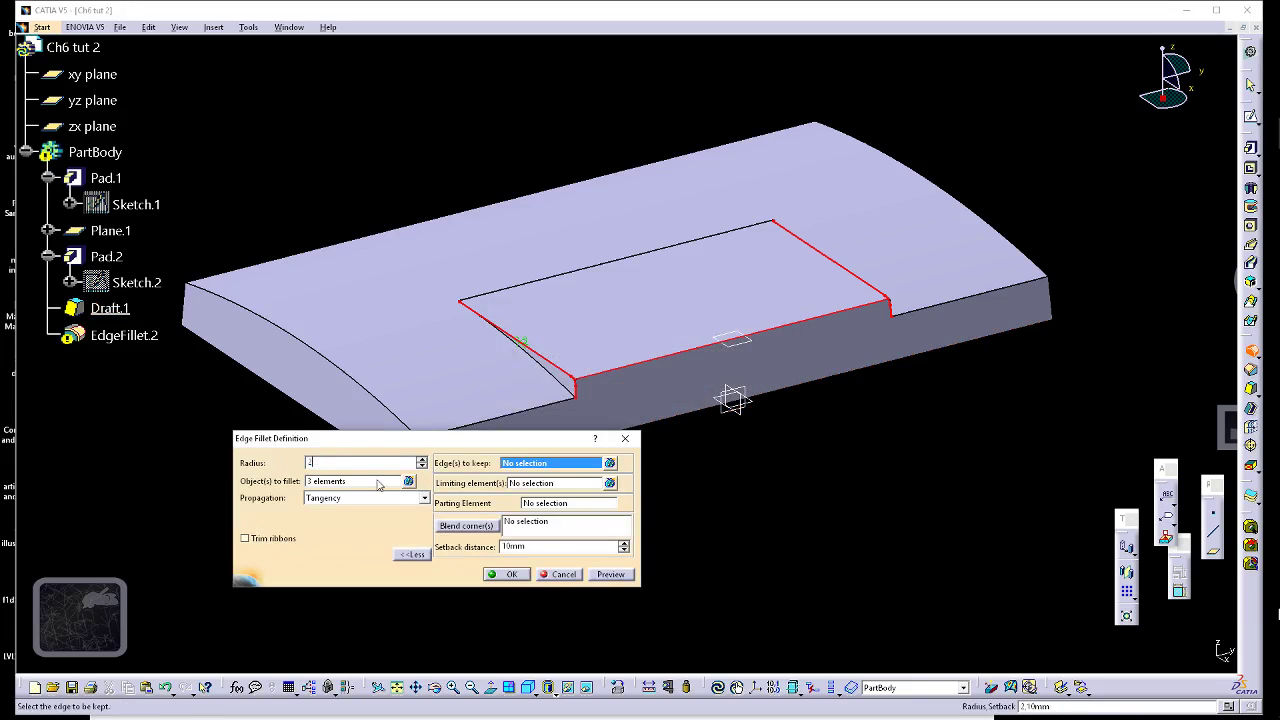
{"action": "key", "text": "BackSpace"}
{"action": "type", "text": "1"}
{"action": "left_click", "coordinate": [505, 573]}
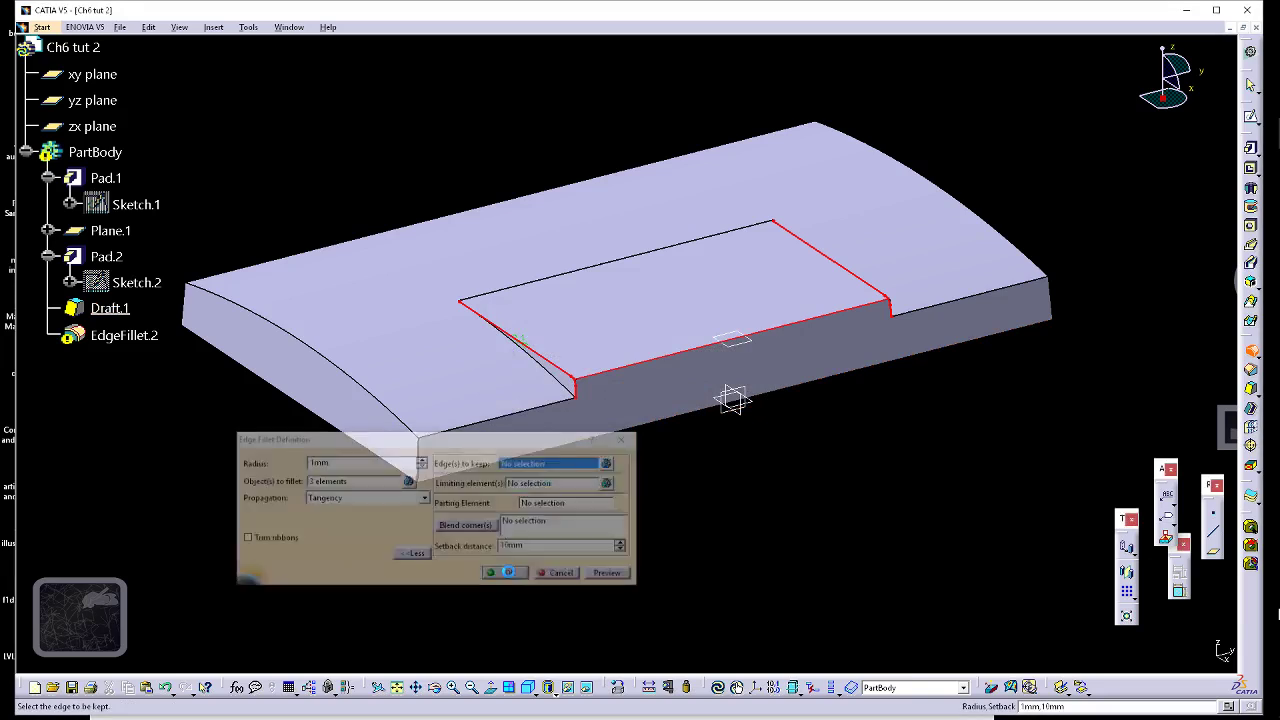
{"action": "left_click", "coordinate": [737, 398]}
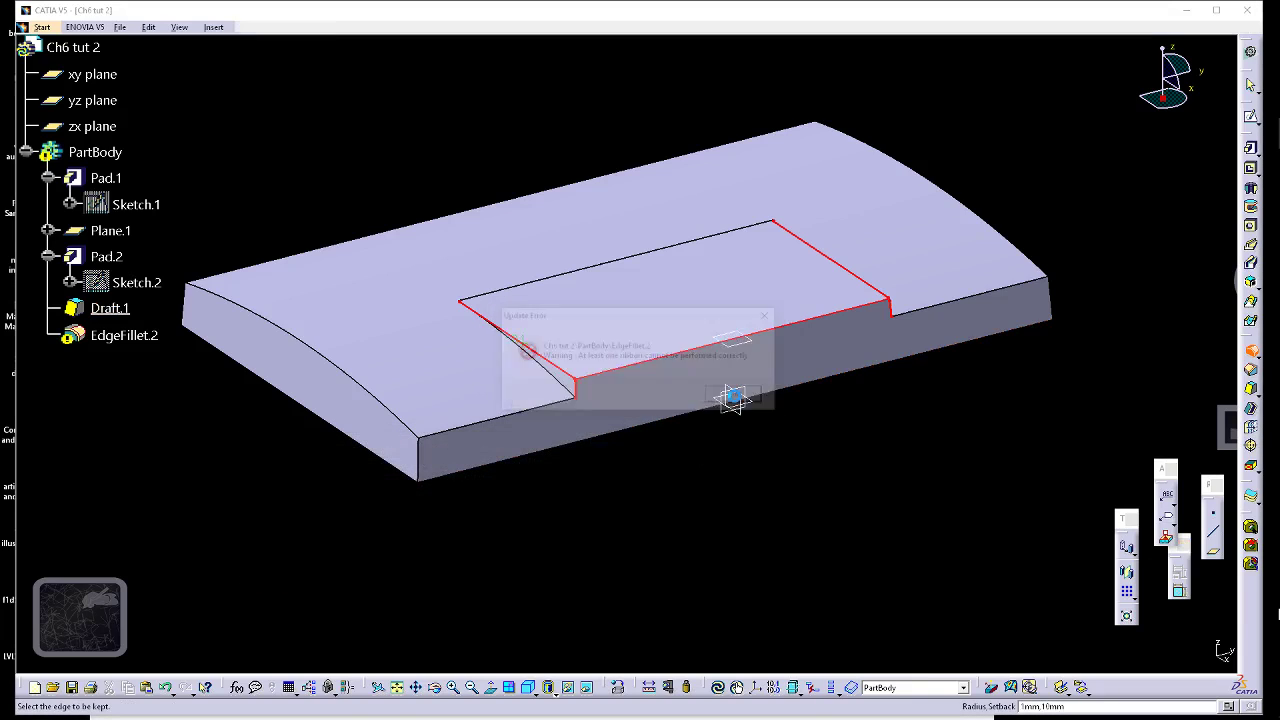
{"action": "left_click", "coordinate": [740, 398]}
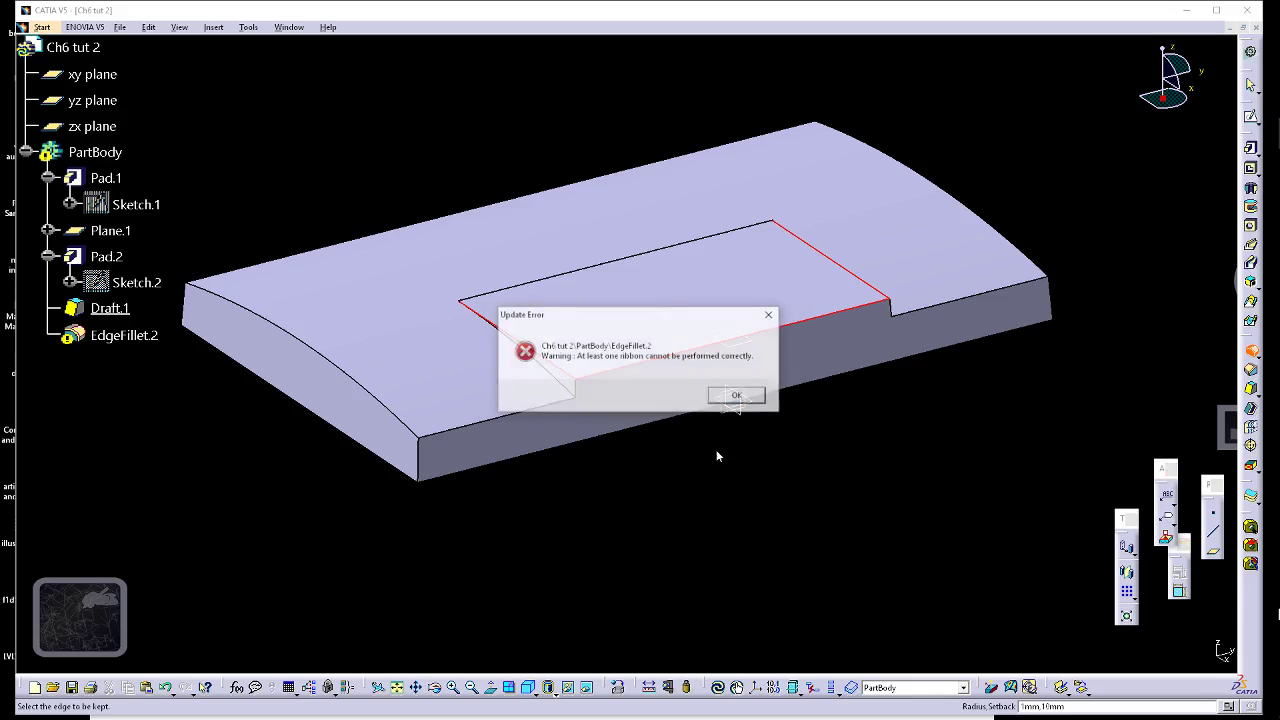
{"action": "left_click", "coordinate": [742, 400]}
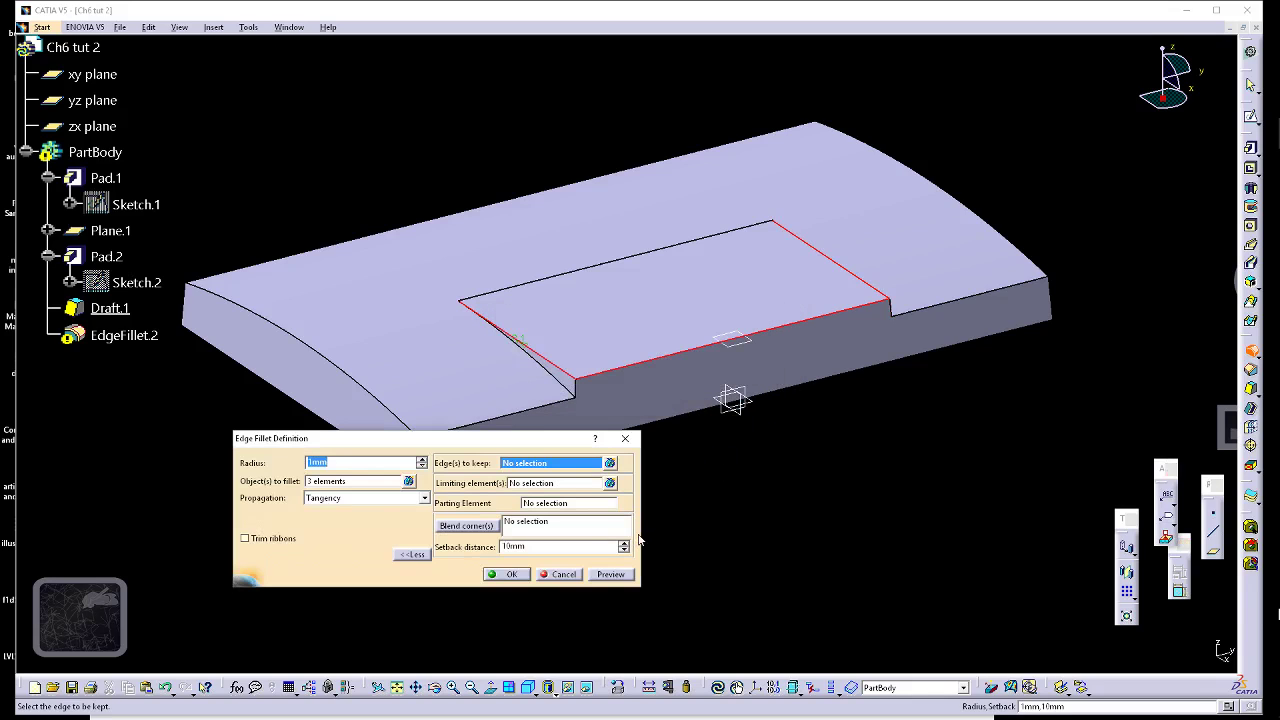
{"action": "left_click", "coordinate": [424, 497]}
{"action": "left_click", "coordinate": [690, 575]}
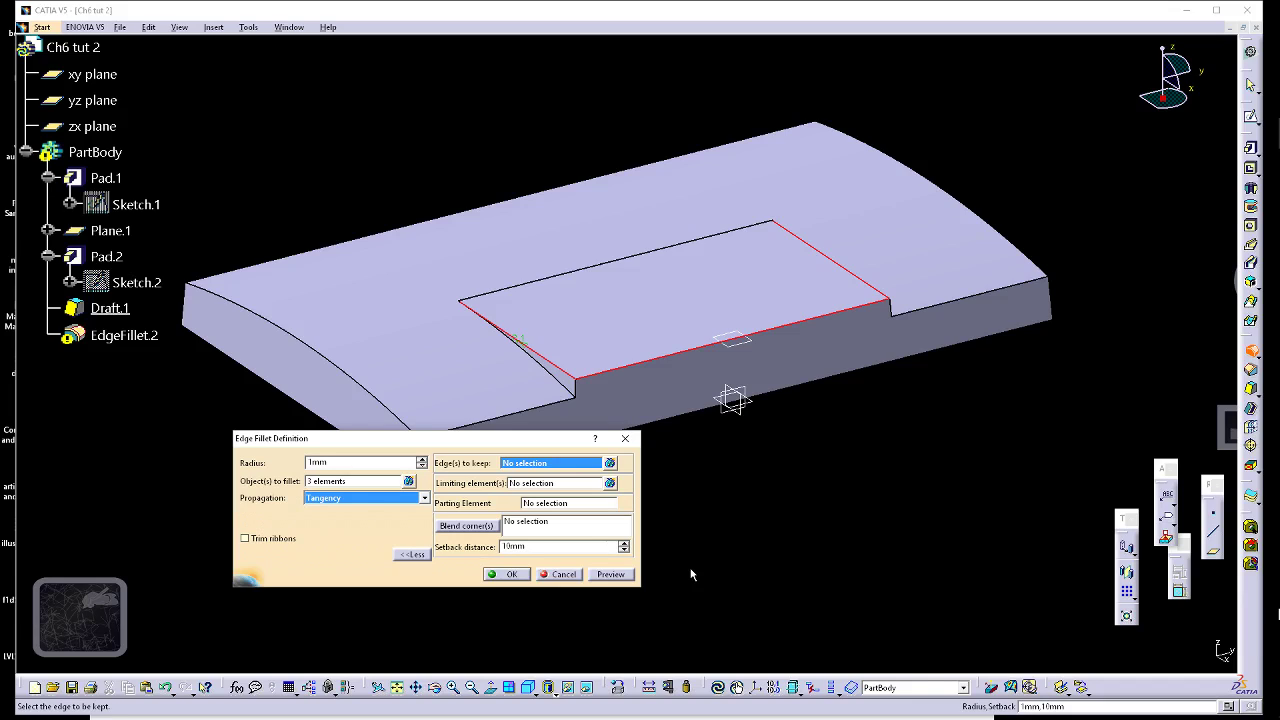
{"action": "left_click", "coordinate": [560, 575]}
{"action": "middle_click_drag", "start_coordinate": [584, 484], "coordinate": [888, 371]}
{"action": "middle_click_drag", "start_coordinate": [369, 536], "coordinate": [871, 349]}
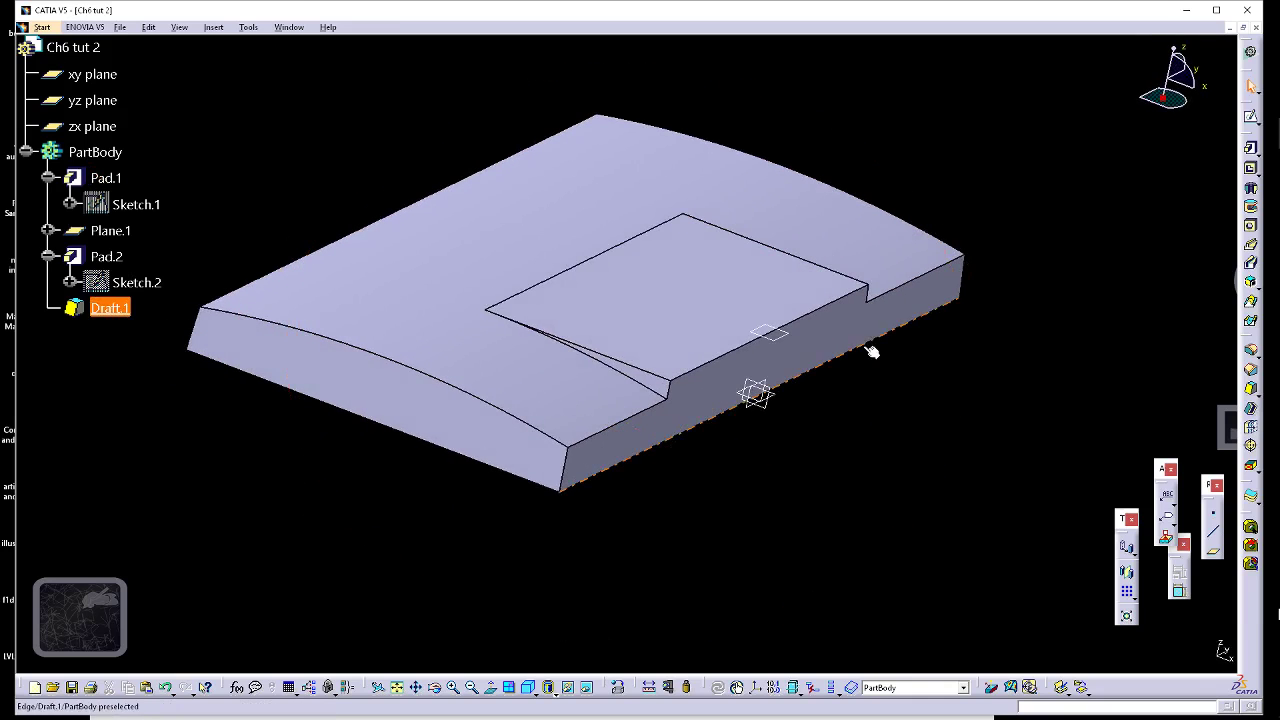
- Round the pocket's two sloped draft edges with a 1 mm edge fillet, dismissing the warnings
{"action": "left_click", "coordinate": [638, 385]}
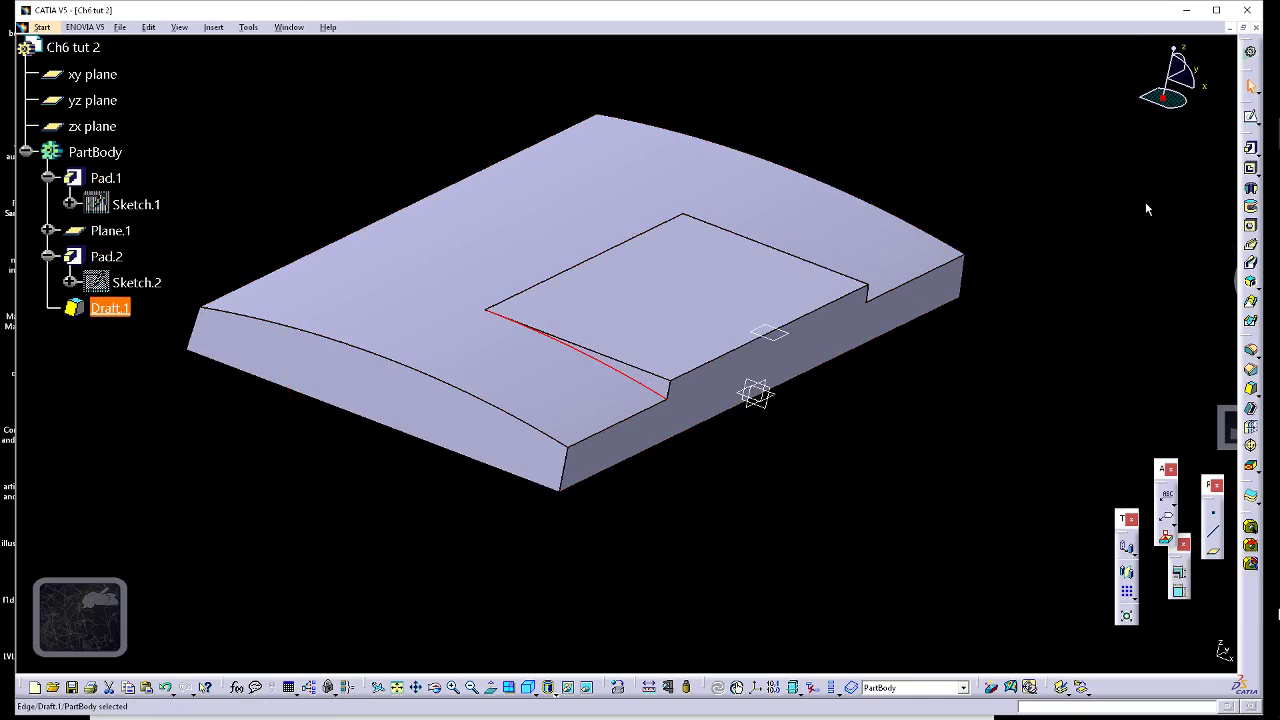
{"action": "middle_click_drag", "start_coordinate": [1005, 356], "coordinate": [502, 440]}
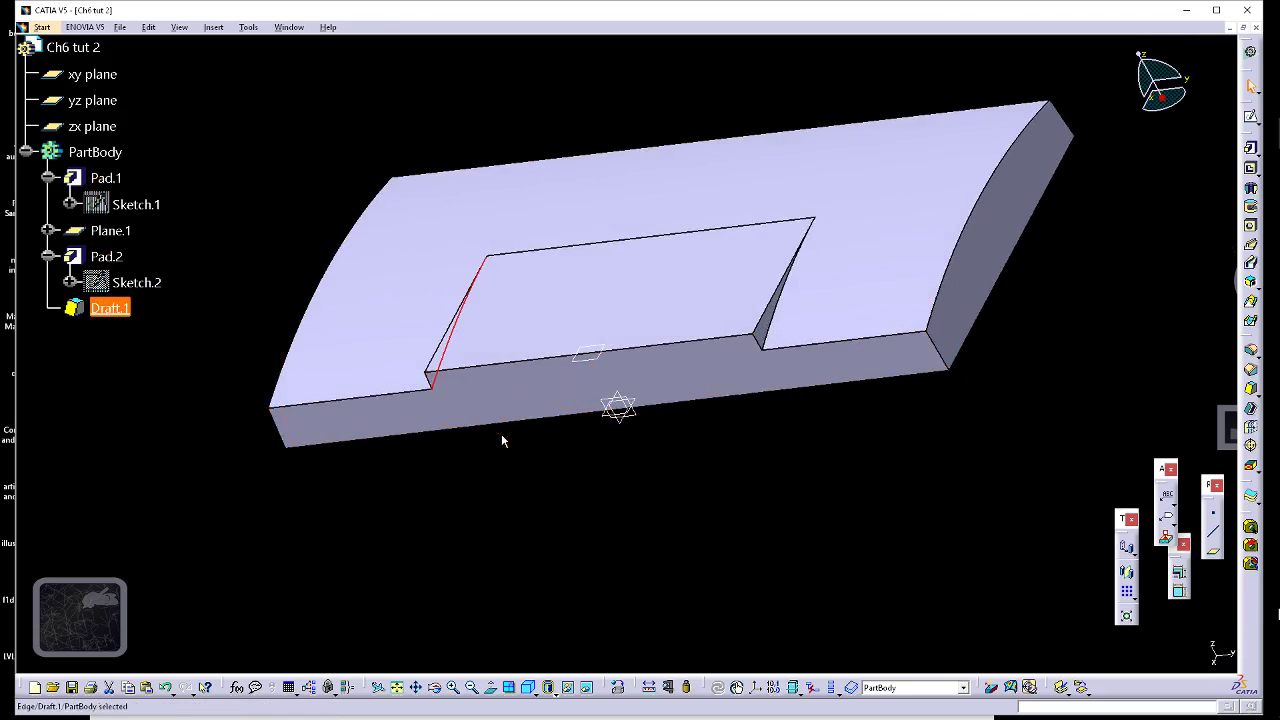
{"action": "left_click", "coordinate": [786, 306], "text": "ctrl"}
{"action": "left_click", "coordinate": [1251, 353]}
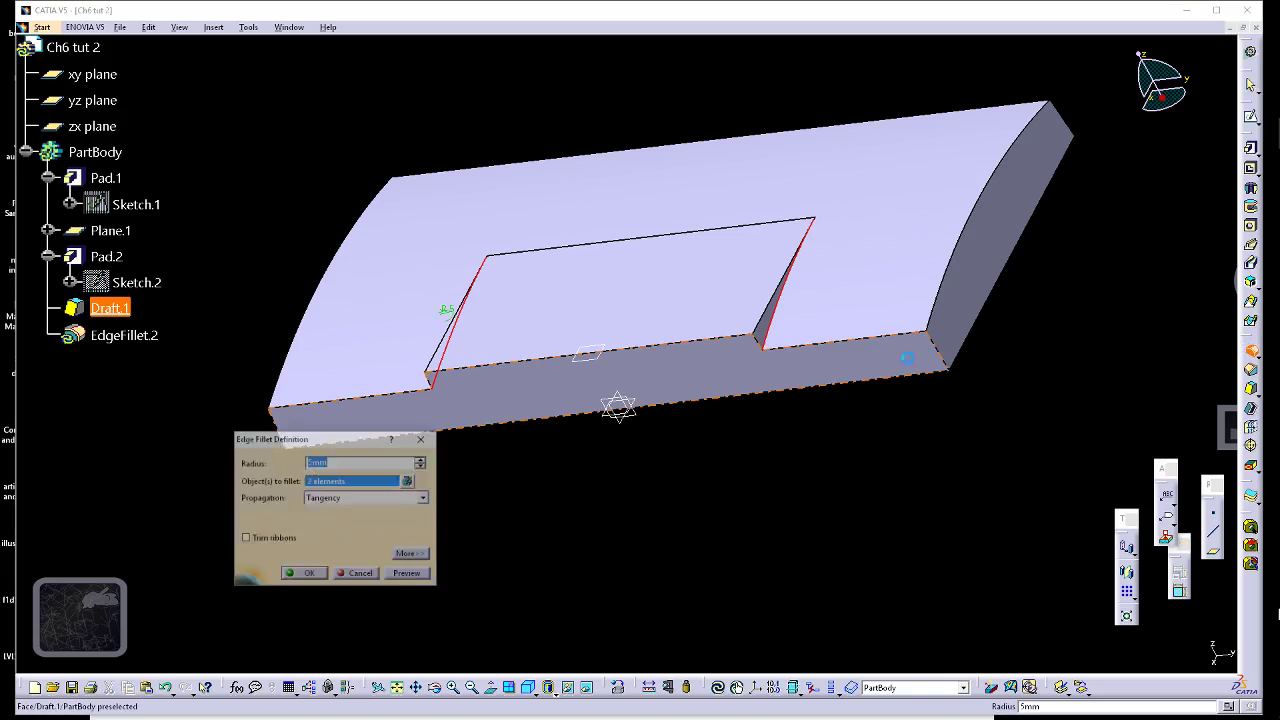
{"action": "left_click", "coordinate": [312, 575]}
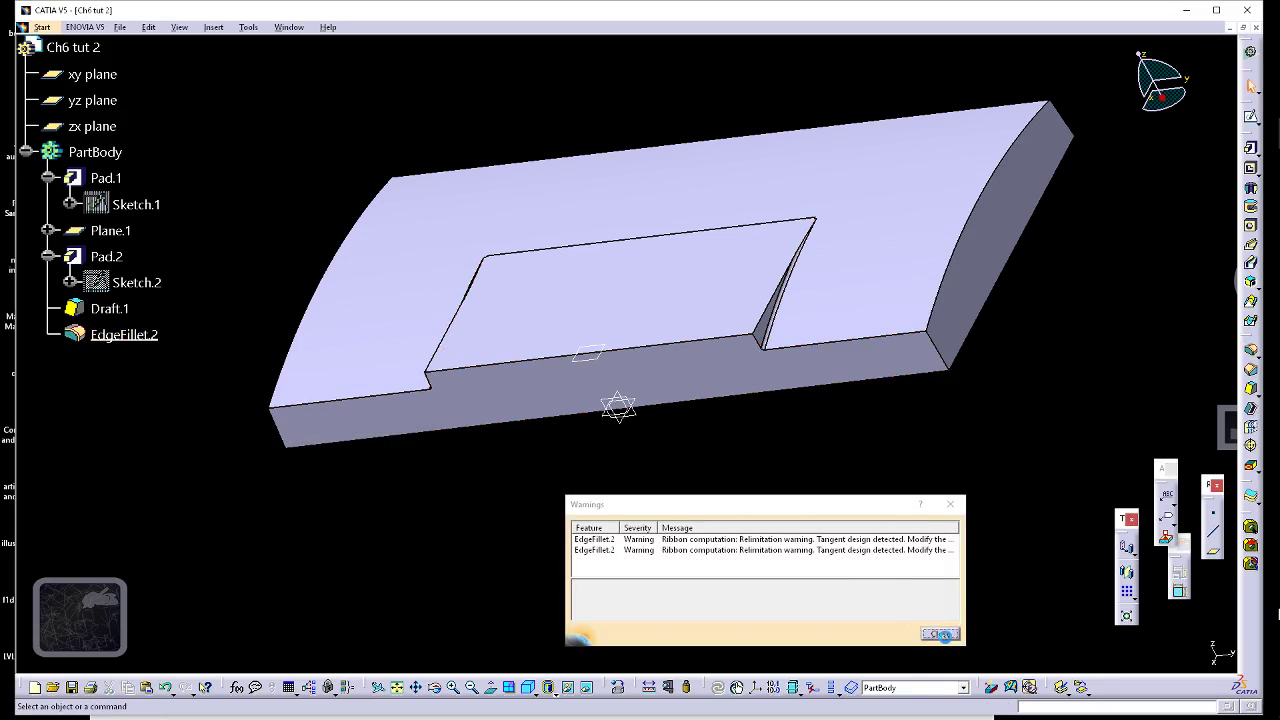
{"action": "left_click", "coordinate": [940, 633]}
{"action": "middle_click_drag", "start_coordinate": [898, 600], "coordinate": [650, 377]}
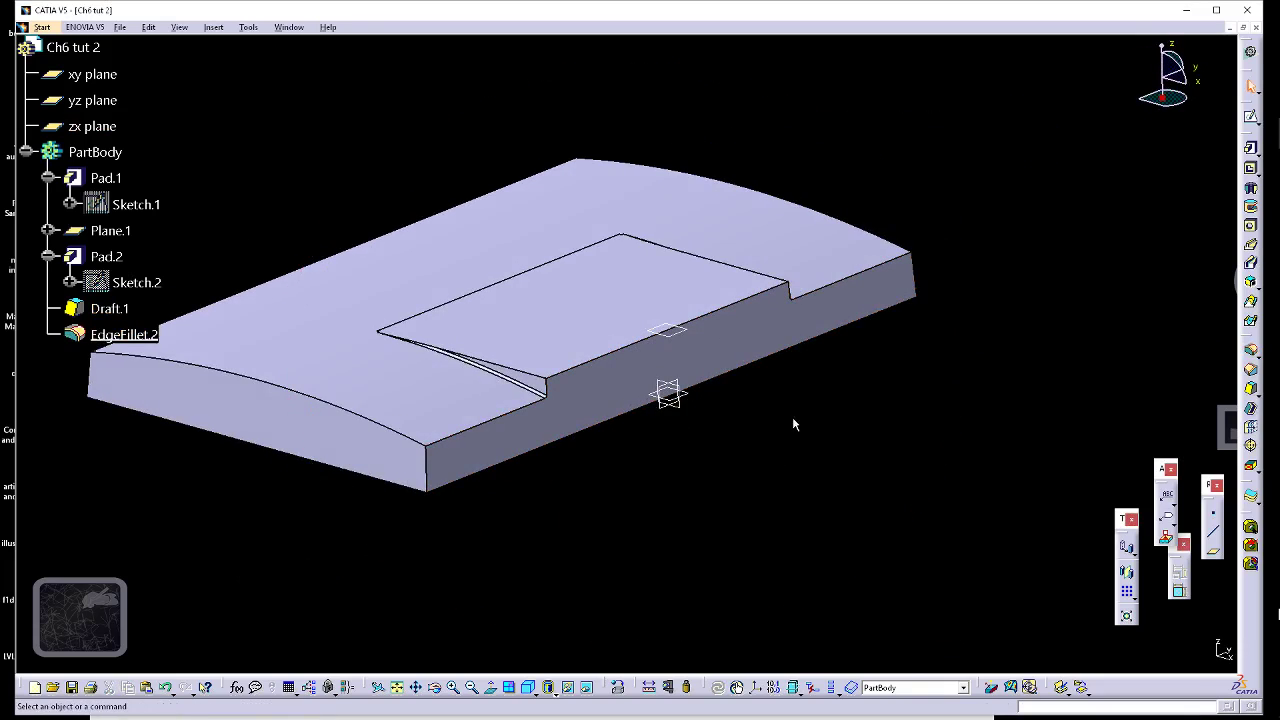
{"action": "middle_click_drag", "start_coordinate": [791, 421], "coordinate": [1030, 366]}
{"action": "left_click", "coordinate": [1250, 350]}
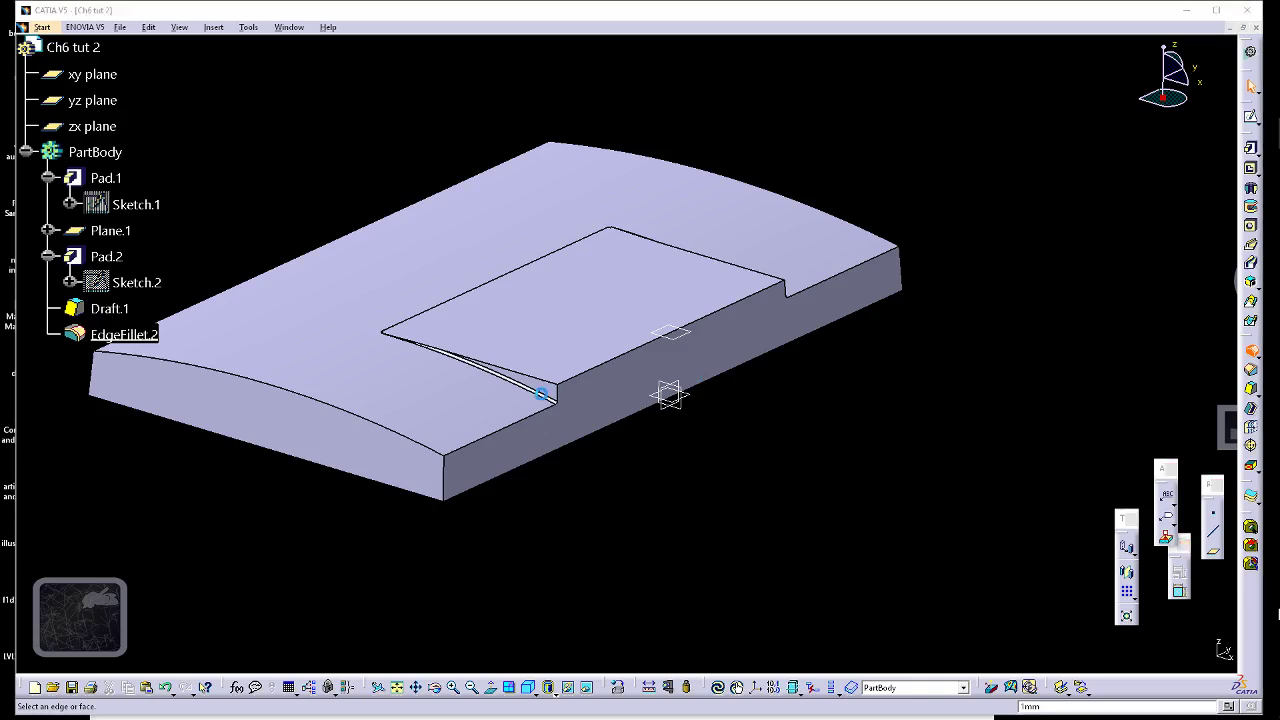
- Fillet the four pocket outline edges as EdgeFillet.3
{"action": "left_click", "coordinate": [551, 385]}
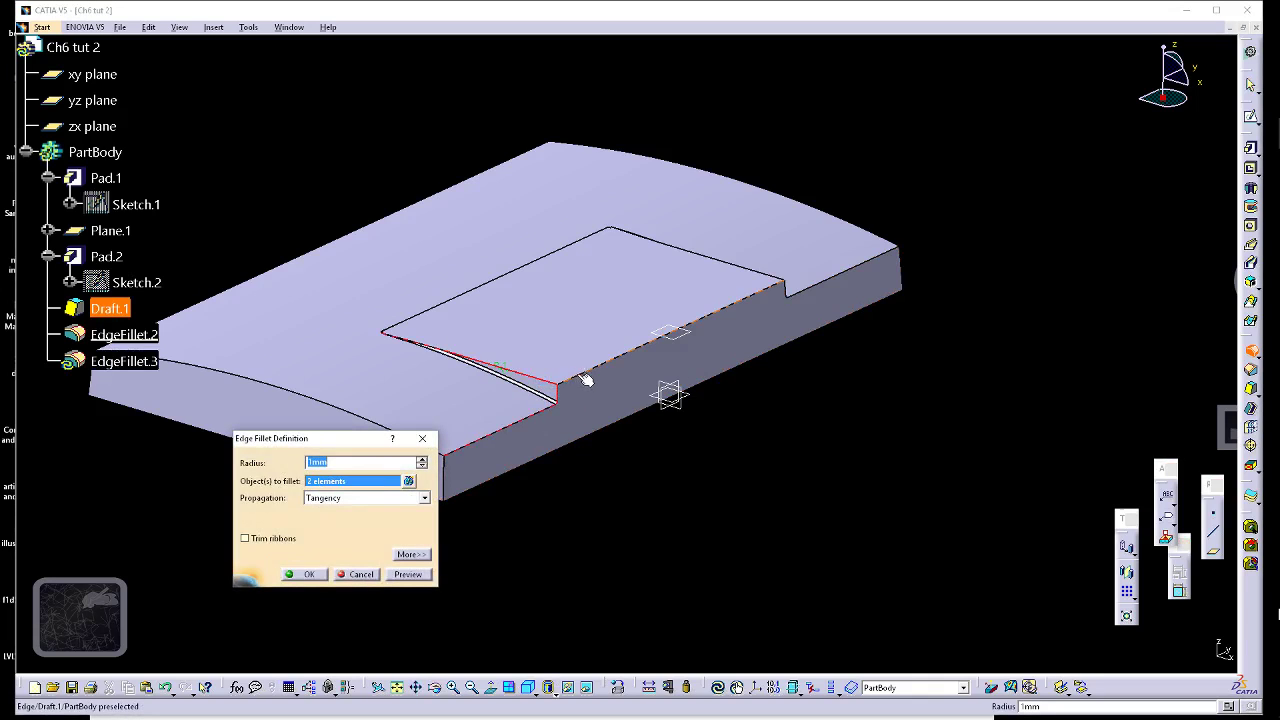
{"action": "left_click", "coordinate": [545, 392]}
{"action": "middle_click_drag", "start_coordinate": [640, 385], "coordinate": [684, 283]}
{"action": "left_click", "coordinate": [721, 301]}
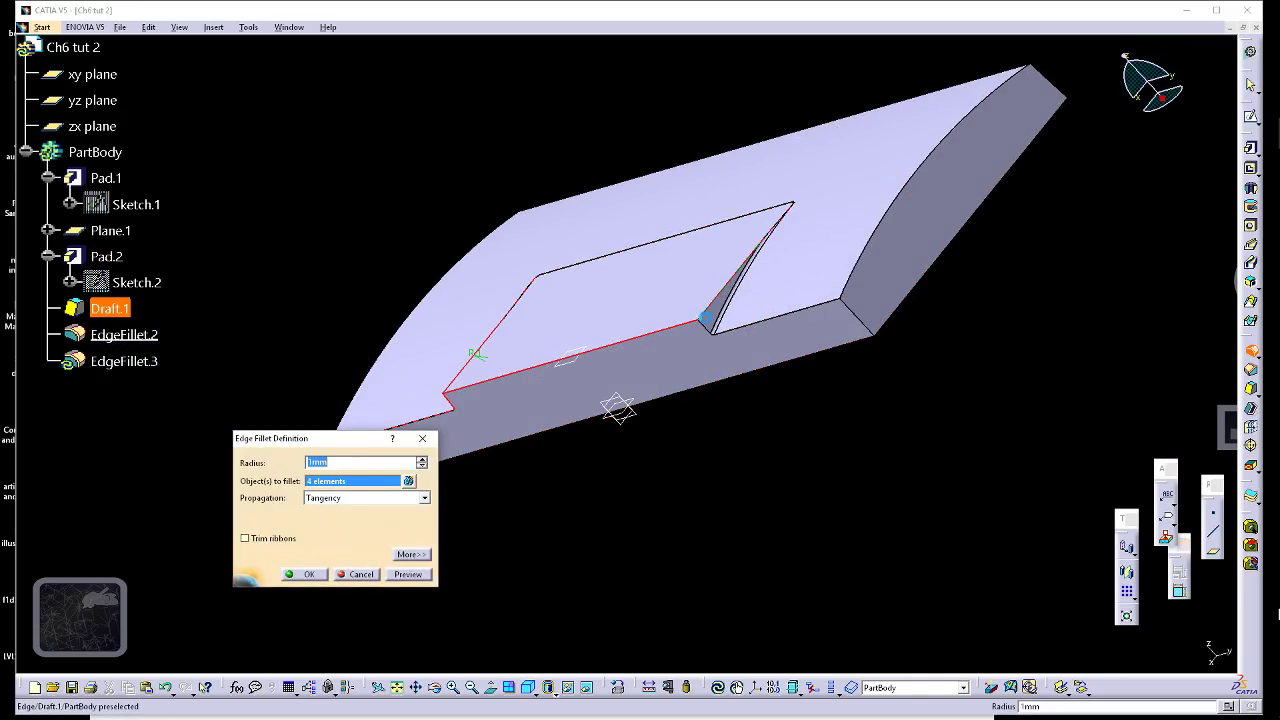
{"action": "left_click", "coordinate": [713, 336]}
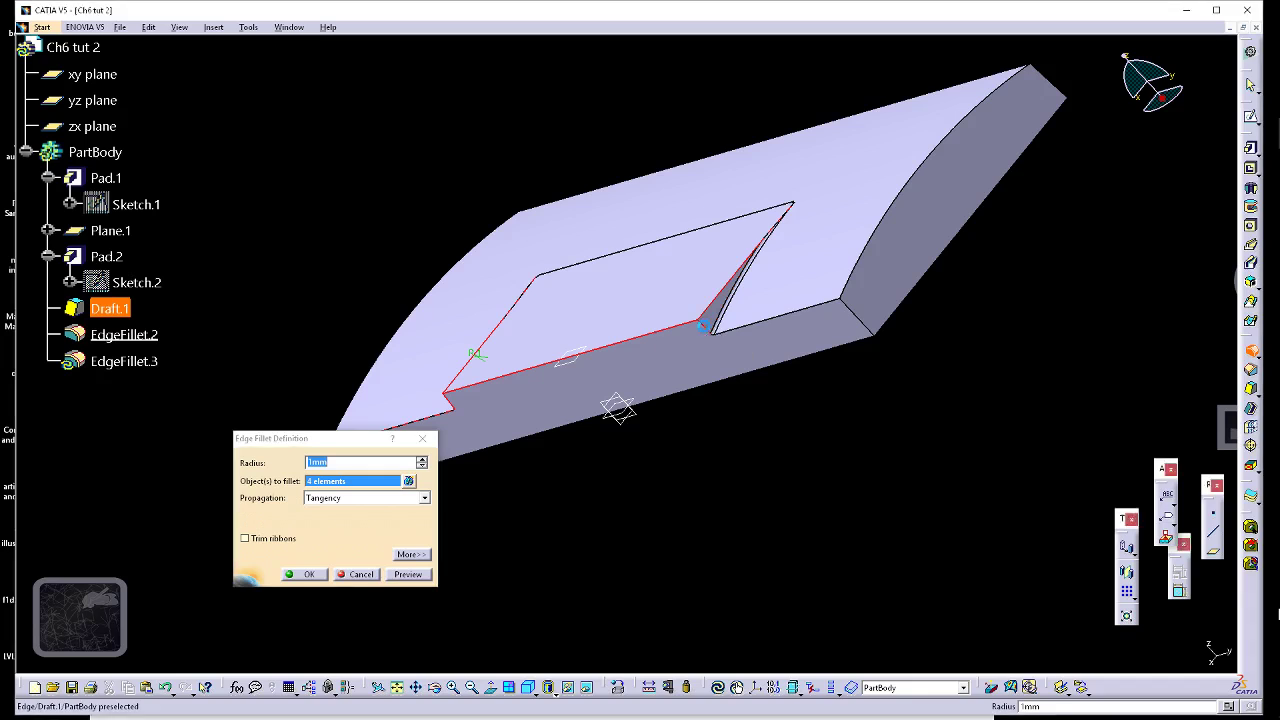
{"action": "left_click", "coordinate": [313, 573]}
{"action": "middle_click_drag", "start_coordinate": [340, 325], "coordinate": [603, 306]}
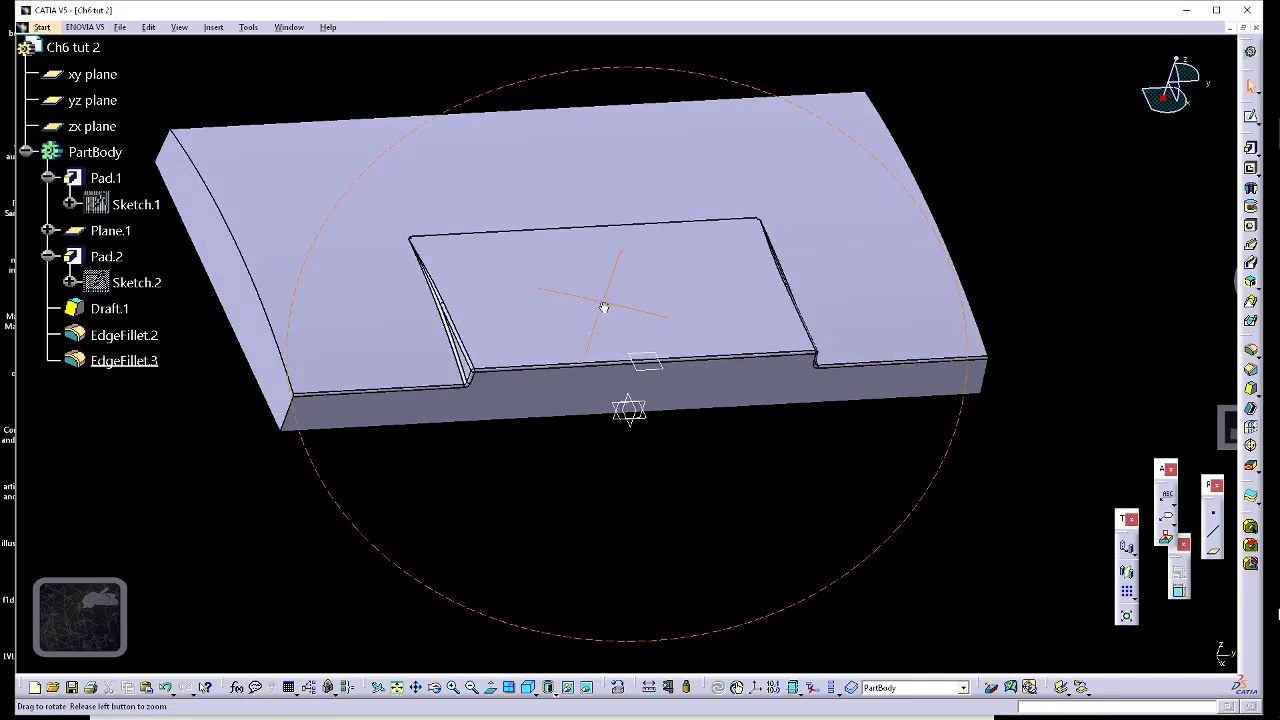
- Edit EdgeFillet.3 to use a 3 mm radius
{"action": "double_click", "coordinate": [124, 361]}
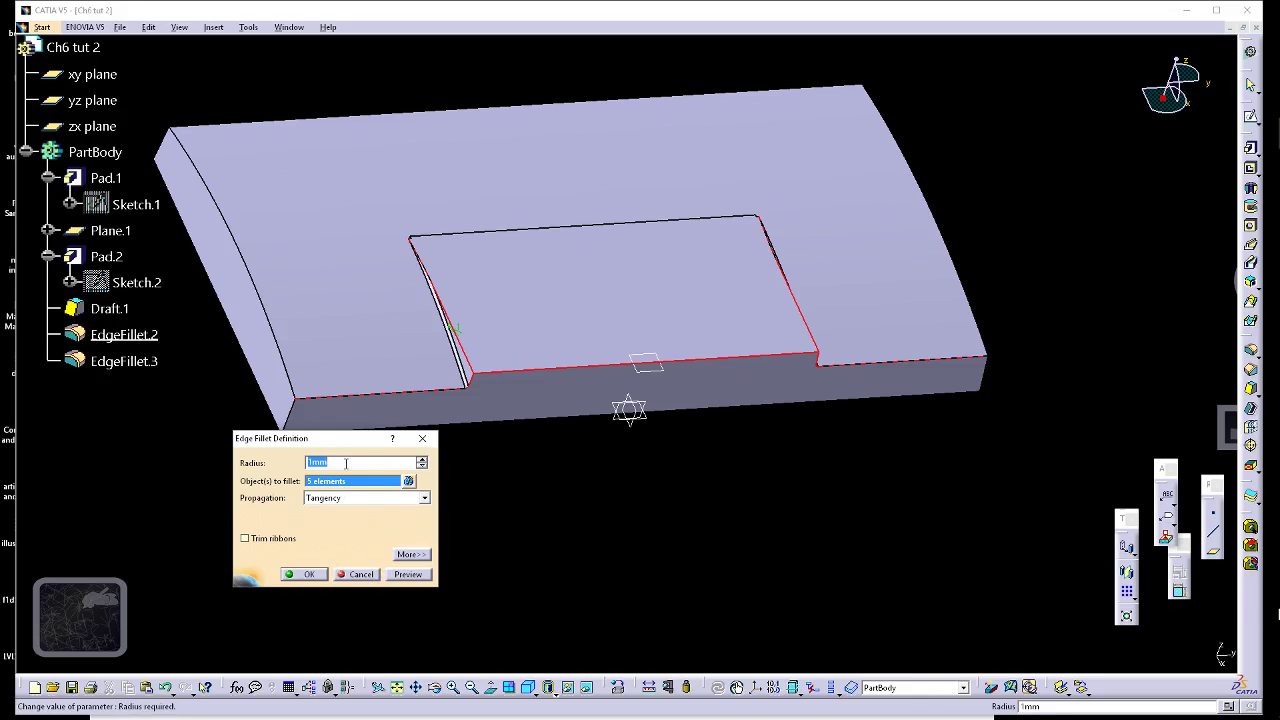
{"action": "key", "text": "Return"}
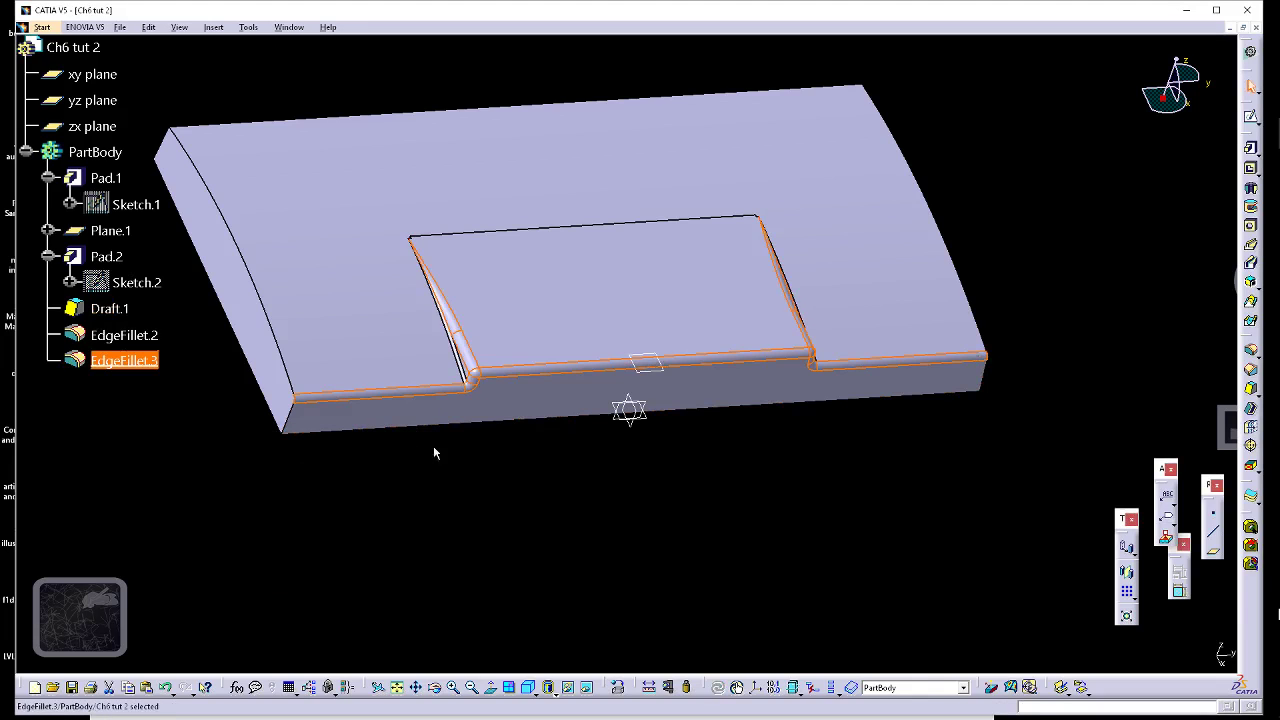
{"action": "left_click", "coordinate": [603, 477]}
{"action": "middle_click_drag", "start_coordinate": [603, 477], "coordinate": [389, 366]}
- Add the right, back, left and lower front outer edges to the 3 mm fillet
{"action": "double_click", "coordinate": [126, 360]}
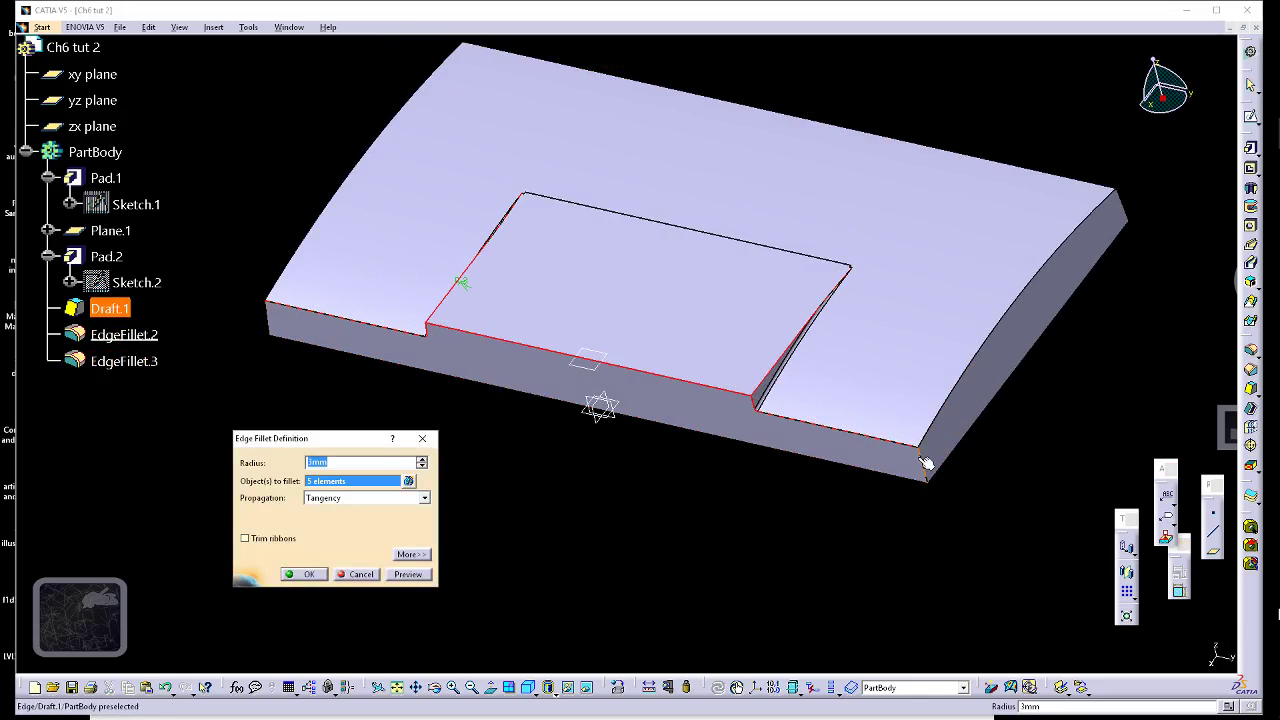
{"action": "left_click", "coordinate": [945, 422]}
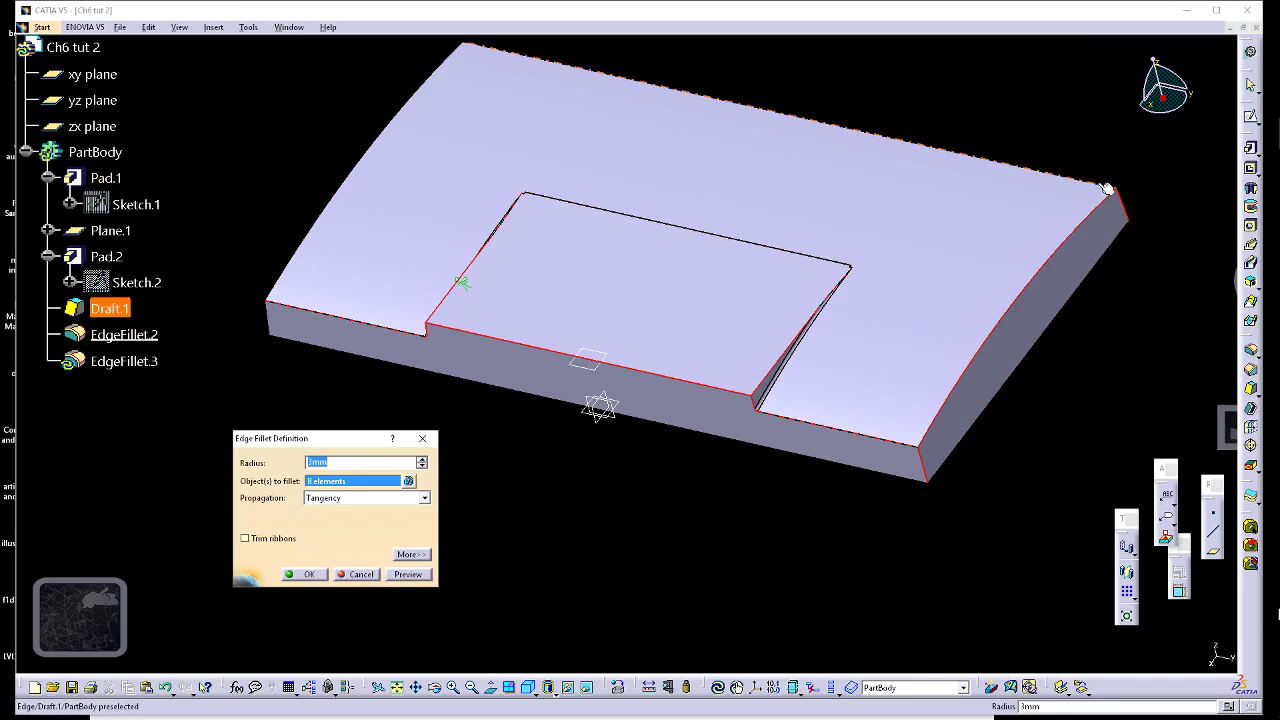
{"action": "left_click", "coordinate": [1107, 188]}
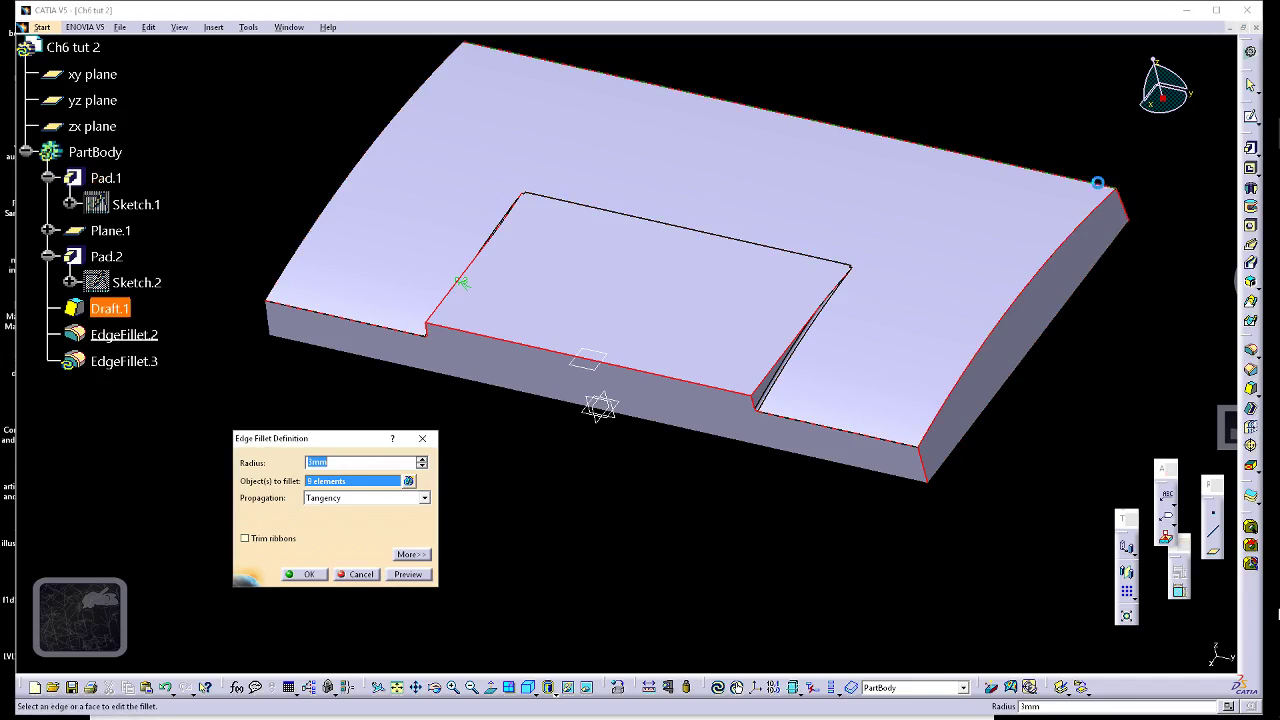
{"action": "left_click", "coordinate": [368, 163]}
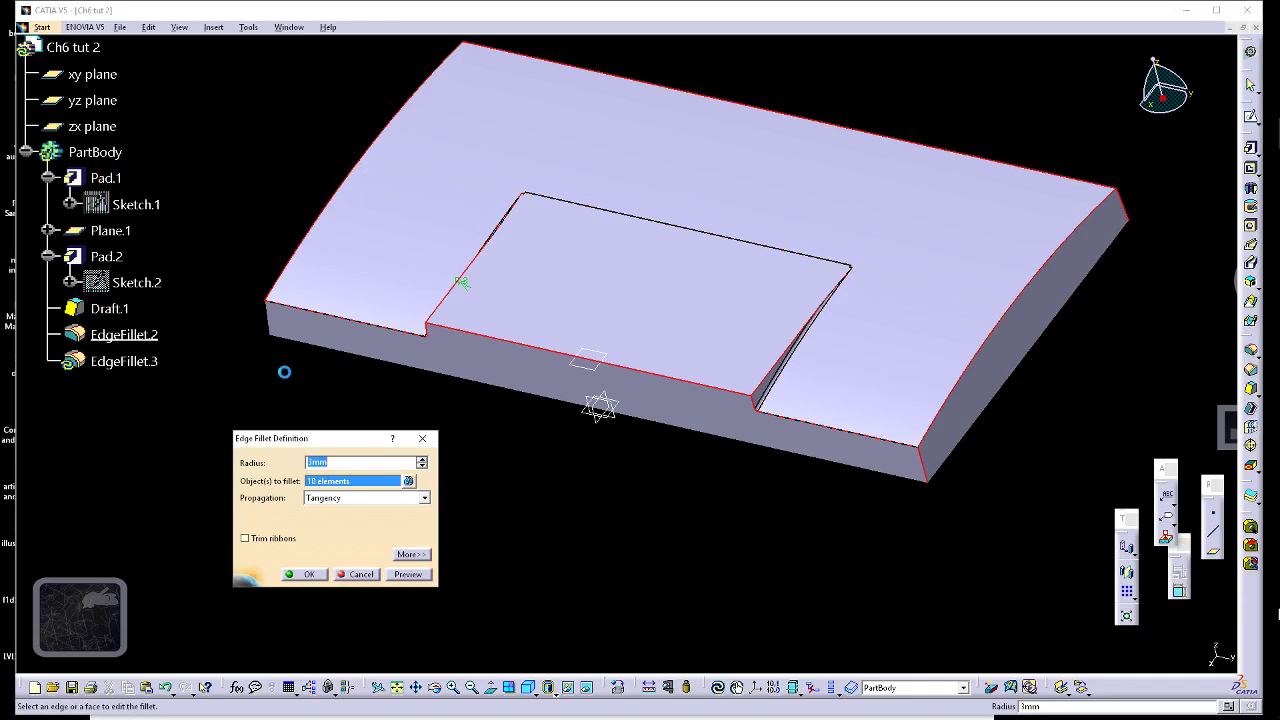
{"action": "middle_click_drag", "start_coordinate": [286, 369], "coordinate": [419, 267]}
{"action": "left_click", "coordinate": [405, 260]}
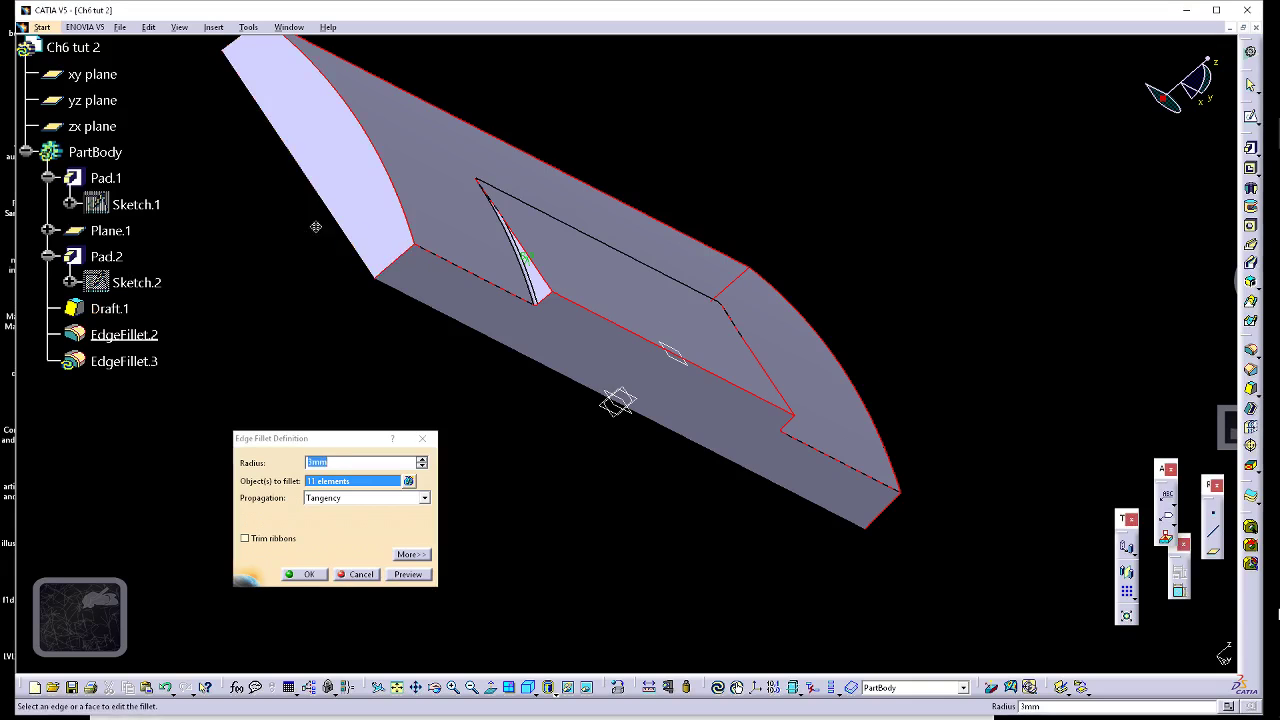
{"action": "middle_click_drag", "start_coordinate": [314, 220], "coordinate": [420, 257]}
{"action": "middle_click_drag", "start_coordinate": [357, 208], "coordinate": [891, 457]}
{"action": "left_click", "coordinate": [309, 574]}
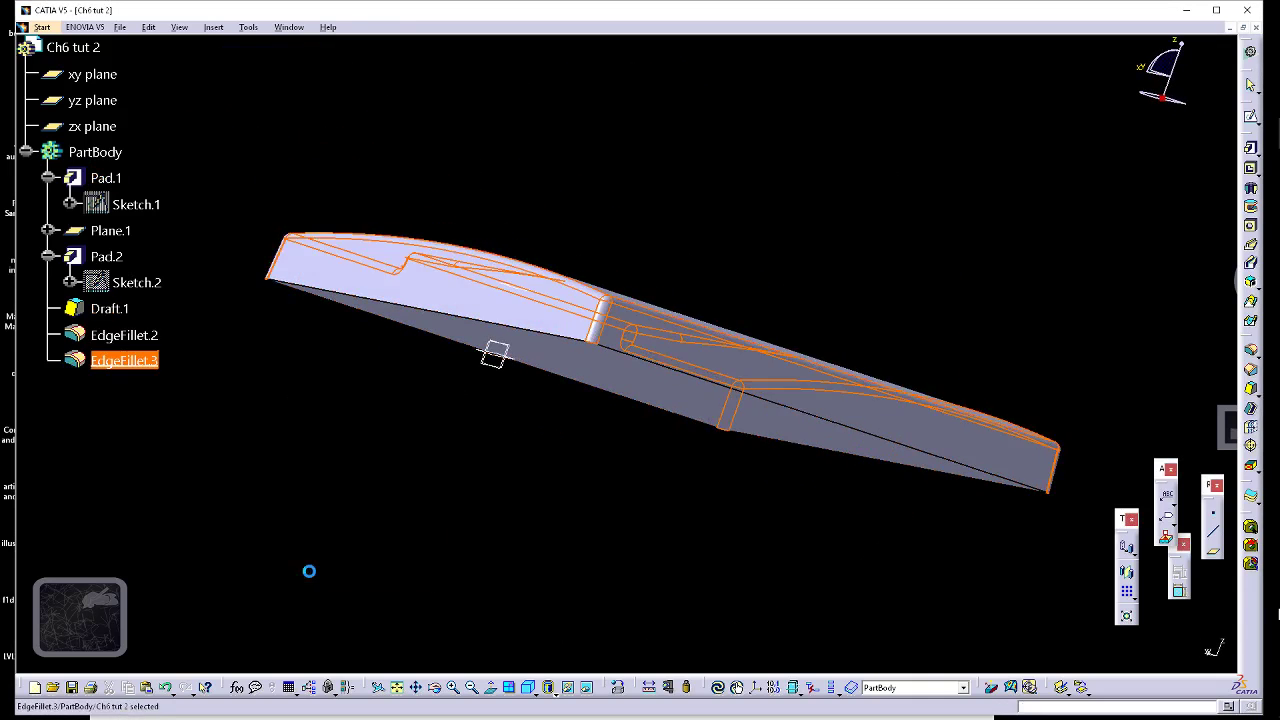
{"action": "middle_click_drag", "start_coordinate": [437, 486], "coordinate": [310, 481]}
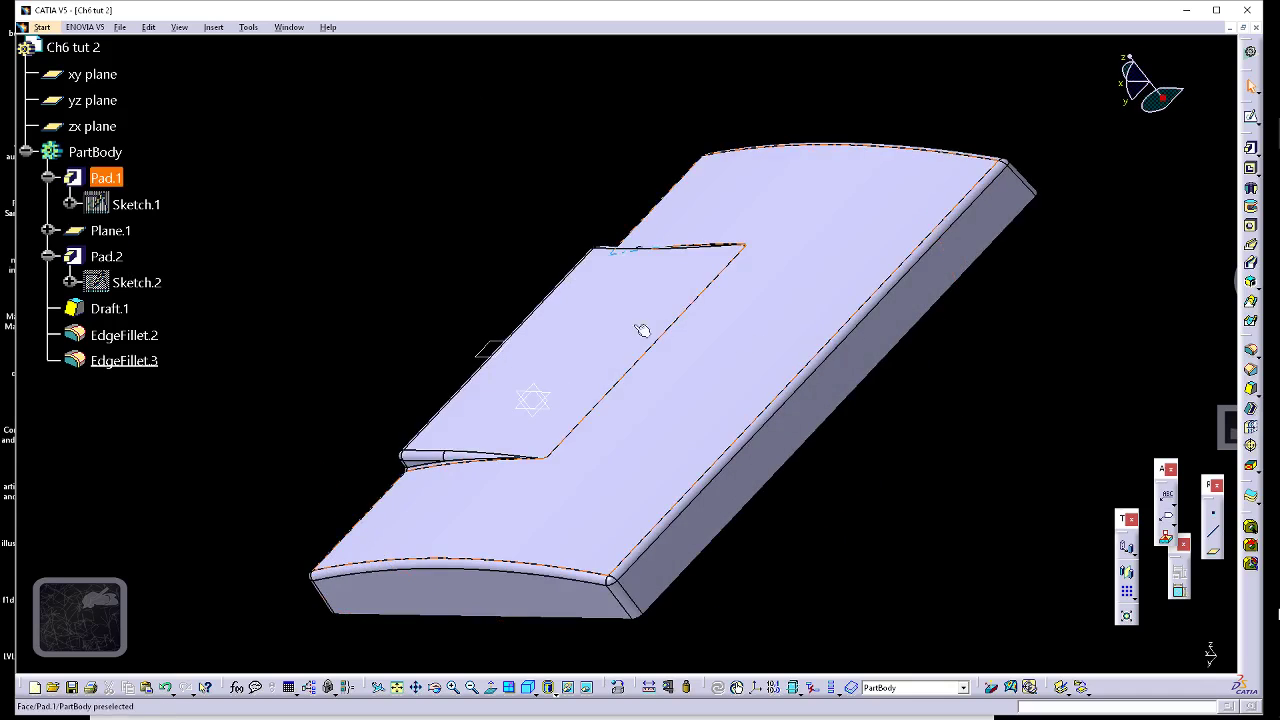
{"action": "middle_click_drag", "start_coordinate": [480, 170], "coordinate": [696, 325]}
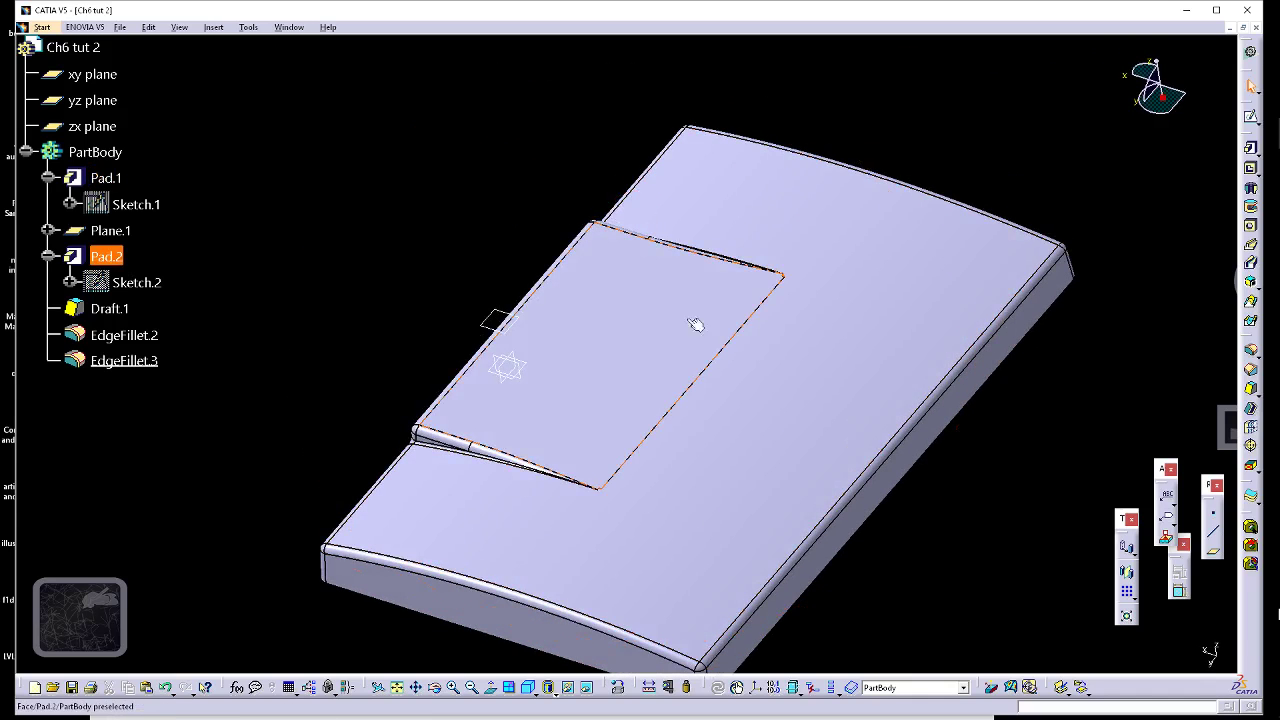
{"action": "left_click", "coordinate": [720, 371]}
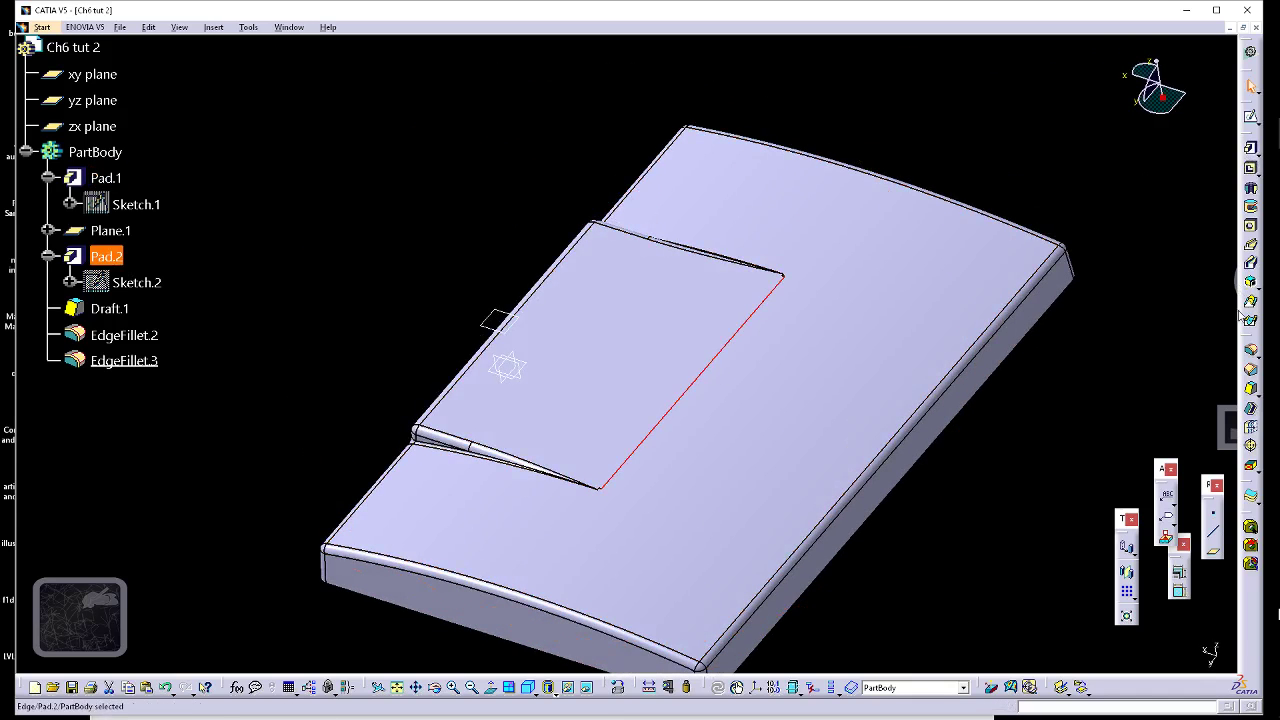
{"action": "left_click", "coordinate": [1251, 350]}
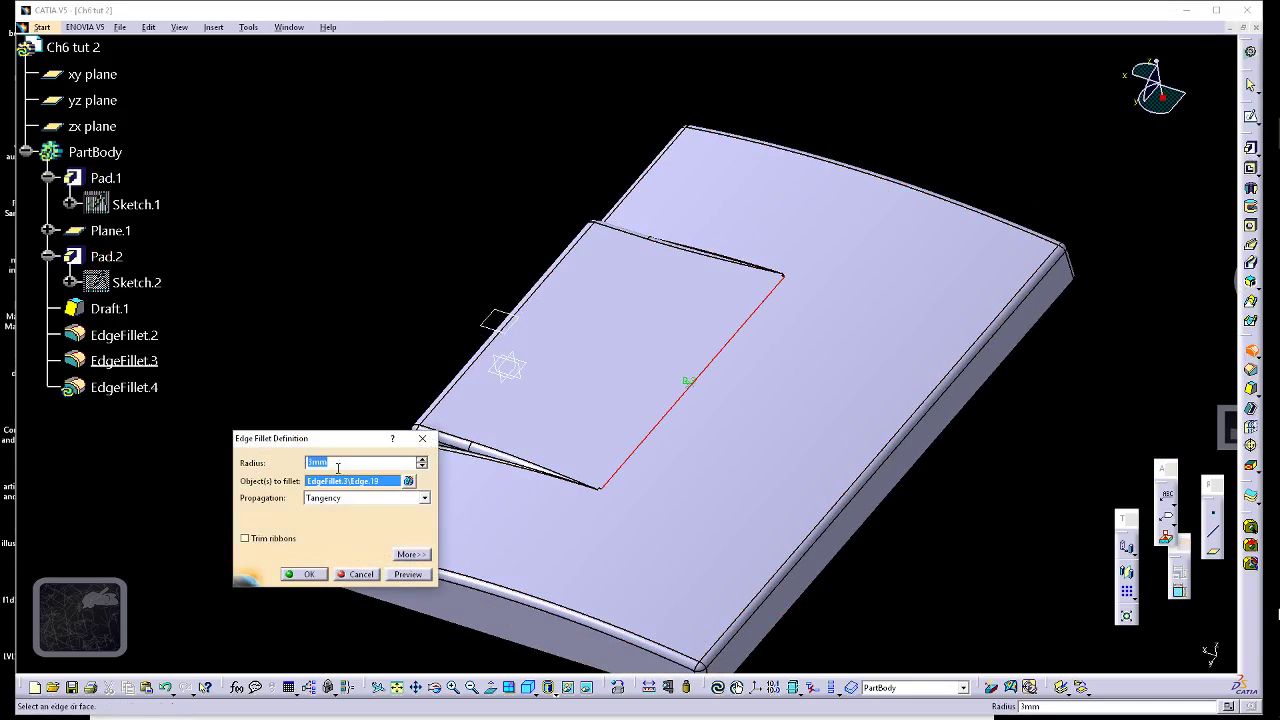
{"action": "type", "text": "1"}
{"action": "key", "text": "Return"}
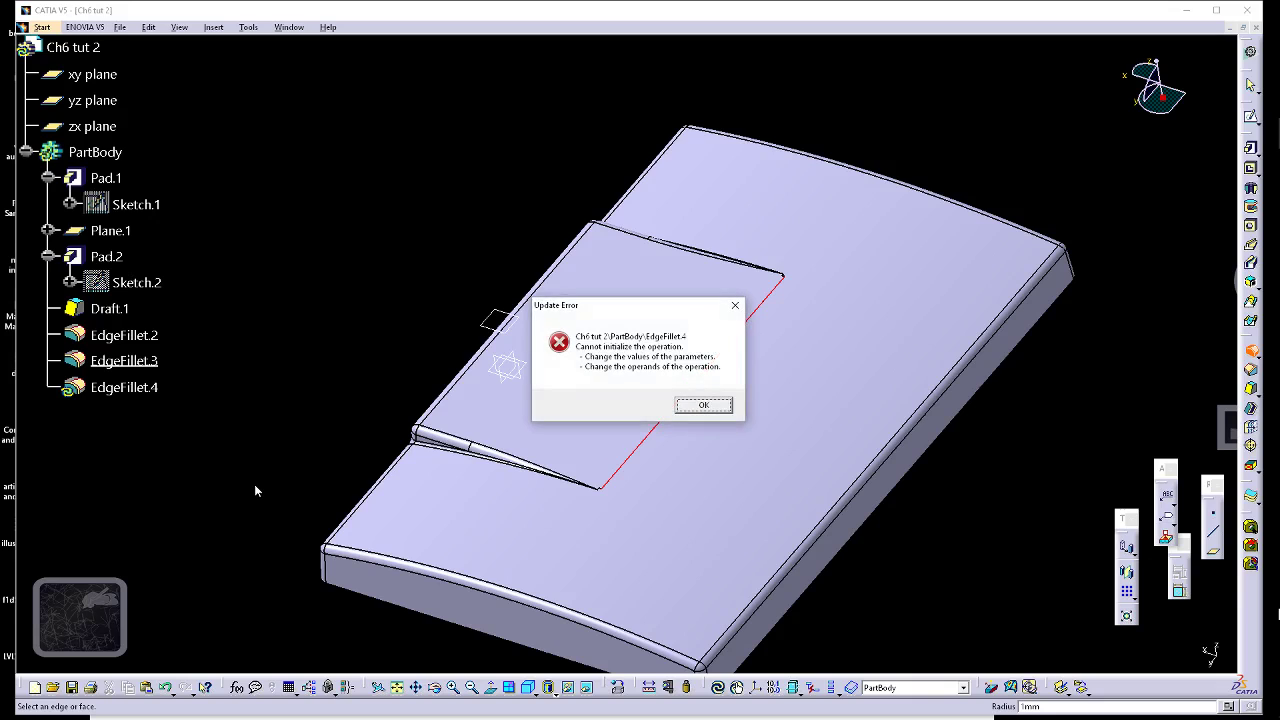
{"action": "left_click", "coordinate": [700, 405]}
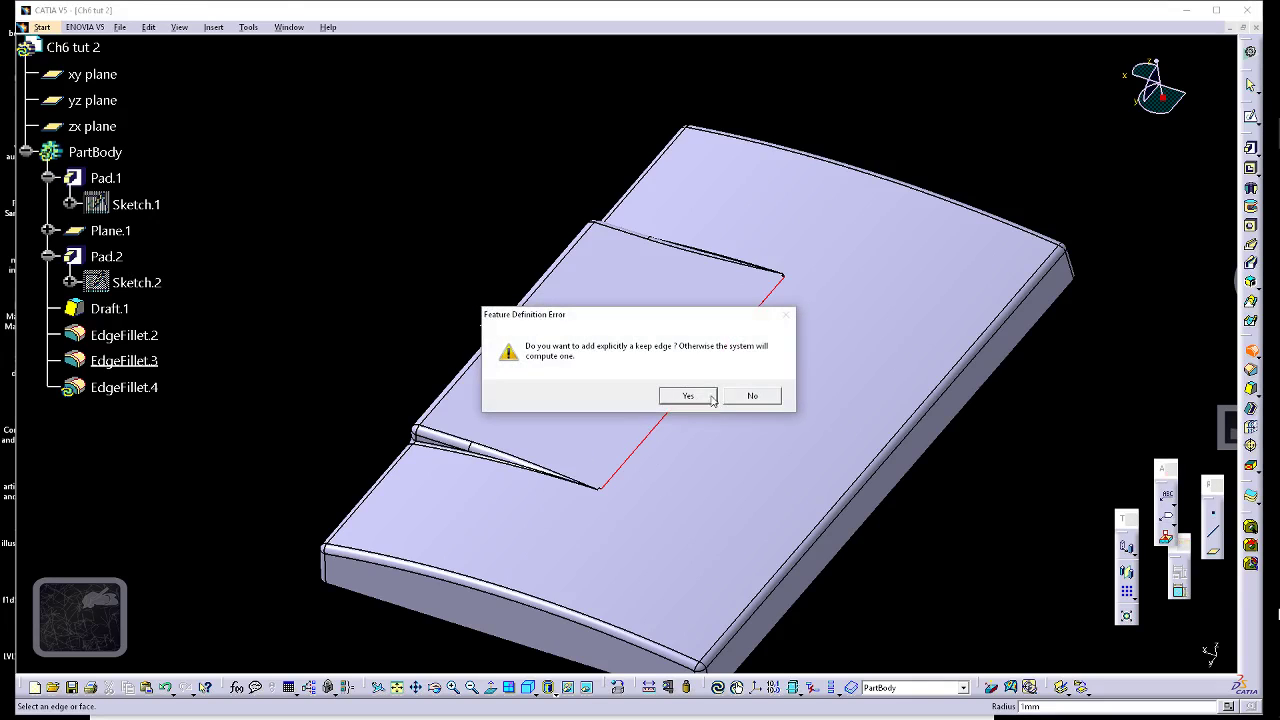
{"action": "left_click", "coordinate": [760, 400]}
{"action": "key", "text": "Return"}
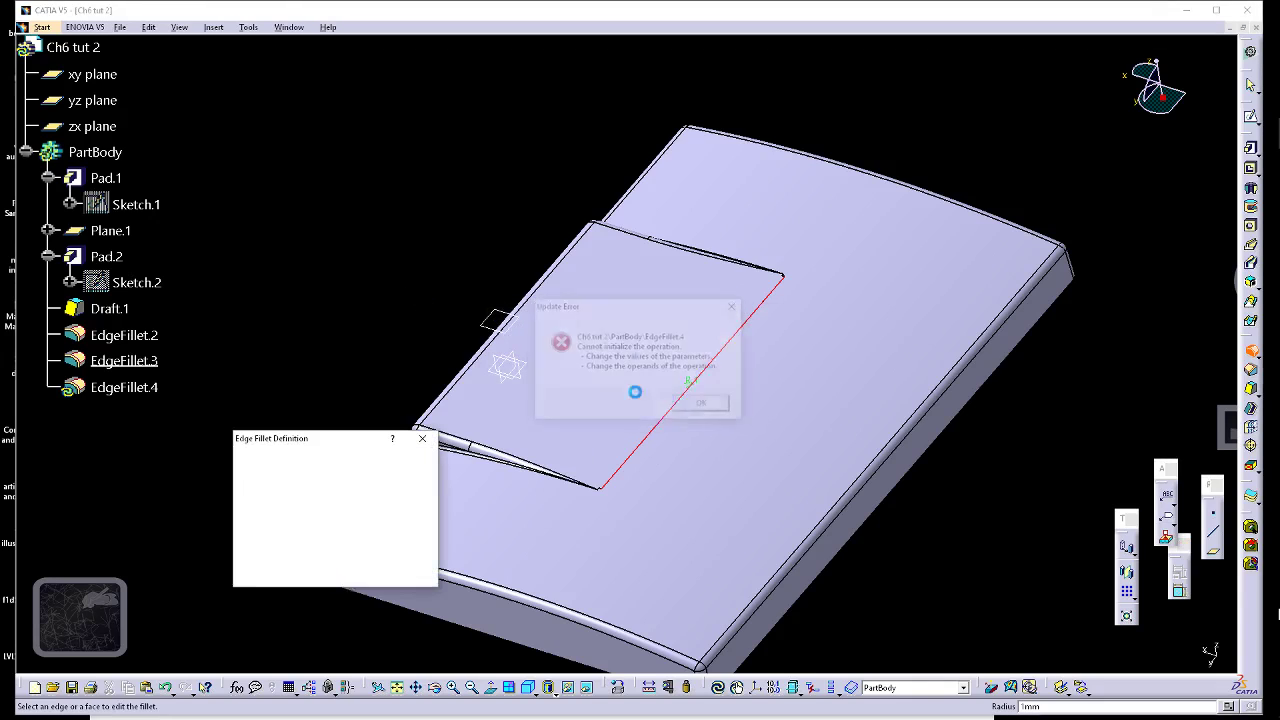
{"action": "left_click", "coordinate": [355, 574]}
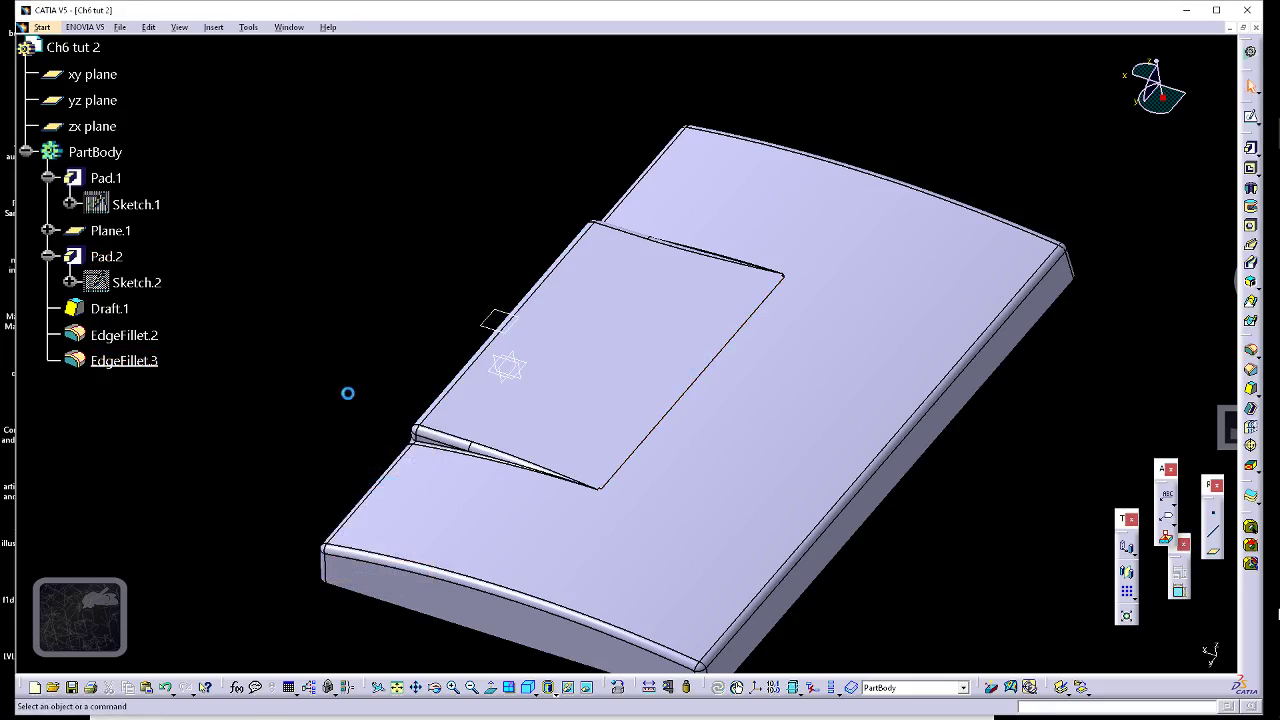
{"action": "middle_click_drag", "start_coordinate": [399, 551], "coordinate": [640, 170]}
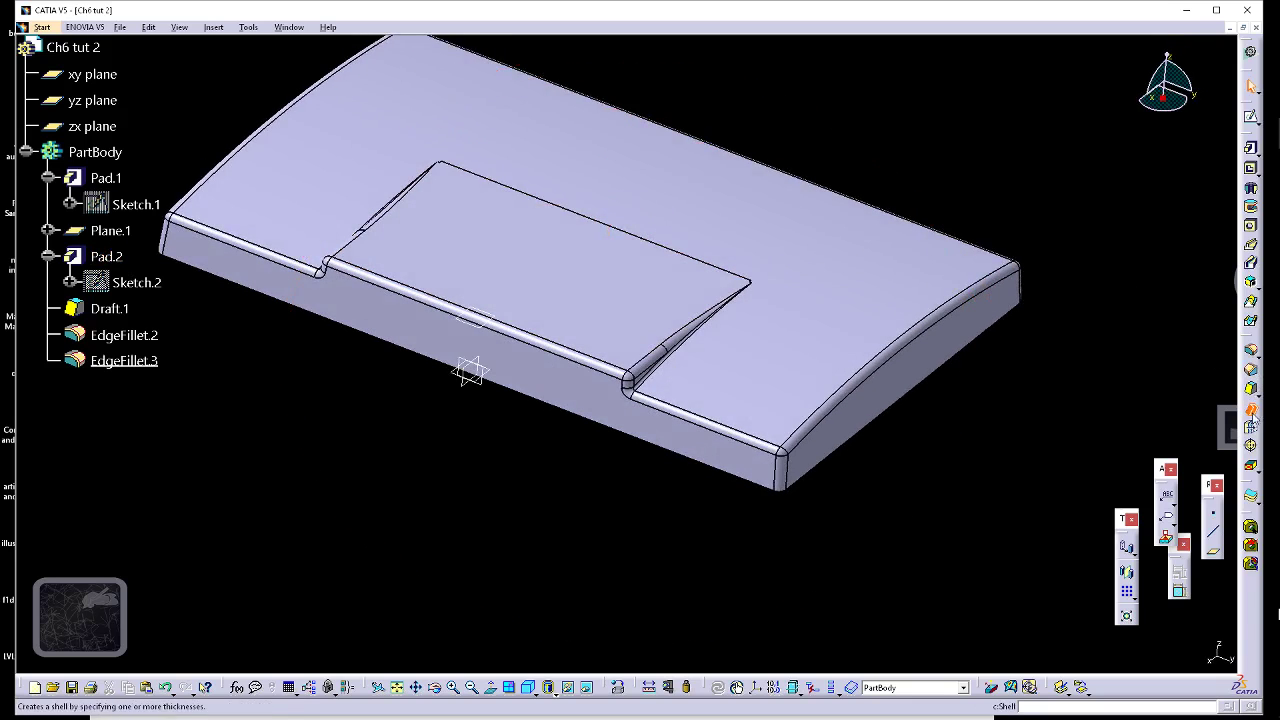
- Shell the cover to a 1 mm inside wall, removing the flat underside face
{"action": "left_click", "coordinate": [1250, 409]}
{"action": "middle_click_drag", "start_coordinate": [560, 300], "coordinate": [700, 266]}
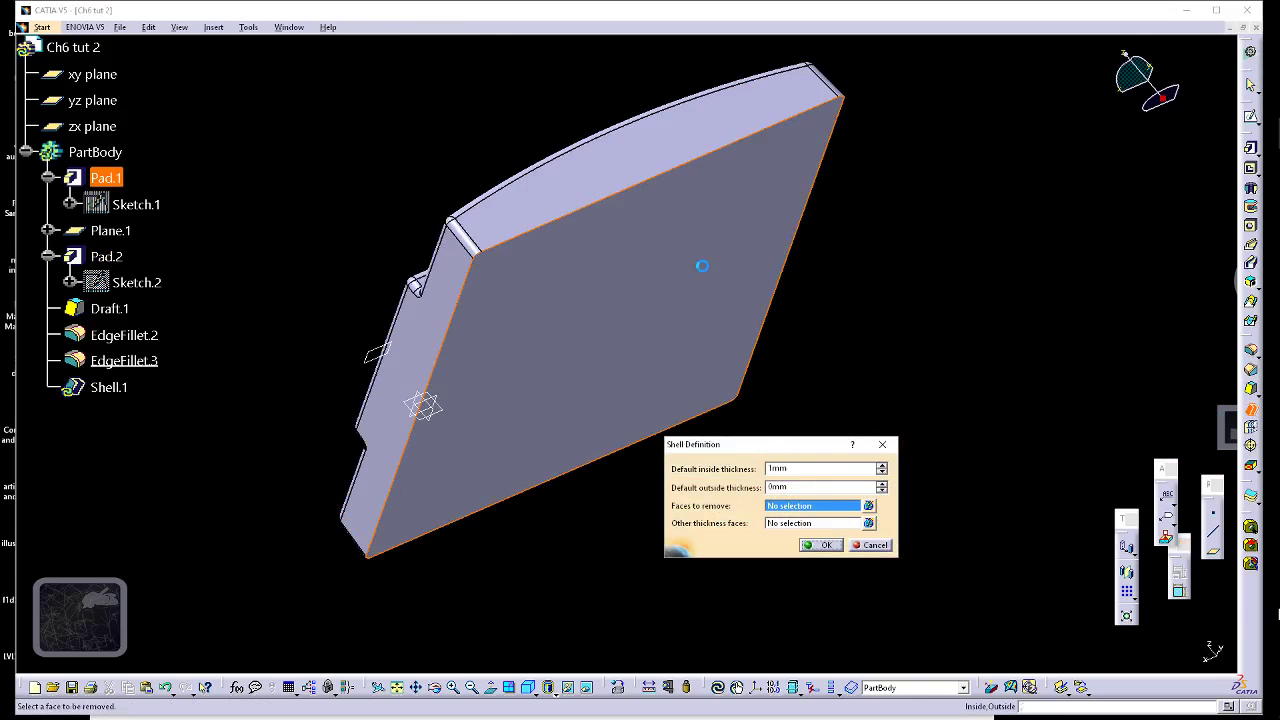
{"action": "left_click", "coordinate": [708, 270]}
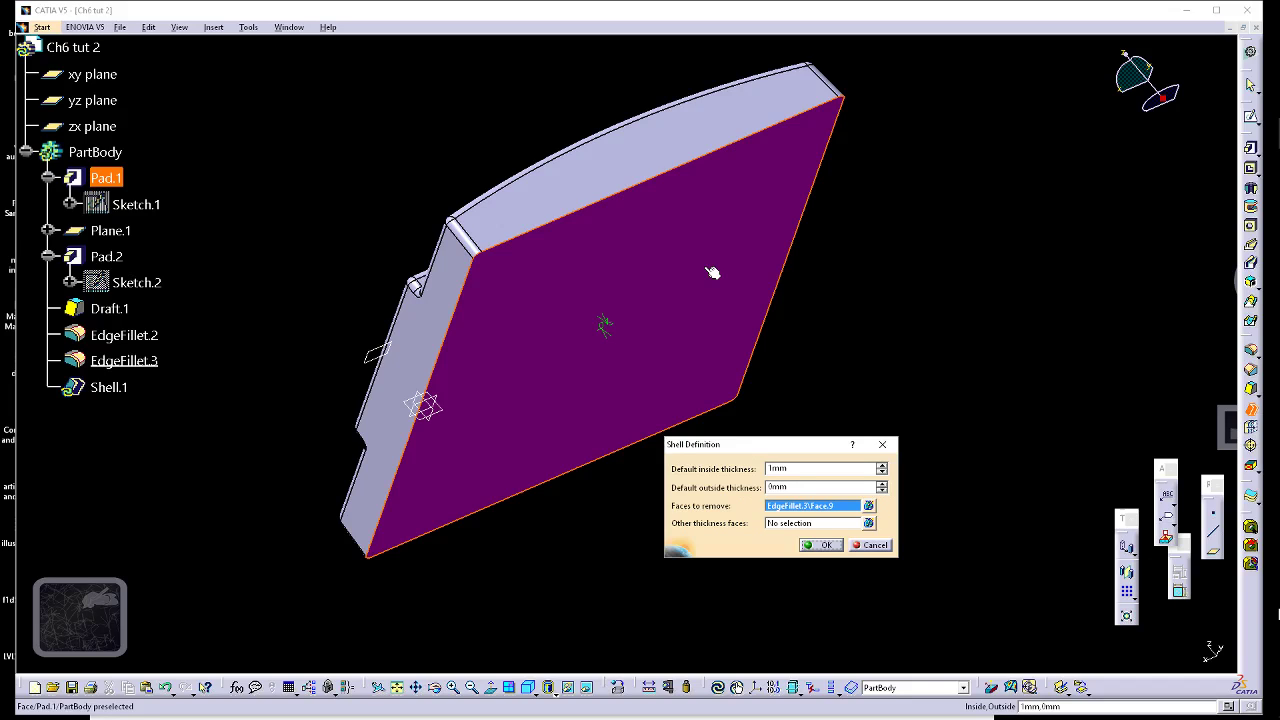
{"action": "double_click", "coordinate": [809, 468]}
{"action": "key", "text": "Return"}
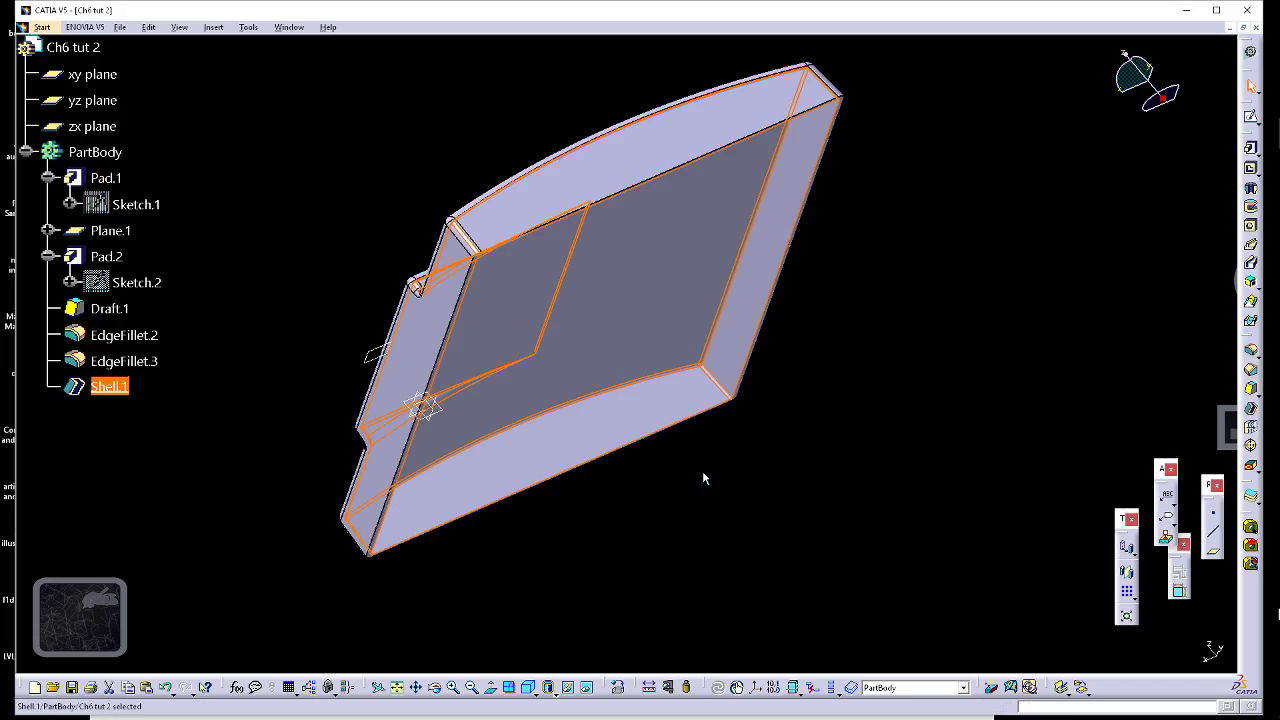
{"action": "middle_click_drag", "start_coordinate": [871, 241], "coordinate": [491, 383]}
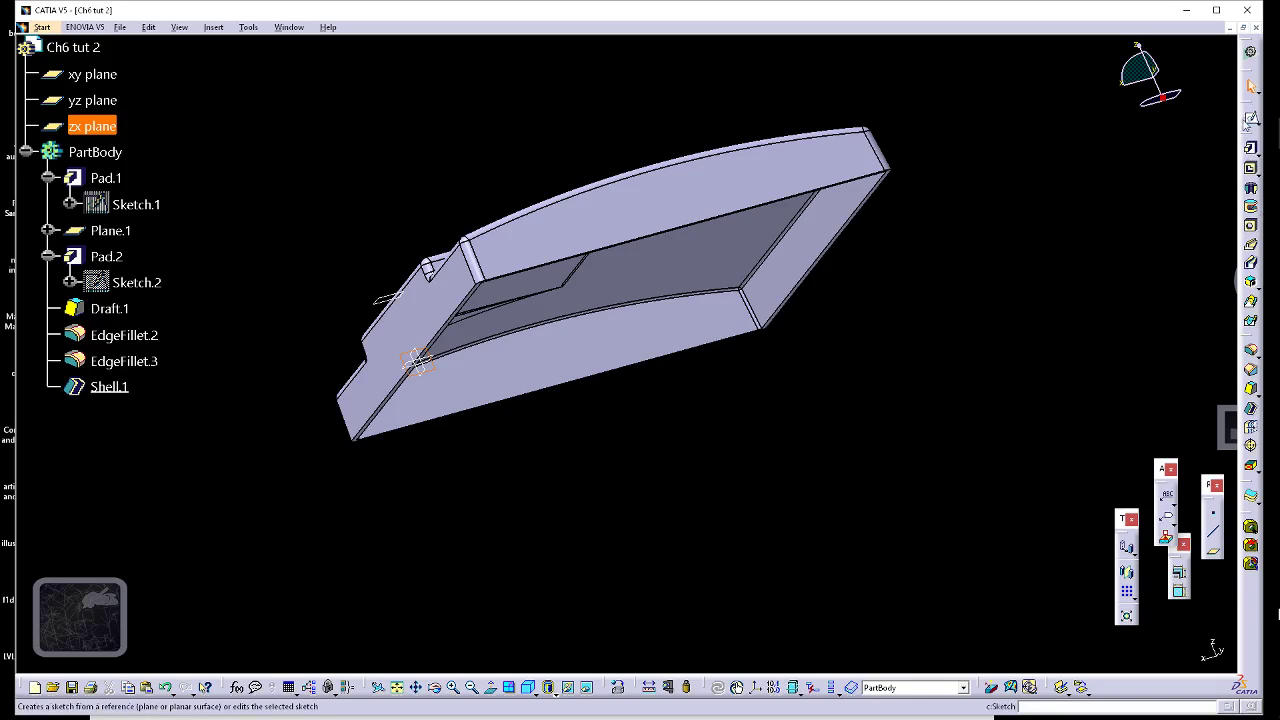
- Start Sketch.3 on the zx plane and draw a centred rectangle below the part outline
{"action": "left_click", "coordinate": [1249, 118]}
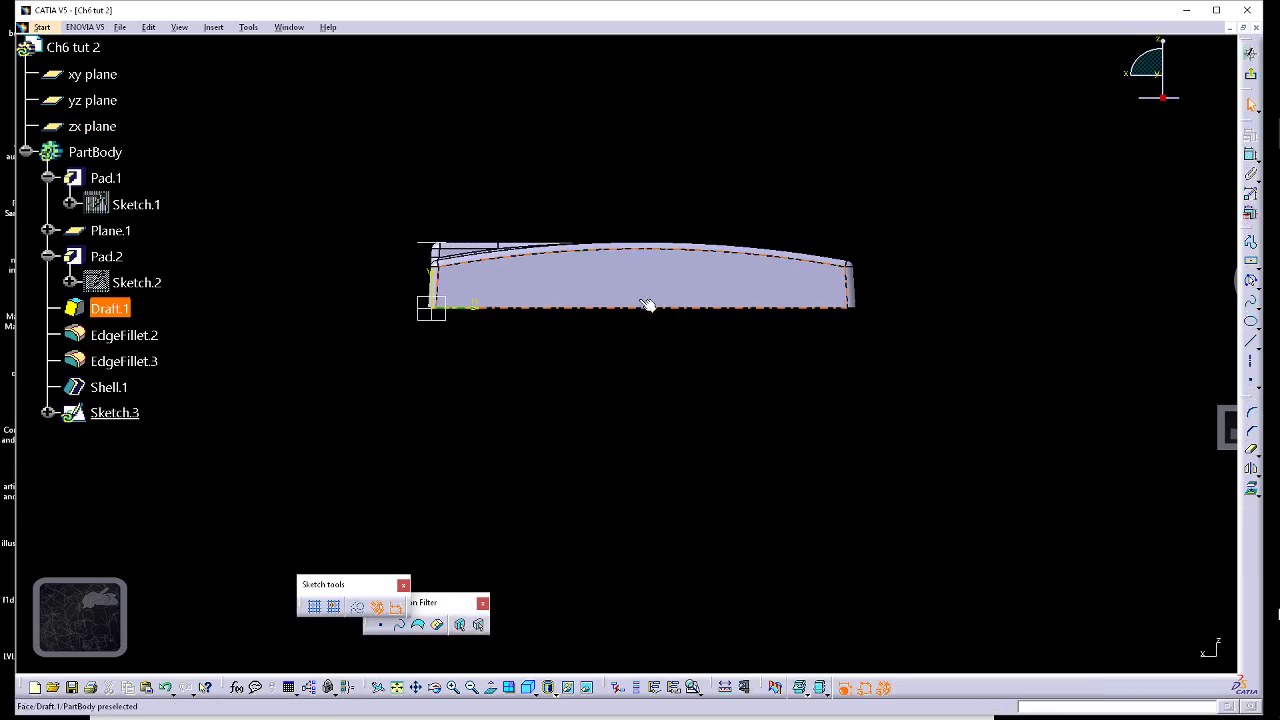
{"action": "left_click", "coordinate": [1250, 262]}
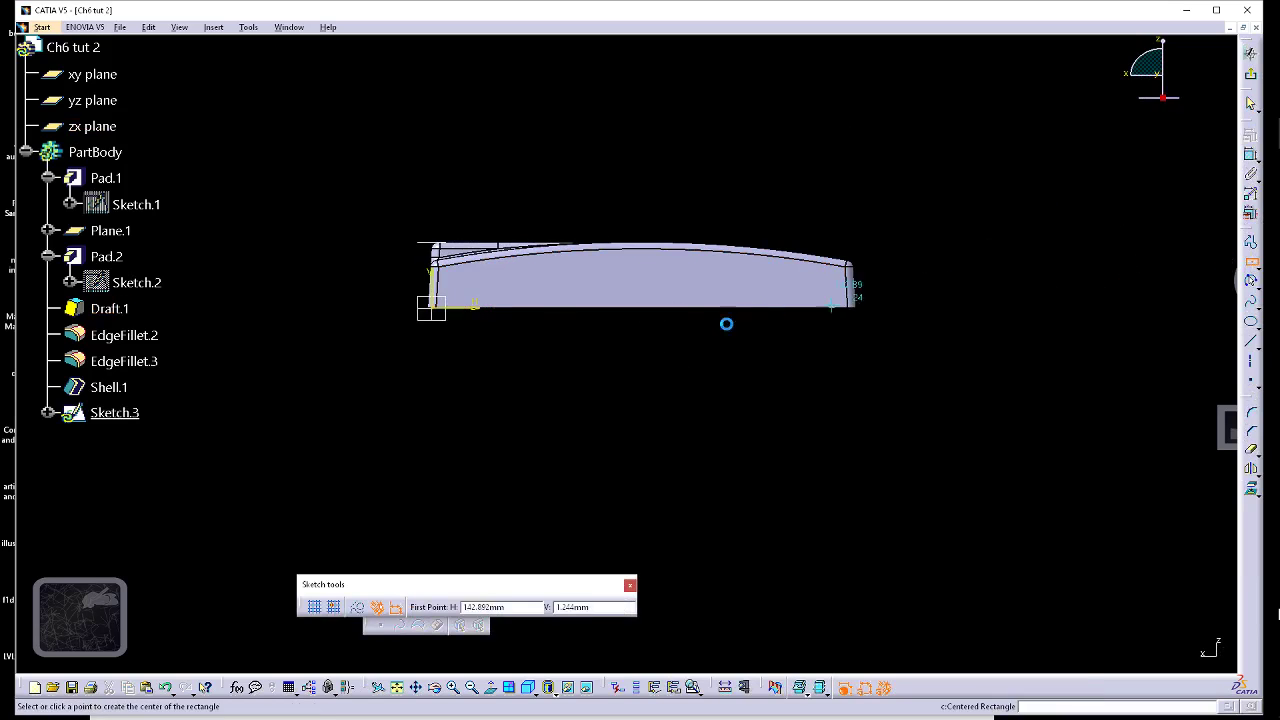
{"action": "left_click", "coordinate": [641, 351]}
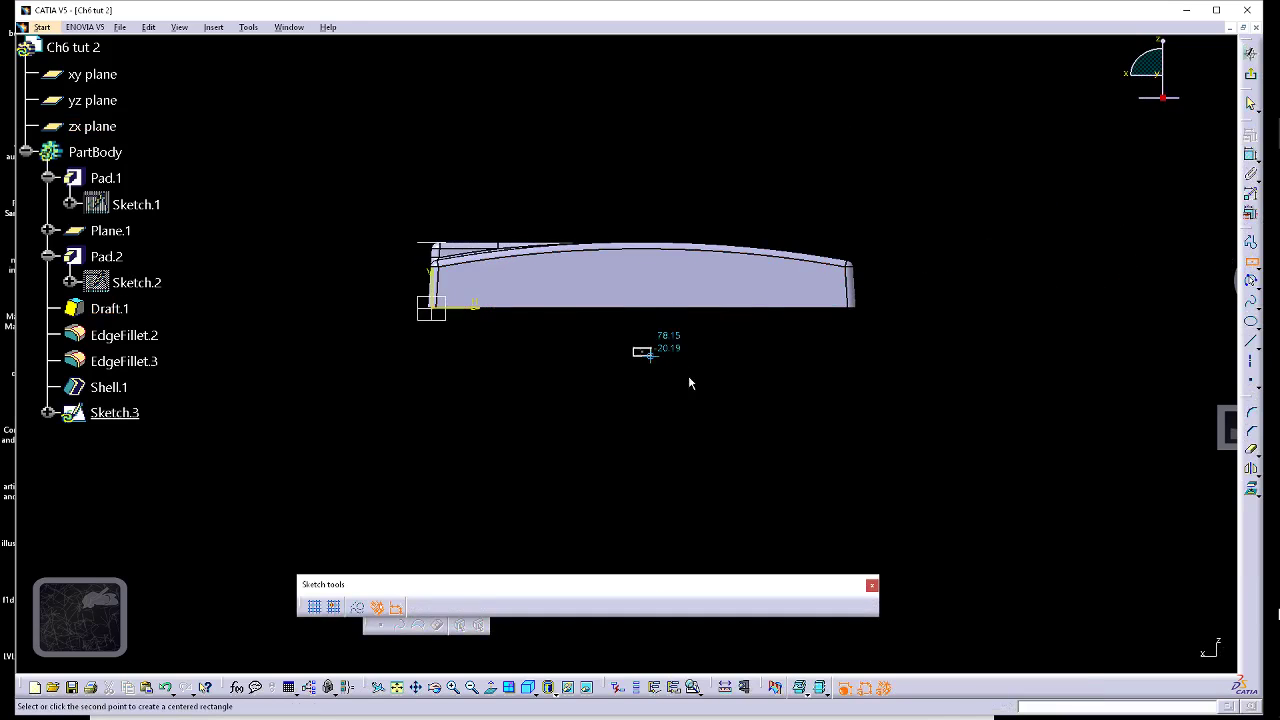
{"action": "left_click", "coordinate": [740, 379]}
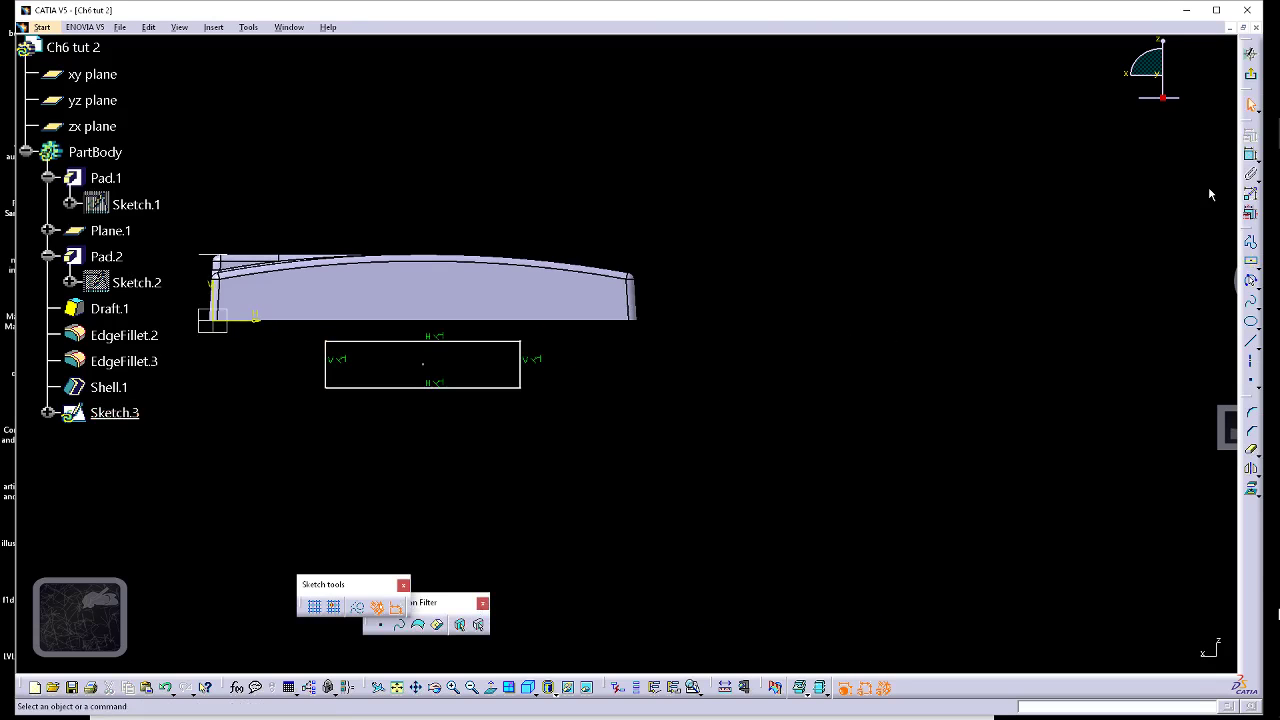
- Dimension the rectangle's bottom edge to a width of 100
{"action": "left_click", "coordinate": [1250, 155]}
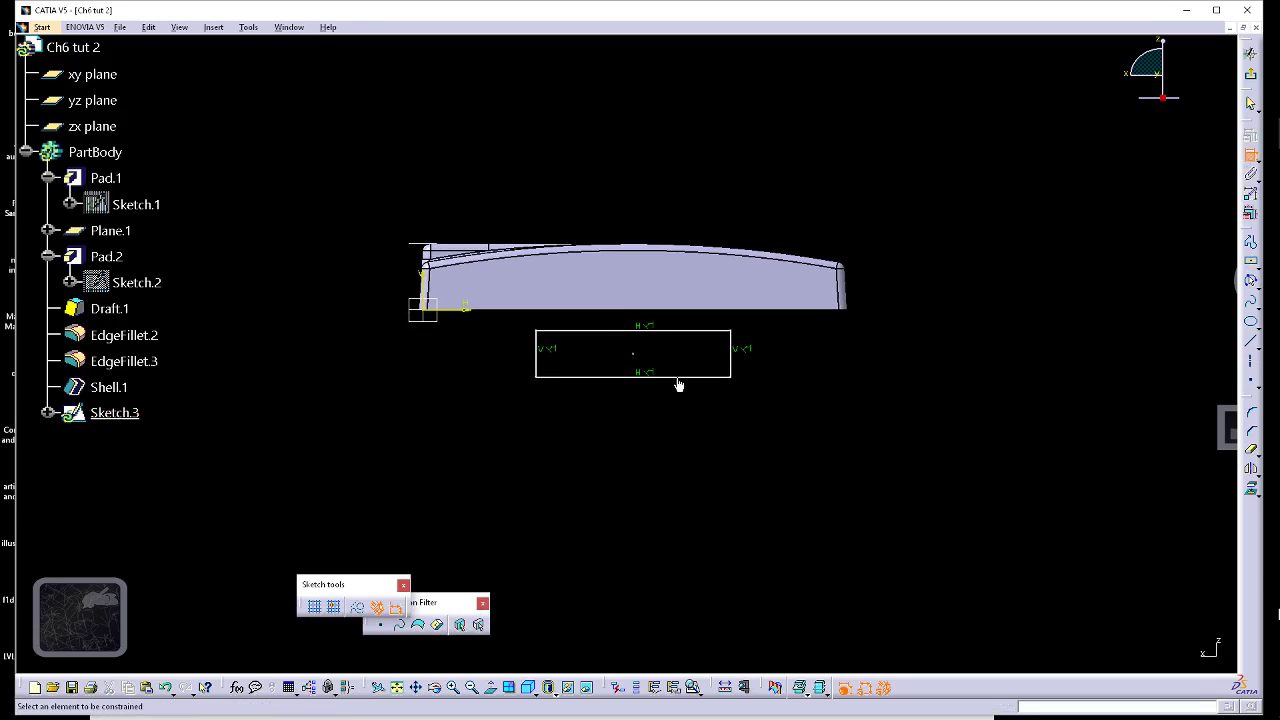
{"action": "left_click", "coordinate": [677, 378]}
{"action": "left_click", "coordinate": [671, 423]}
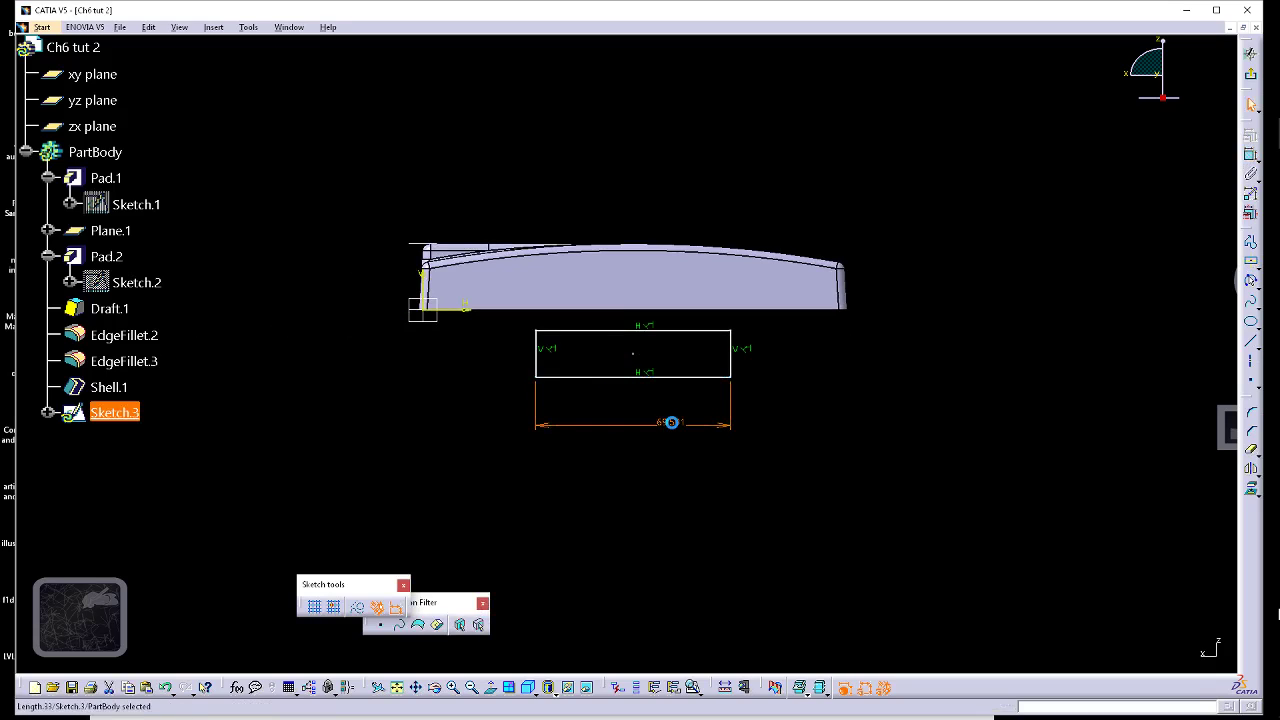
{"action": "double_click", "coordinate": [671, 423]}
{"action": "type", "text": "100"}
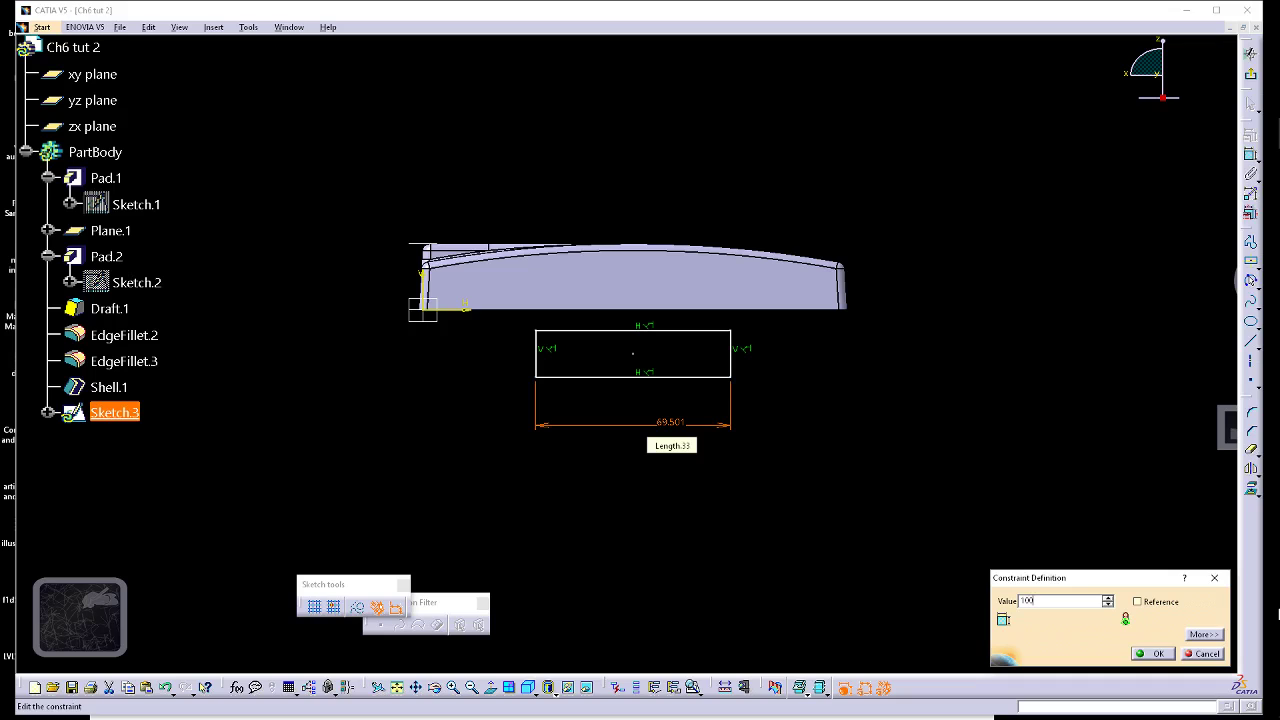
{"action": "key", "text": "Return"}
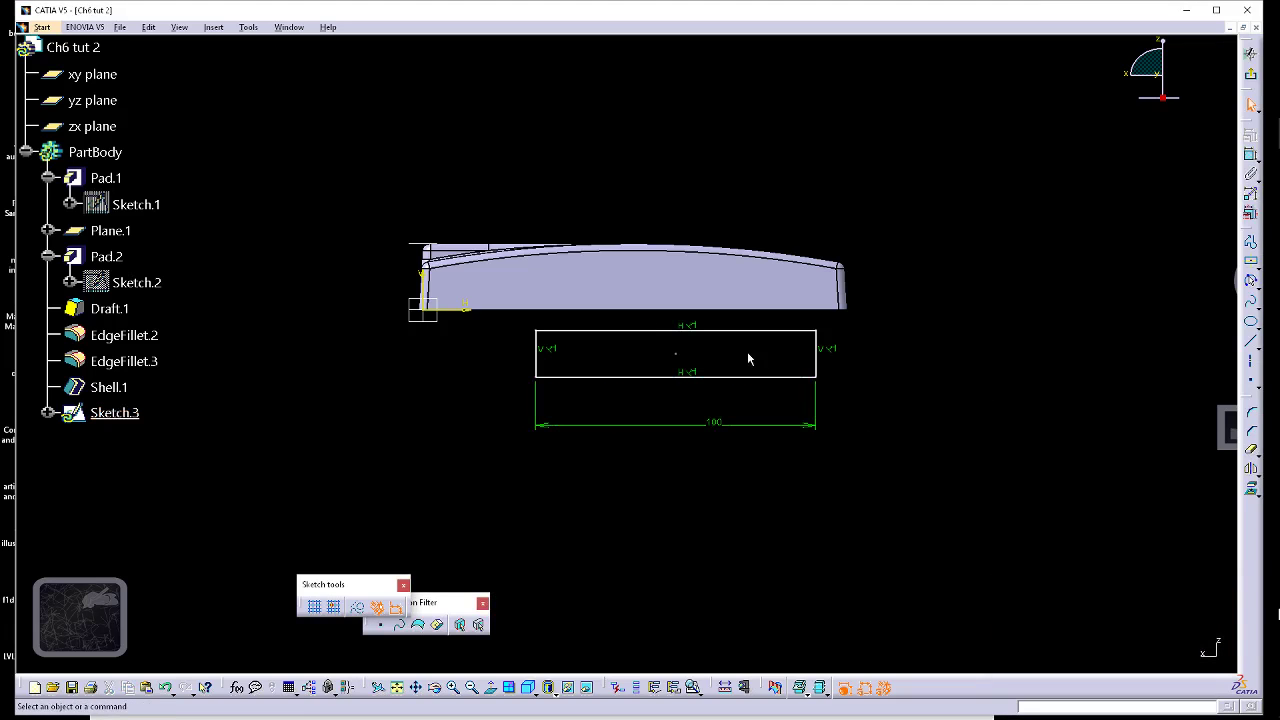
- Stretch the rectangle's top to the part edge and set its offset distance to 3
{"action": "left_click_drag", "start_coordinate": [596, 340], "coordinate": [594, 310]}
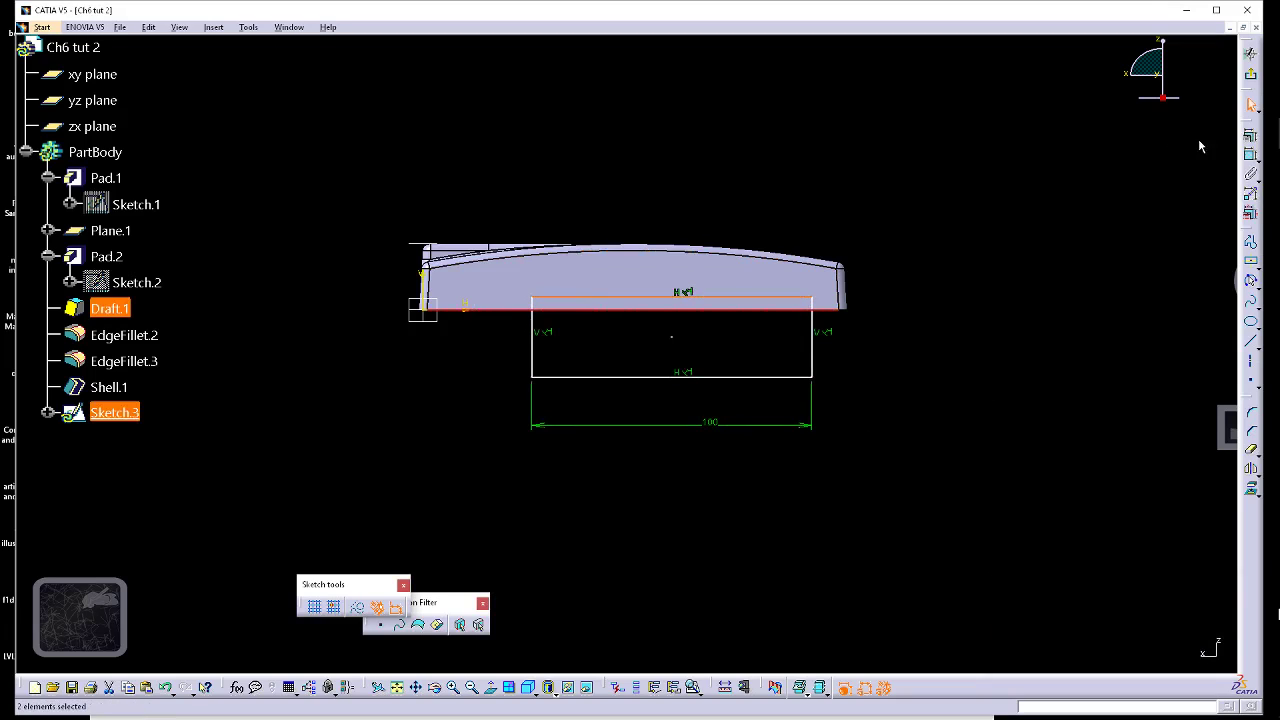
{"action": "left_click", "coordinate": [1250, 155]}
{"action": "right_click", "coordinate": [955, 328]}
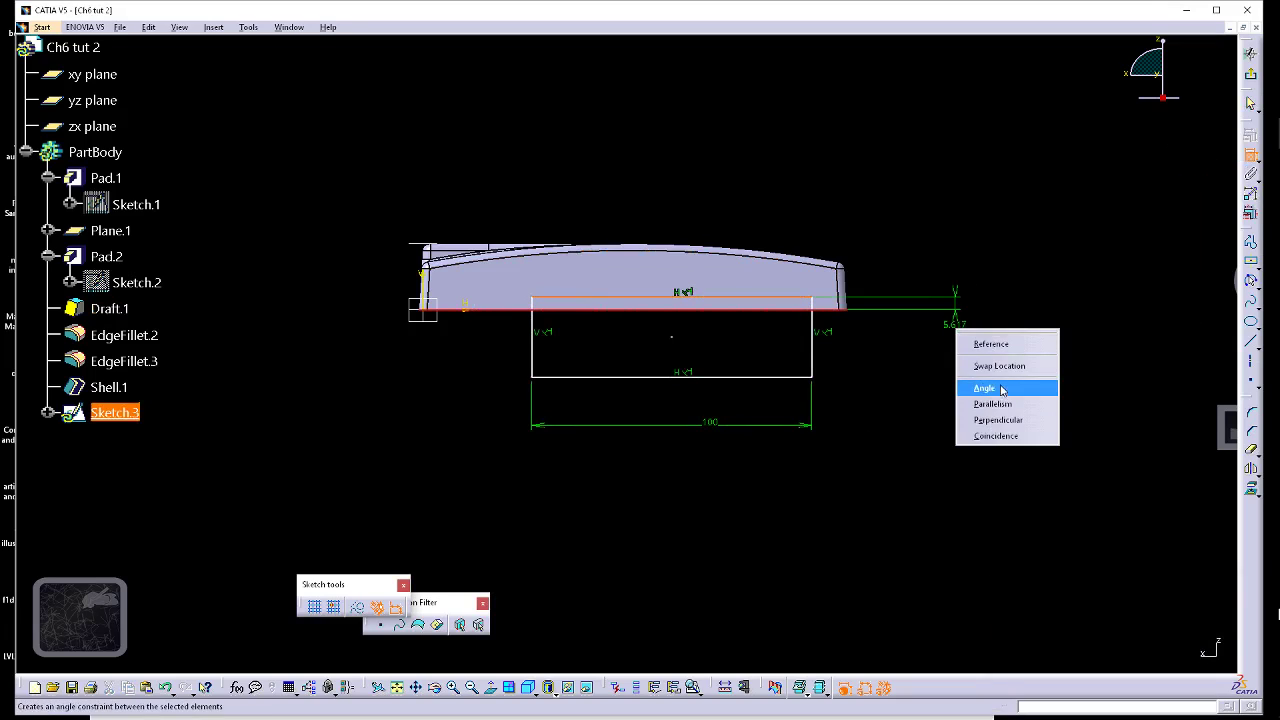
{"action": "left_click", "coordinate": [932, 358]}
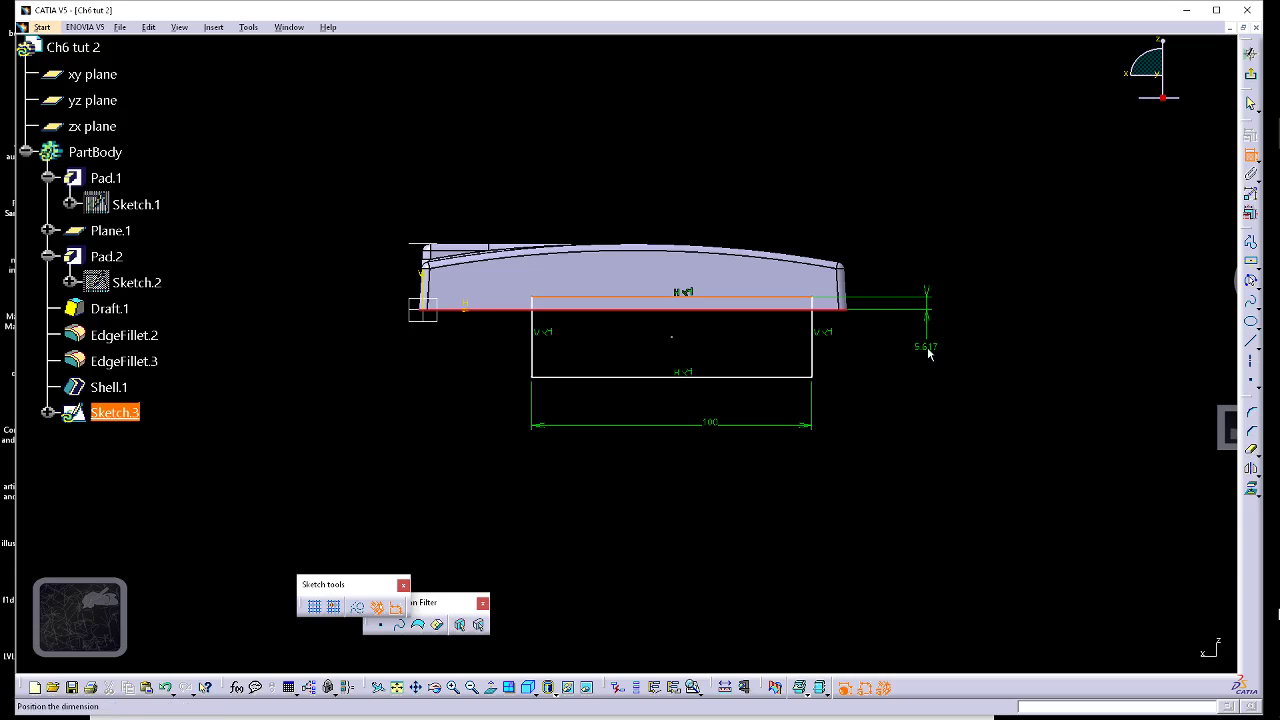
{"action": "left_click", "coordinate": [928, 352]}
{"action": "double_click", "coordinate": [930, 349]}
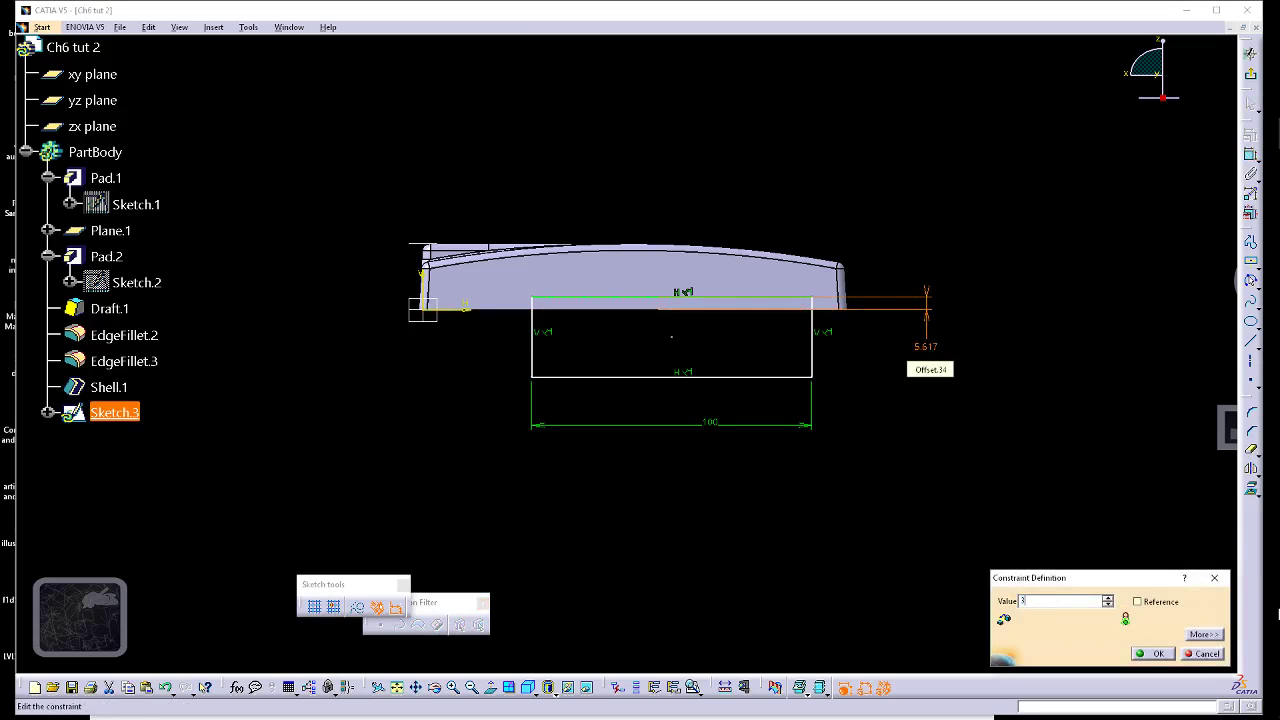
{"action": "type", "text": "3"}
{"action": "key", "text": "Return"}
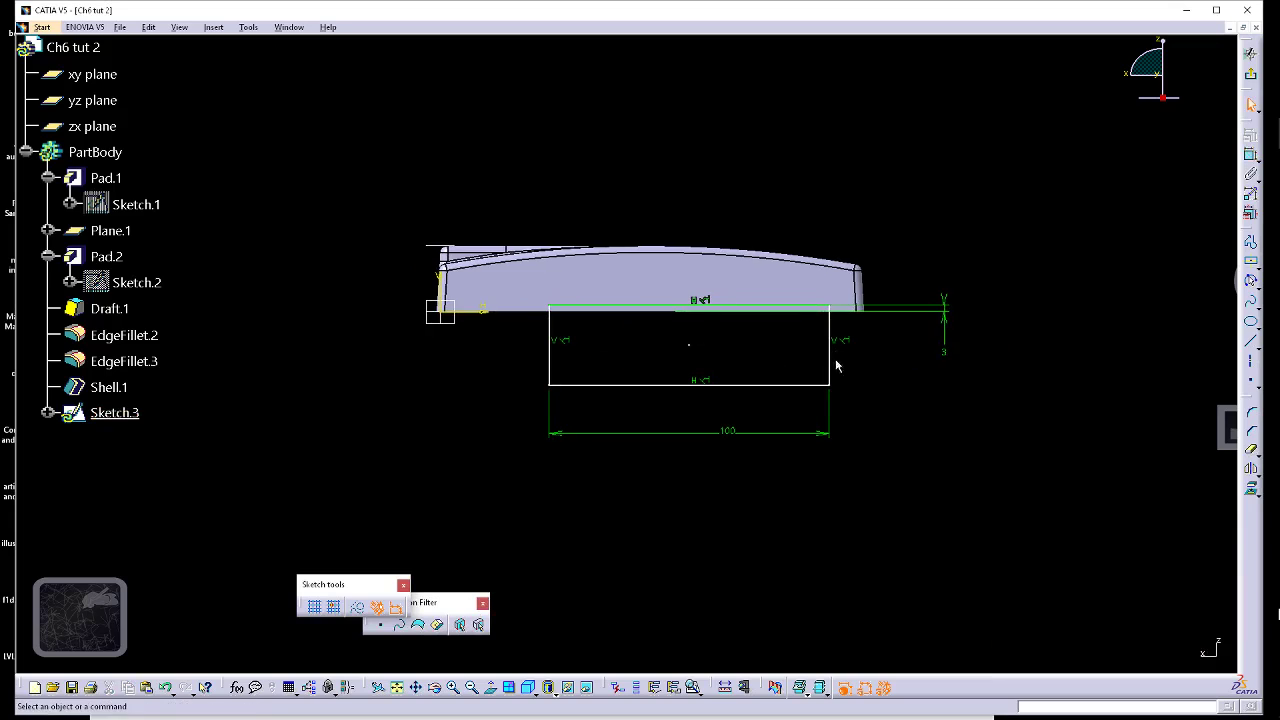
- Drag the rectangle's left and bottom edges to flatten it into a thin strip
{"action": "middle_click_drag", "start_coordinate": [837, 366], "coordinate": [764, 362], "text": "ctrl"}
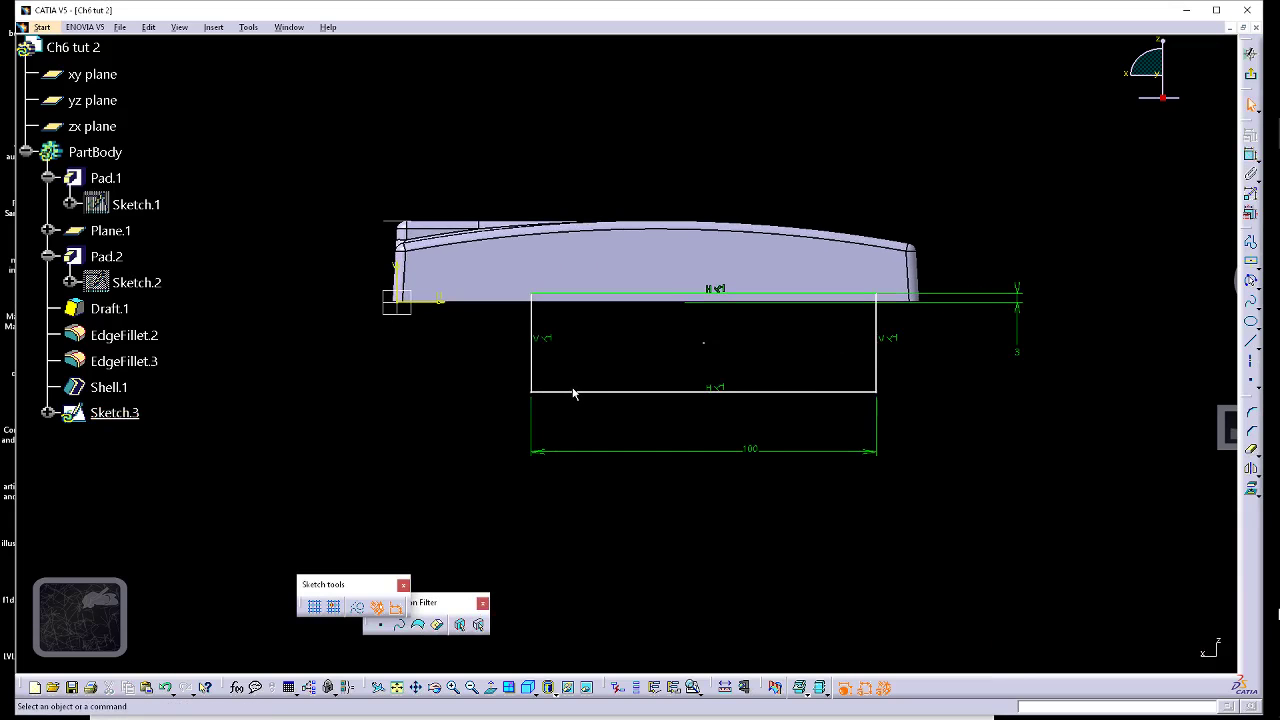
{"action": "middle_click_drag", "start_coordinate": [709, 351], "coordinate": [723, 349]}
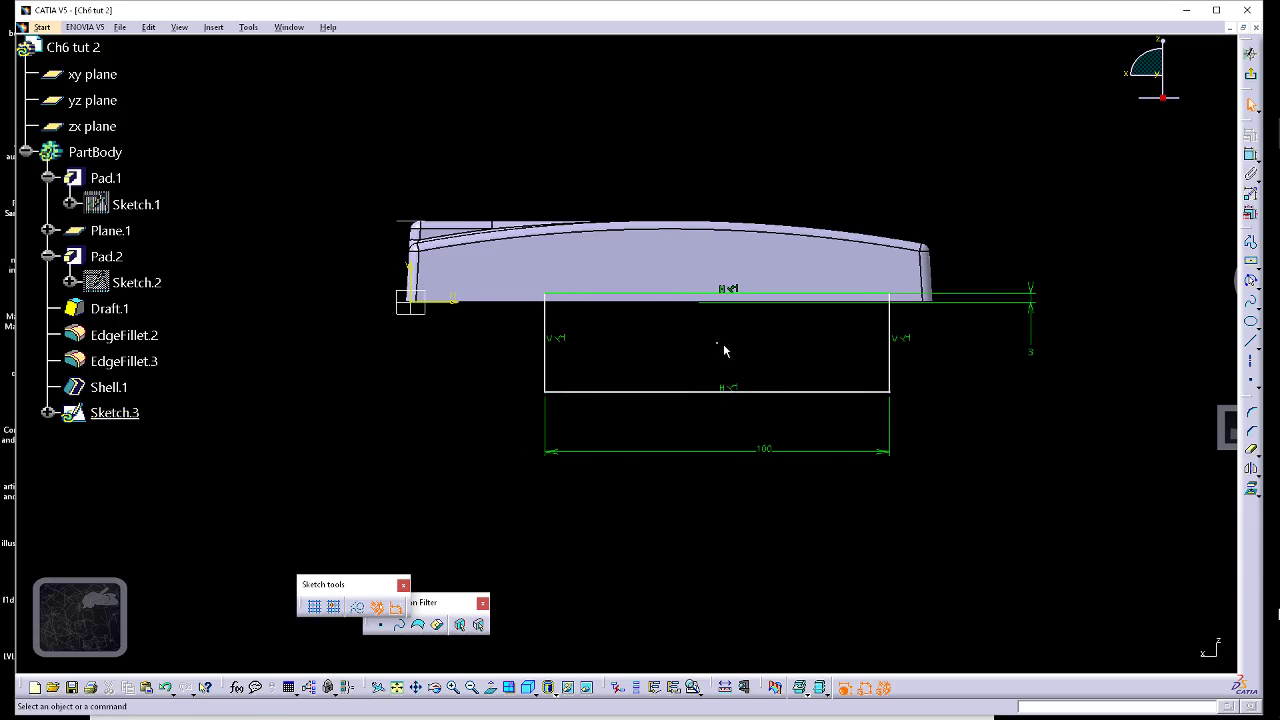
{"action": "mouse_move", "coordinate": [546, 363]}
{"action": "left_mouse_down"}
{"action": "mouse_move", "coordinate": [514, 354]}
{"action": "mouse_move", "coordinate": [503, 323]}
{"action": "mouse_move", "coordinate": [488, 340]}
{"action": "left_mouse_up"}
{"action": "mouse_move", "coordinate": [616, 377]}
{"action": "left_mouse_down"}
{"action": "mouse_move", "coordinate": [607, 268]}
{"action": "mouse_move", "coordinate": [604, 323]}
{"action": "left_mouse_up"}
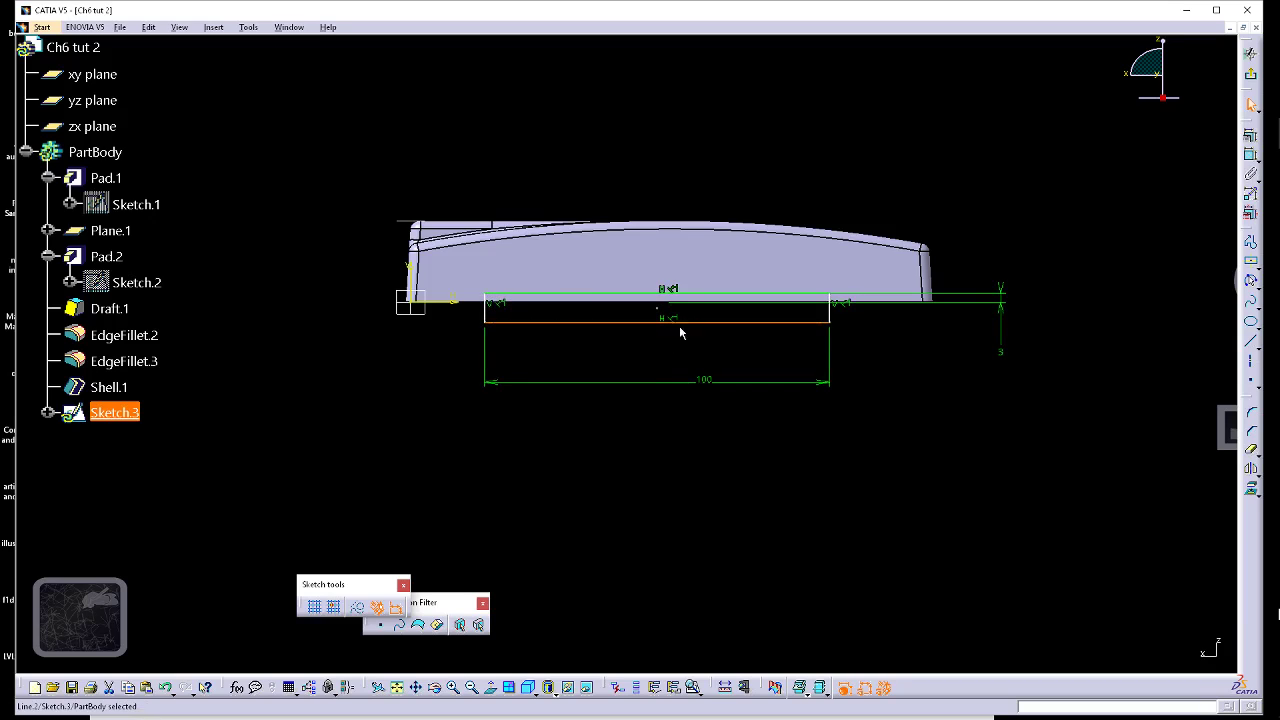
- Dimension the strip's left edge 25 from the sketch's vertical axis
{"action": "left_click", "coordinate": [589, 367]}
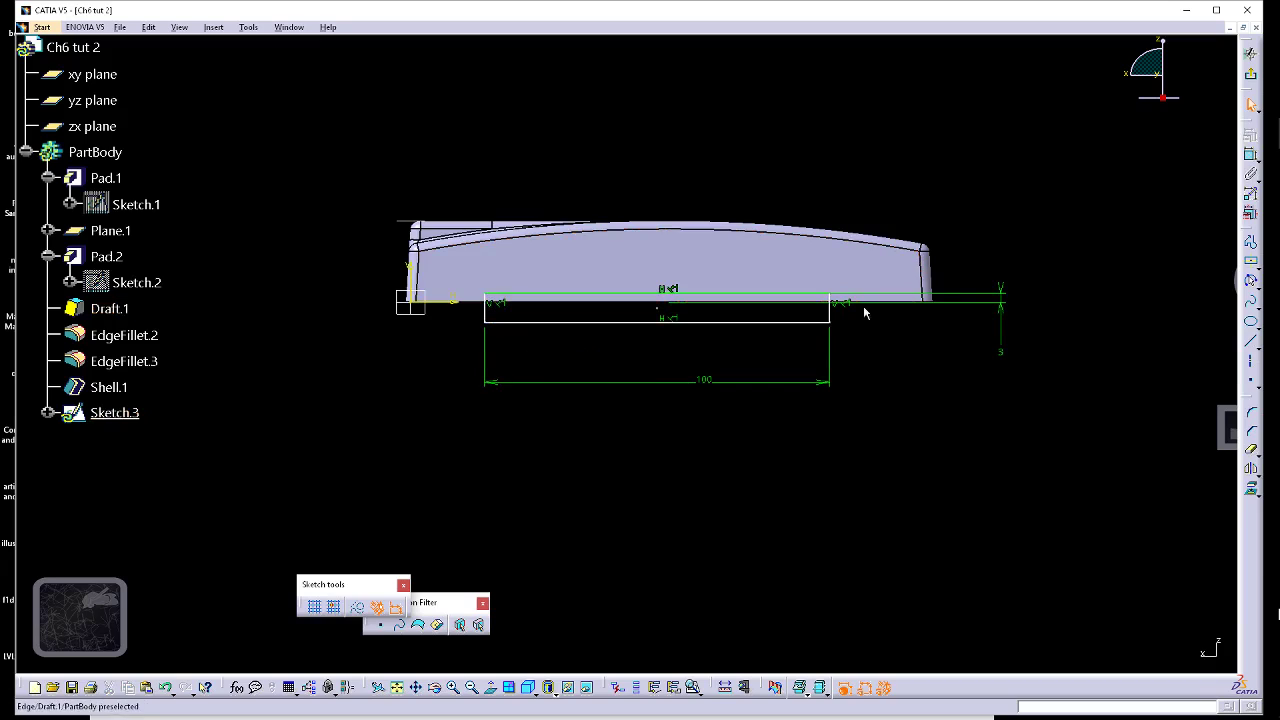
{"action": "left_click_drag", "start_coordinate": [830, 314], "coordinate": [838, 317]}
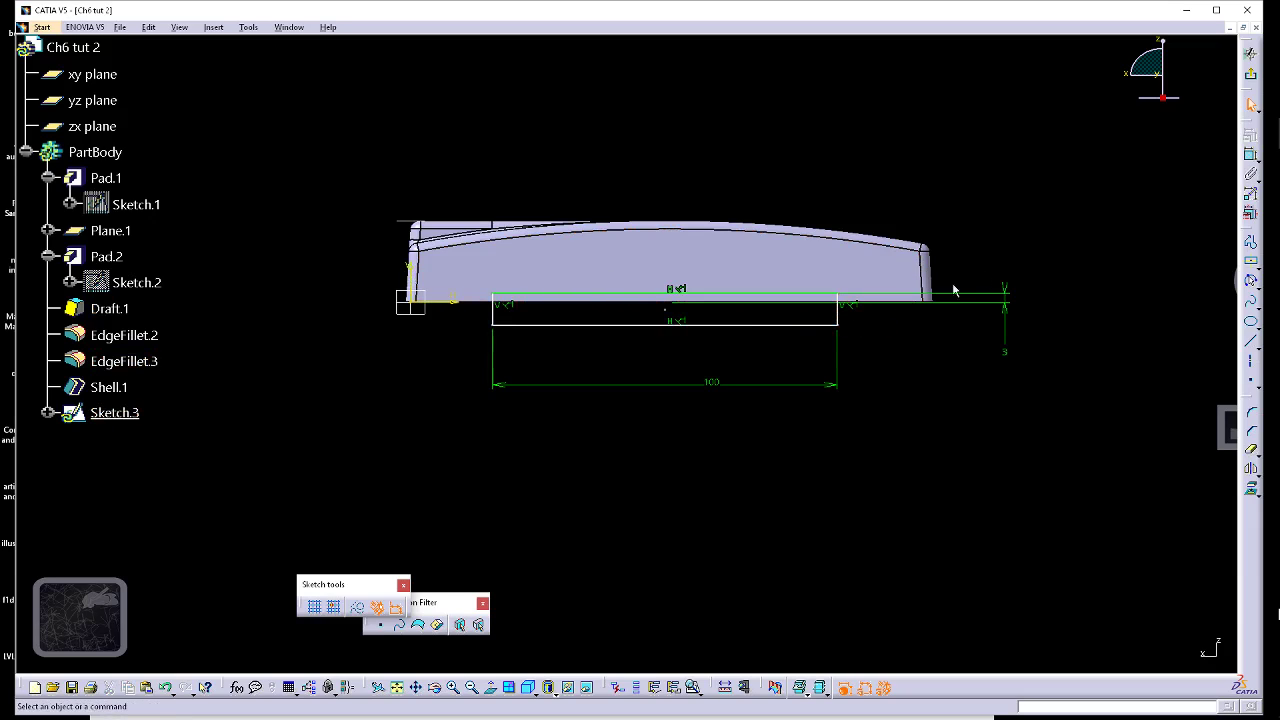
{"action": "left_click", "coordinate": [1250, 154]}
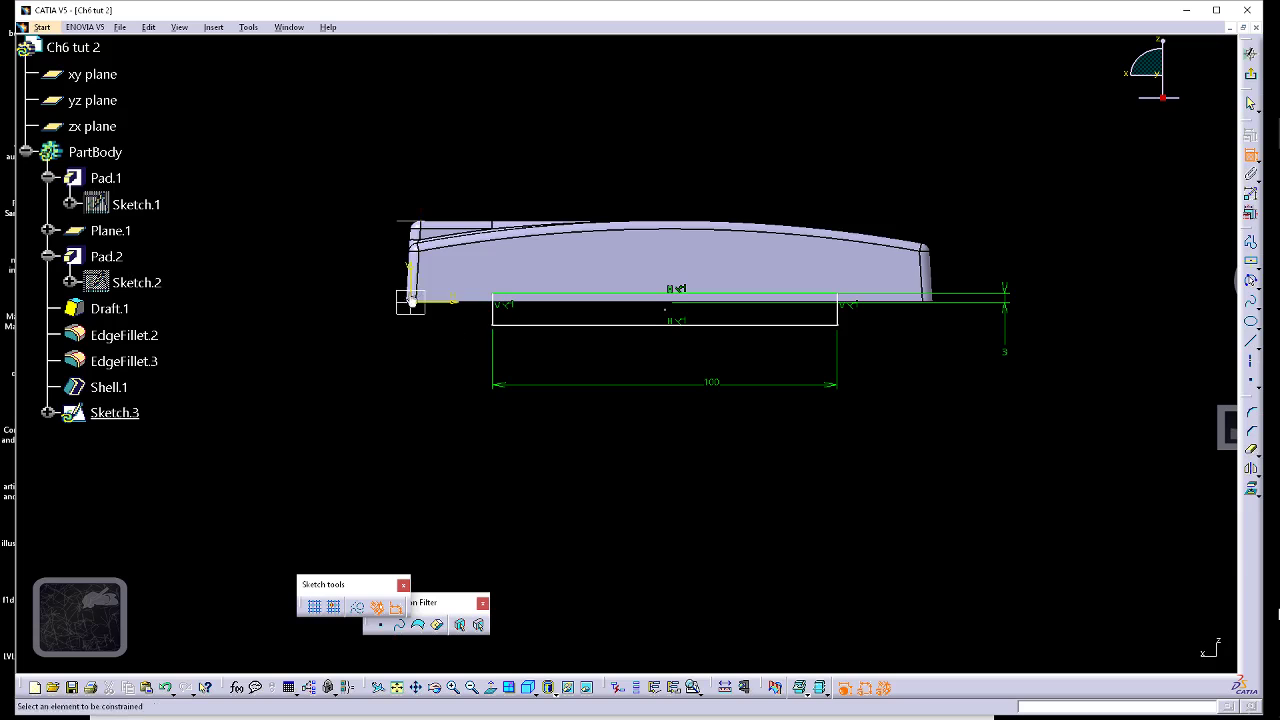
{"action": "left_click", "coordinate": [409, 272]}
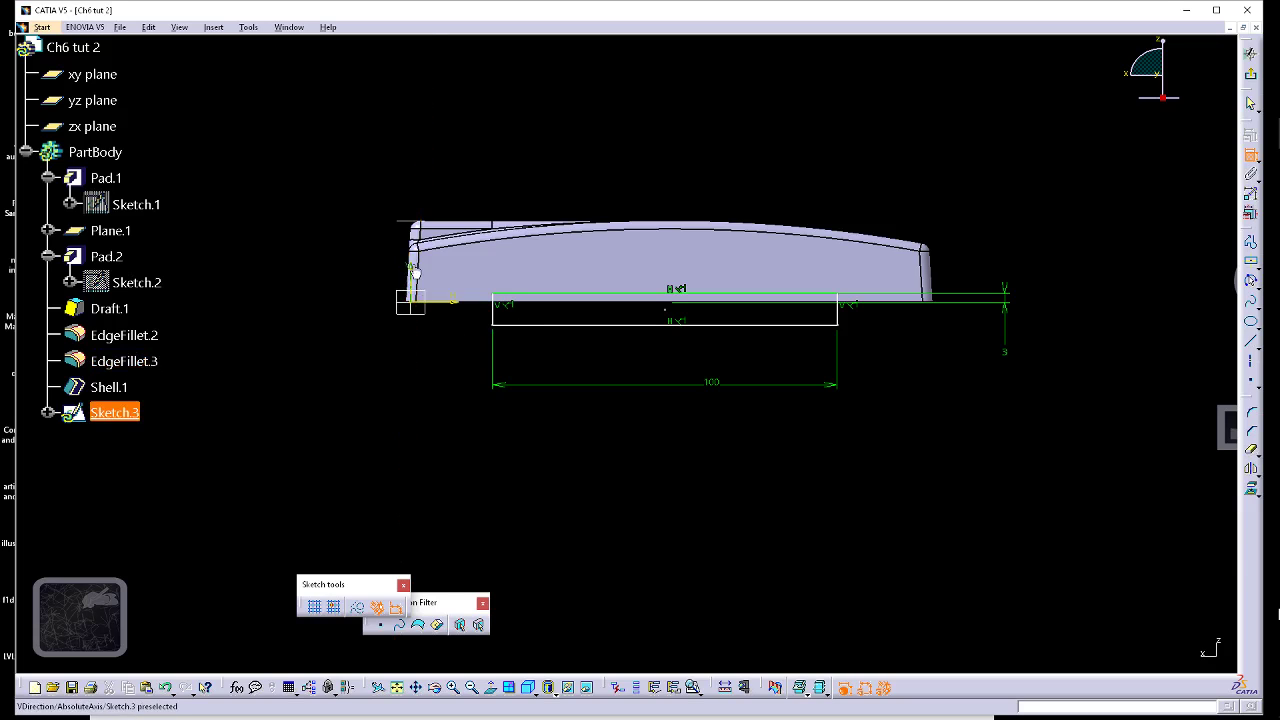
{"action": "left_click", "coordinate": [492, 316]}
{"action": "left_click", "coordinate": [456, 360]}
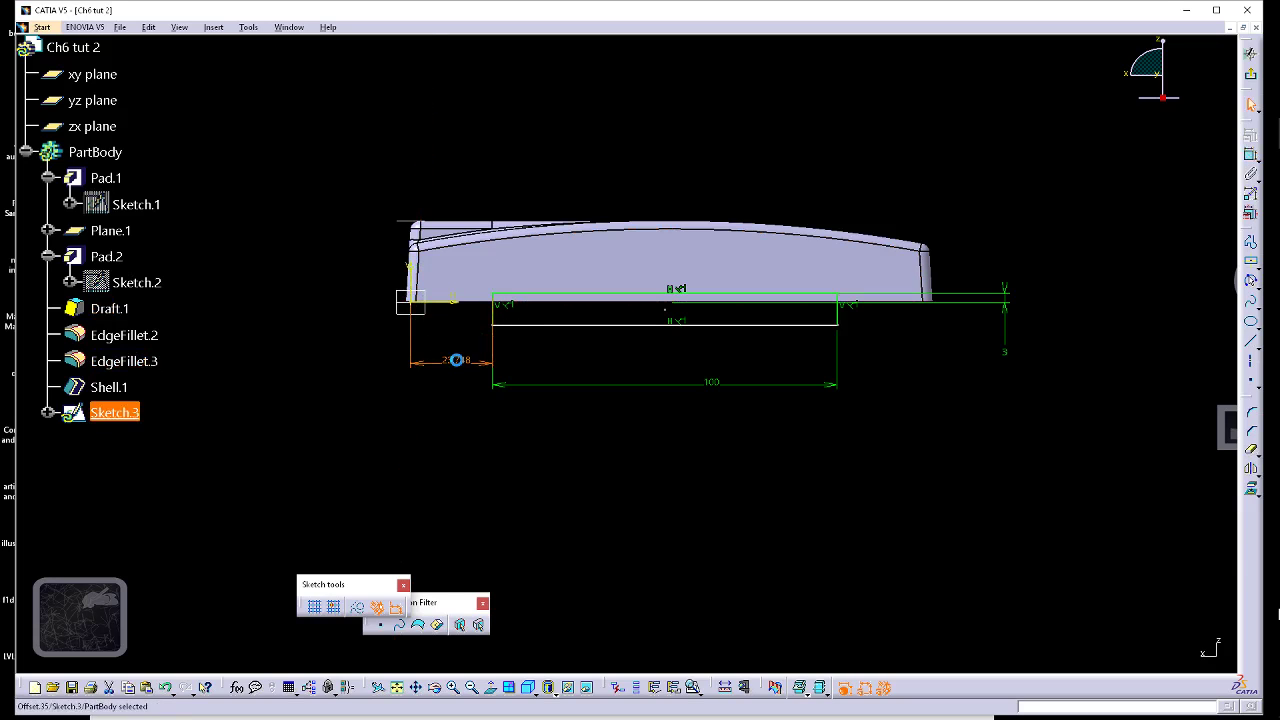
{"action": "double_click", "coordinate": [456, 360]}
{"action": "type", "text": "25mm"}
{"action": "key", "text": "Return"}
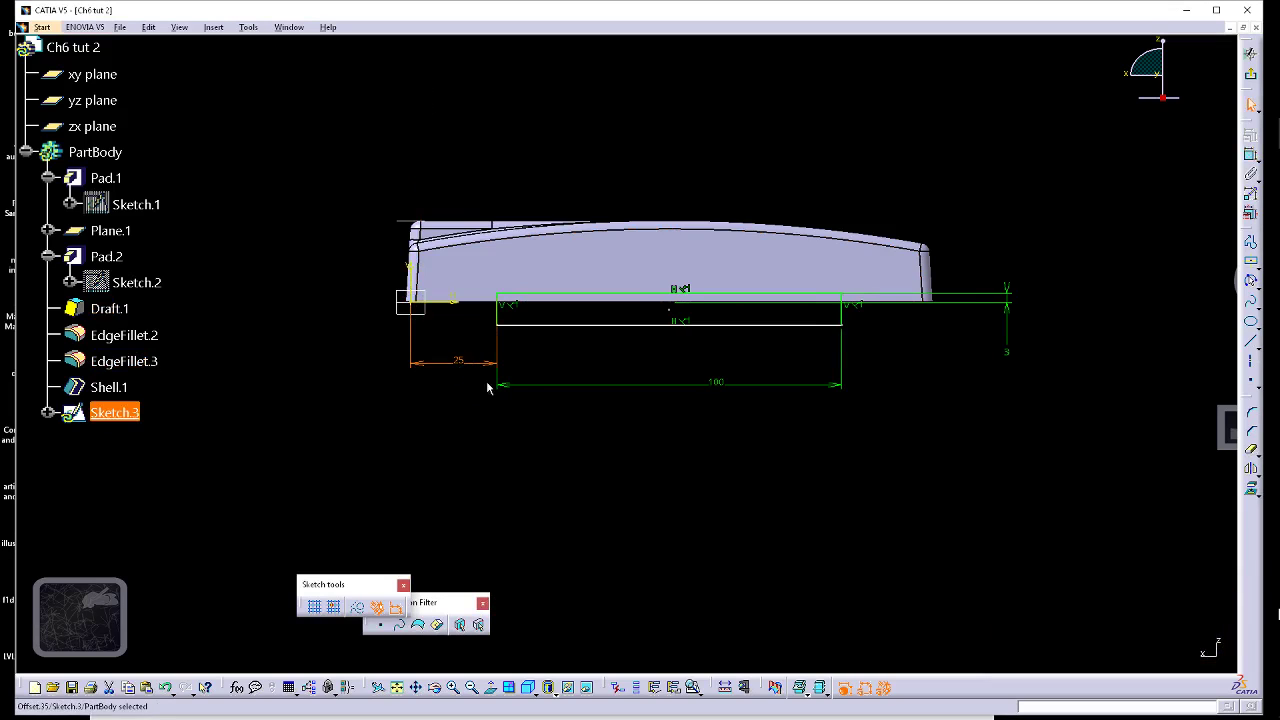
{"action": "left_click", "coordinate": [530, 402]}
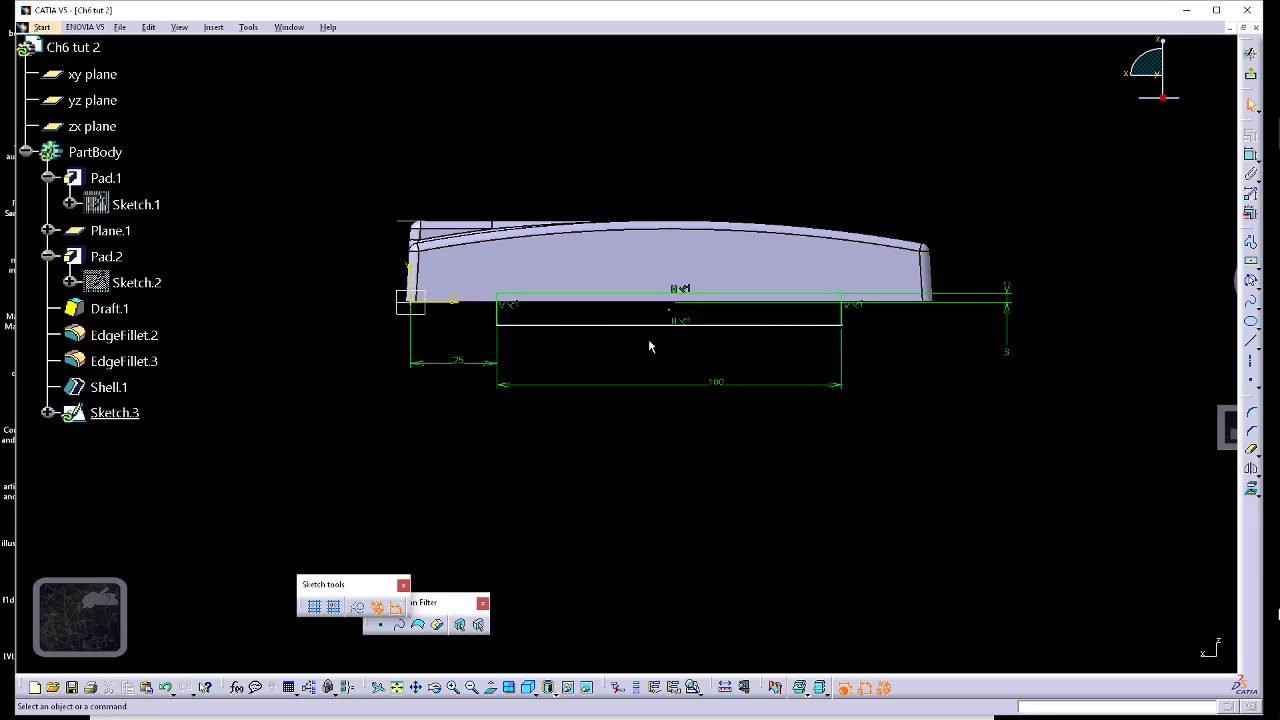
- Exit the sketcher and orbit the part to an oblique top view
{"action": "left_click", "coordinate": [1250, 74]}
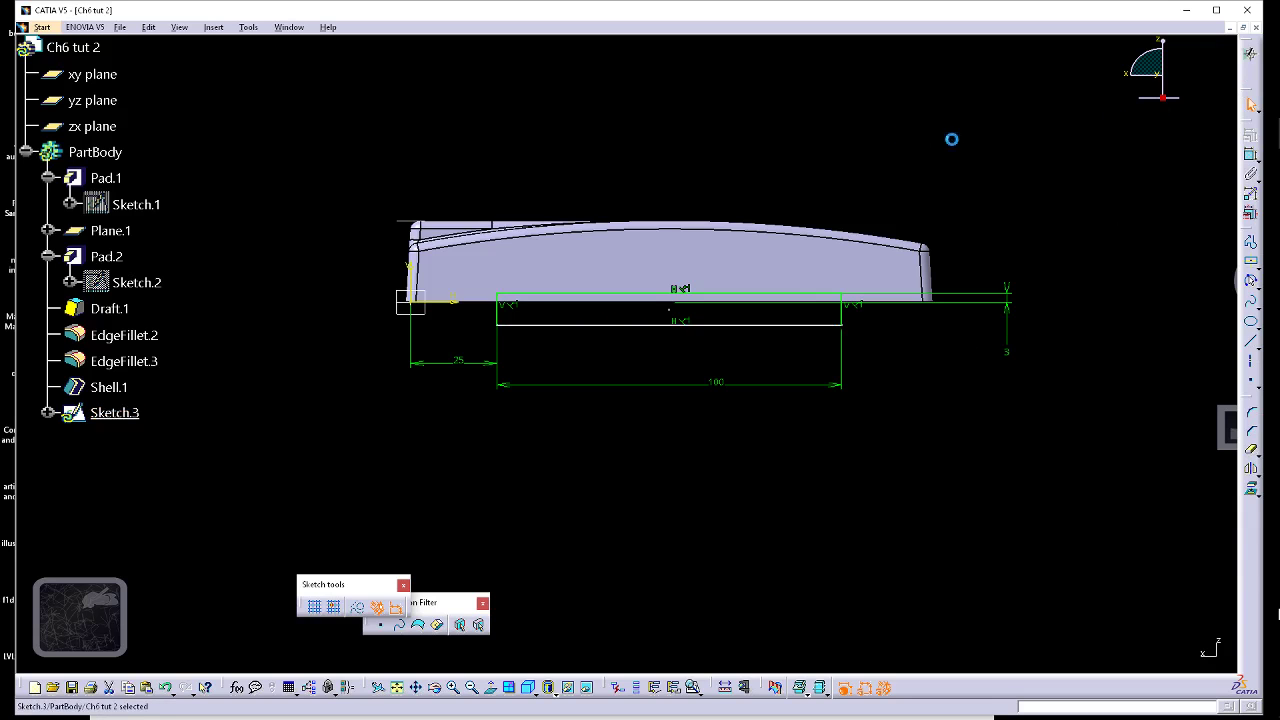
{"action": "middle_click_drag", "start_coordinate": [561, 158], "coordinate": [760, 239]}
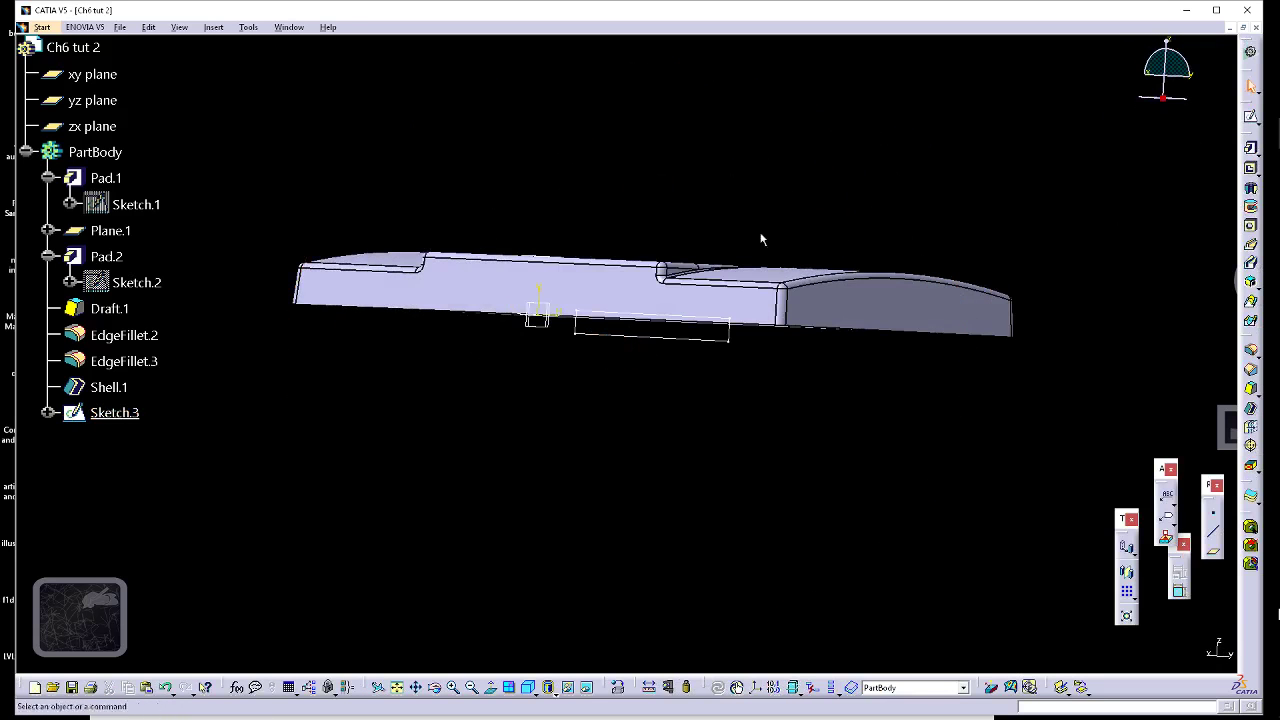
{"action": "middle_click_drag", "start_coordinate": [550, 352], "coordinate": [632, 386]}
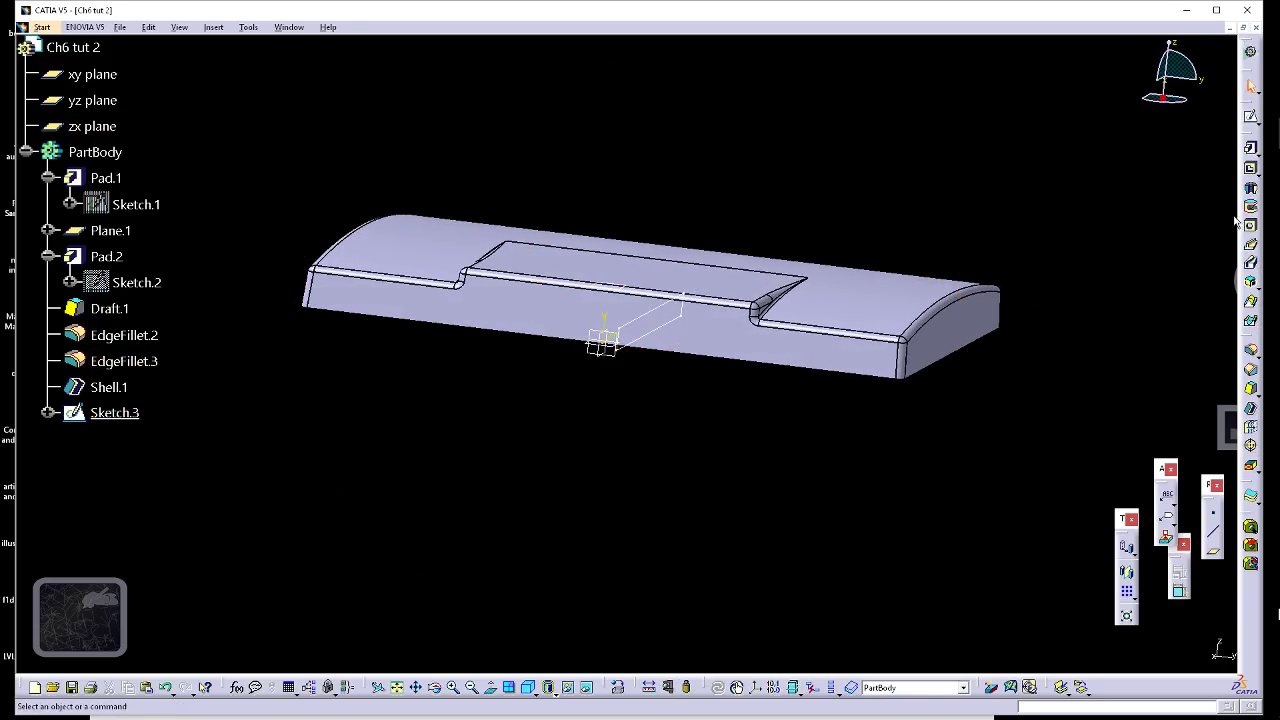
- Pocket Sketch.3 with mirrored extent and a depth of 136mm
{"action": "left_click", "coordinate": [1251, 171]}
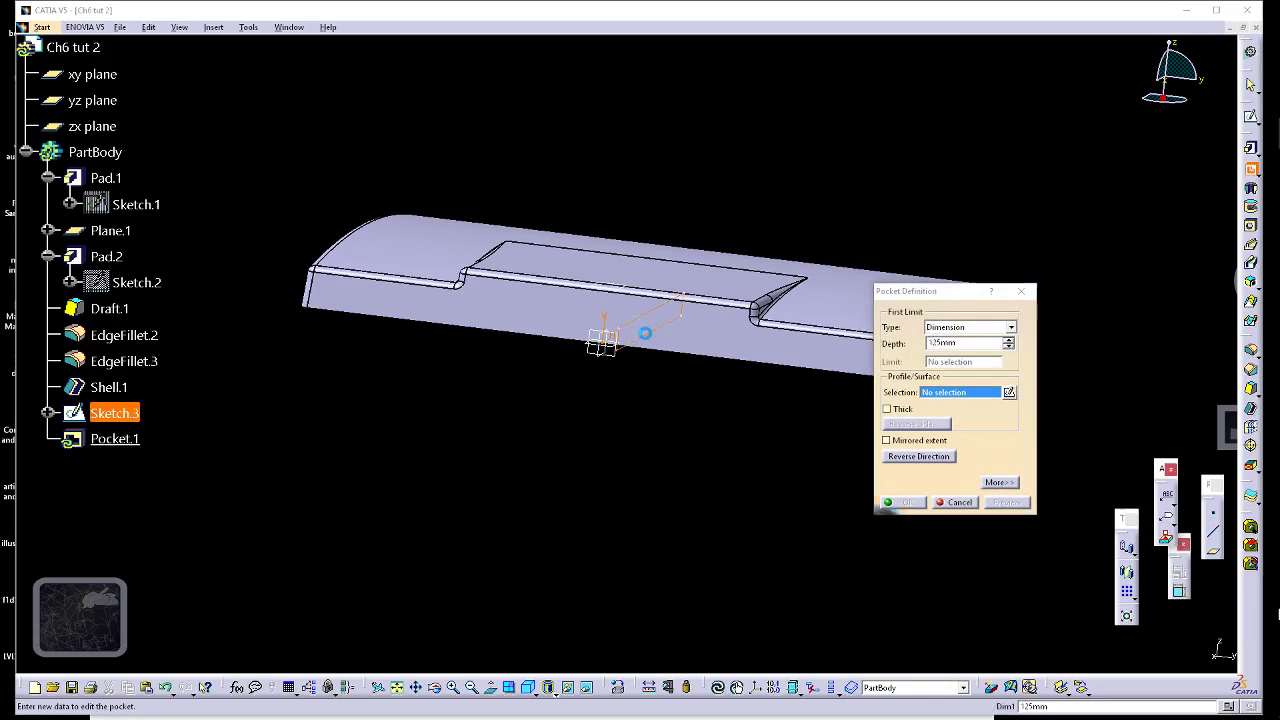
{"action": "left_click", "coordinate": [886, 440]}
{"action": "middle_click_drag", "start_coordinate": [868, 445], "coordinate": [957, 368]}
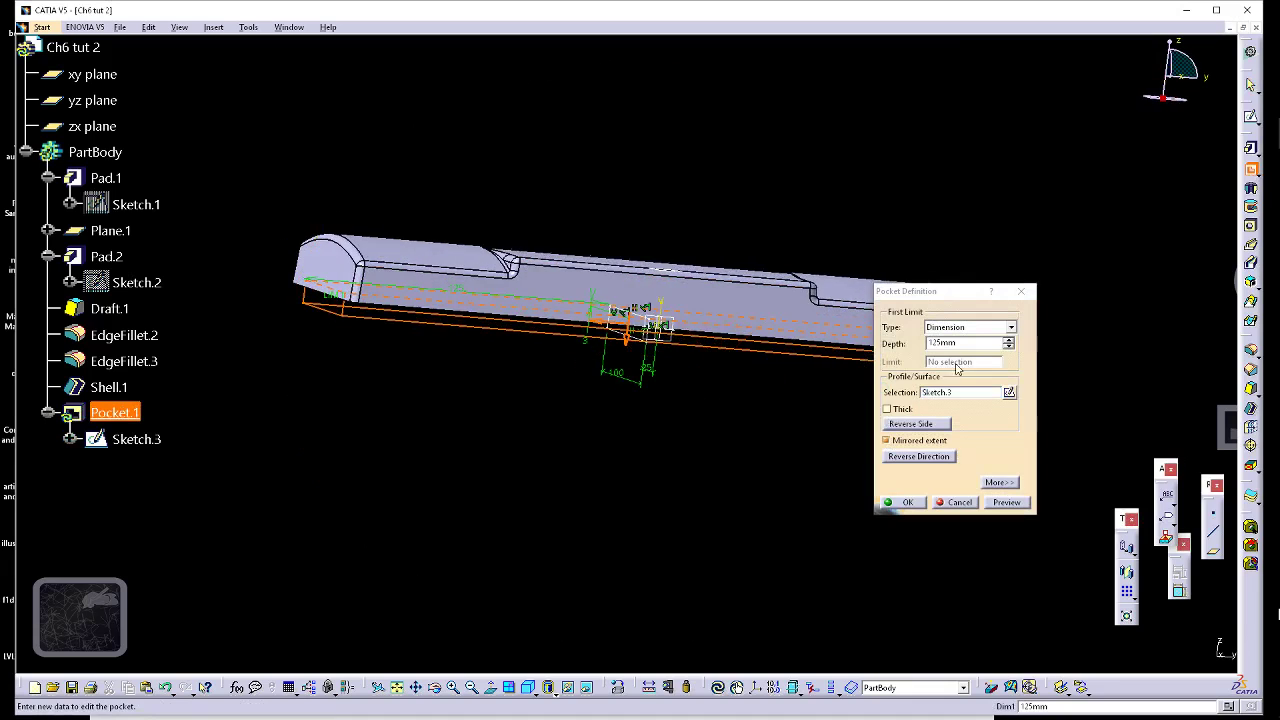
{"action": "left_click", "coordinate": [1008, 338]}
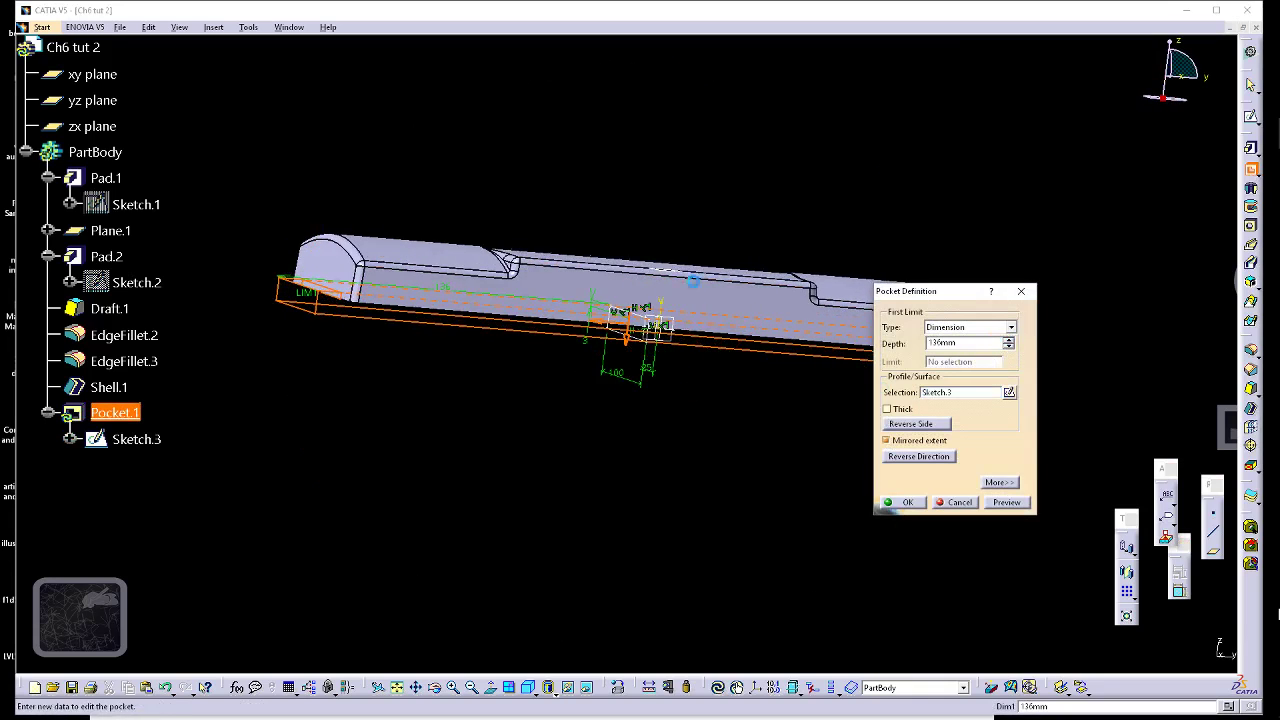
{"action": "middle_click_drag", "start_coordinate": [693, 281], "coordinate": [745, 393]}
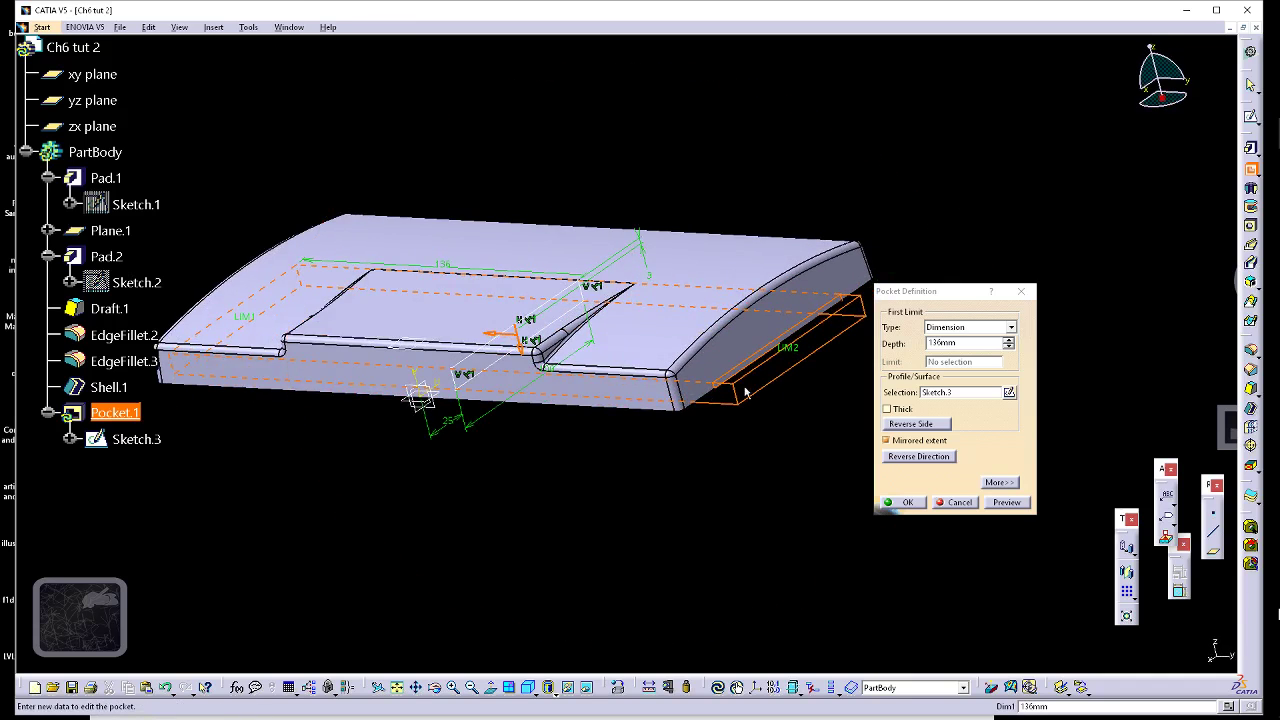
{"action": "left_click", "coordinate": [907, 502]}
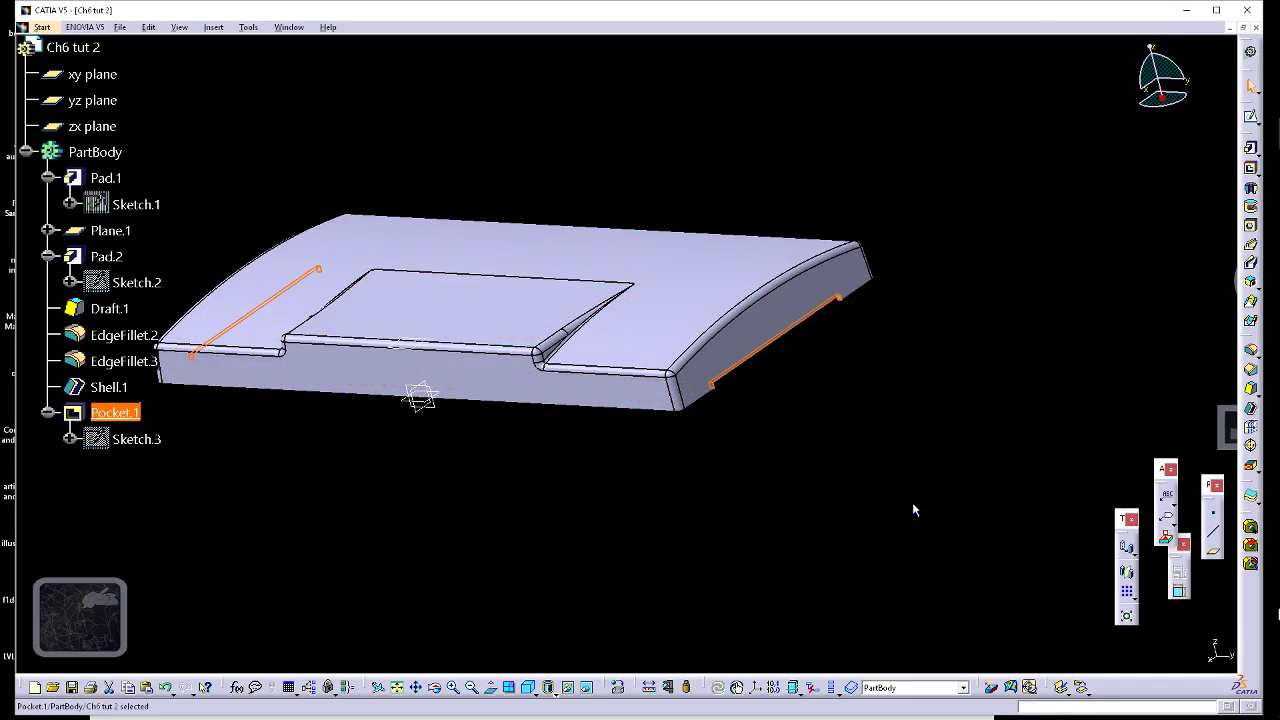
- Orbit the part to inspect the Pocket.1 cut from edge-on and oblique views
{"action": "middle_click_drag", "start_coordinate": [793, 368], "coordinate": [814, 306]}
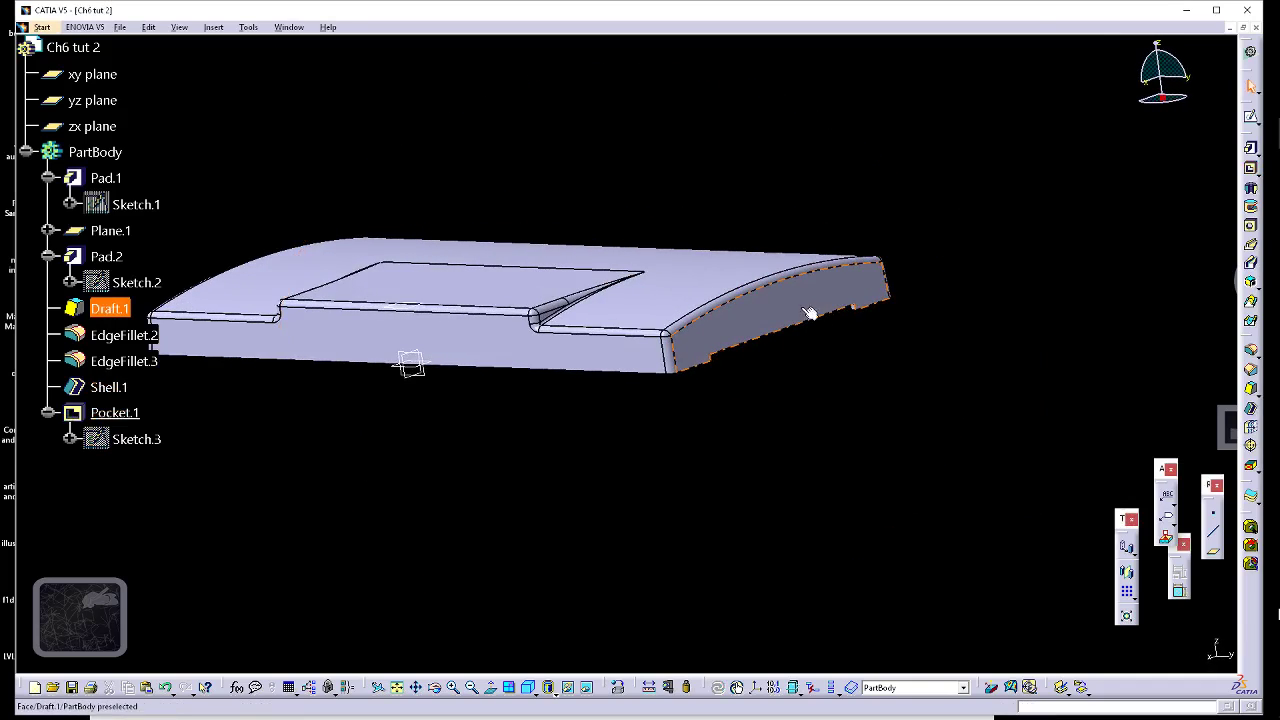
{"action": "middle_click_drag", "start_coordinate": [602, 275], "coordinate": [840, 278]}
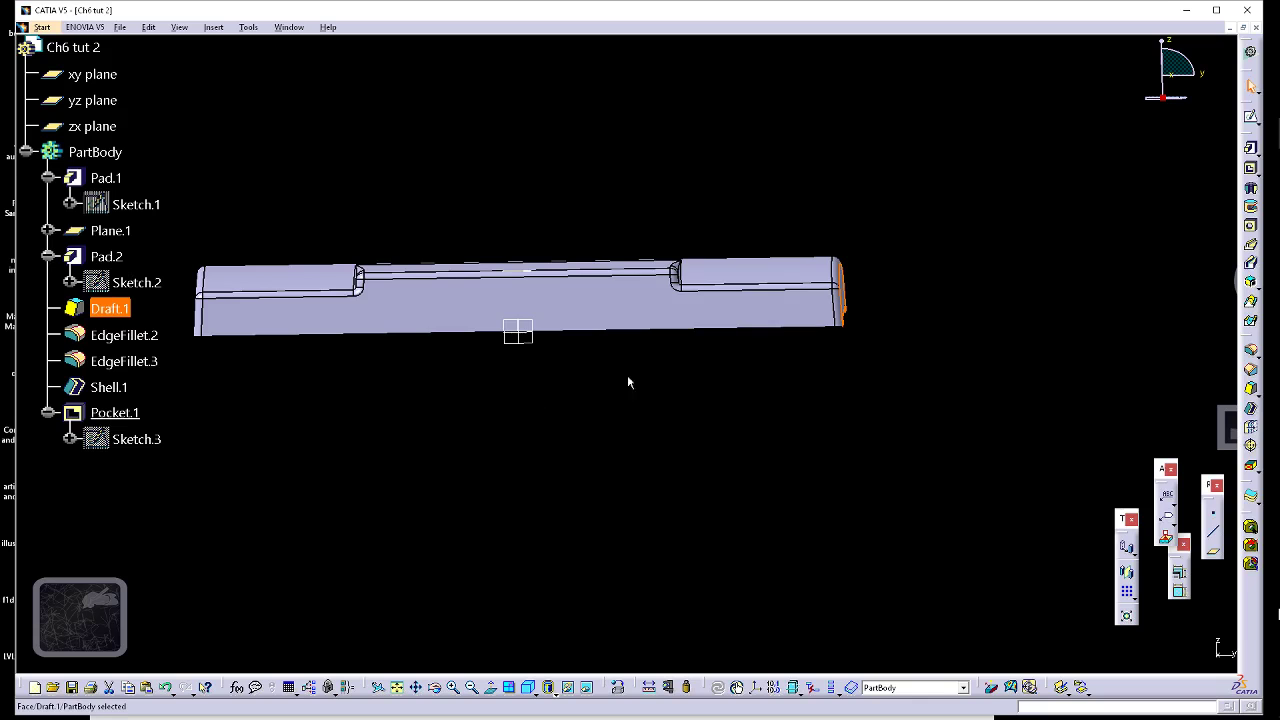
{"action": "left_click", "coordinate": [505, 411]}
{"action": "middle_click_drag", "start_coordinate": [843, 360], "coordinate": [777, 357]}
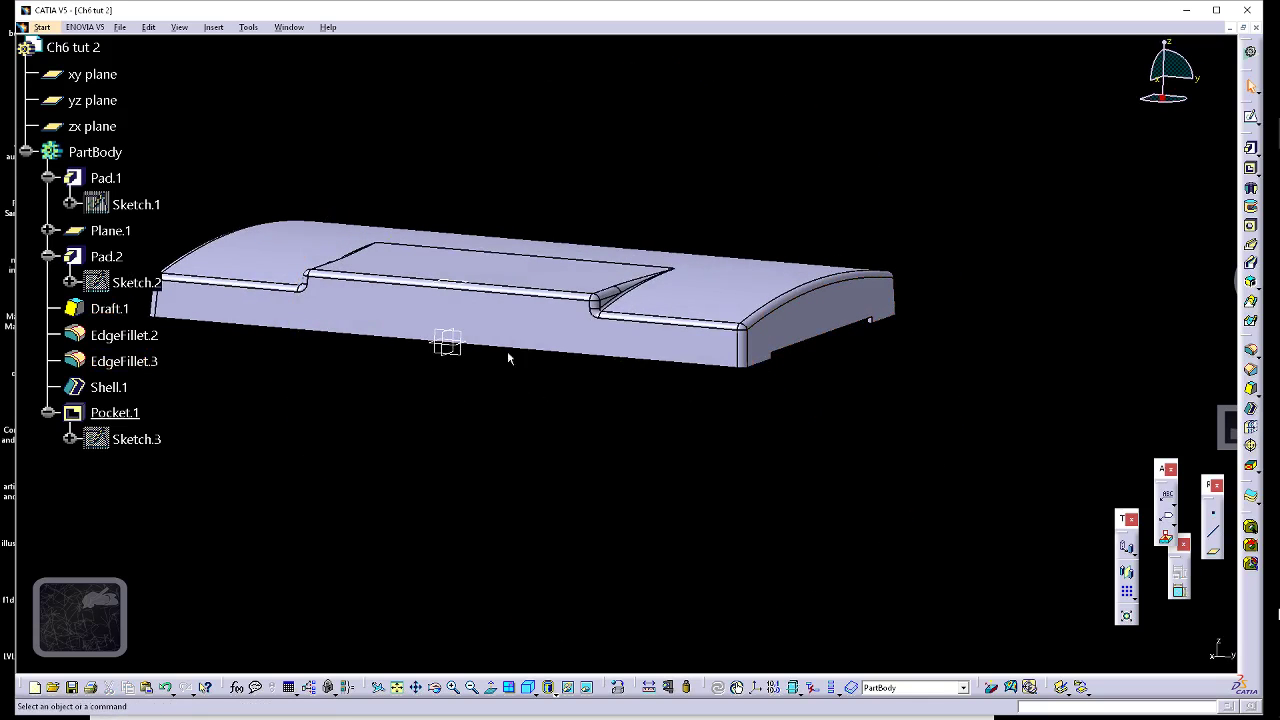
{"action": "middle_click_drag", "start_coordinate": [554, 189], "coordinate": [517, 378]}
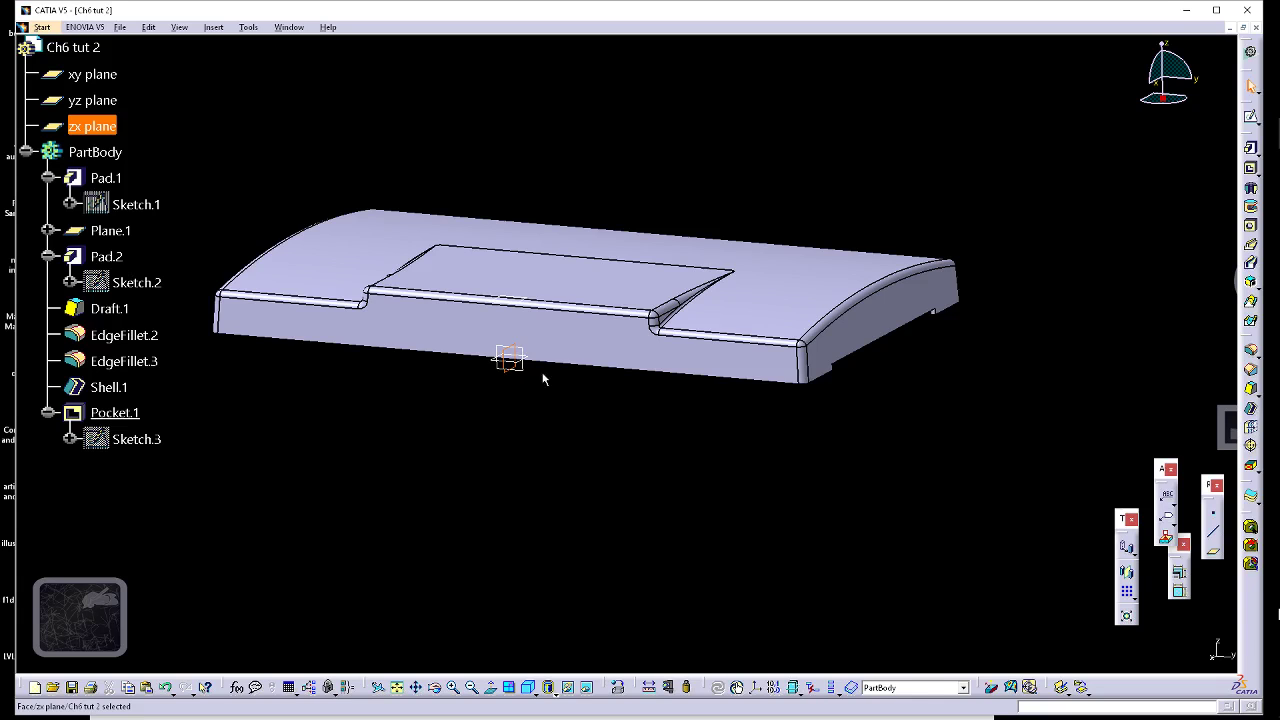
- Reopen Pocket.1 and confirm it with Sketch.3 and mirrored extent
{"action": "double_click", "coordinate": [114, 412]}
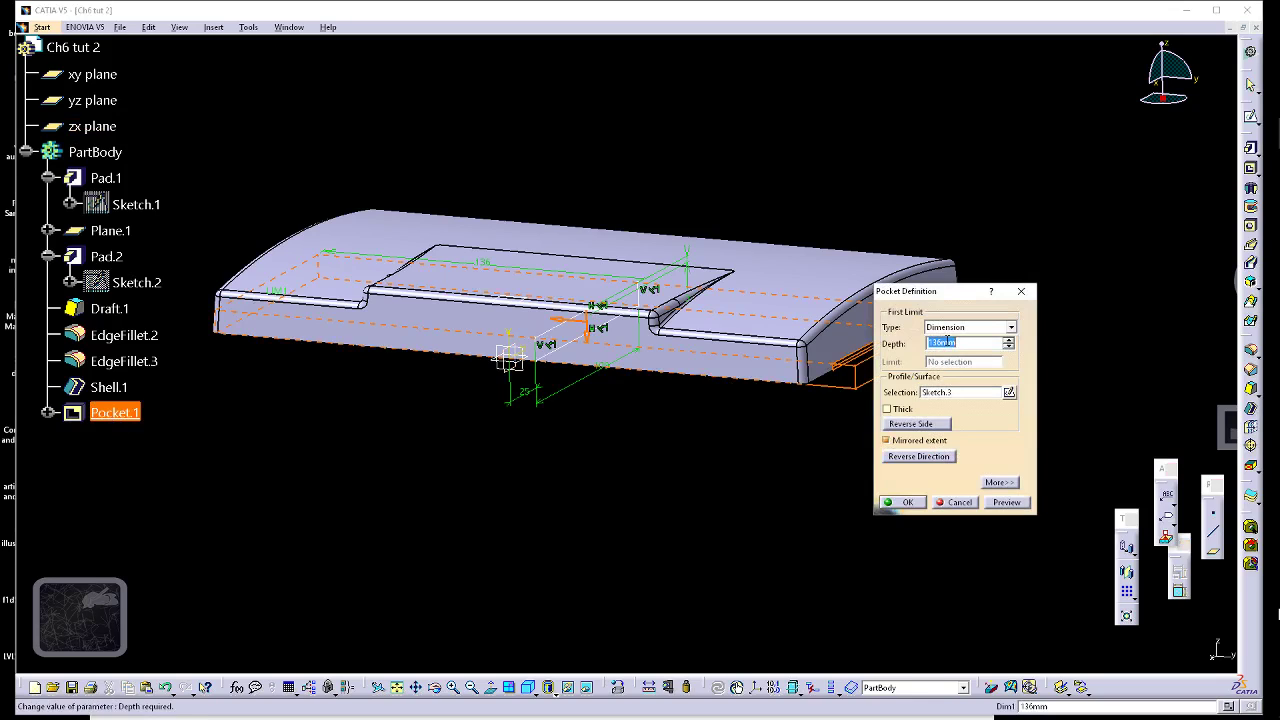
{"action": "left_click_drag", "start_coordinate": [925, 291], "coordinate": [986, 298]}
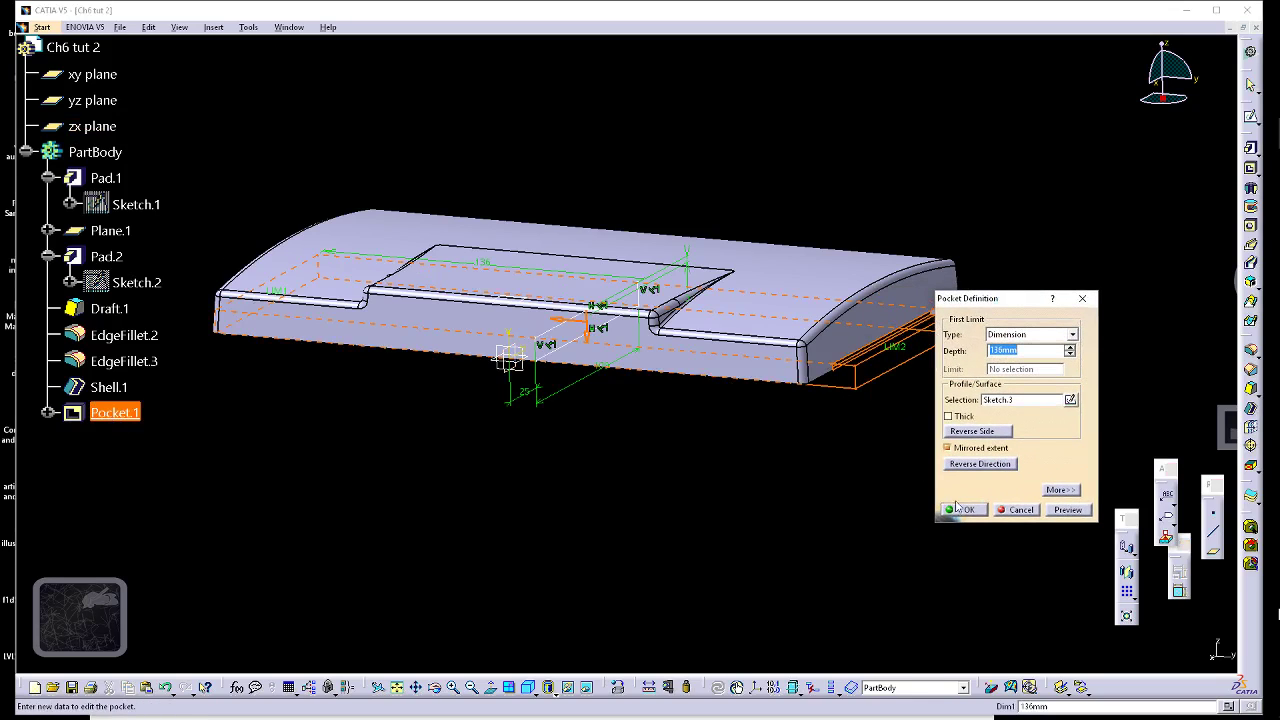
{"action": "left_click", "coordinate": [967, 510]}
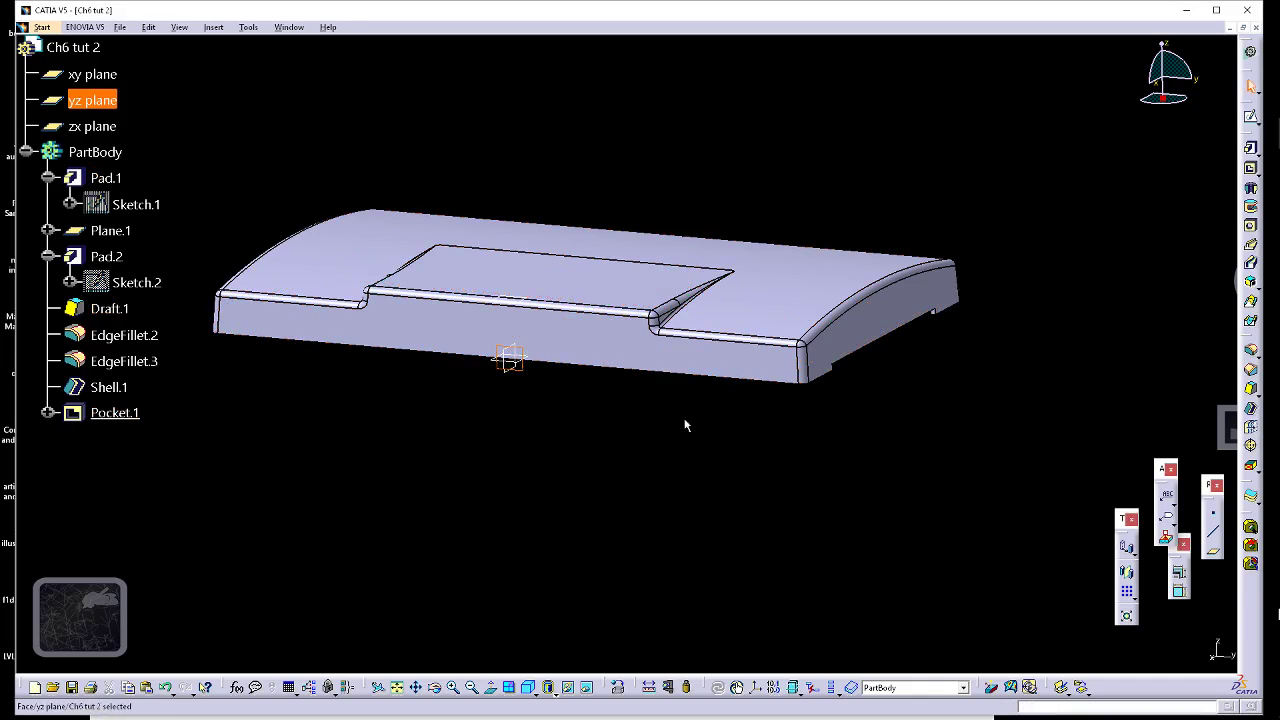
- Start Sketch.4 on the yz plane and draw a centred rectangle near the origin
{"action": "middle_click_drag", "start_coordinate": [686, 423], "coordinate": [450, 318]}
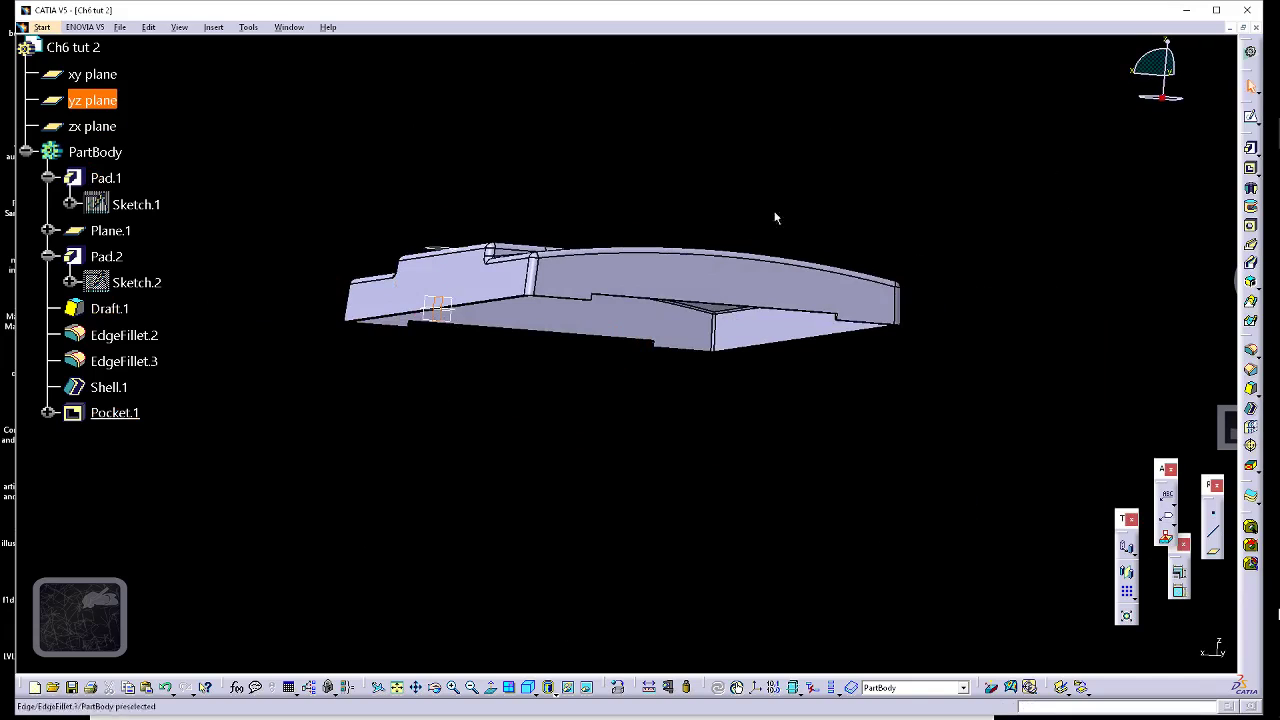
{"action": "left_click", "coordinate": [1250, 116]}
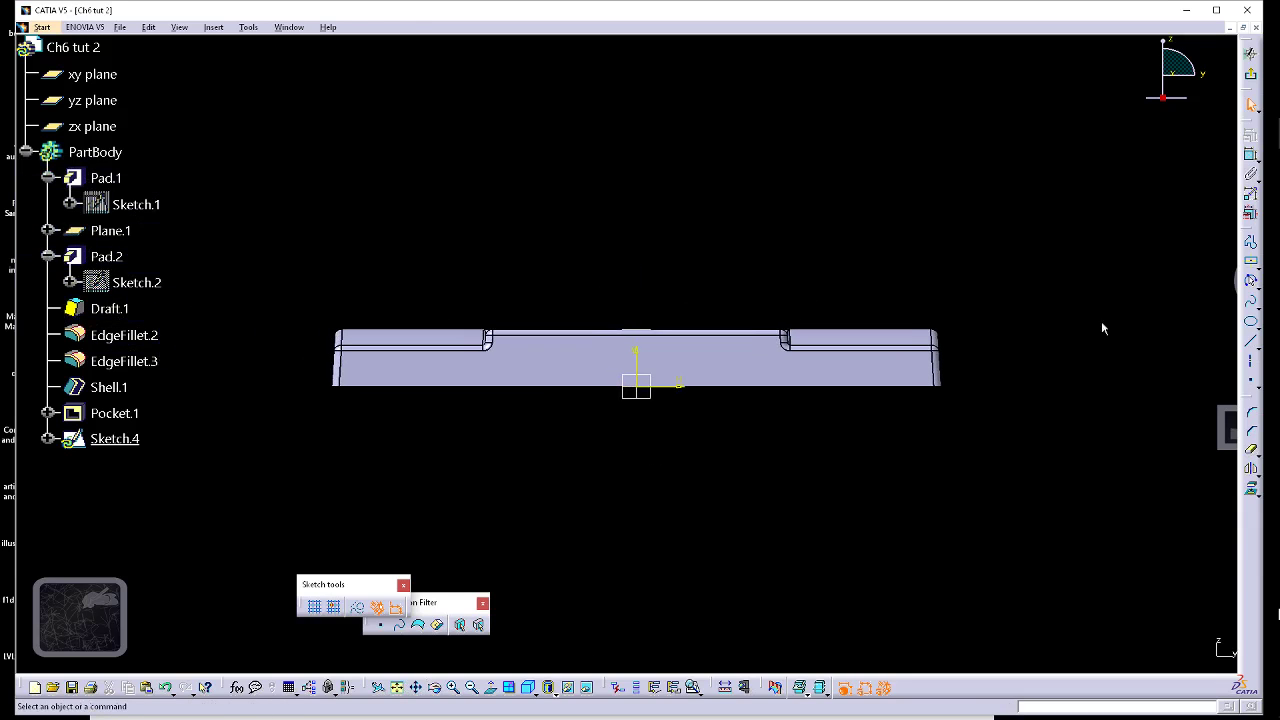
{"action": "left_click", "coordinate": [1251, 262]}
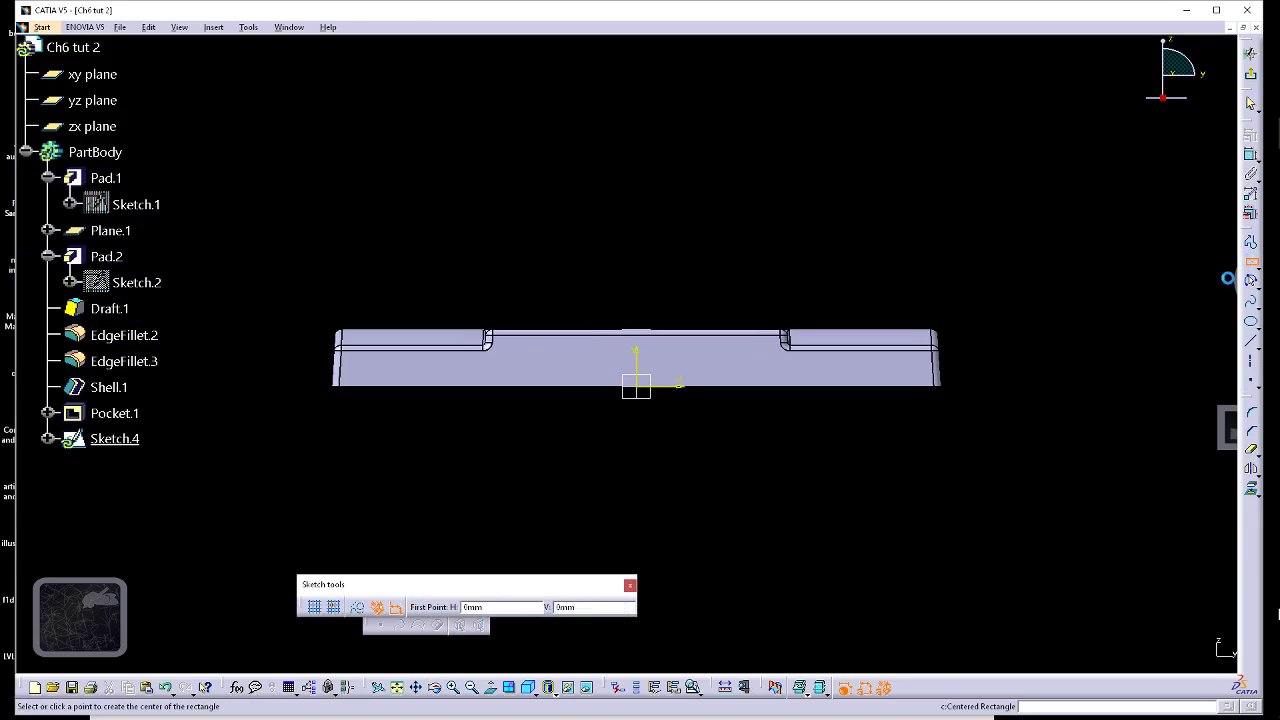
{"action": "left_click", "coordinate": [637, 438]}
{"action": "left_click", "coordinate": [798, 462]}
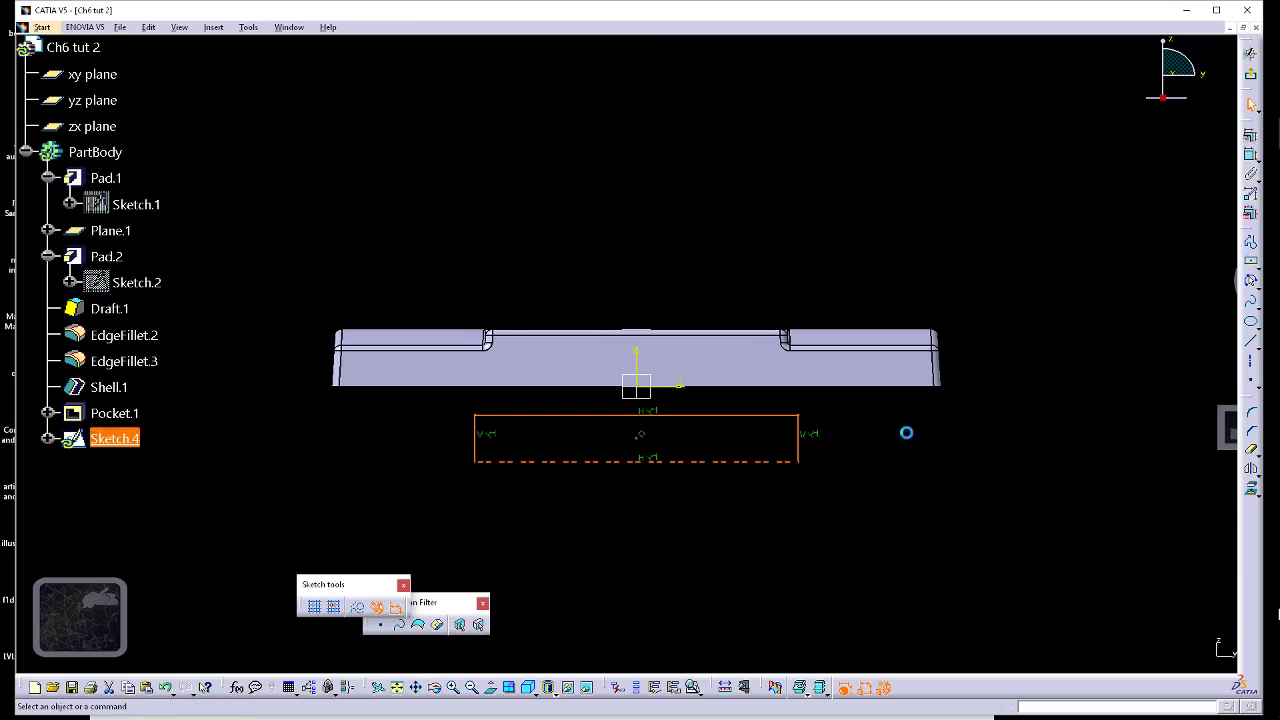
- Dimension the rectangle's bottom line to a width of 150
{"action": "left_click", "coordinate": [1251, 172]}
{"action": "left_click", "coordinate": [677, 462]}
{"action": "left_click", "coordinate": [655, 499]}
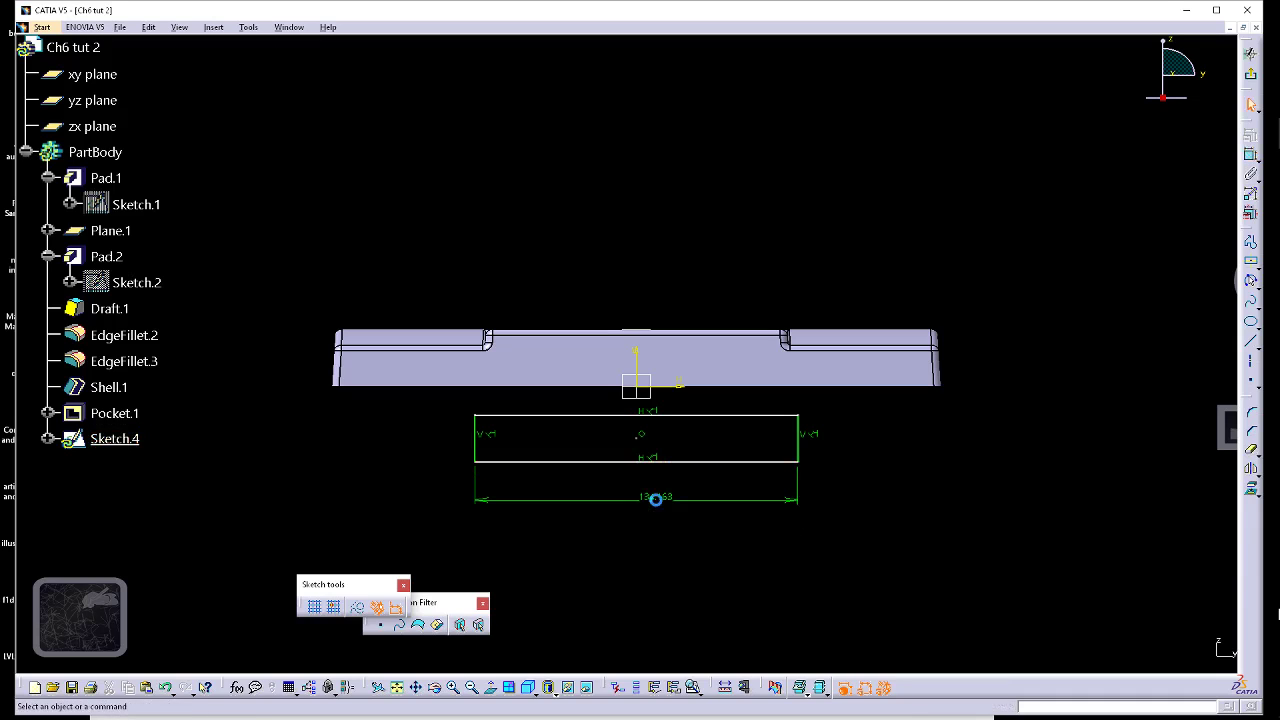
{"action": "left_click", "coordinate": [655, 499]}
{"action": "double_click", "coordinate": [655, 506]}
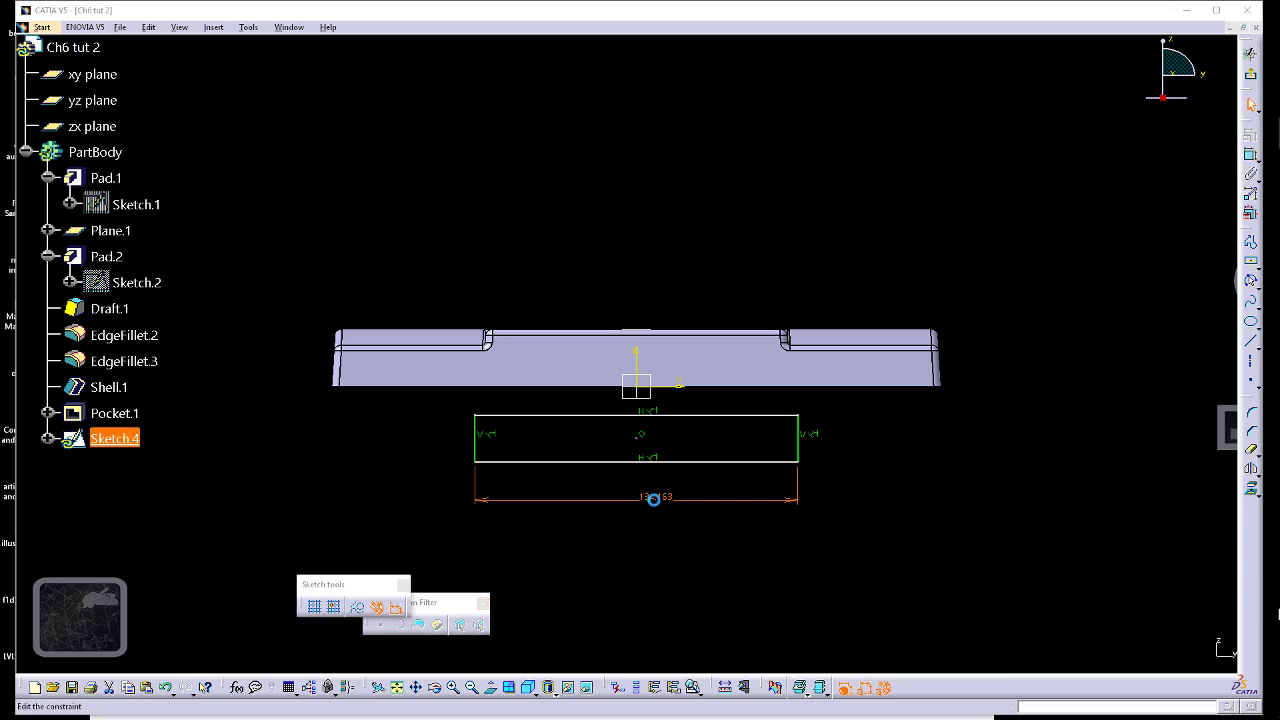
{"action": "type", "text": "150"}
{"action": "key", "text": "Return"}
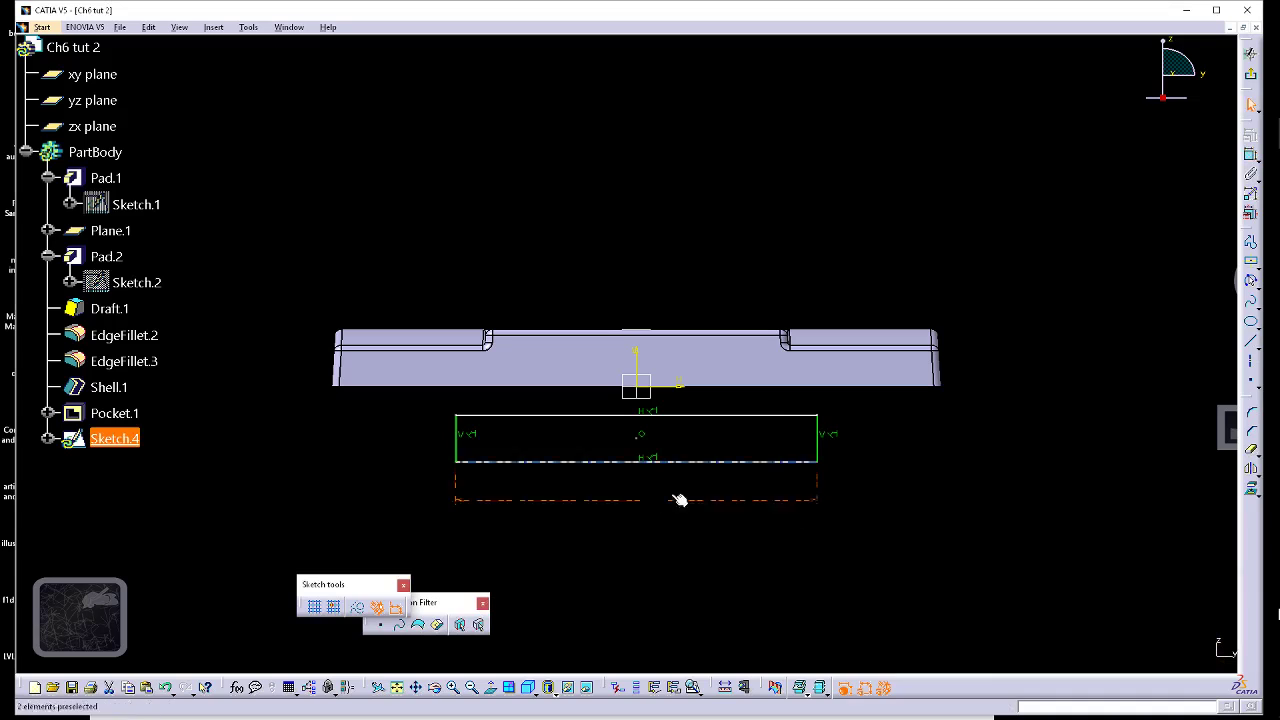
- Move the rectangle's top up under the part and constrain it to the part's bottom edge
{"action": "left_click_drag", "start_coordinate": [760, 416], "coordinate": [748, 362]}
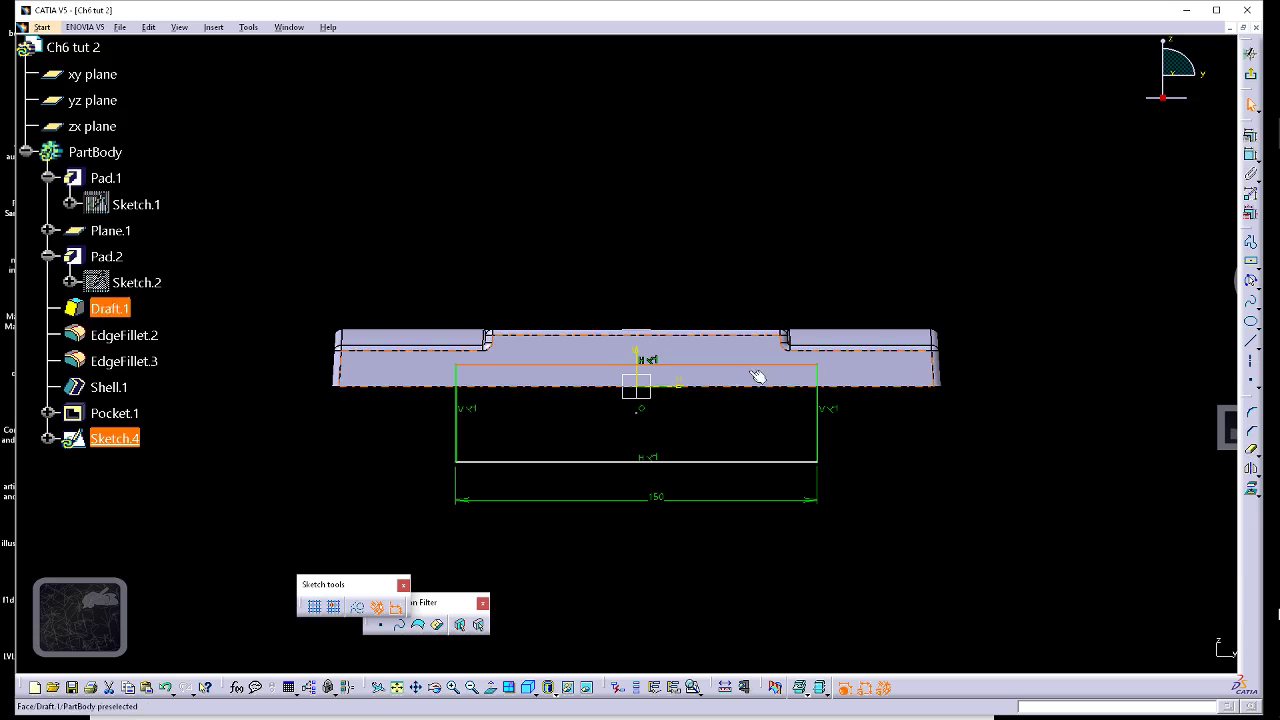
{"action": "mouse_move", "coordinate": [777, 434]}
{"action": "middle_mouse_down"}
{"action": "mouse_move", "coordinate": [769, 403]}
{"action": "mouse_move", "coordinate": [806, 324]}
{"action": "middle_mouse_up"}
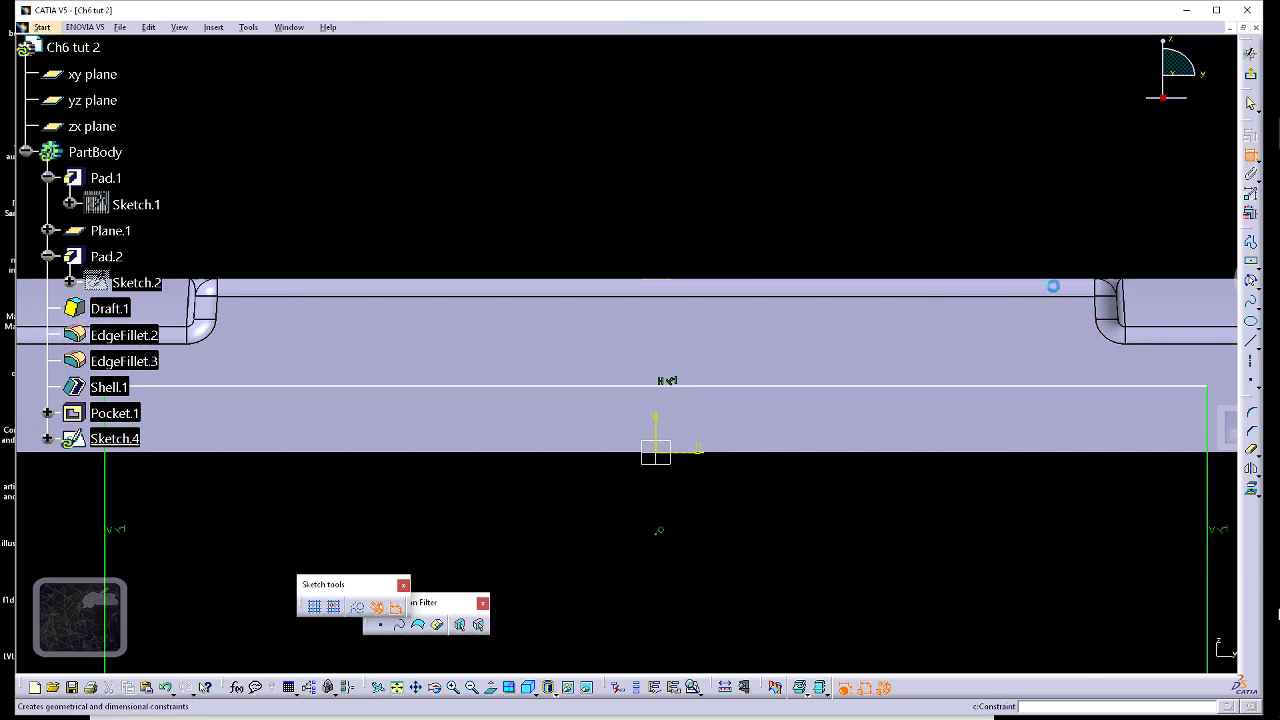
{"action": "left_click", "coordinate": [968, 390]}
{"action": "left_click", "coordinate": [950, 453]}
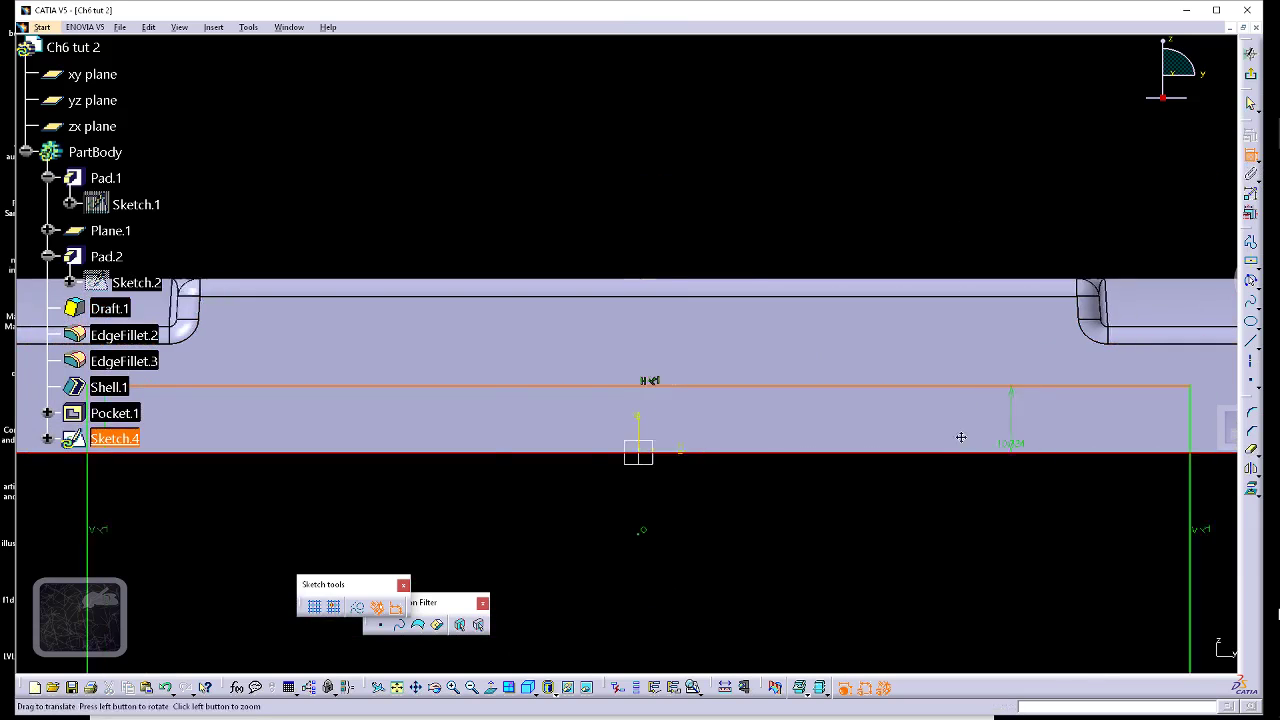
{"action": "left_click", "coordinate": [921, 386]}
{"action": "double_click", "coordinate": [921, 378]}
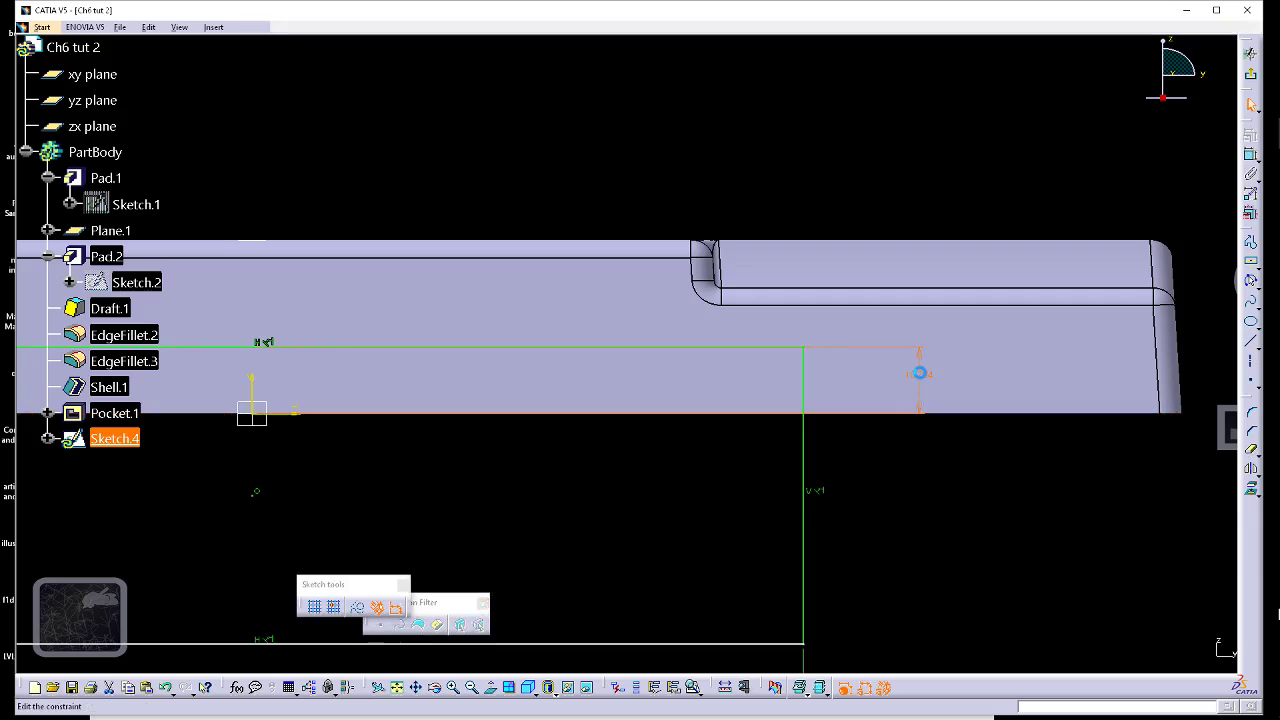
{"action": "key", "text": "Return"}
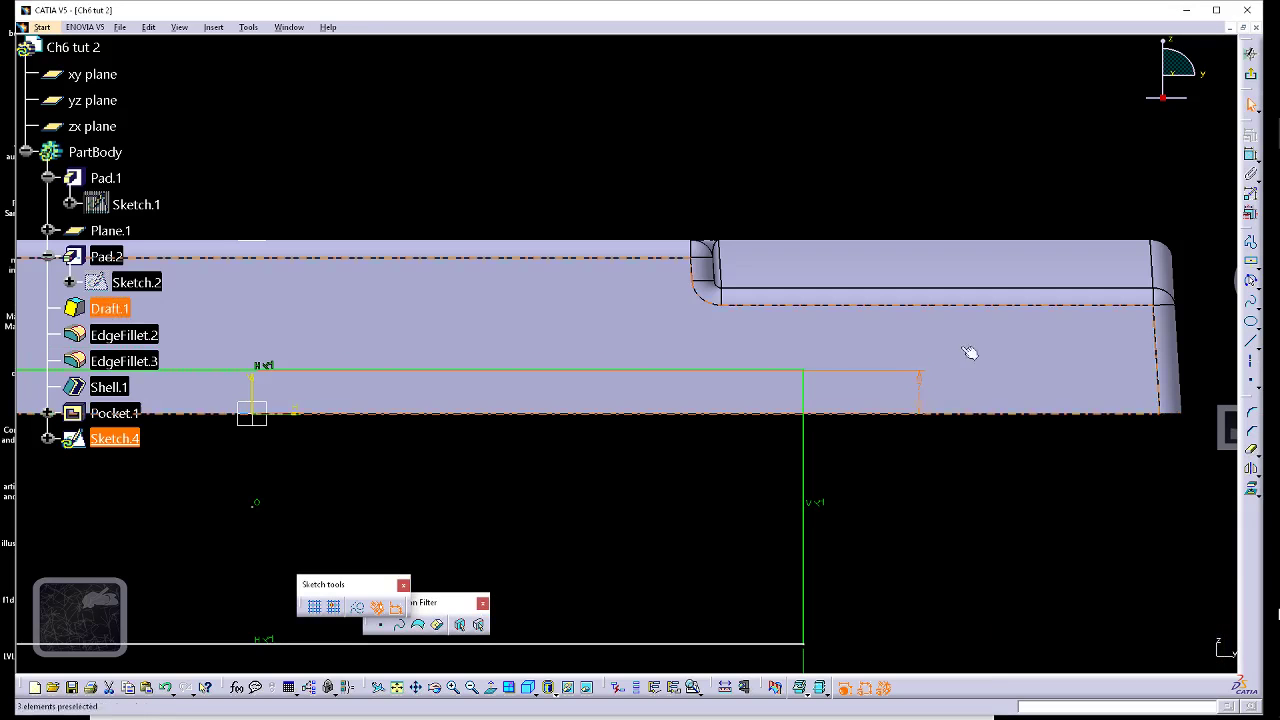
{"action": "left_click", "coordinate": [777, 166]}
- Dimension the rectangle's right edge 50 mm from the part's right corner
{"action": "mouse_move", "coordinate": [777, 166]}
{"action": "middle_mouse_down"}
{"action": "mouse_move", "coordinate": [767, 255]}
{"action": "mouse_move", "coordinate": [854, 262]}
{"action": "middle_mouse_up"}
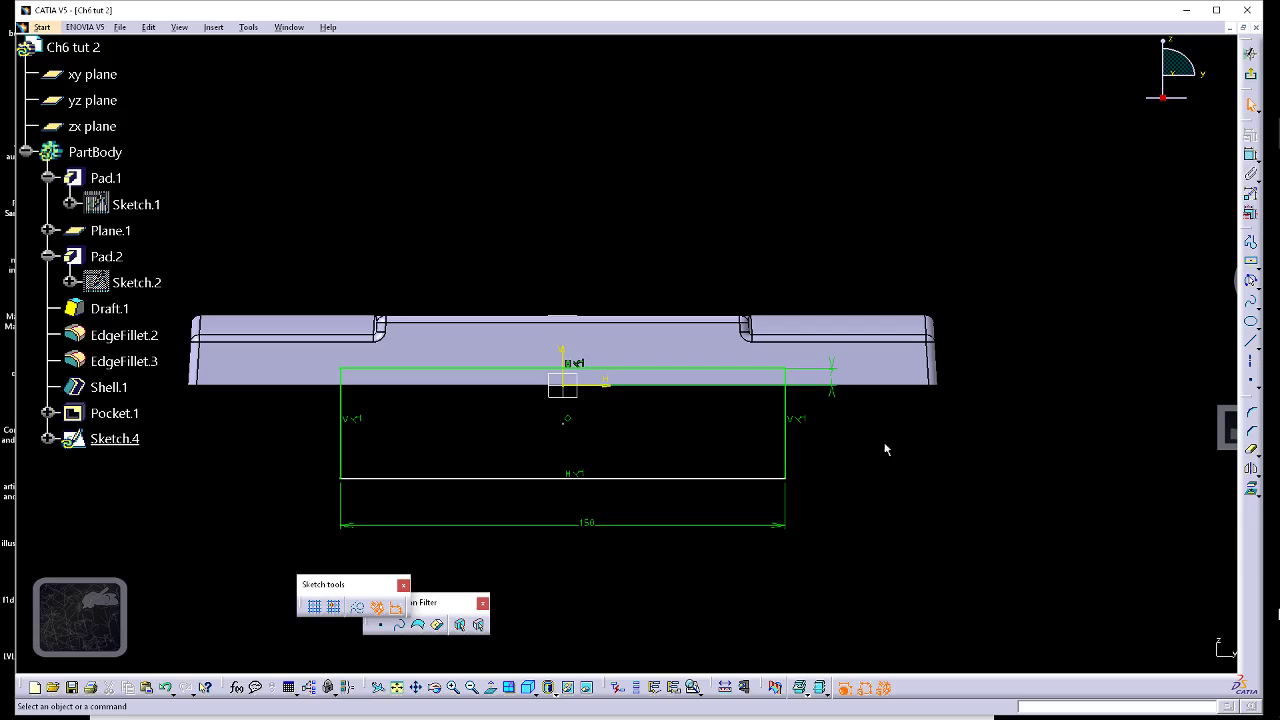
{"action": "middle_click_drag", "start_coordinate": [885, 449], "coordinate": [925, 455]}
{"action": "left_click", "coordinate": [1249, 155]}
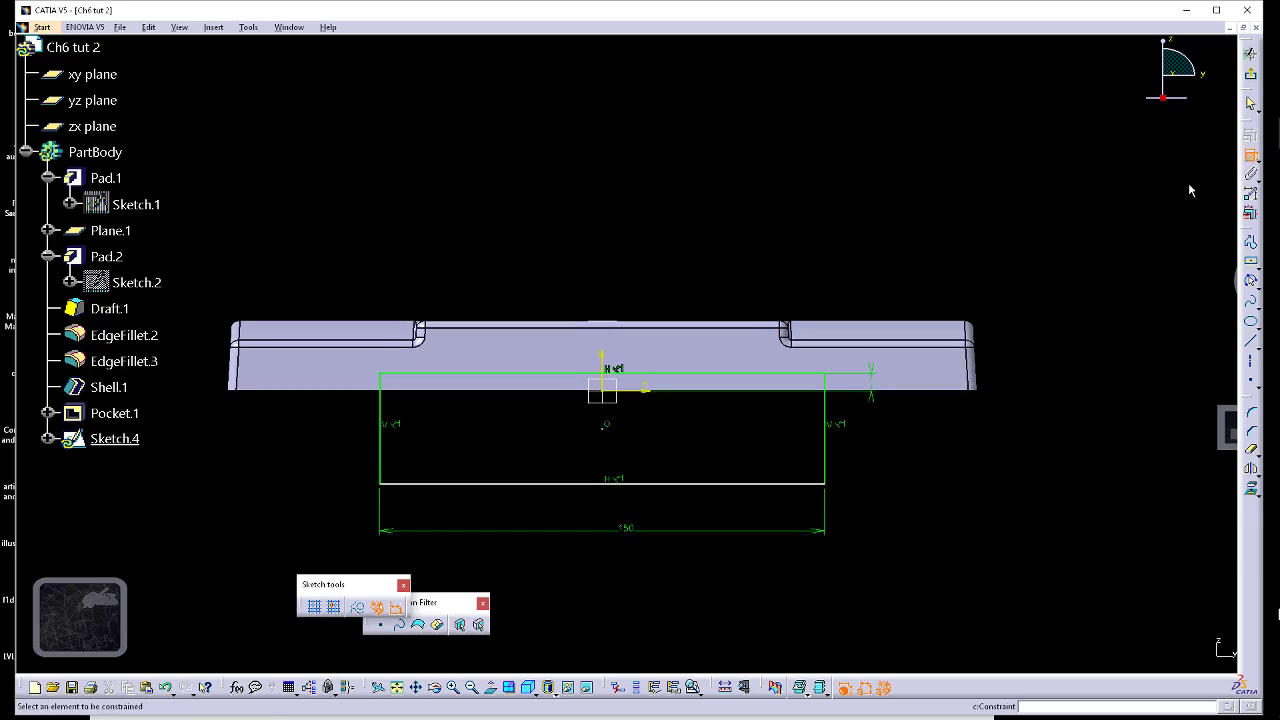
{"action": "left_click", "coordinate": [984, 396]}
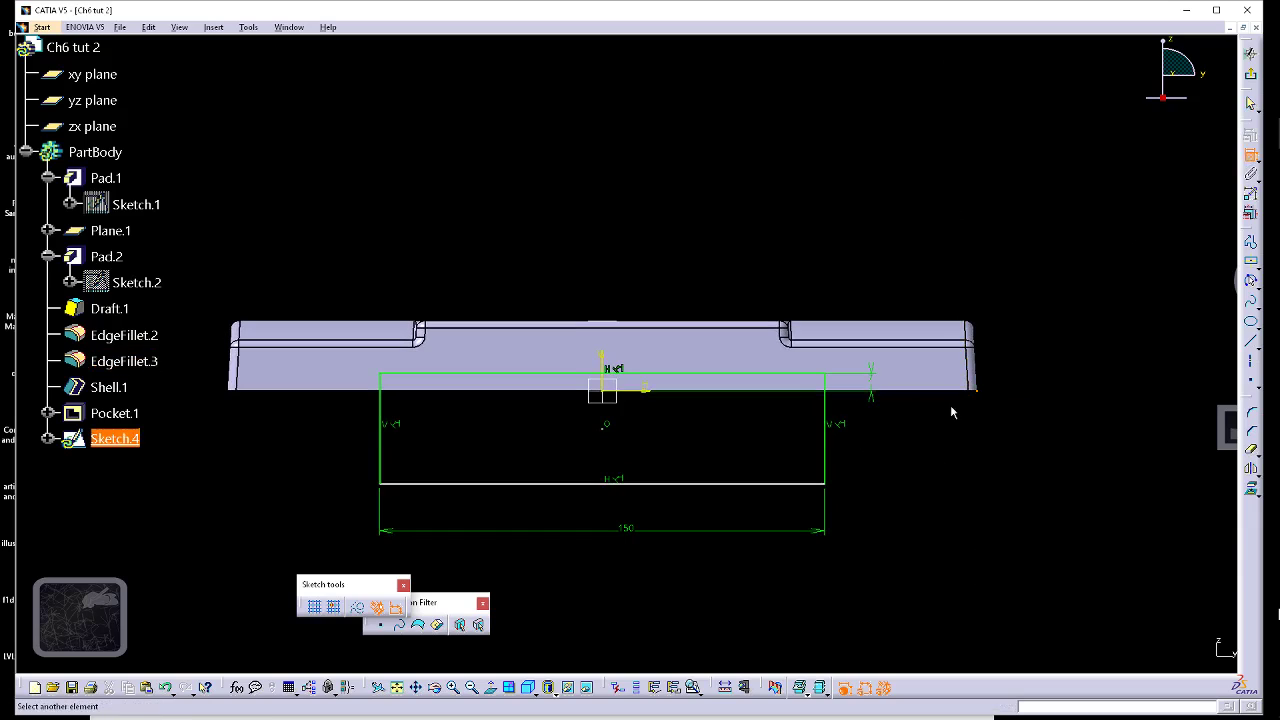
{"action": "left_click", "coordinate": [829, 450]}
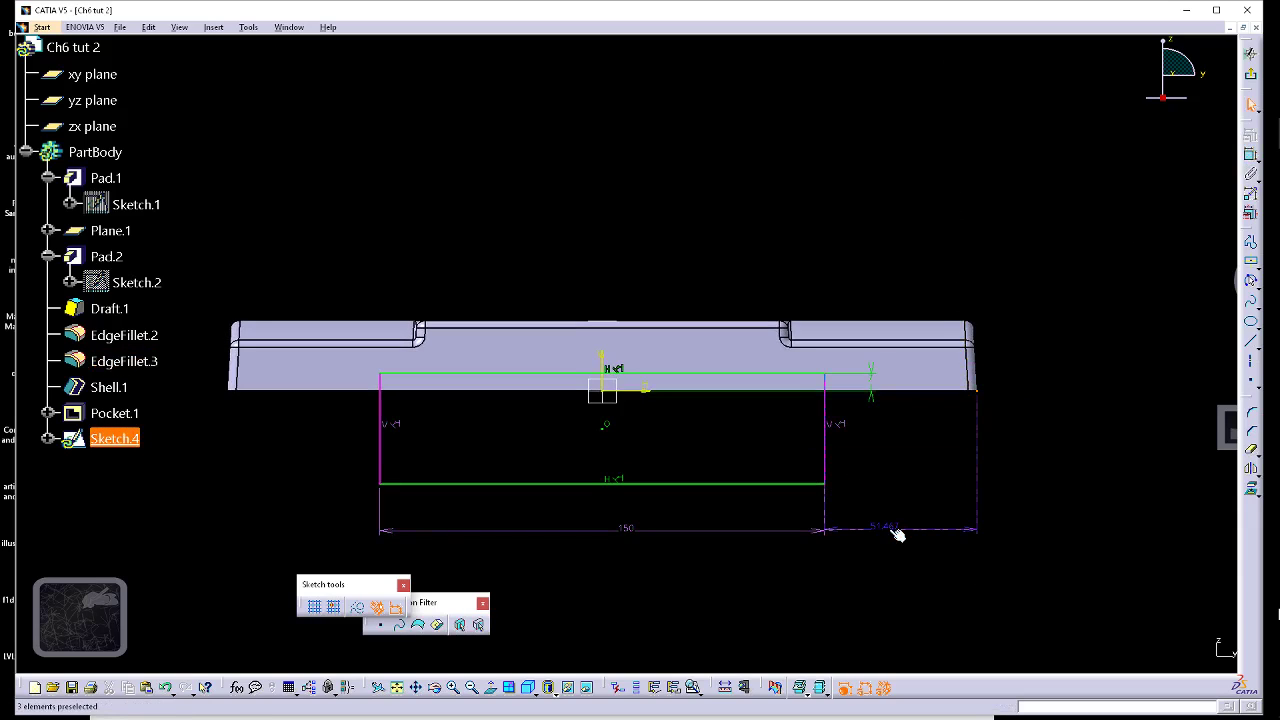
{"action": "double_click", "coordinate": [891, 533]}
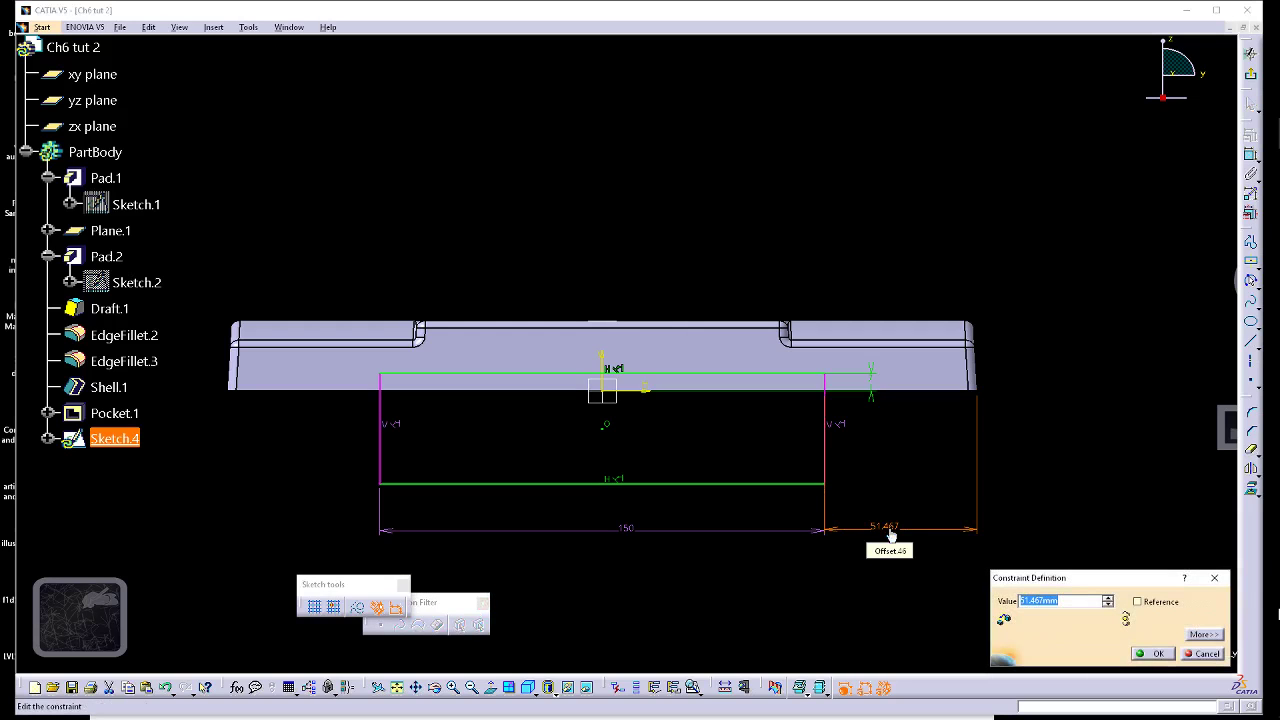
{"action": "key", "text": "Return"}
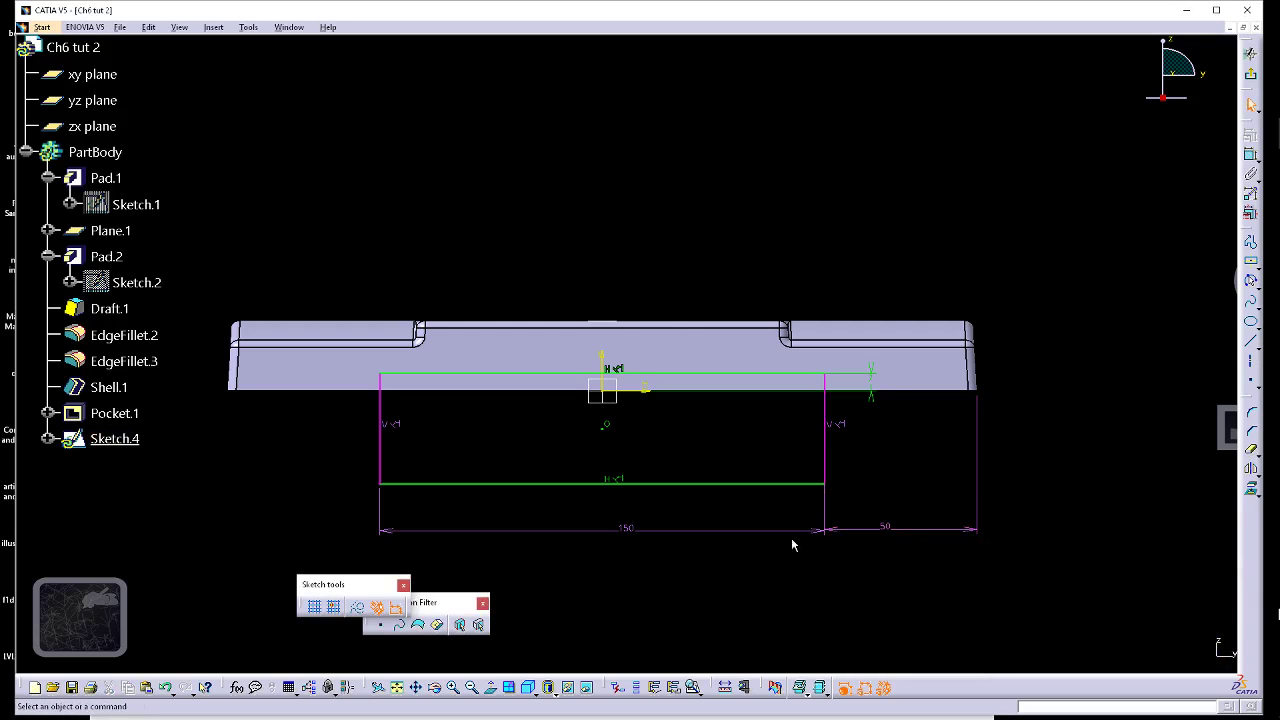
- Delete the 150 width dimension
{"action": "right_click", "coordinate": [744, 531]}
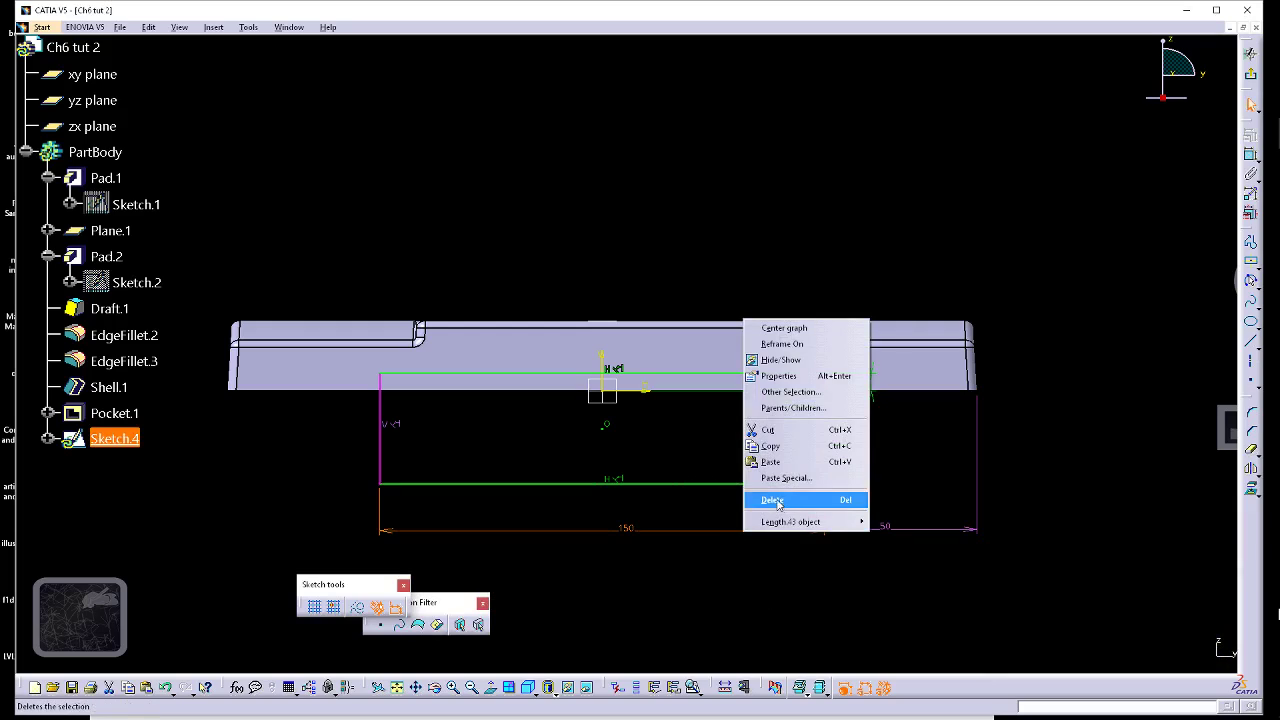
{"action": "left_click", "coordinate": [777, 501]}
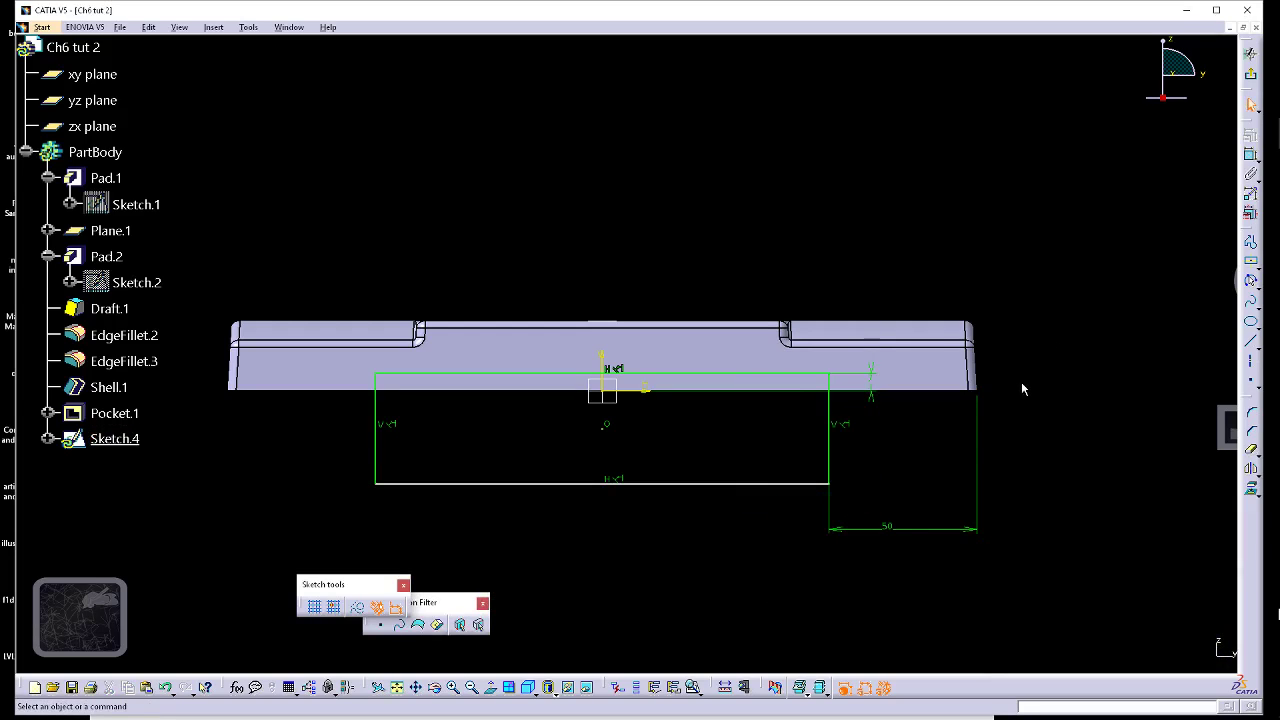
{"action": "left_click", "coordinate": [235, 397]}
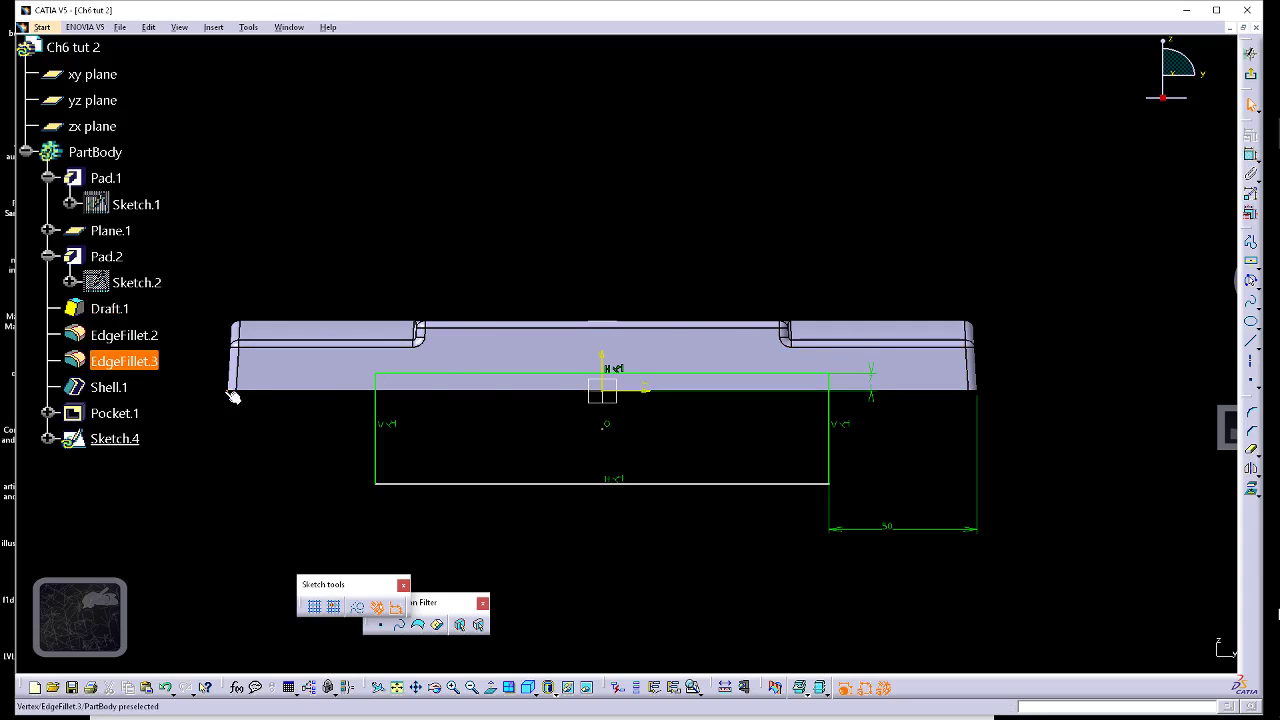
{"action": "left_click", "coordinate": [230, 413]}
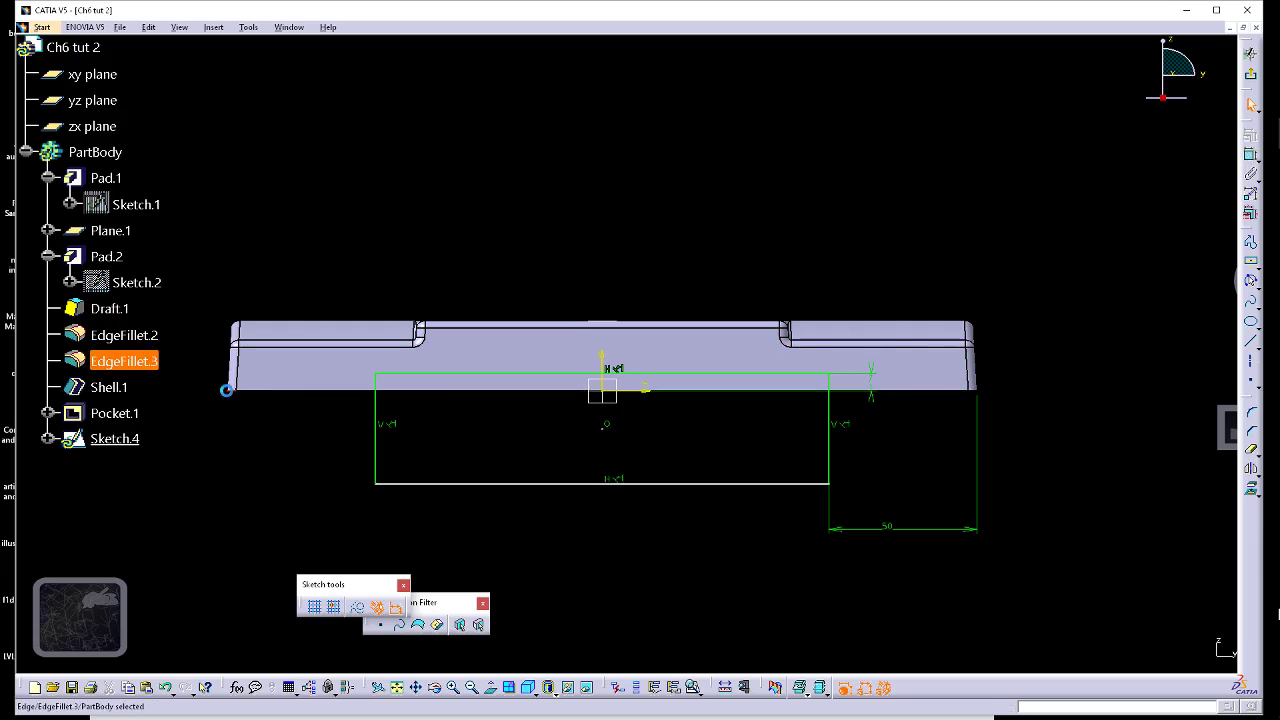
- Try dimensioning the rectangle's left edge to the part's left end, cancelling the unwanted arc dimension
{"action": "middle_click", "coordinate": [496, 354]}
{"action": "left_click", "coordinate": [1251, 154]}
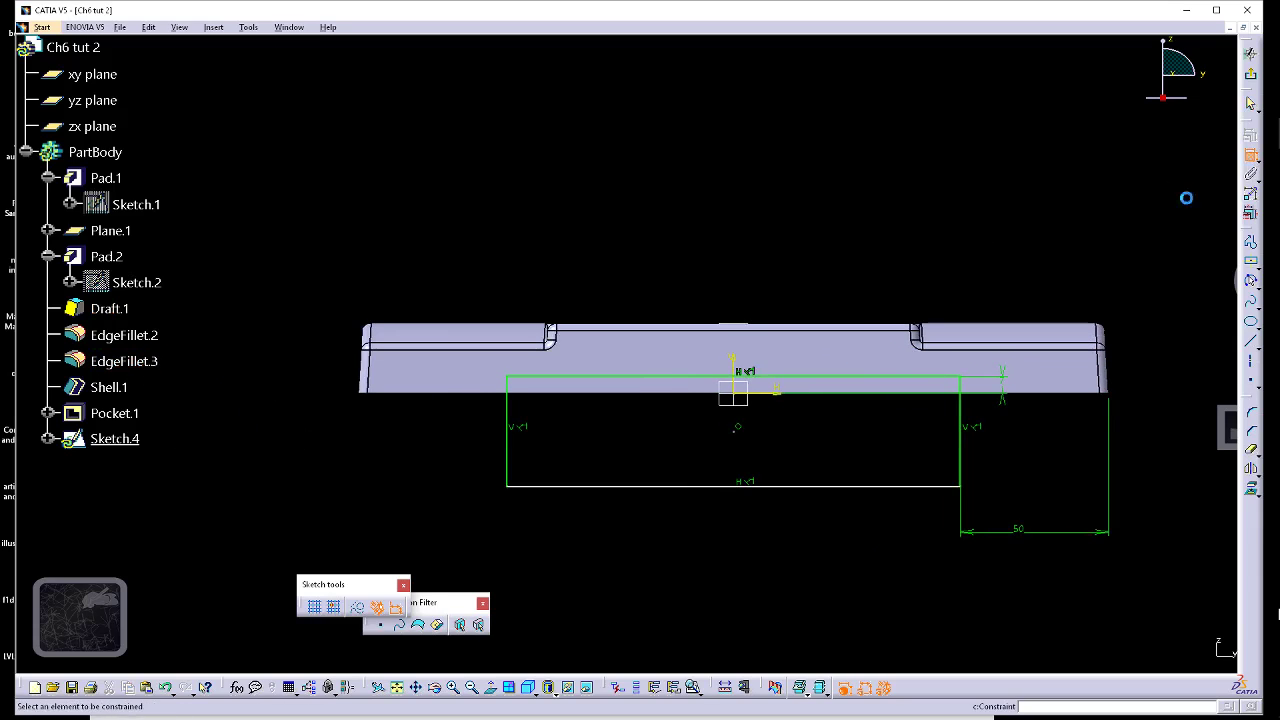
{"action": "left_click", "coordinate": [510, 458]}
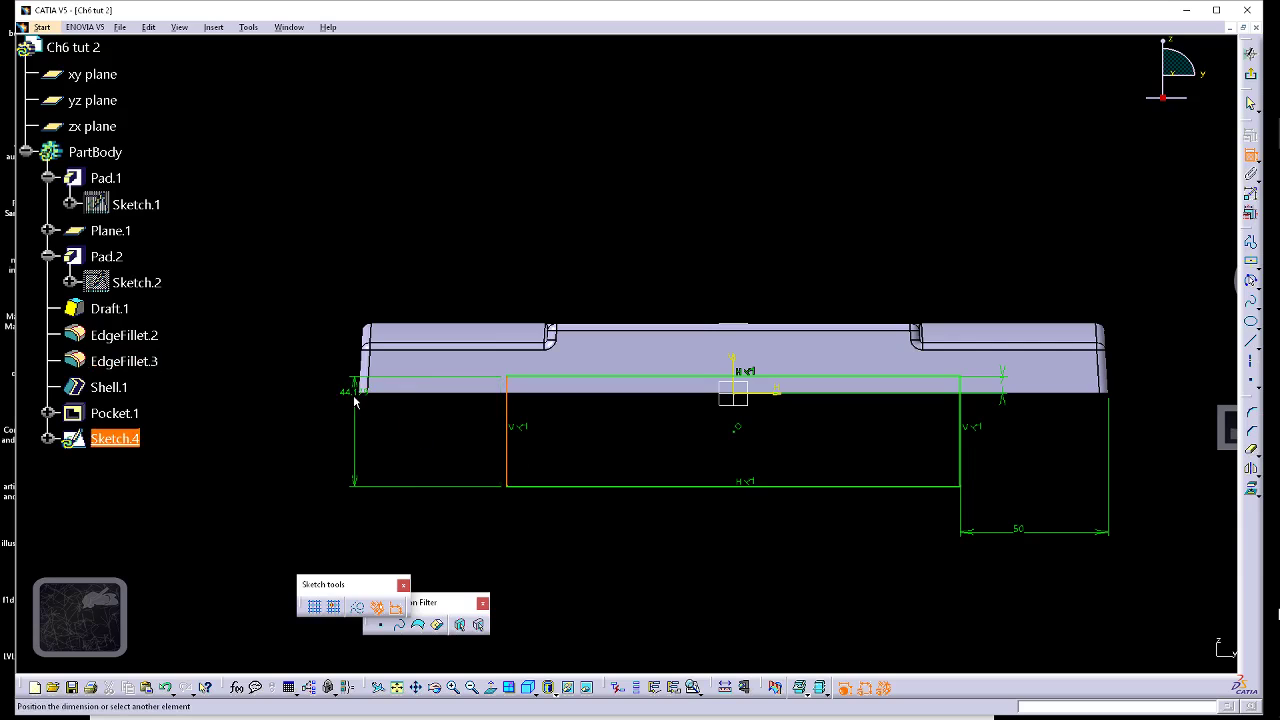
{"action": "left_click", "coordinate": [363, 395]}
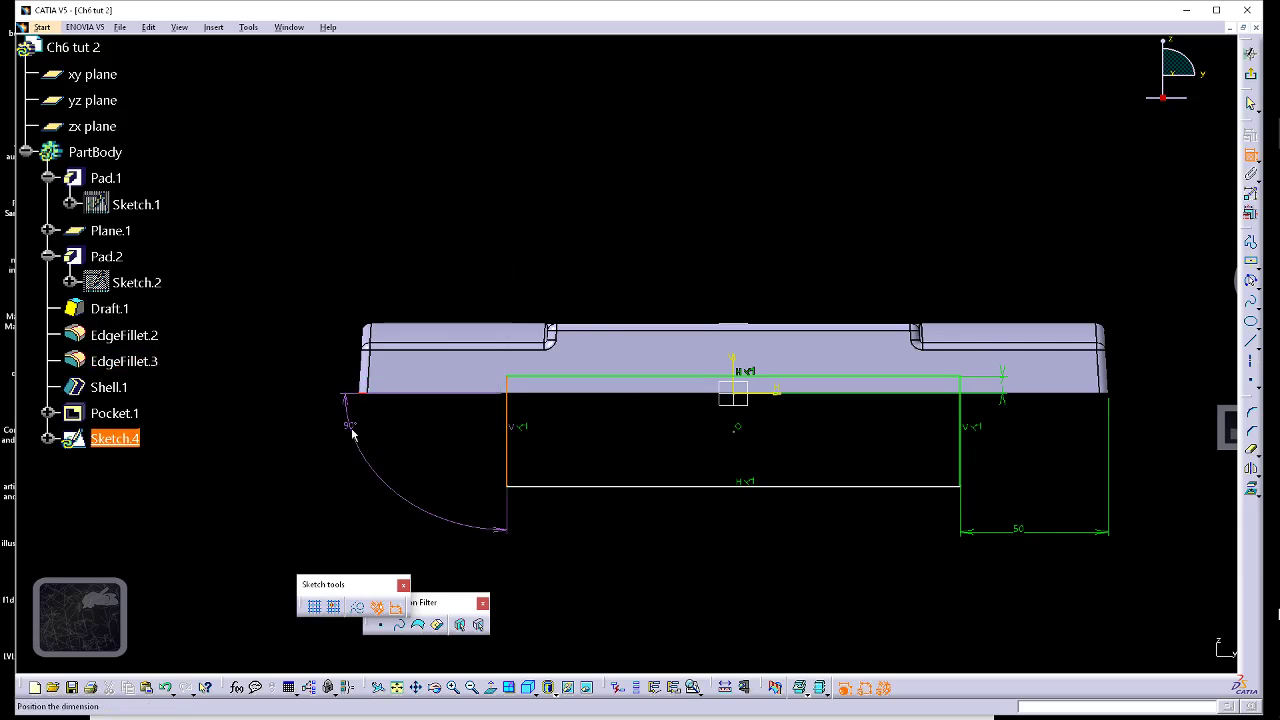
{"action": "key", "text": "Escape"}
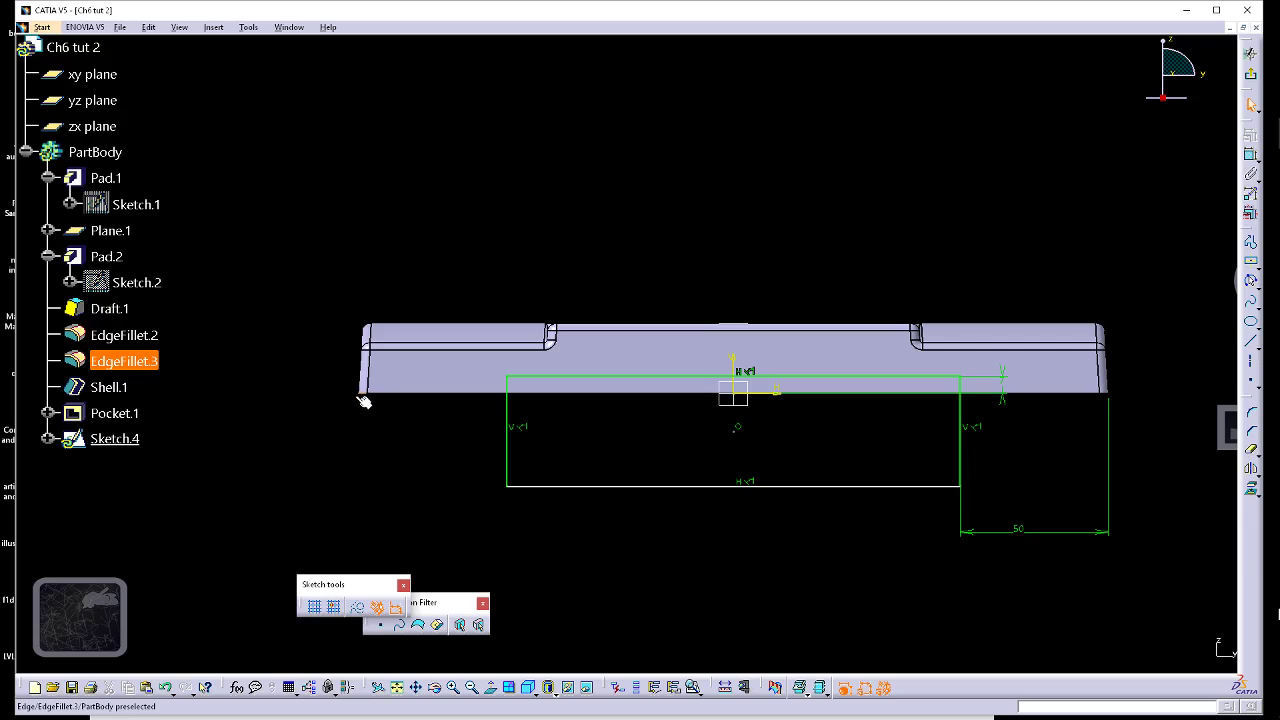
{"action": "middle_click_drag", "start_coordinate": [343, 397], "coordinate": [403, 410]}
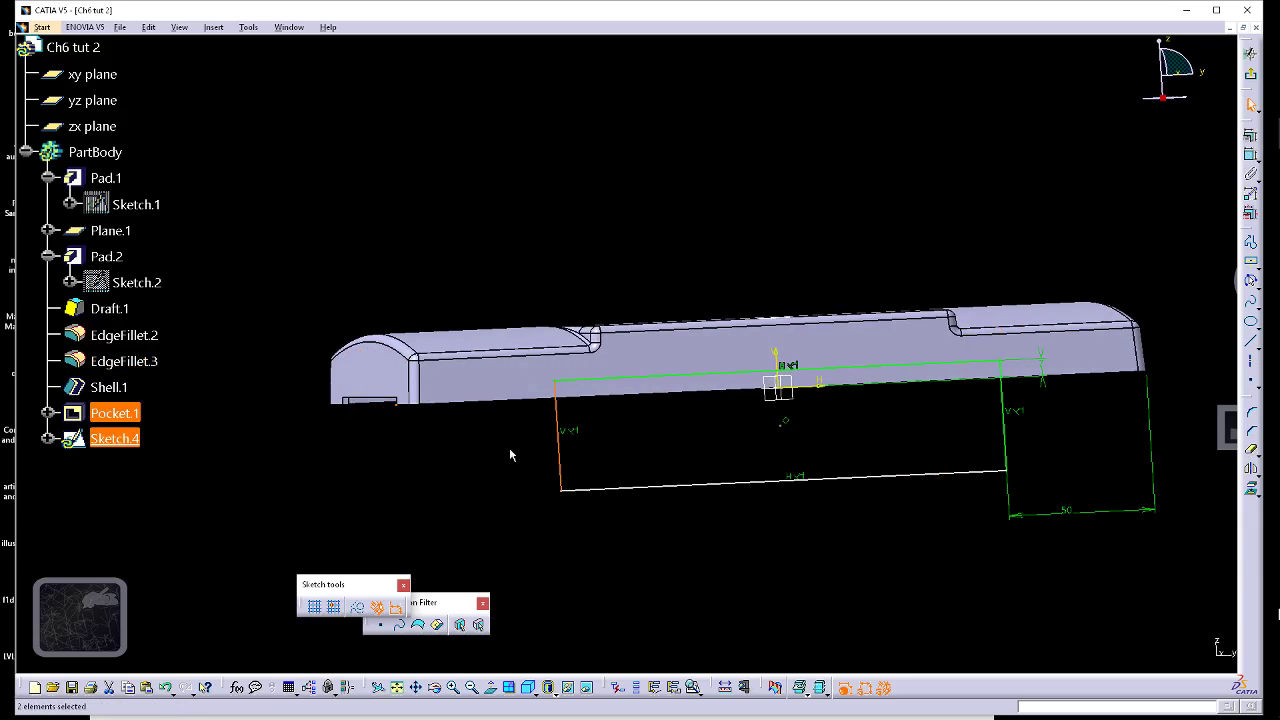
- Add a 50 mm offset on the rectangle's left side, then delete it
{"action": "left_click", "coordinate": [1250, 260]}
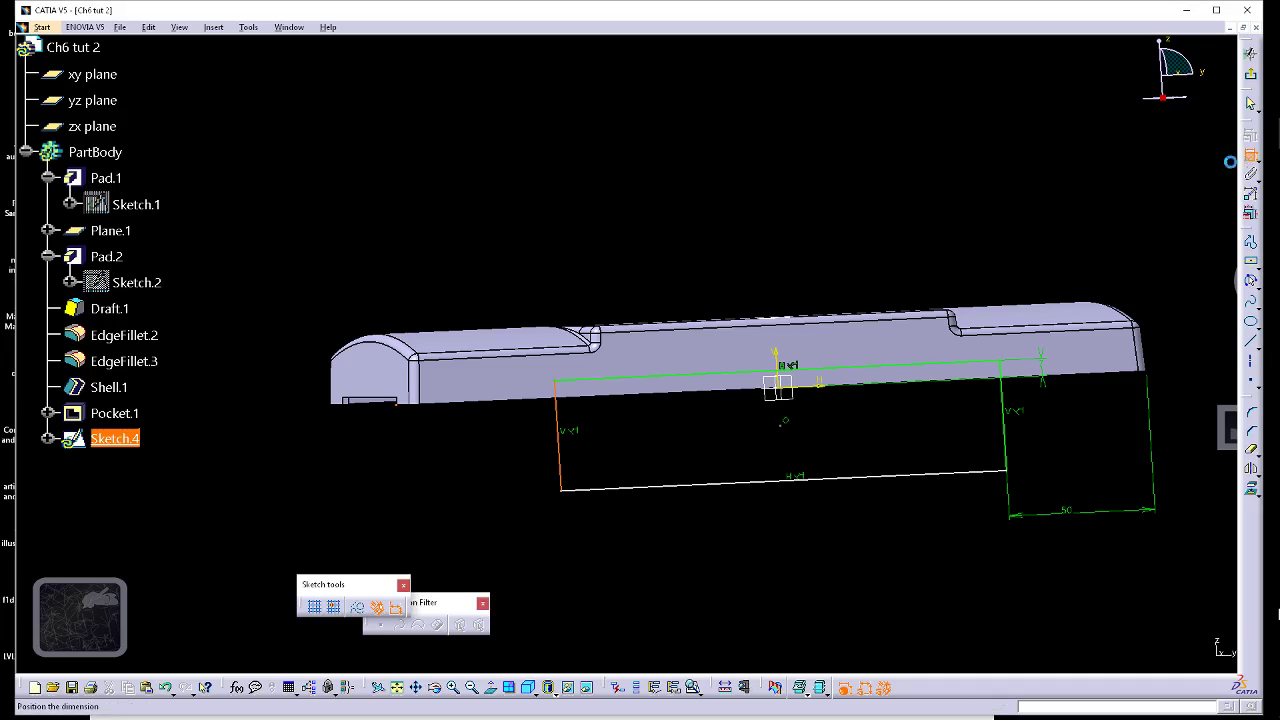
{"action": "left_click", "coordinate": [501, 538]}
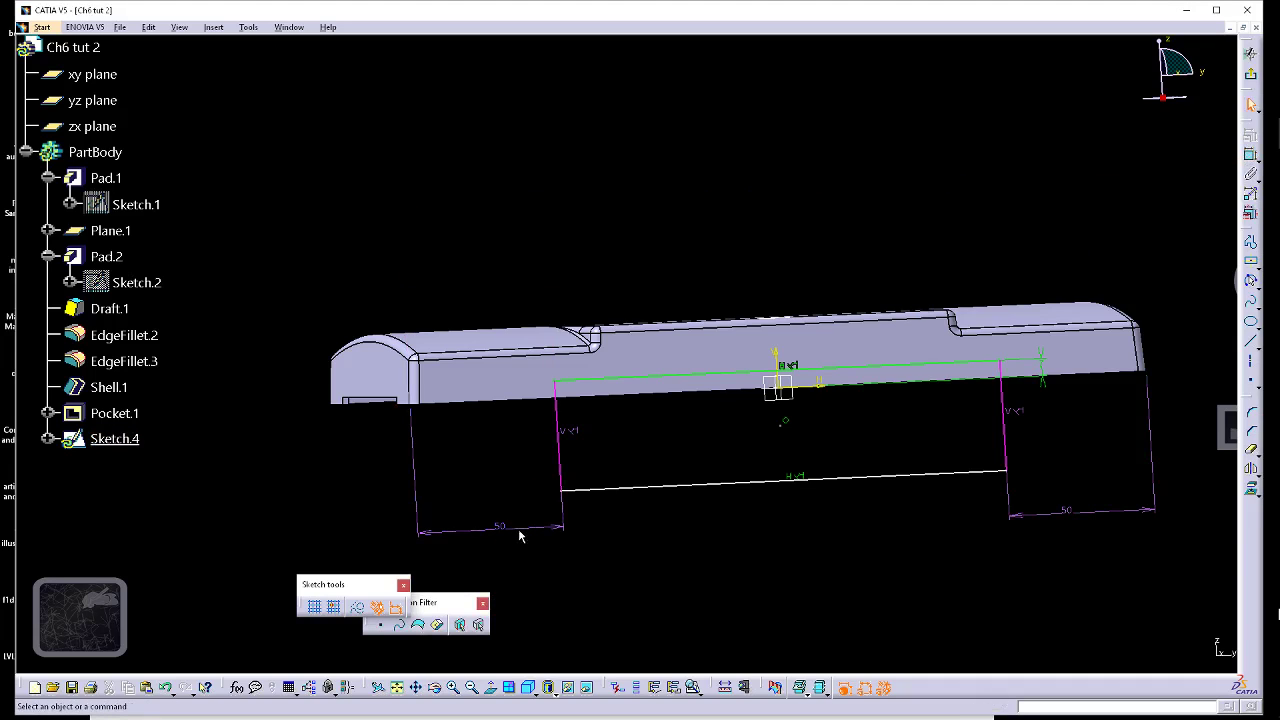
{"action": "left_click", "coordinate": [518, 528]}
{"action": "right_click", "coordinate": [518, 528]}
{"action": "left_click", "coordinate": [561, 499]}
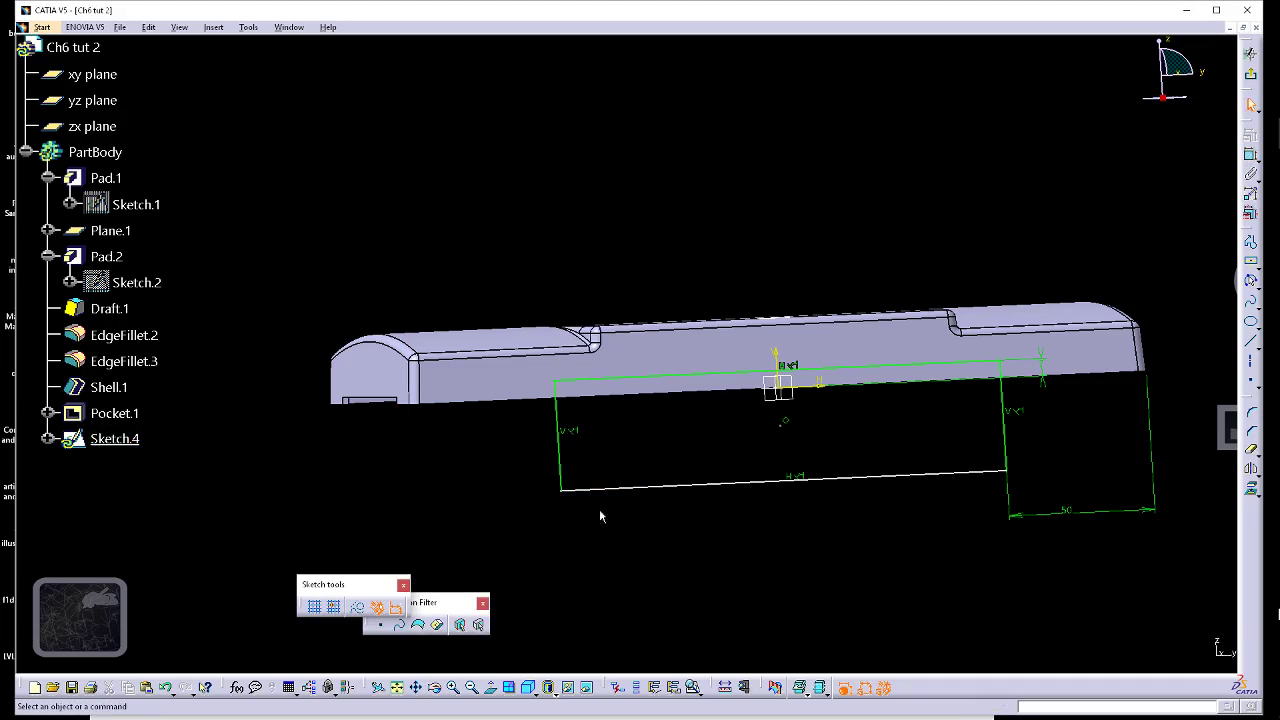
- Add a length dimension to the sketch's bottom line, then delete it
{"action": "left_click", "coordinate": [850, 476]}
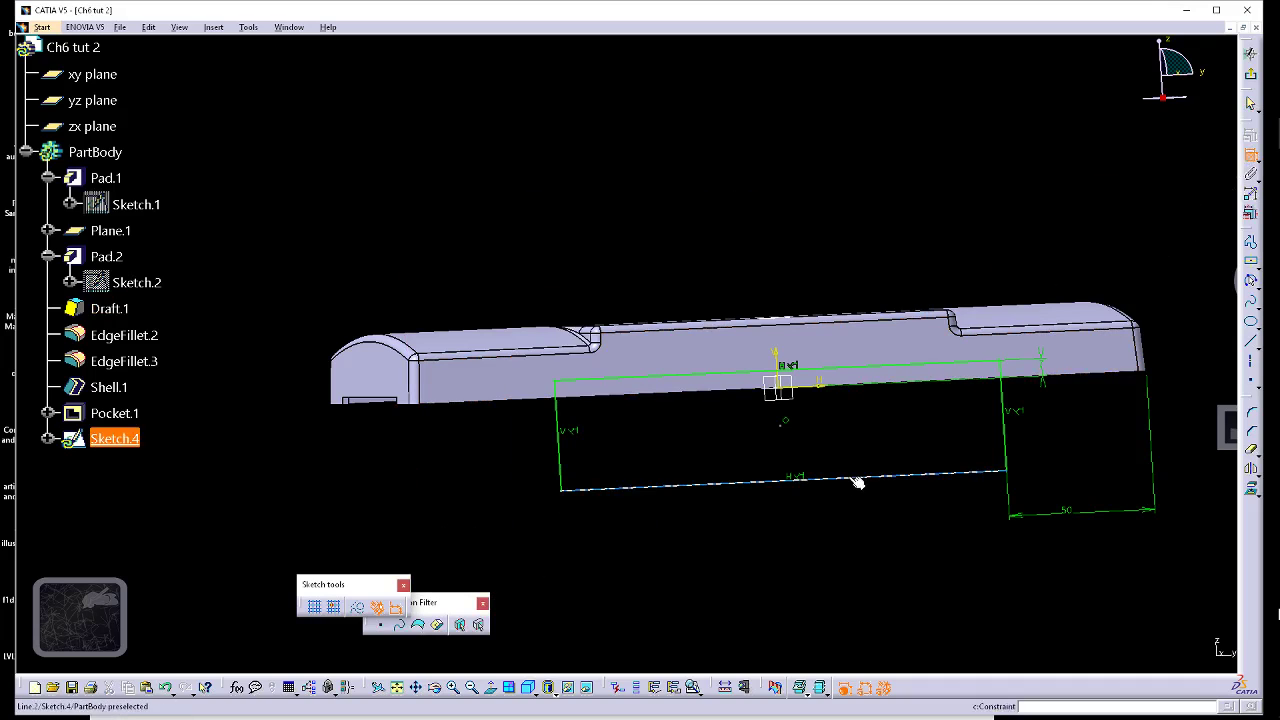
{"action": "left_click", "coordinate": [815, 540]}
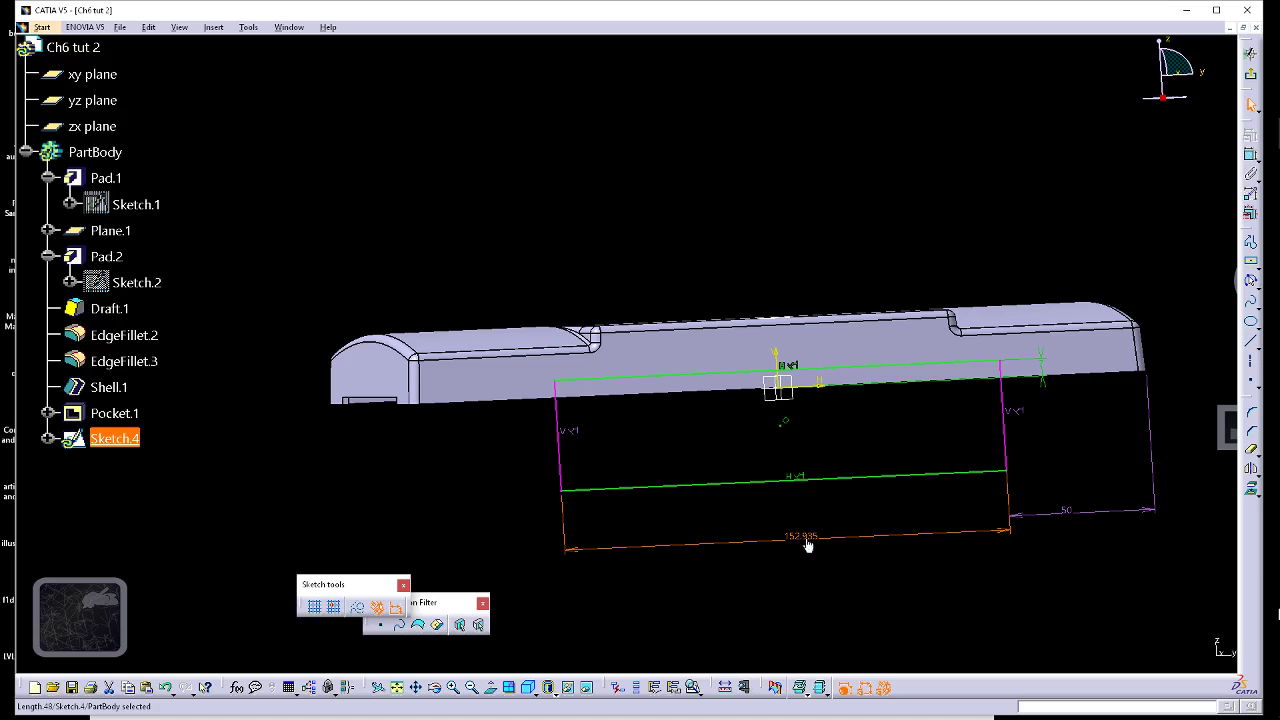
{"action": "right_click", "coordinate": [808, 537]}
{"action": "left_click", "coordinate": [842, 506]}
{"action": "mouse_move", "coordinate": [842, 506]}
{"action": "middle_mouse_down"}
{"action": "mouse_move", "coordinate": [723, 514]}
{"action": "mouse_move", "coordinate": [800, 450]}
{"action": "middle_mouse_up"}
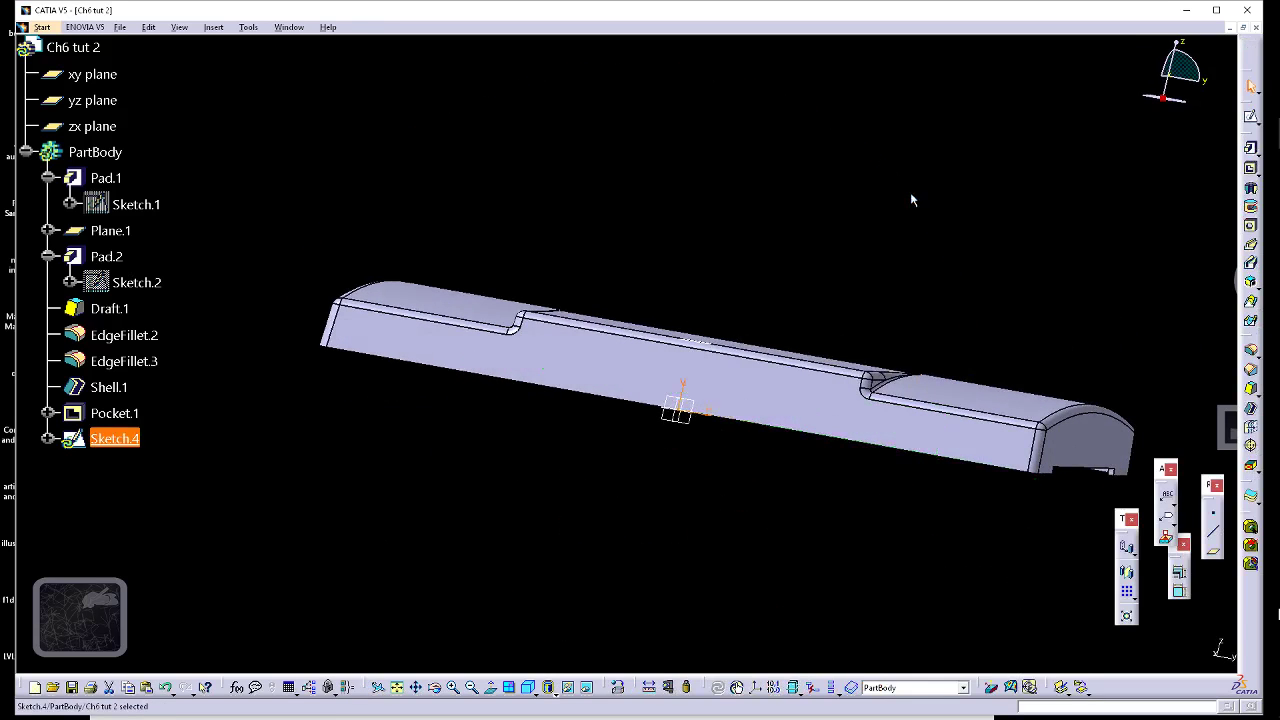
- Pocket Sketch.4 through the cover with mirrored extent
{"action": "mouse_move", "coordinate": [560, 334]}
{"action": "middle_mouse_down"}
{"action": "mouse_move", "coordinate": [595, 311]}
{"action": "mouse_move", "coordinate": [562, 299]}
{"action": "middle_mouse_up"}
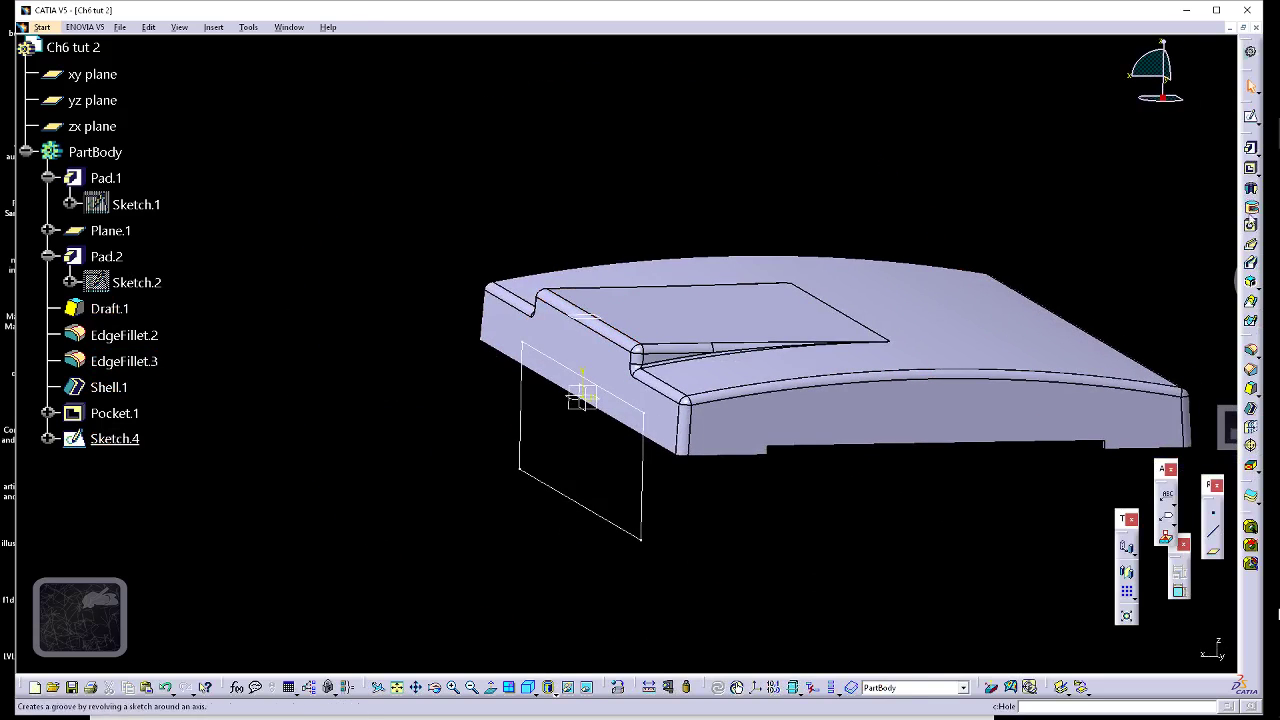
{"action": "left_click", "coordinate": [1250, 168]}
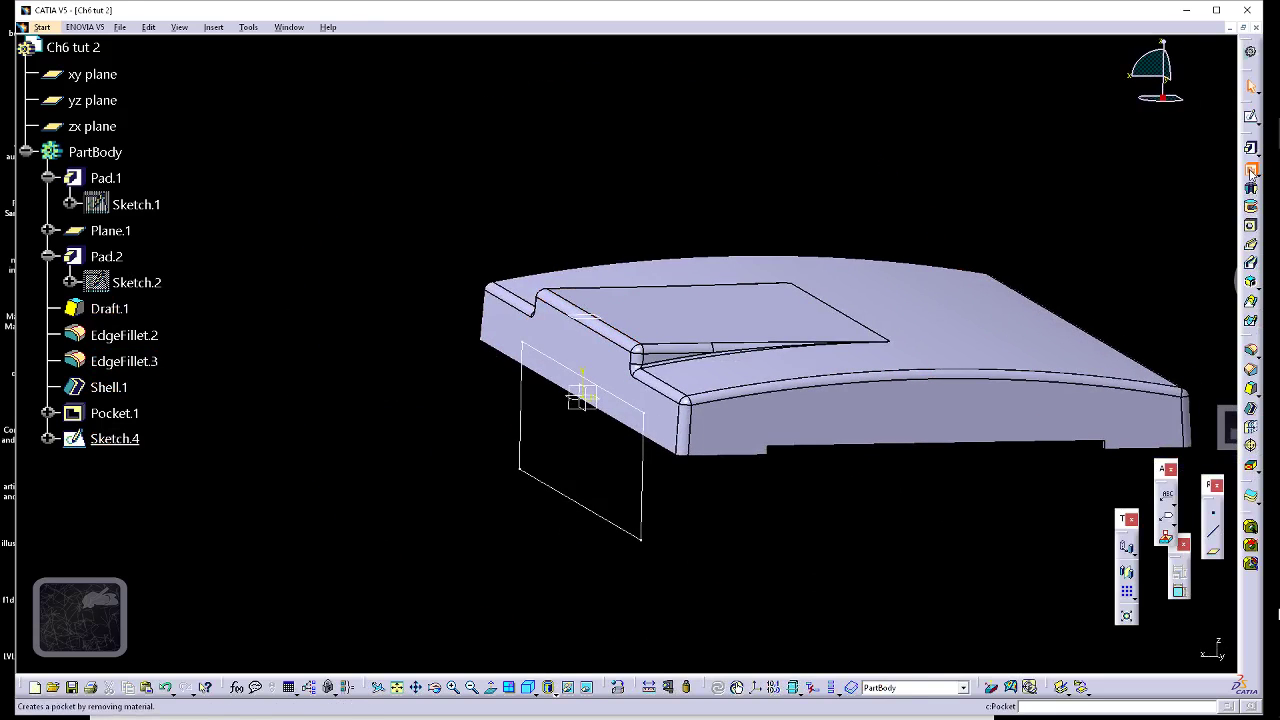
{"action": "left_click", "coordinate": [643, 450]}
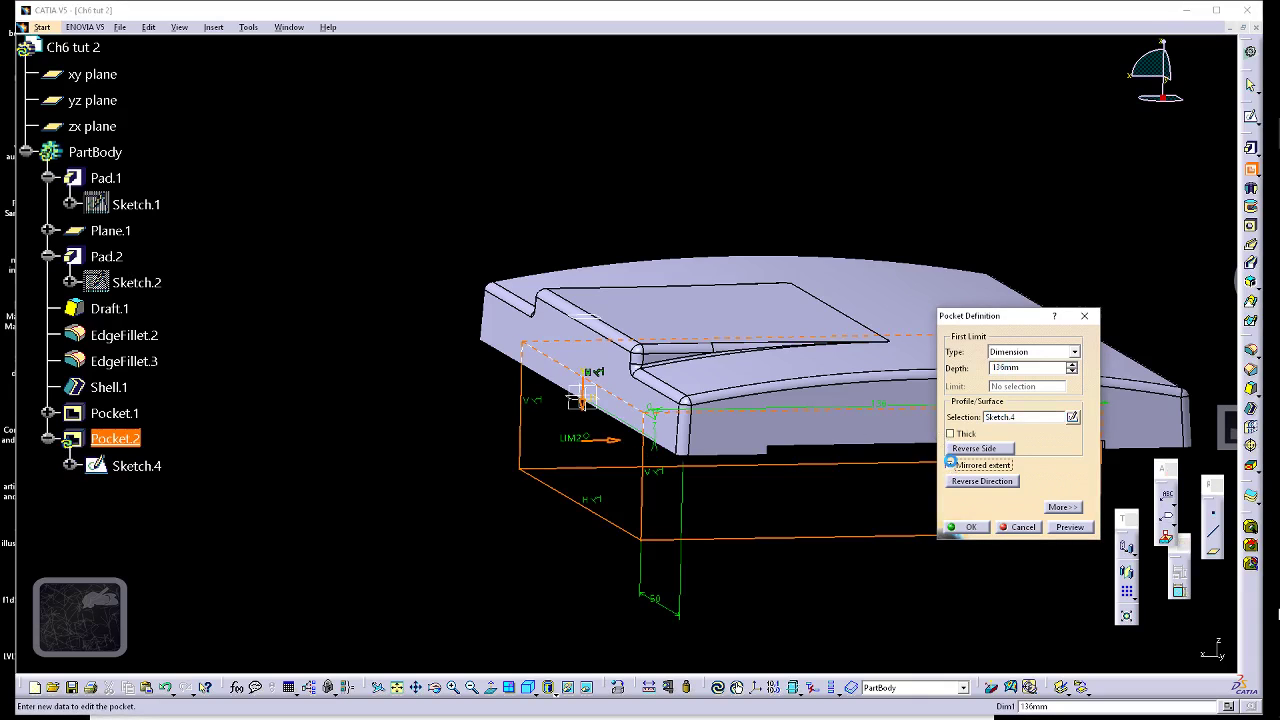
{"action": "left_click", "coordinate": [965, 527]}
{"action": "middle_click_drag", "start_coordinate": [837, 528], "coordinate": [280, 418]}
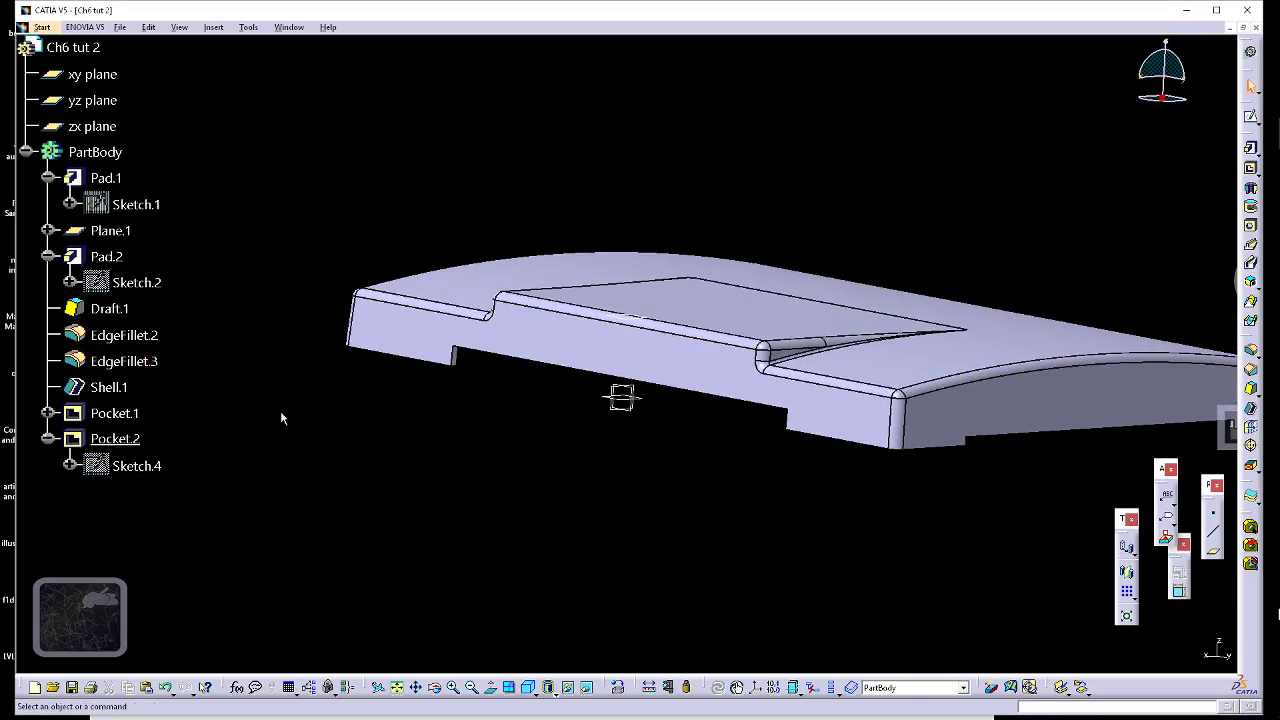
- Edit Pocket.2 to raise its depth to 186mm
{"action": "double_click", "coordinate": [115, 438]}
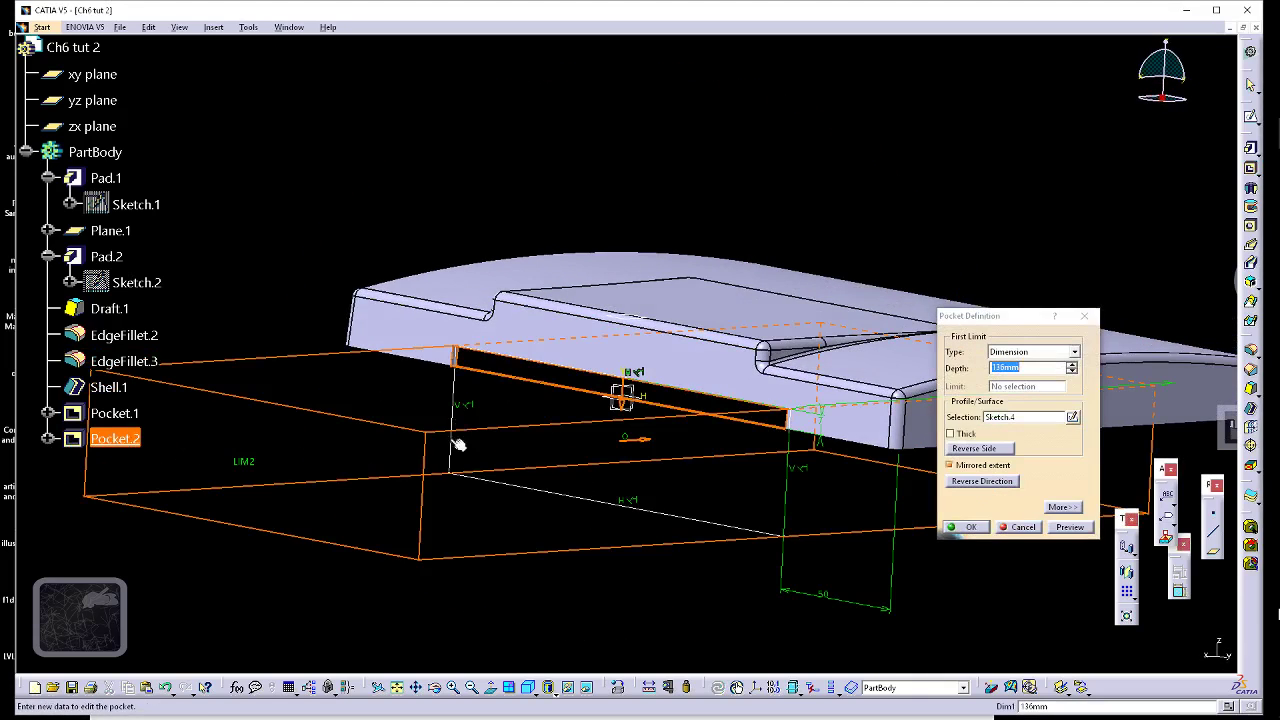
{"action": "middle_click_drag", "start_coordinate": [760, 606], "coordinate": [663, 491]}
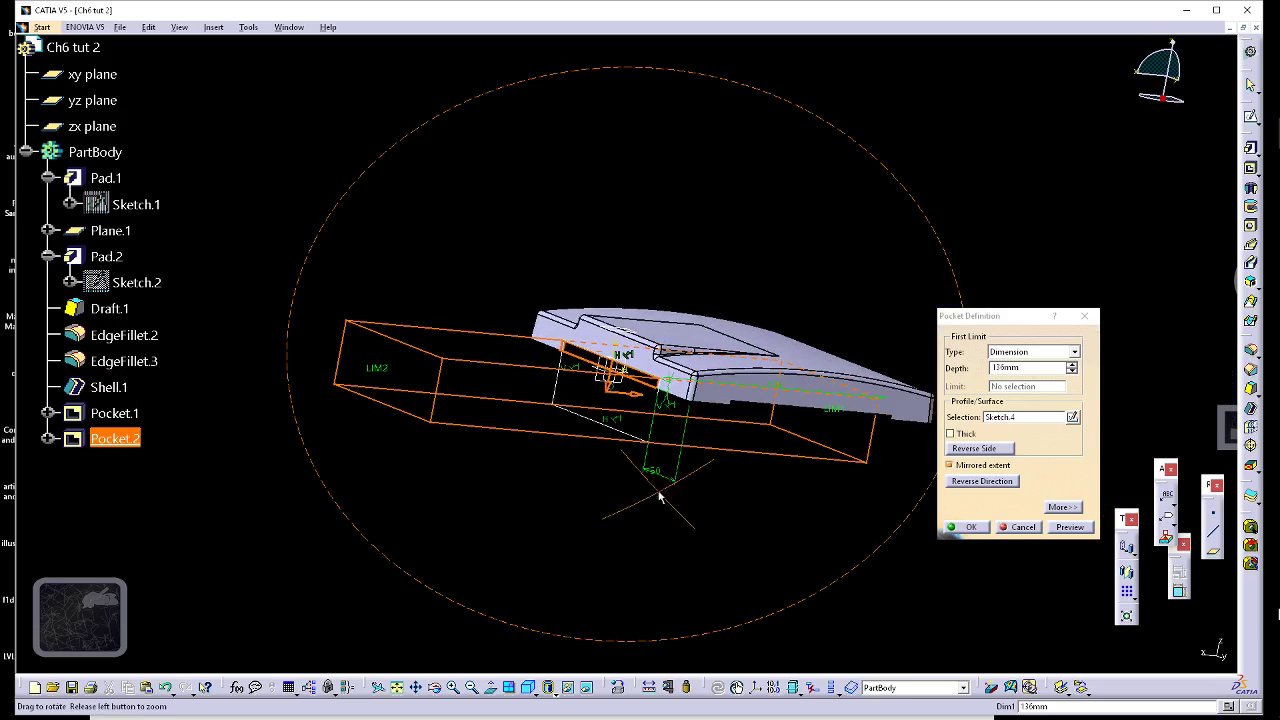
{"action": "left_click", "coordinate": [1071, 364]}
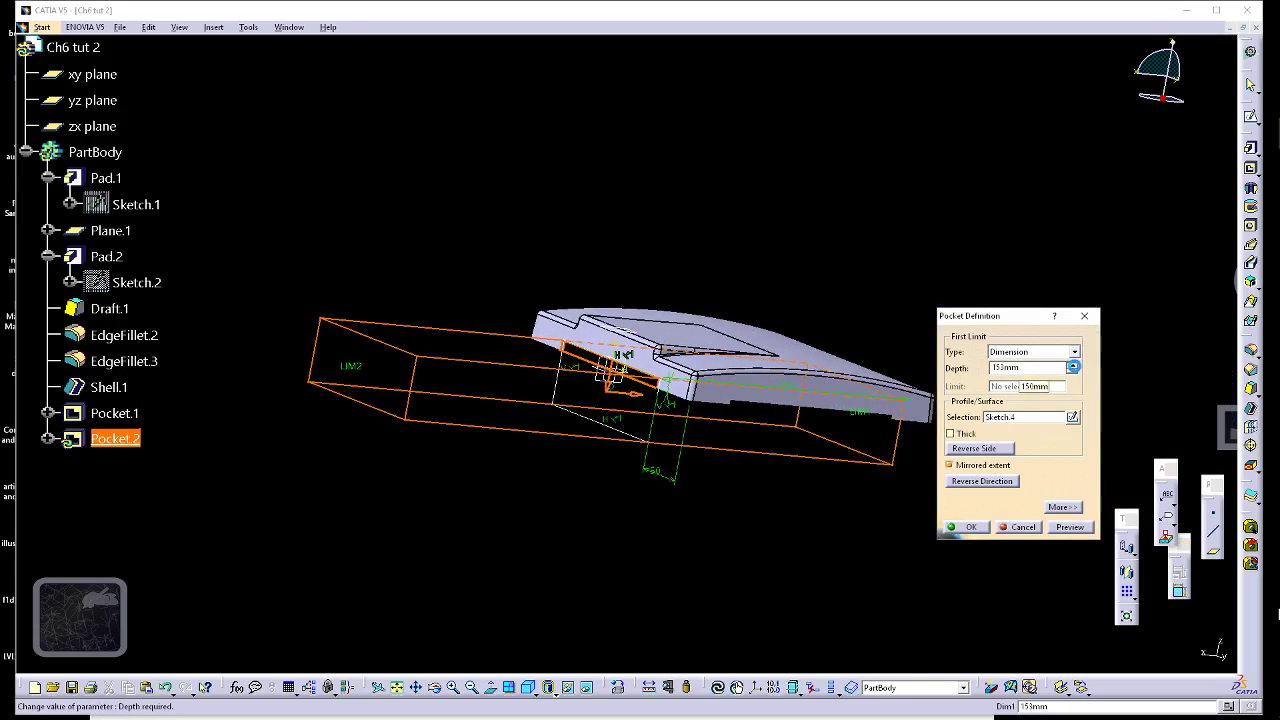
{"action": "left_click_drag", "start_coordinate": [1071, 364], "coordinate": [1071, 364]}
{"action": "middle_click_drag", "start_coordinate": [689, 272], "coordinate": [382, 300]}
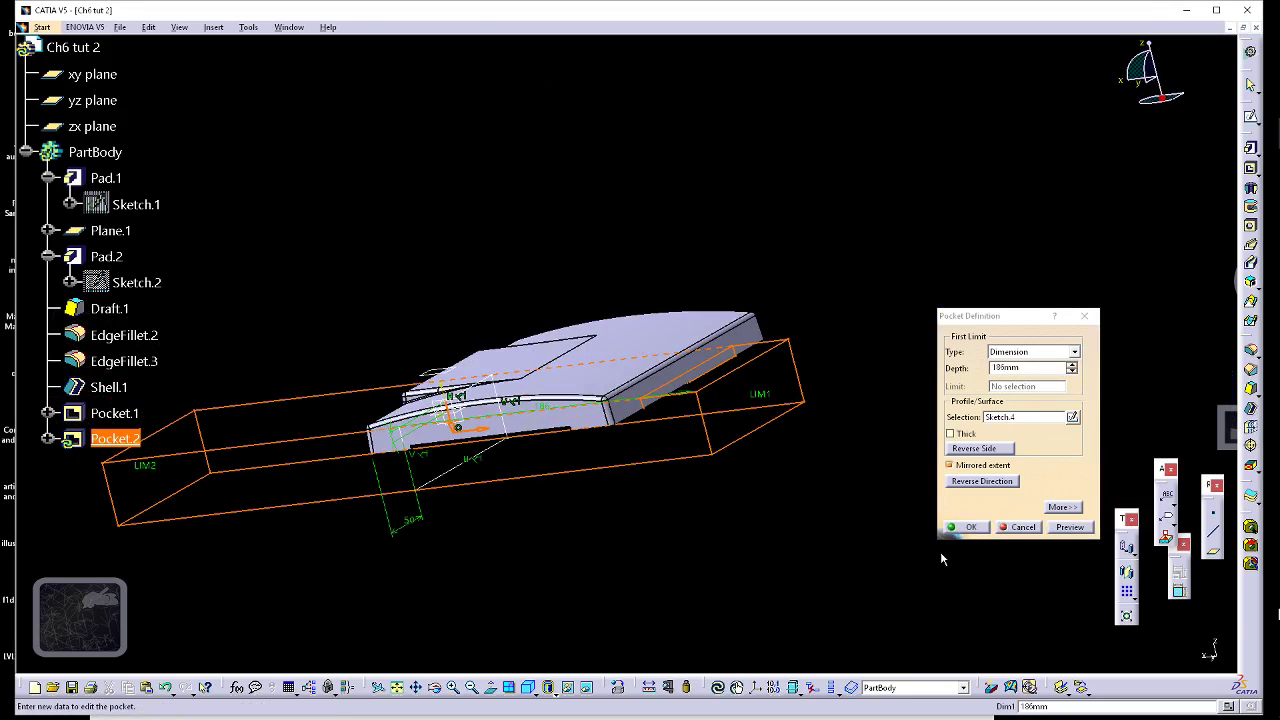
{"action": "left_click", "coordinate": [967, 527]}
{"action": "middle_click_drag", "start_coordinate": [408, 515], "coordinate": [691, 457]}
{"action": "middle_click_drag", "start_coordinate": [423, 286], "coordinate": [660, 300]}
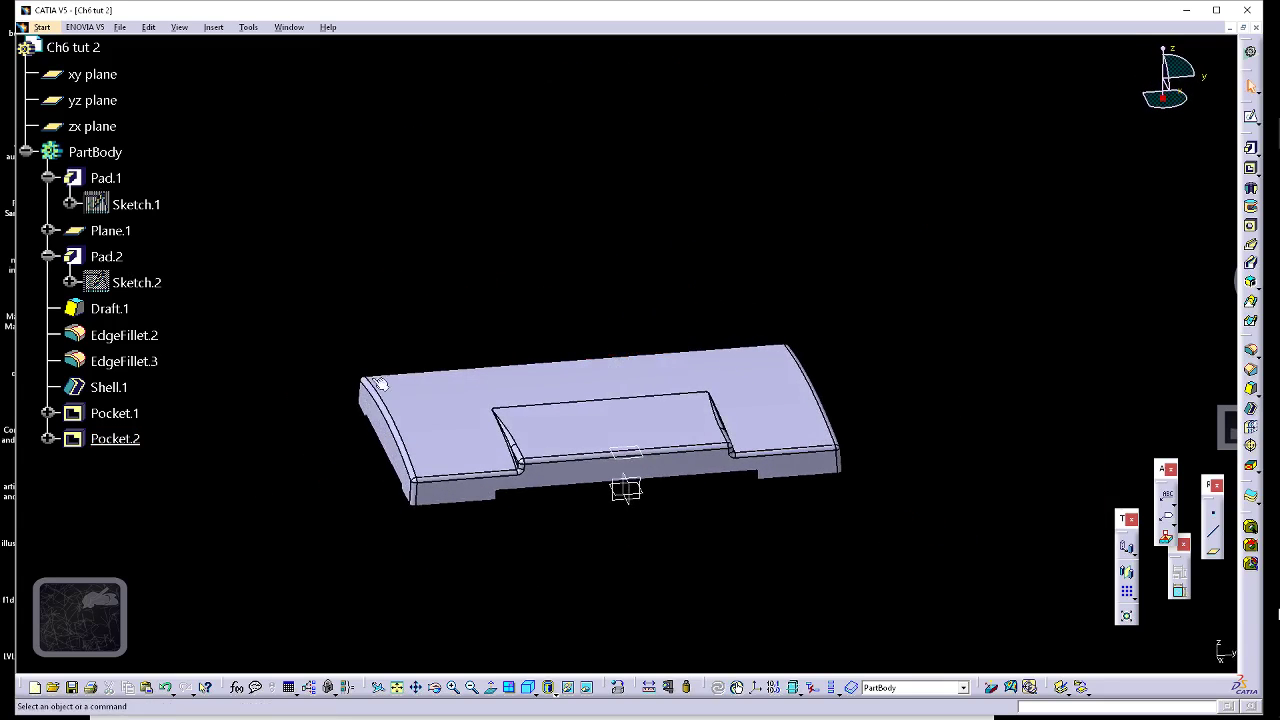
- Open Sketch.4 from under Pocket.2 and delete its 50 dimension
{"action": "left_click", "coordinate": [48, 438]}
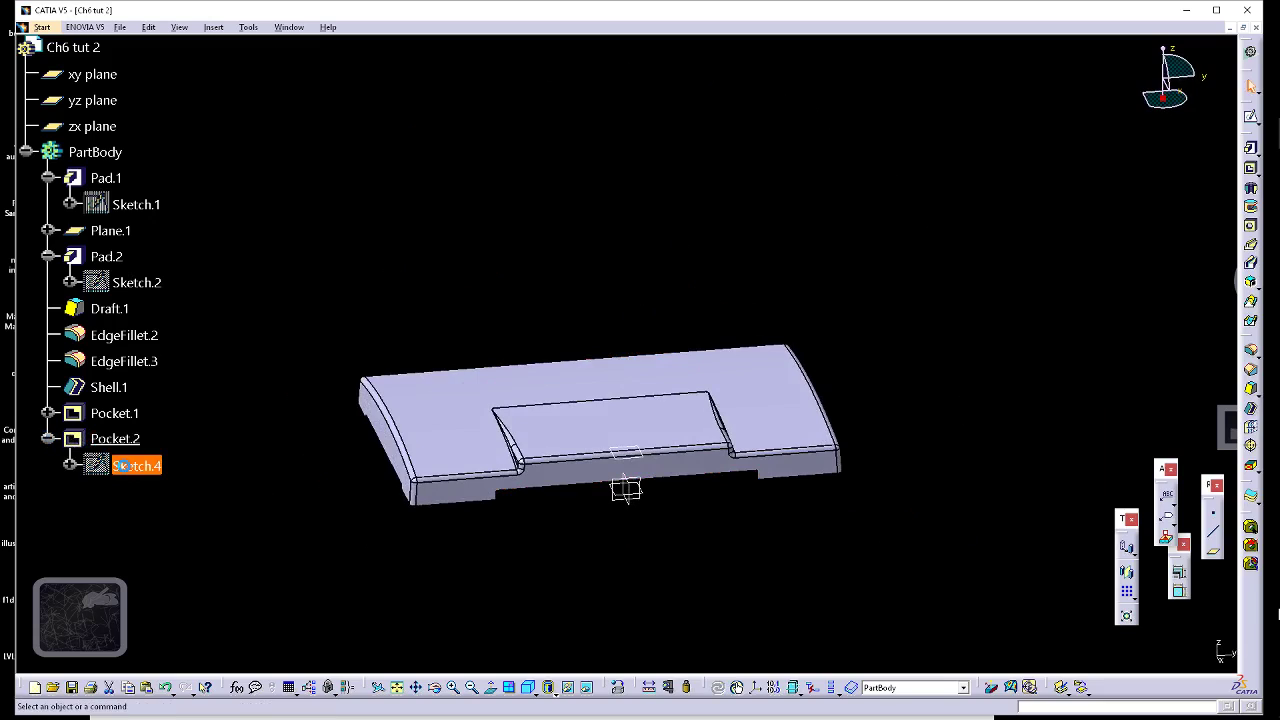
{"action": "double_click", "coordinate": [120, 466]}
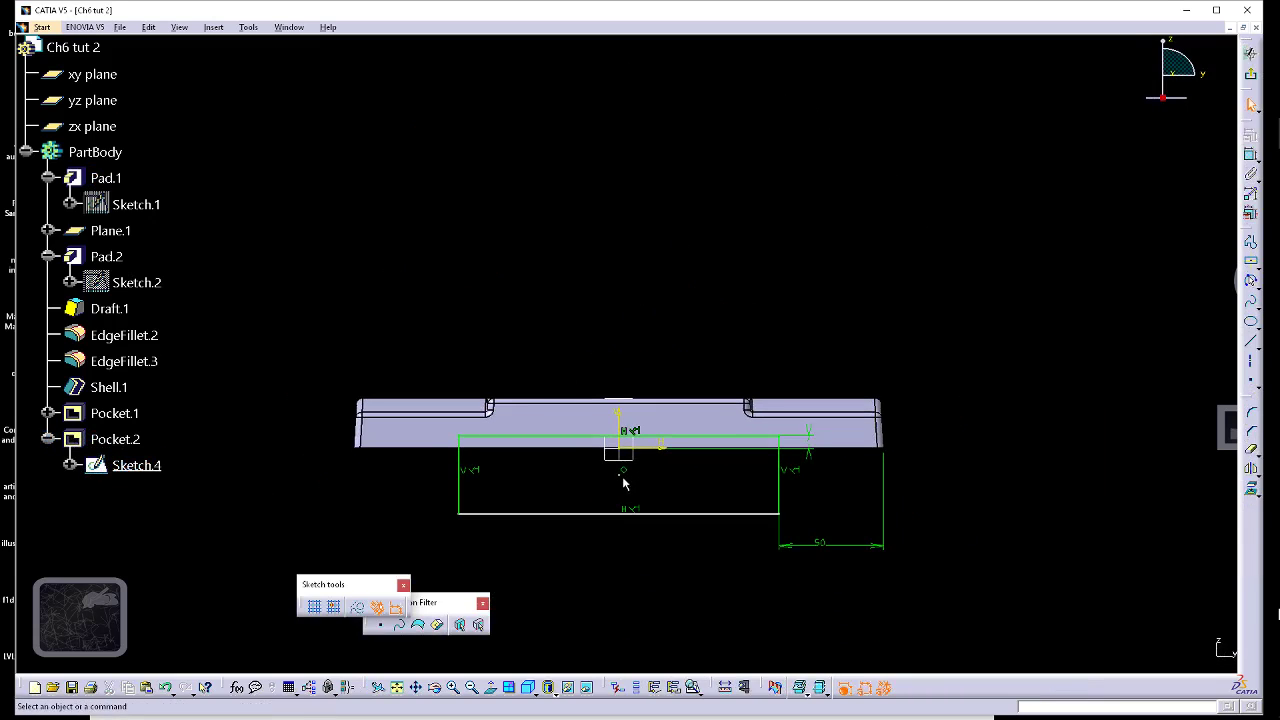
{"action": "right_click", "coordinate": [827, 548]}
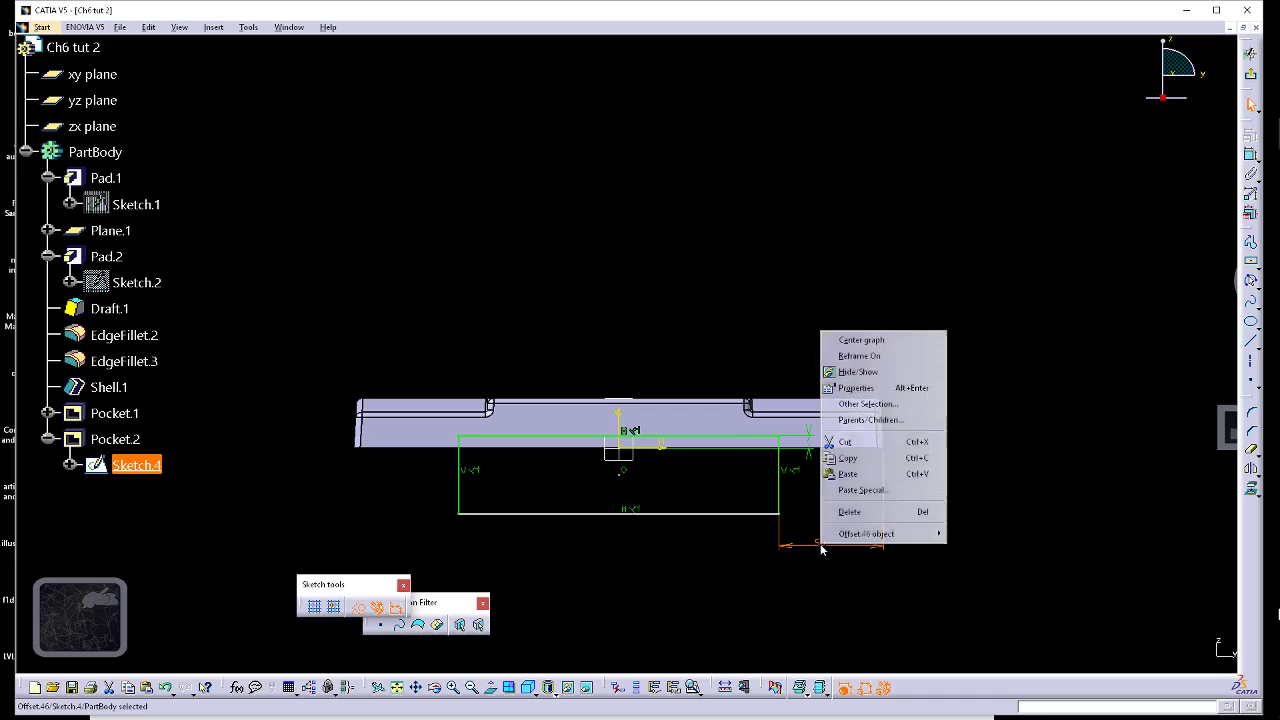
{"action": "left_click", "coordinate": [855, 514]}
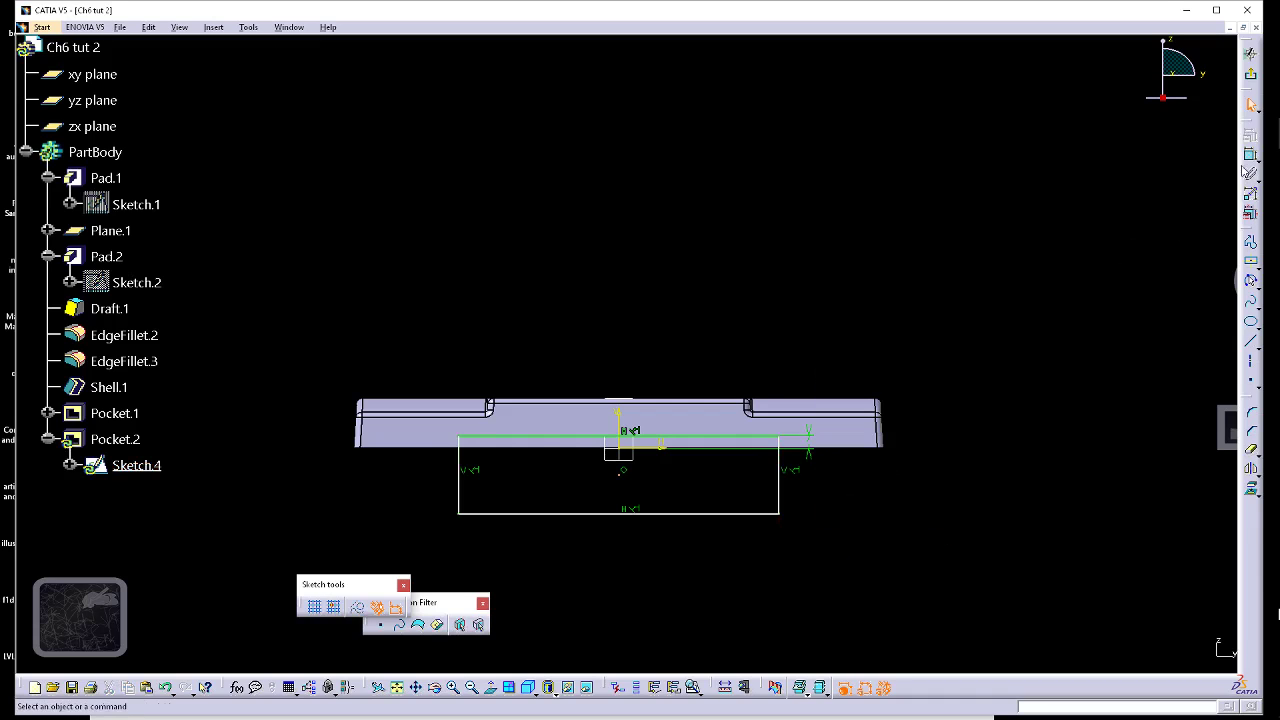
- Dimension the rectangle's bottom line to a length of 150
{"action": "left_click", "coordinate": [1249, 172]}
{"action": "left_click", "coordinate": [693, 514]}
{"action": "left_click", "coordinate": [637, 560]}
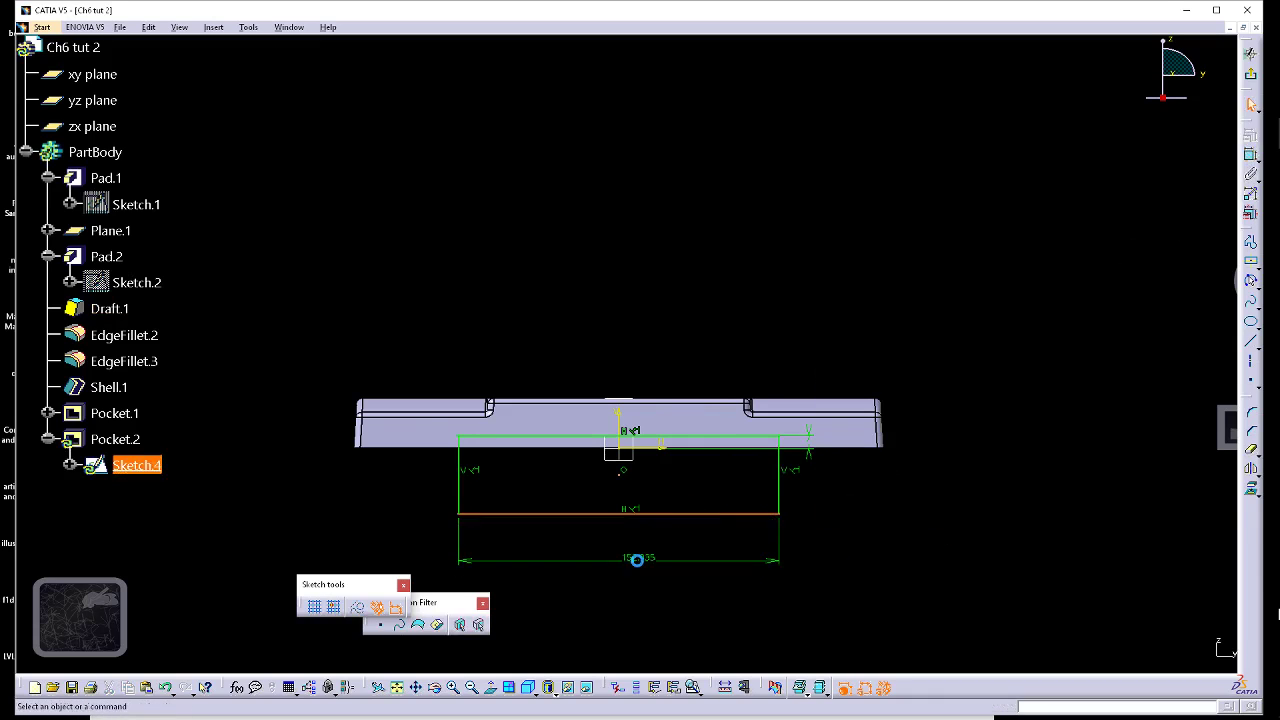
{"action": "double_click", "coordinate": [641, 559]}
{"action": "type", "text": "15"}
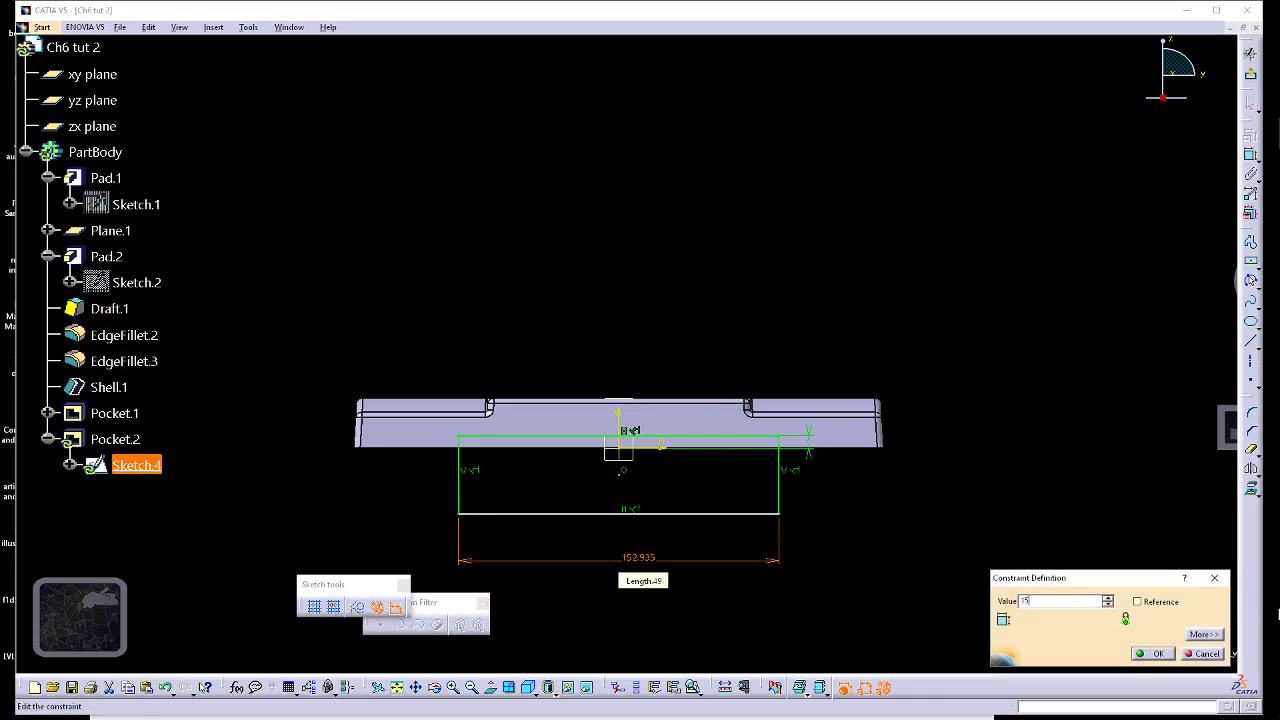
{"action": "type", "text": "0"}
{"action": "key", "text": "Return"}
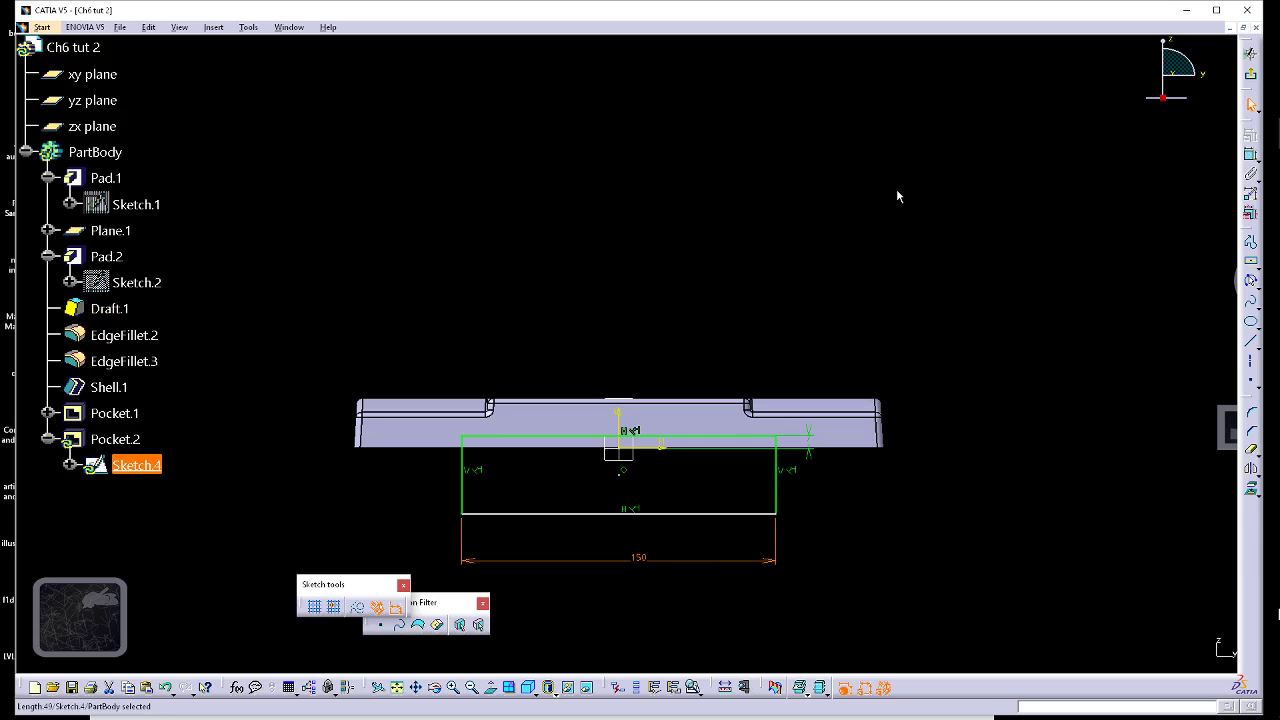
{"action": "left_click", "coordinate": [1250, 78]}
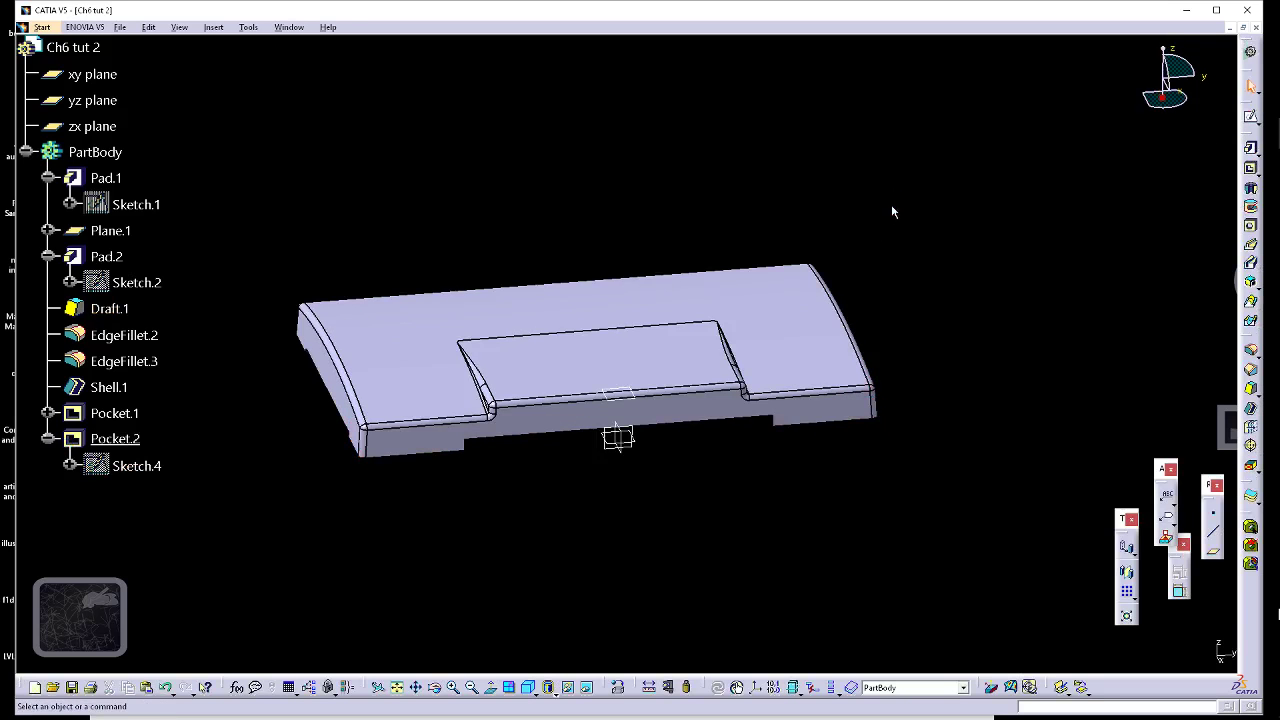
{"action": "mouse_move", "coordinate": [914, 371]}
{"action": "middle_mouse_down"}
{"action": "mouse_move", "coordinate": [427, 360]}
{"action": "mouse_move", "coordinate": [440, 380]}
{"action": "mouse_move", "coordinate": [600, 300]}
{"action": "mouse_move", "coordinate": [866, 253]}
{"action": "mouse_move", "coordinate": [903, 434]}
{"action": "mouse_move", "coordinate": [786, 449]}
{"action": "middle_mouse_up"}
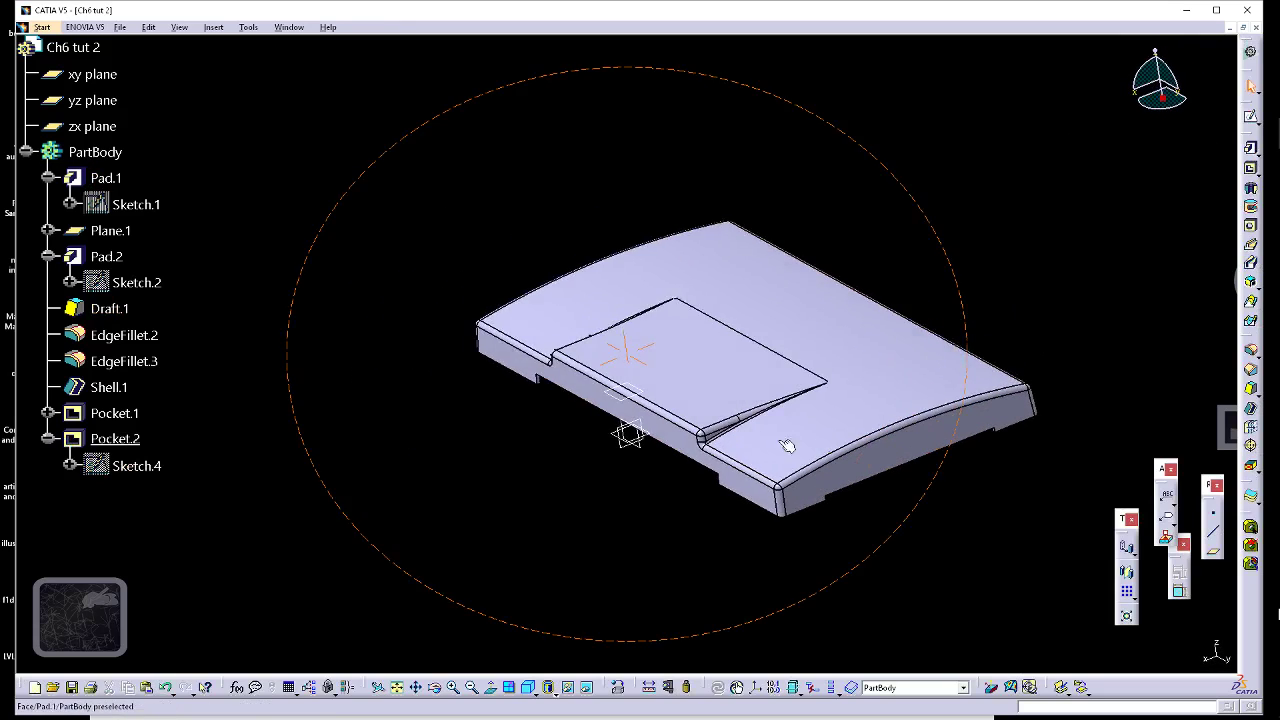
{"action": "middle_click_drag", "start_coordinate": [872, 290], "coordinate": [830, 287]}
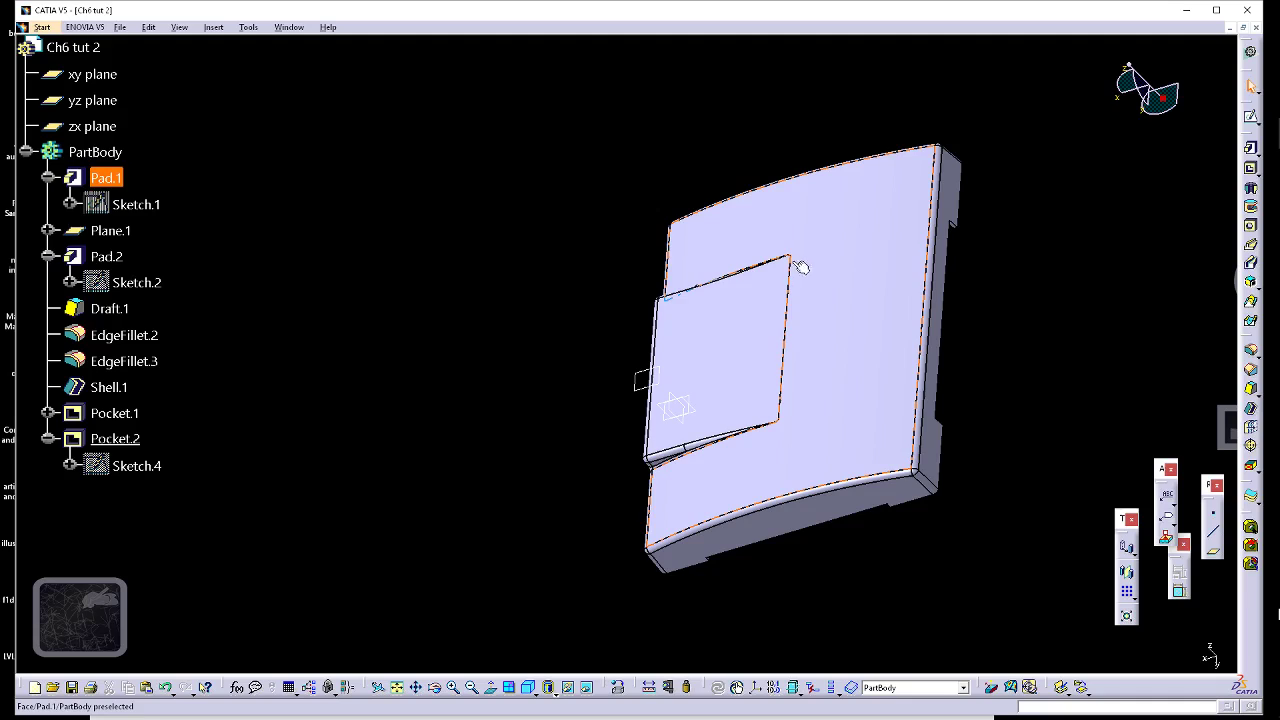
{"action": "middle_click_drag", "start_coordinate": [526, 397], "coordinate": [842, 301]}
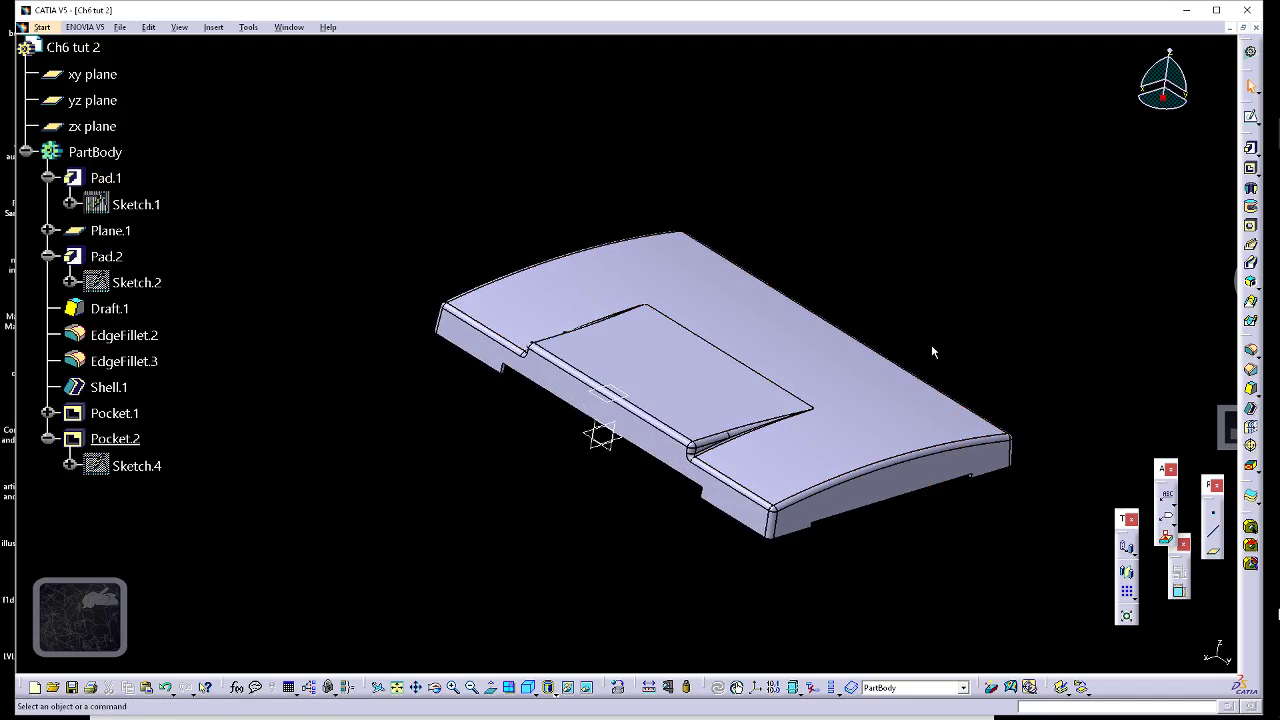
{"action": "middle_click_drag", "start_coordinate": [931, 351], "coordinate": [569, 289]}
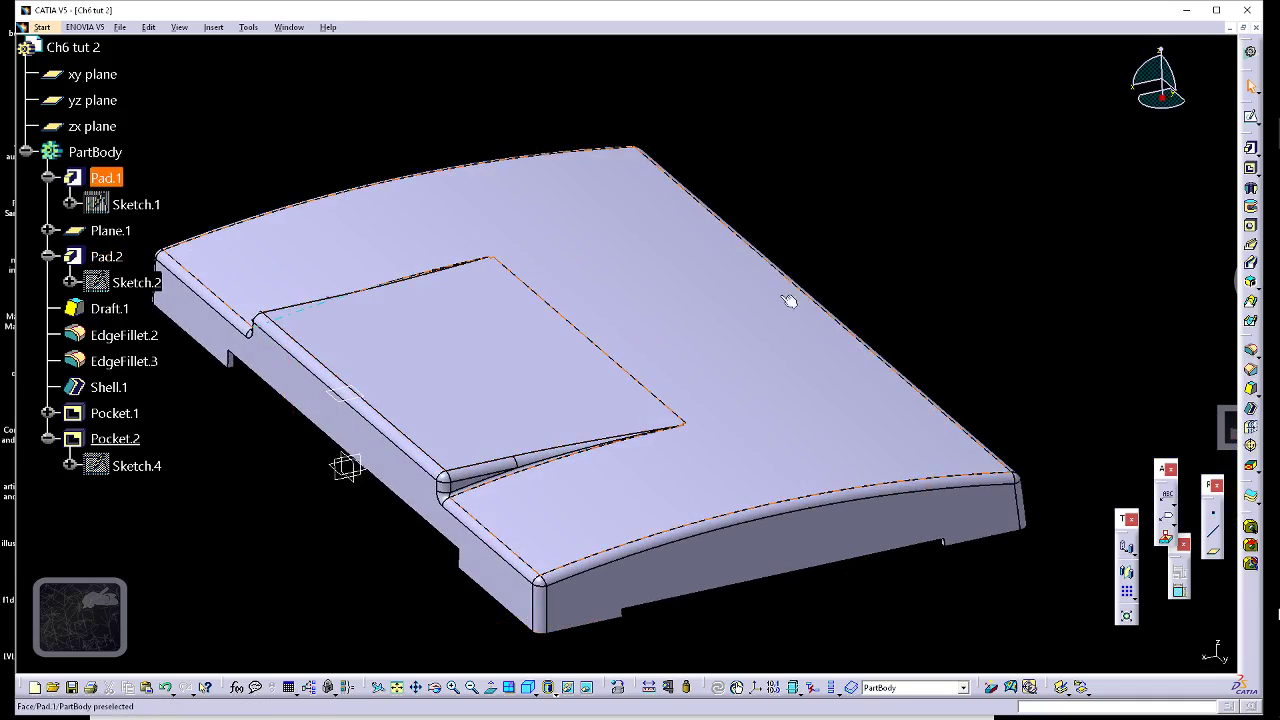
{"action": "middle_click_drag", "start_coordinate": [717, 343], "coordinate": [697, 272]}
{"action": "middle_click_drag", "start_coordinate": [522, 426], "coordinate": [785, 319]}
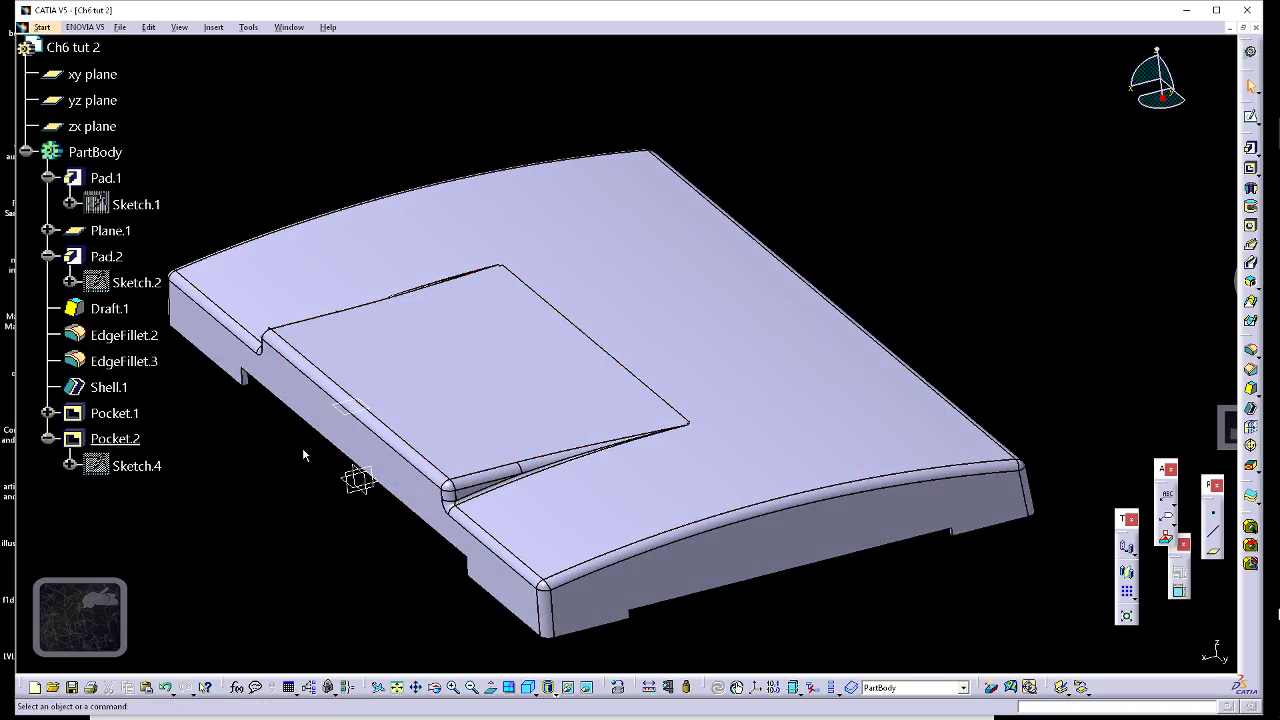
{"action": "middle_click_drag", "start_coordinate": [302, 447], "coordinate": [628, 242]}
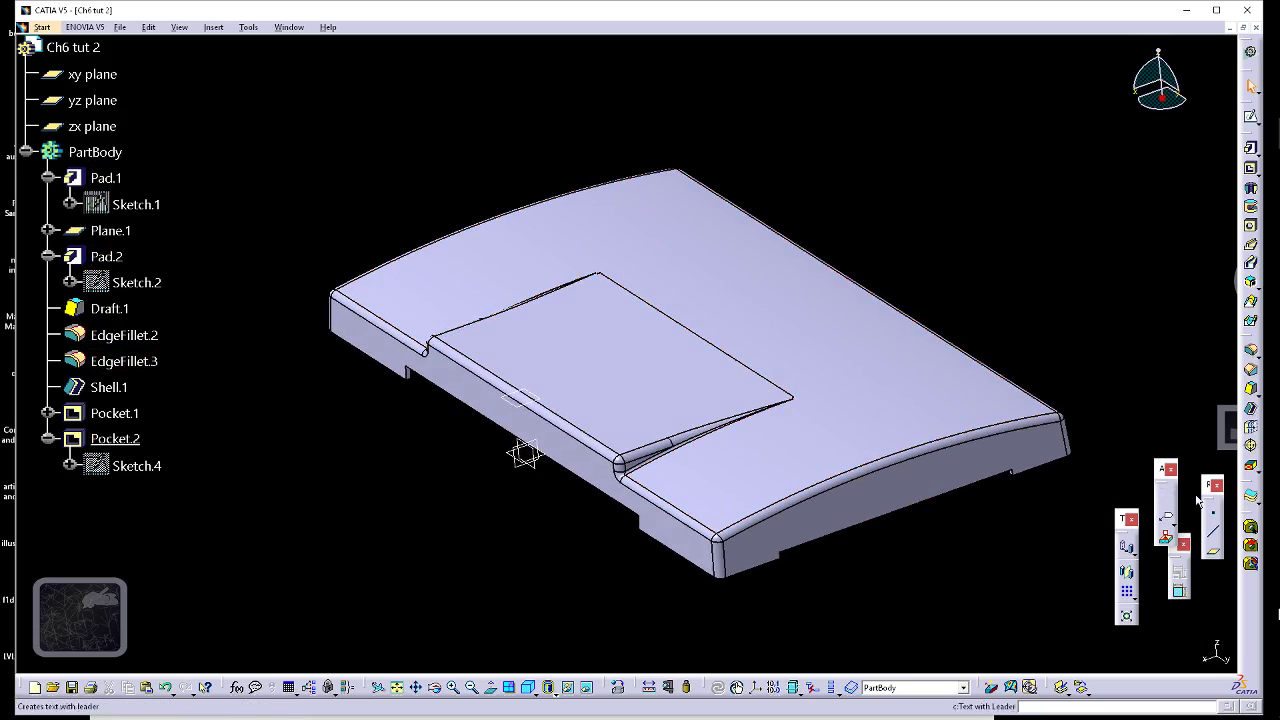